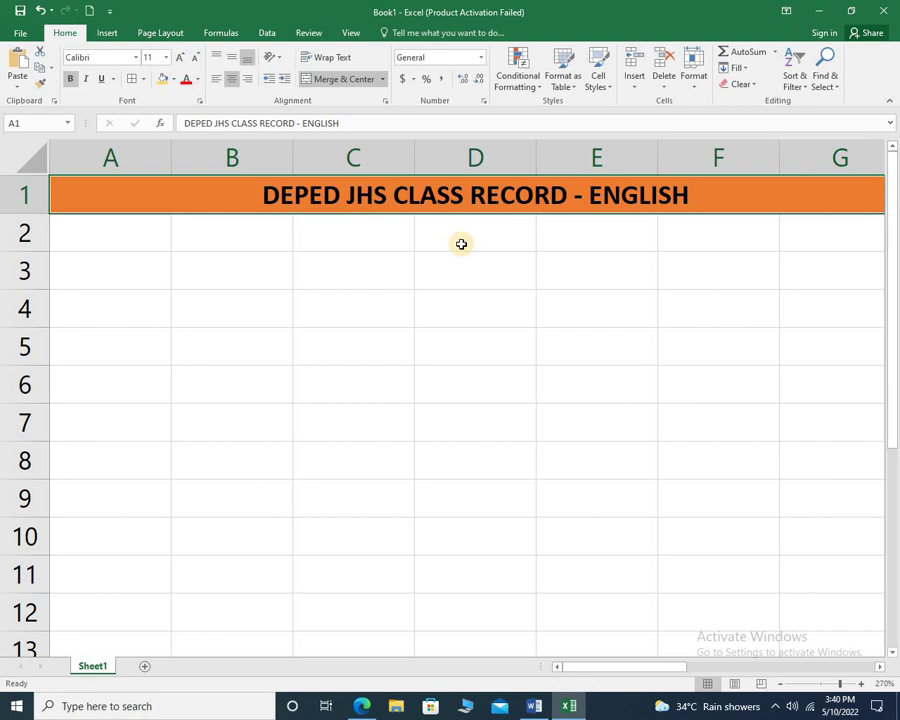
Step: Enter the component headings WW, PT and QA in cells B2, C2 and D2
{"action": "left_click", "coordinate": [263, 242]}
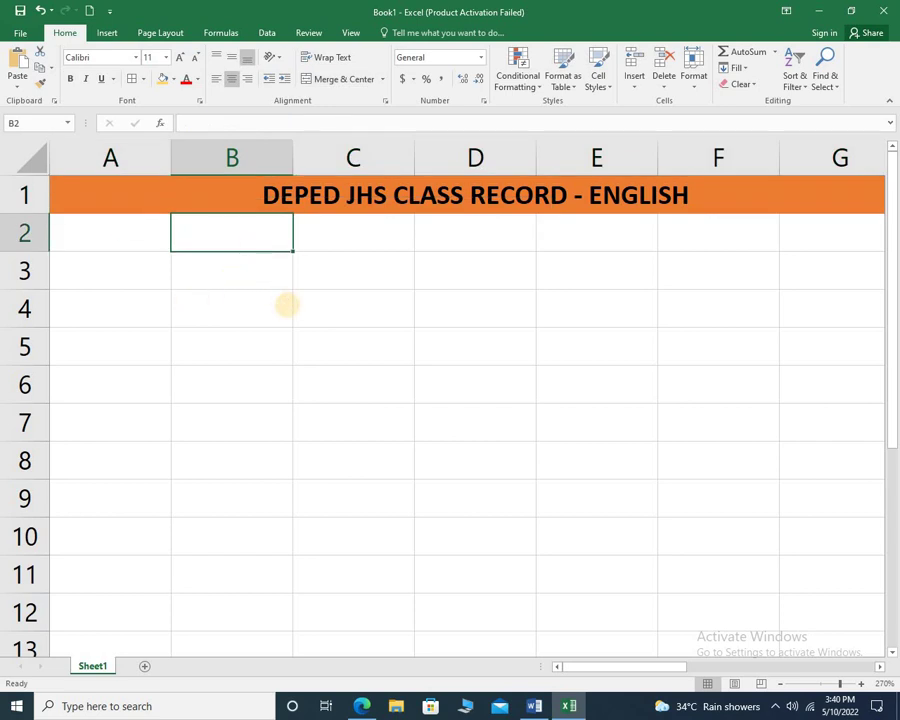
{"action": "type", "text": "WW"}
{"action": "key", "text": "Tab"}
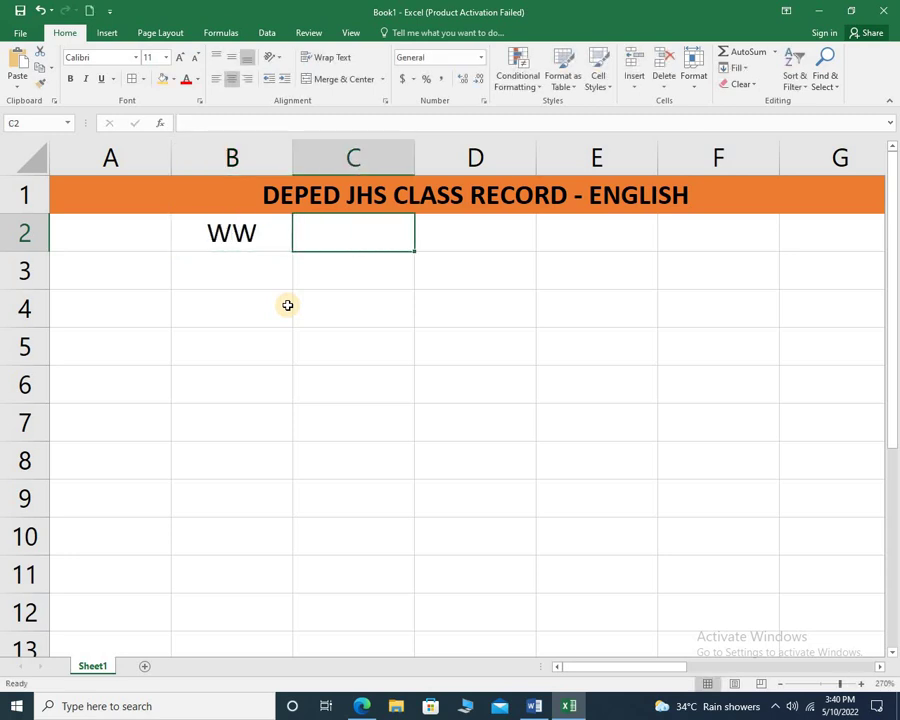
{"action": "type", "text": "PT"}
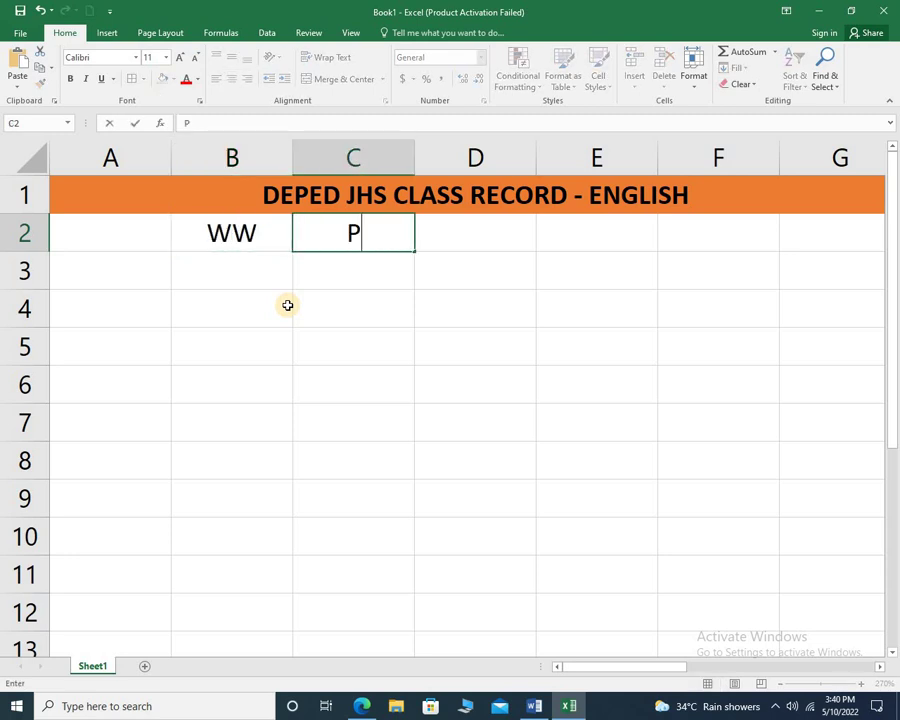
{"action": "key", "text": "Tab"}
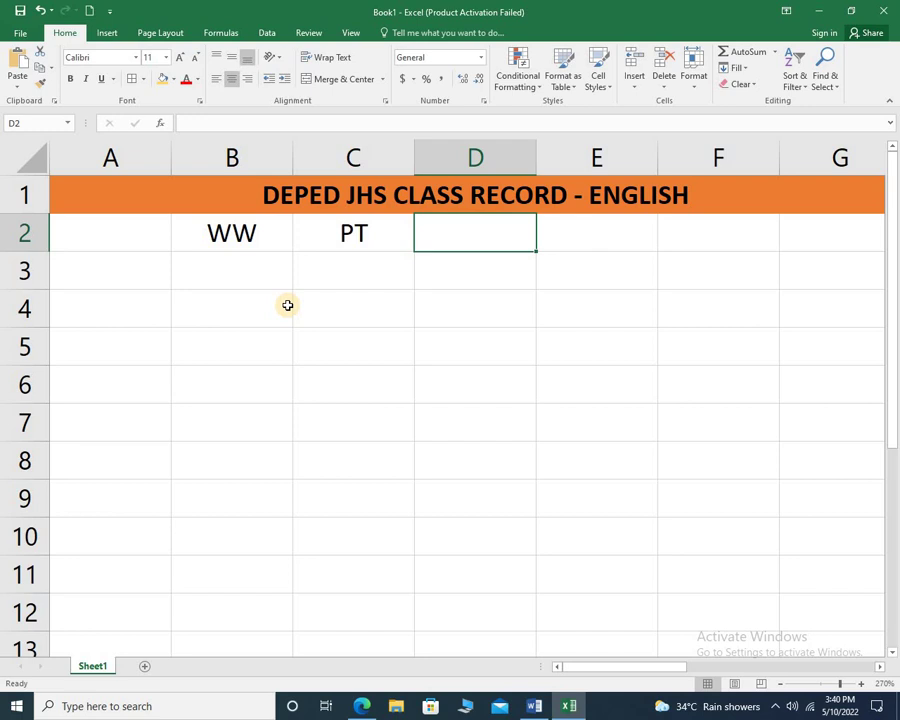
{"action": "type", "text": "QA"}
{"action": "key", "text": "Return"}
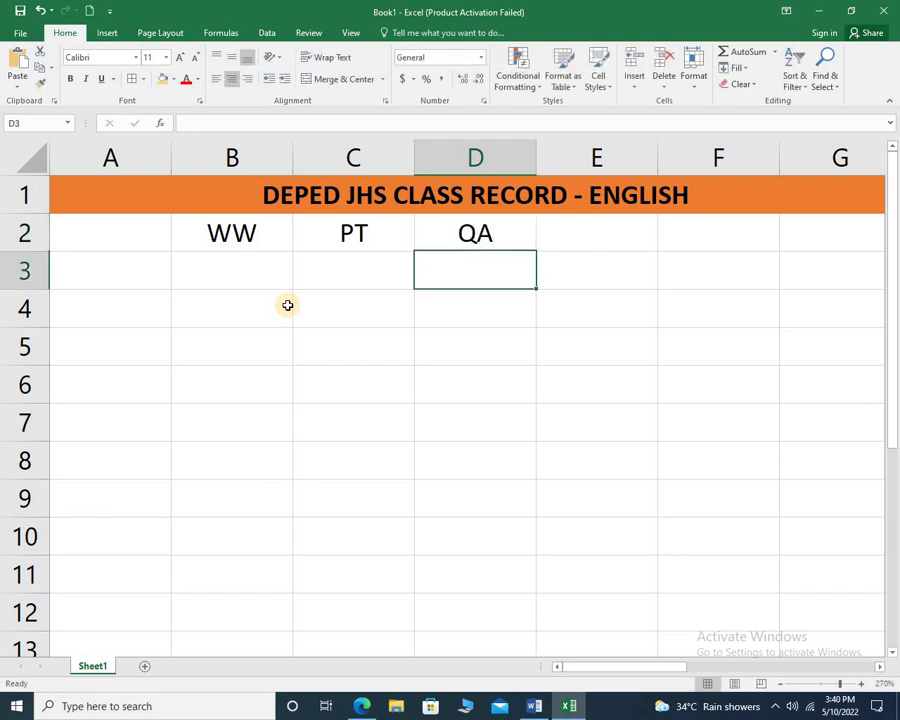
Step: Insert a blank column between the WW and PT headings
{"action": "key", "text": "Left"}
{"action": "key", "text": "Left"}
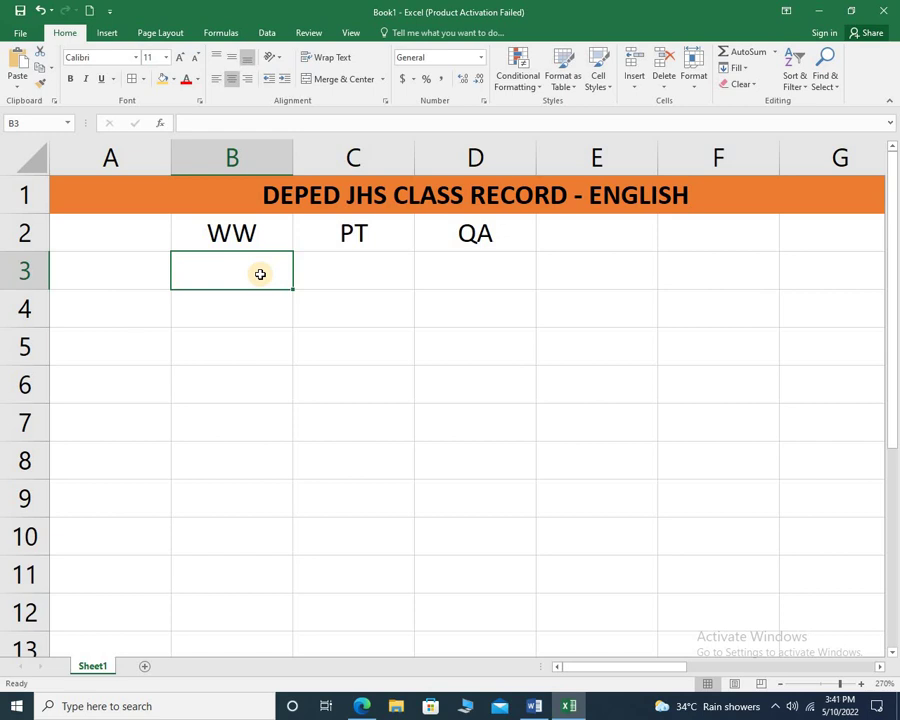
{"action": "right_click", "coordinate": [315, 155]}
{"action": "left_click", "coordinate": [346, 255]}
Step: Enter the subheadings Q1 in B3 and Q2 in C3, and merge and center the WW heading across B2:C2
{"action": "left_click", "coordinate": [241, 280]}
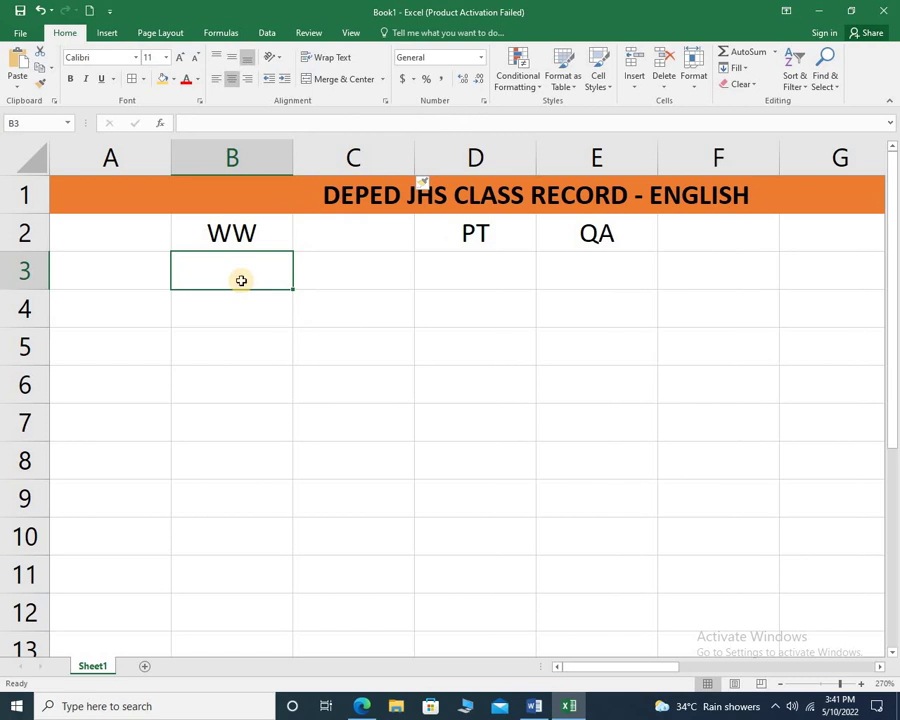
{"action": "type", "text": "Q1"}
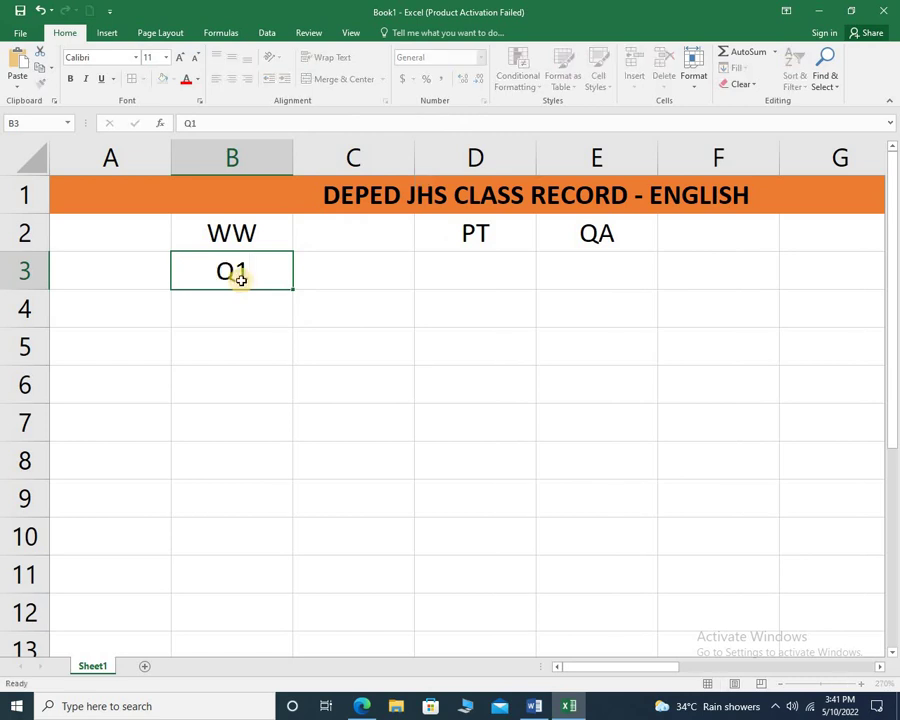
{"action": "key", "text": "Tab"}
{"action": "type", "text": "Q2"}
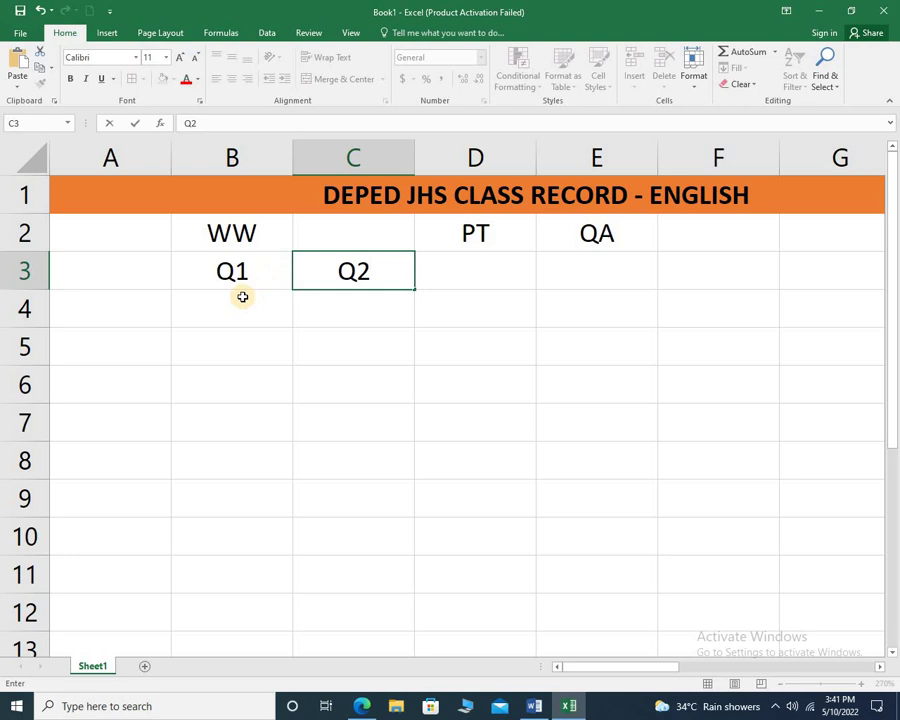
{"action": "key", "text": "Return"}
{"action": "left_click", "coordinate": [237, 232]}
{"action": "left_click_drag", "start_coordinate": [301, 238], "coordinate": [310, 238]}
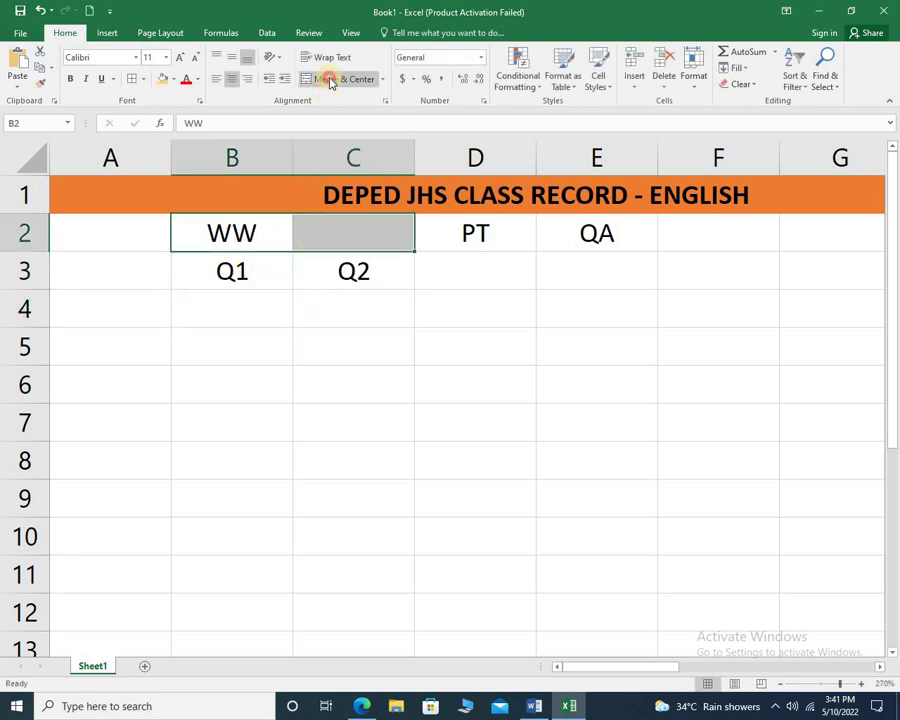
{"action": "left_click", "coordinate": [330, 79]}
Step: Insert a blank column between the PT and QA headings
{"action": "left_click", "coordinate": [476, 274]}
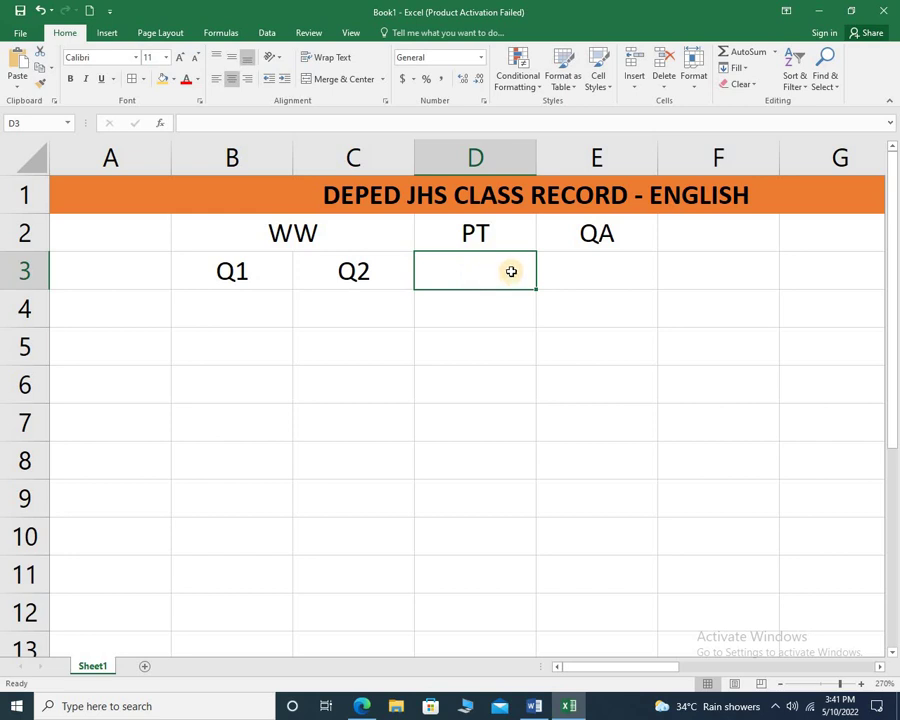
{"action": "right_click", "coordinate": [566, 153]}
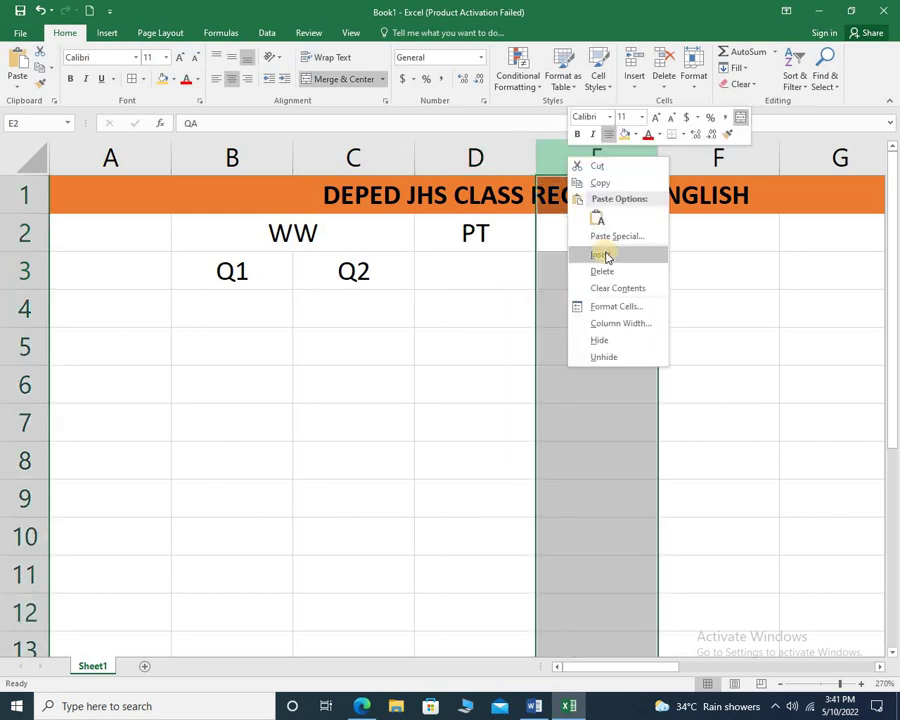
{"action": "left_click", "coordinate": [601, 254]}
Step: Enter the subheadings T1 in D3 and T2 in E3, and merge and center the PT heading across D2:E2
{"action": "left_click", "coordinate": [466, 290]}
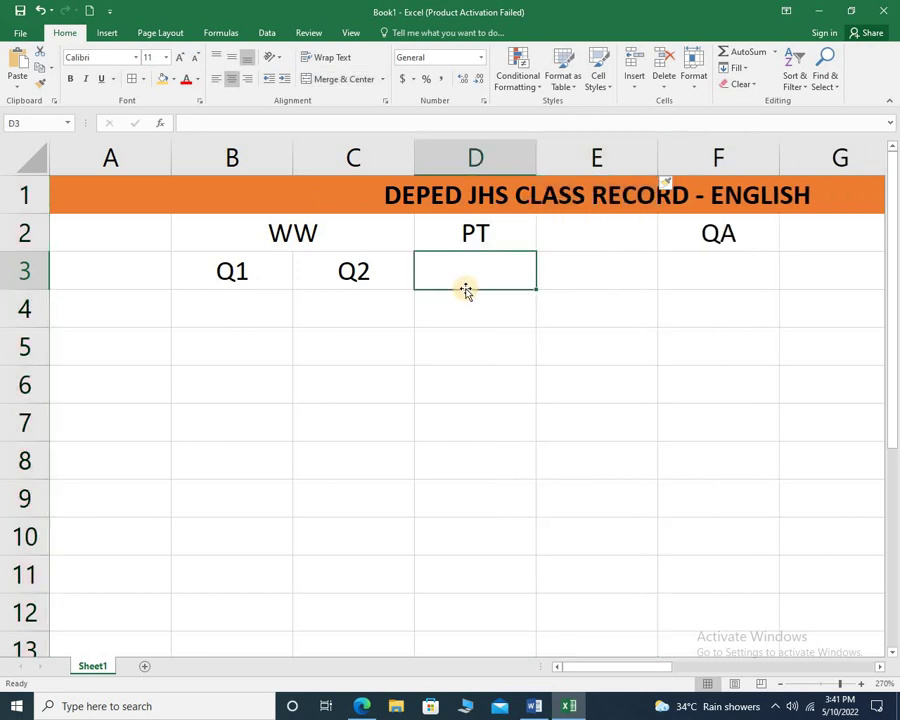
{"action": "type", "text": "T1"}
{"action": "key", "text": "Tab"}
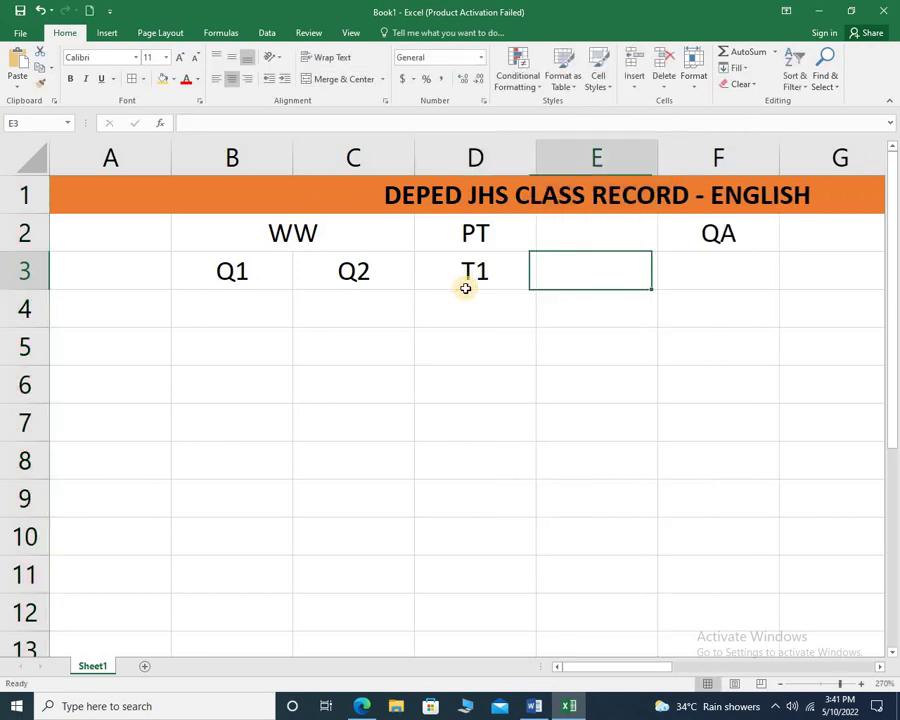
{"action": "type", "text": "T2"}
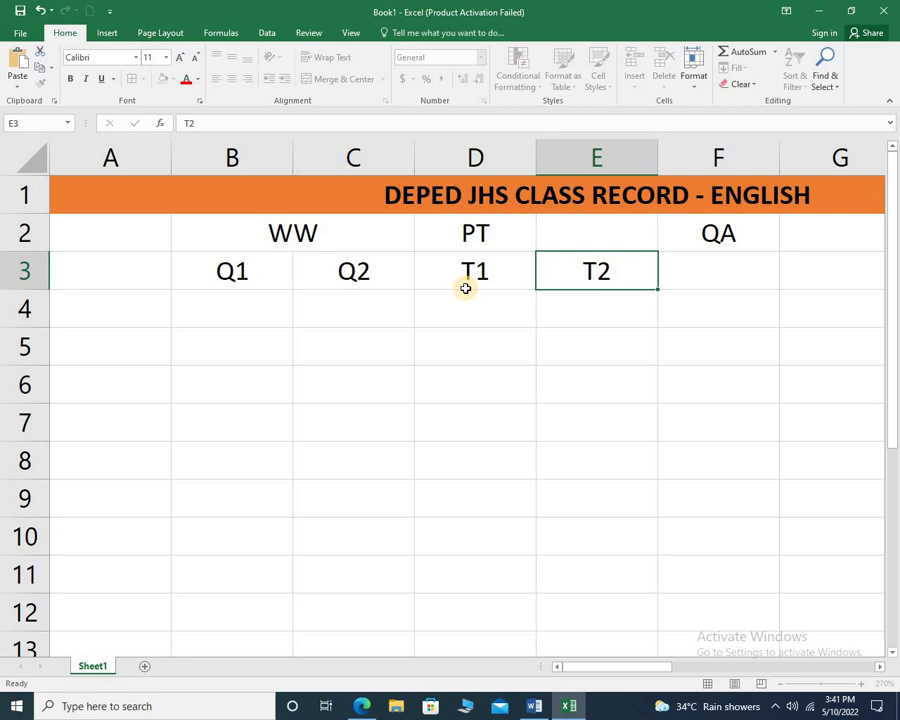
{"action": "key", "text": "Tab"}
{"action": "left_click_drag", "start_coordinate": [480, 232], "coordinate": [563, 229]}
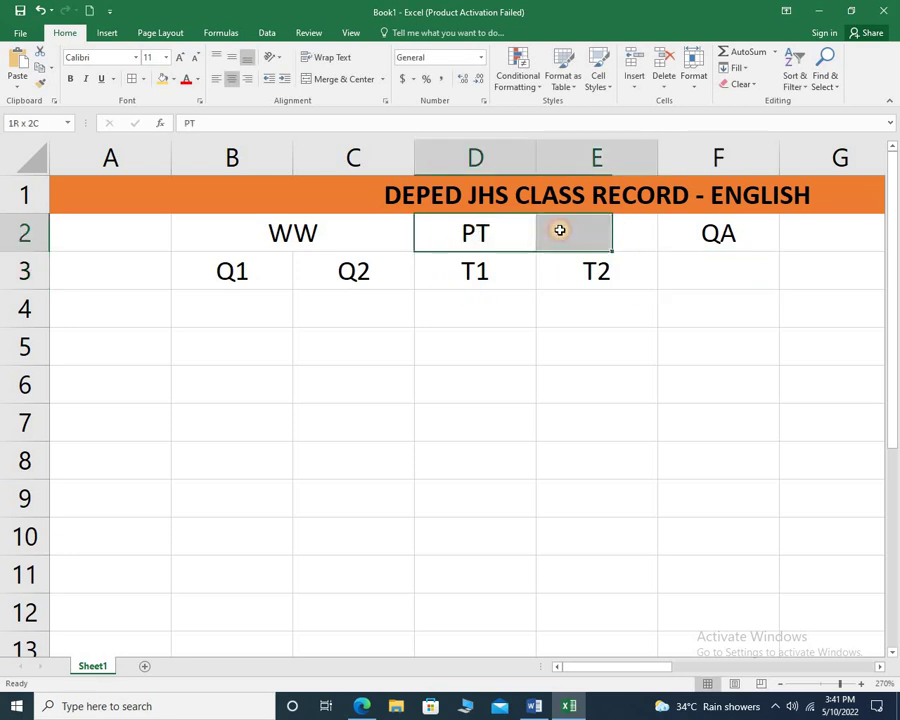
{"action": "left_click", "coordinate": [340, 80]}
Step: Enter the subheading 1ST EXAM under QA in cell F3
{"action": "left_click", "coordinate": [698, 269]}
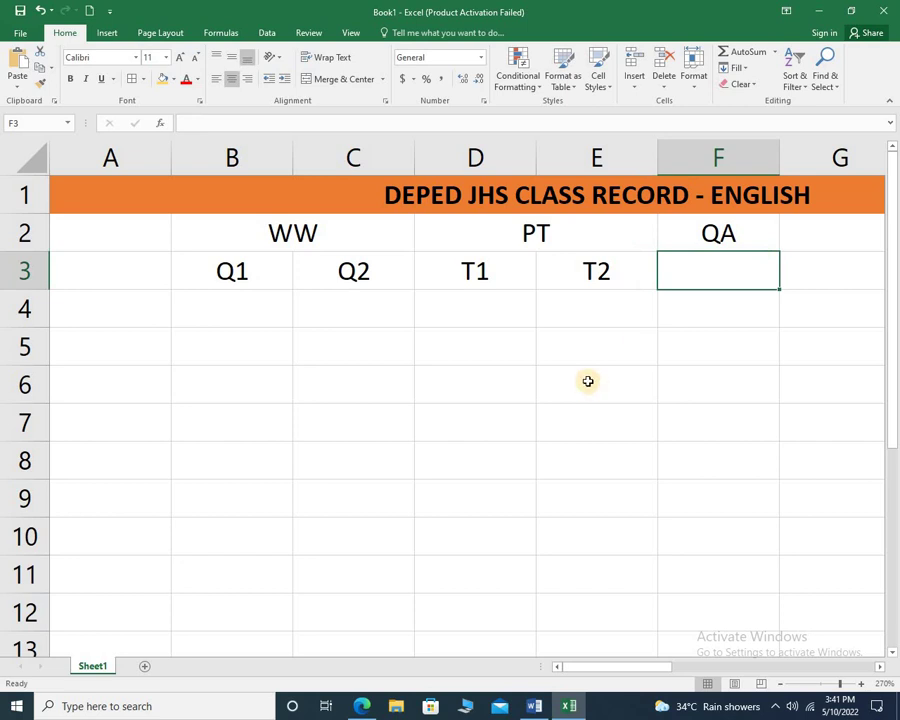
{"action": "type", "text": "1ST "}
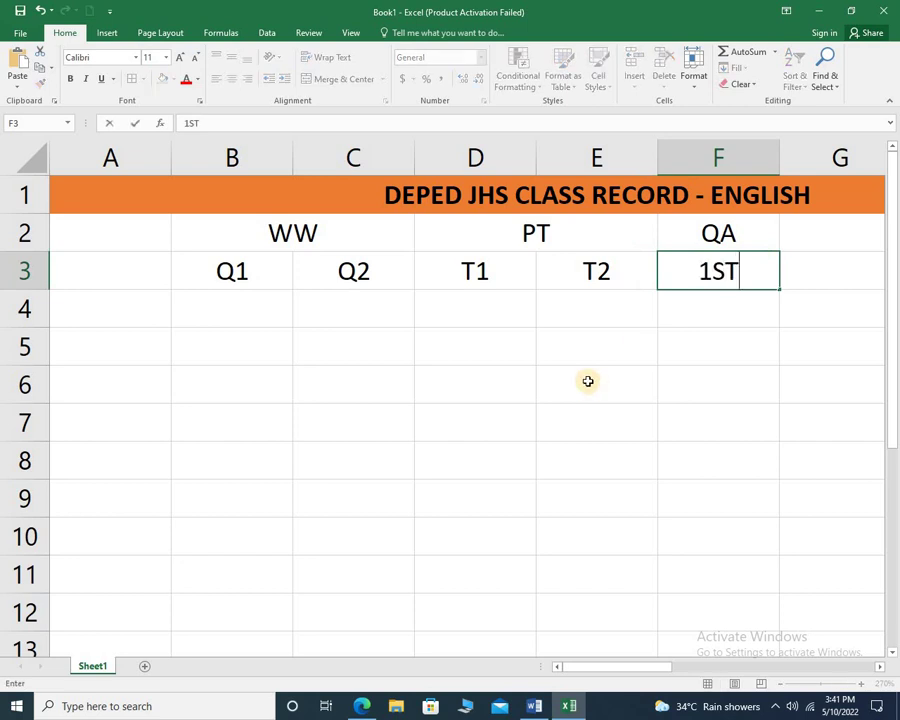
{"action": "type", "text": "EXAM"}
Step: Fill in the highest possible scores 20, 30, 70, 100 and 50 across cells B4 to F4
{"action": "left_click", "coordinate": [224, 309]}
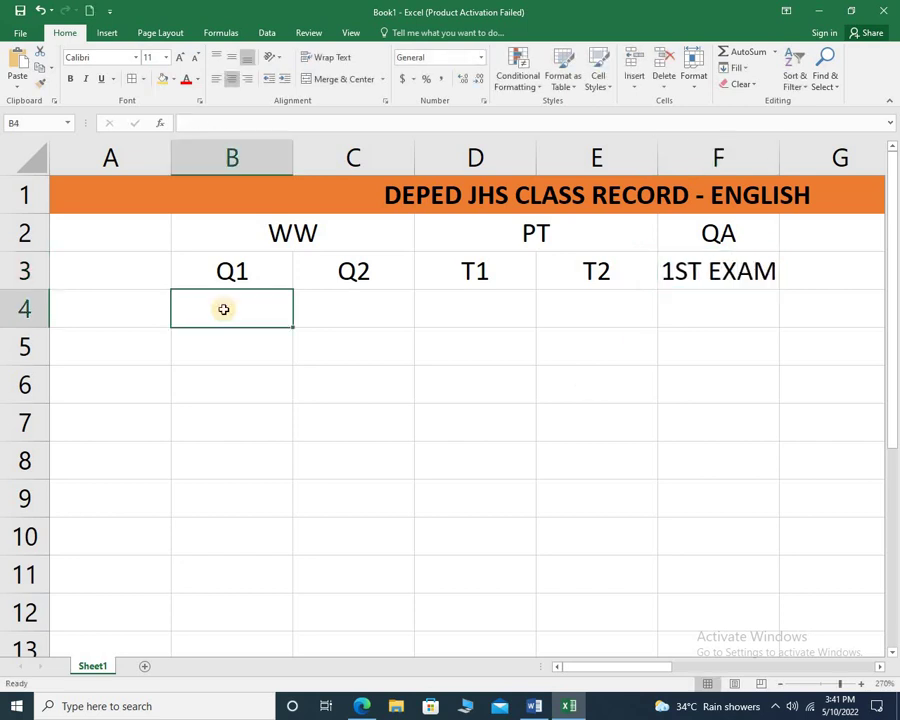
{"action": "left_click", "coordinate": [224, 309]}
{"action": "type", "text": "20"}
{"action": "key", "text": "Tab"}
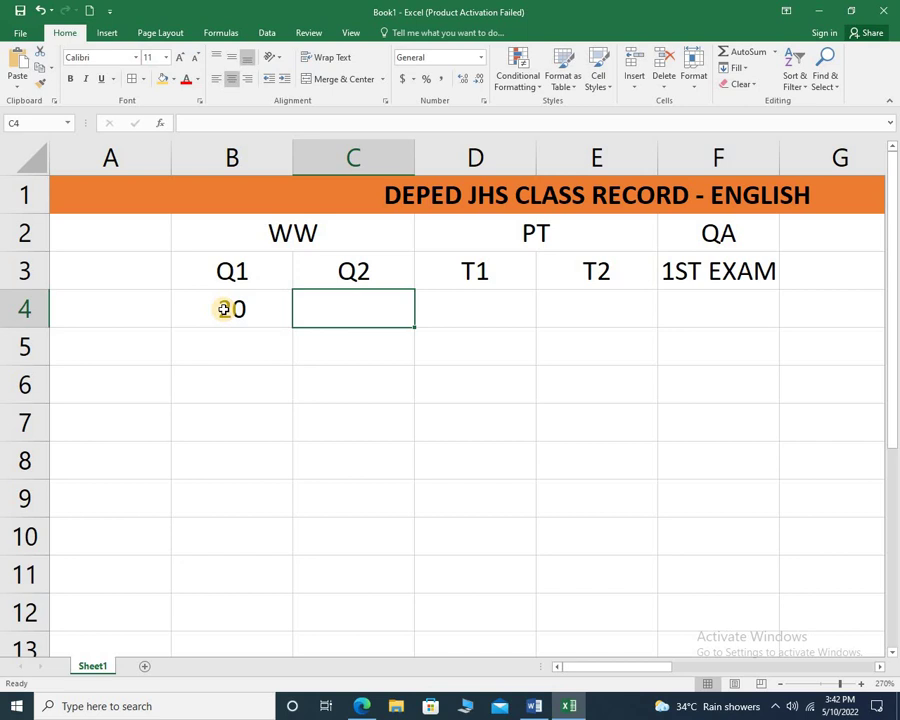
{"action": "type", "text": "30"}
{"action": "key", "text": "Tab"}
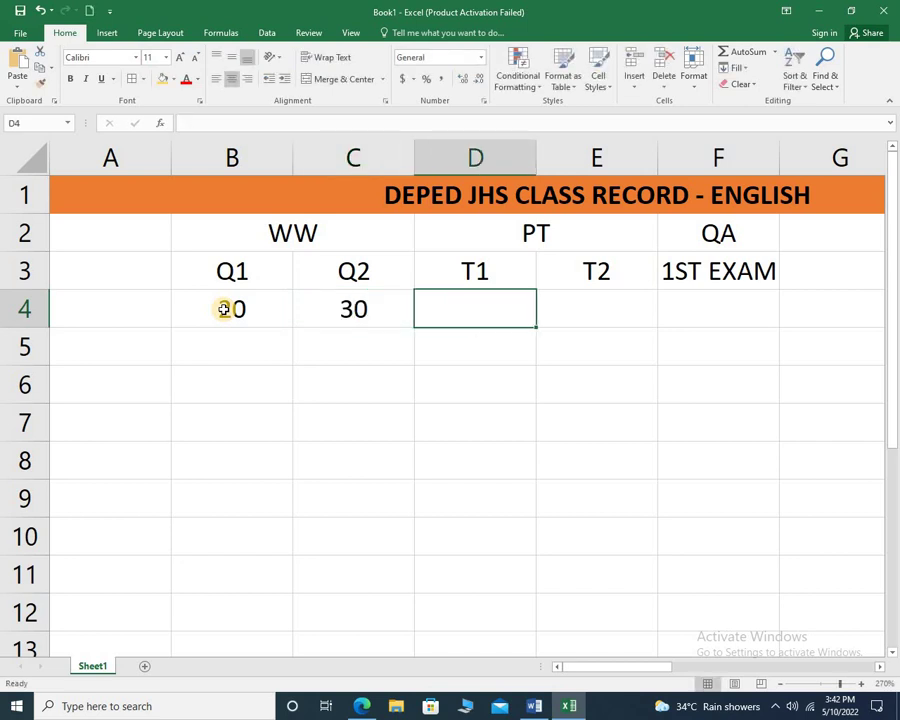
{"action": "type", "text": "70"}
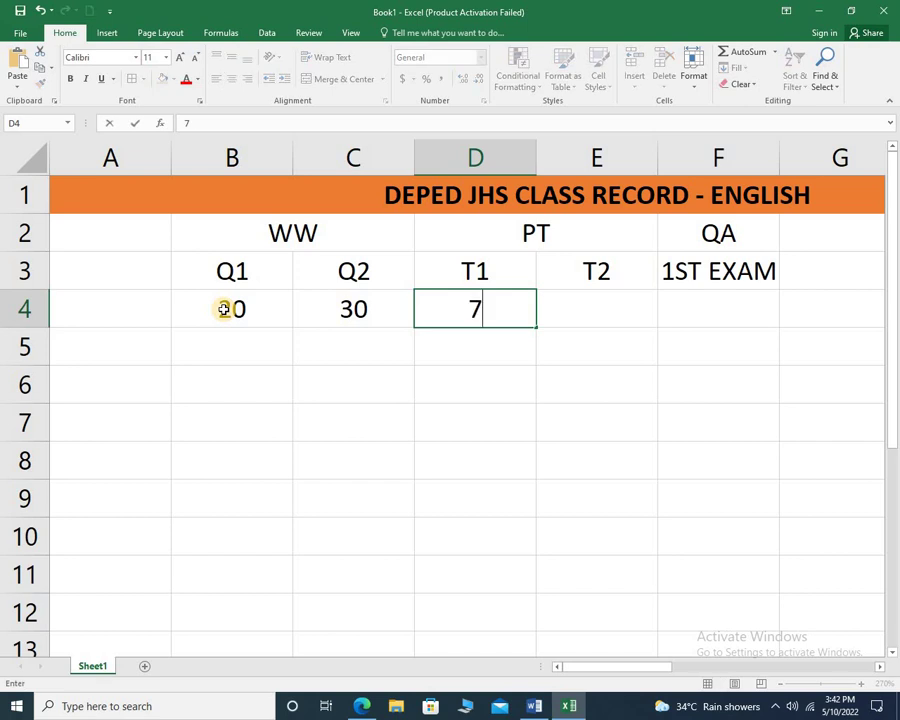
{"action": "key", "text": "Tab"}
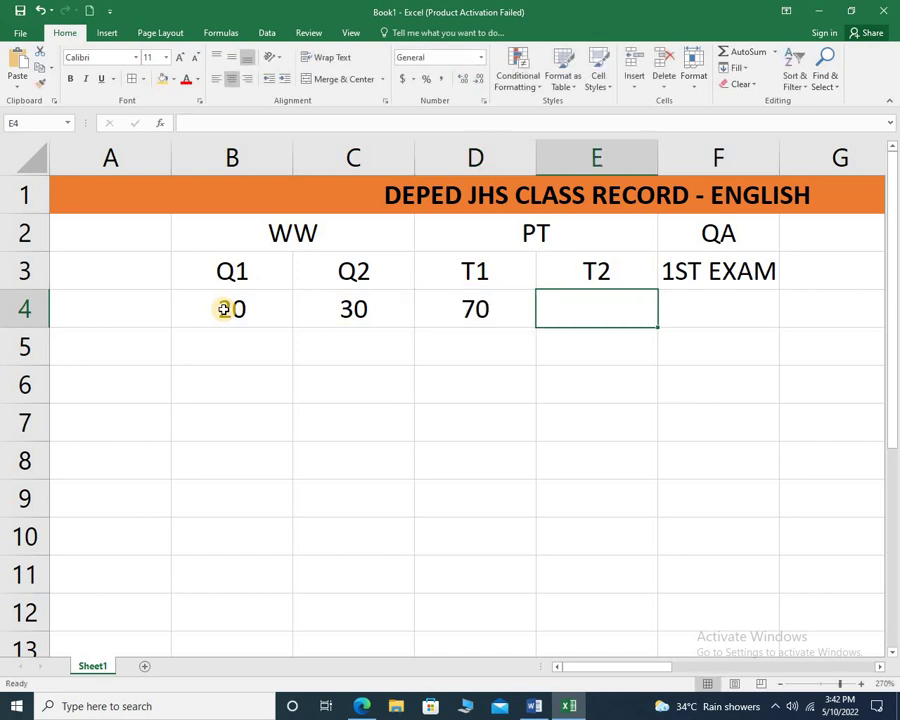
{"action": "type", "text": "10"}
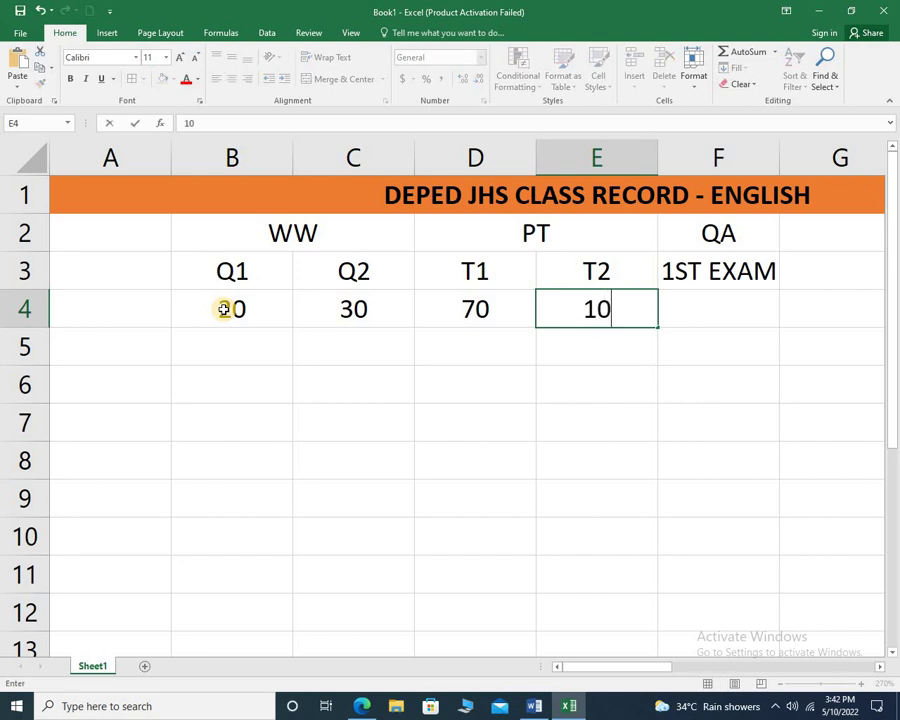
{"action": "type", "text": "0"}
{"action": "key", "text": "Tab"}
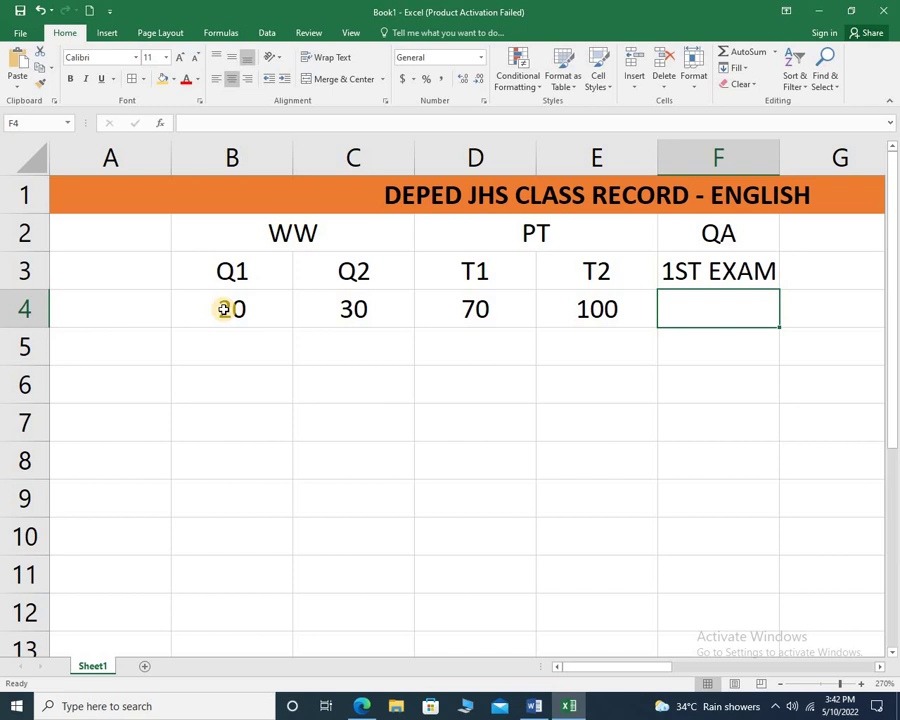
{"action": "type", "text": "50"}
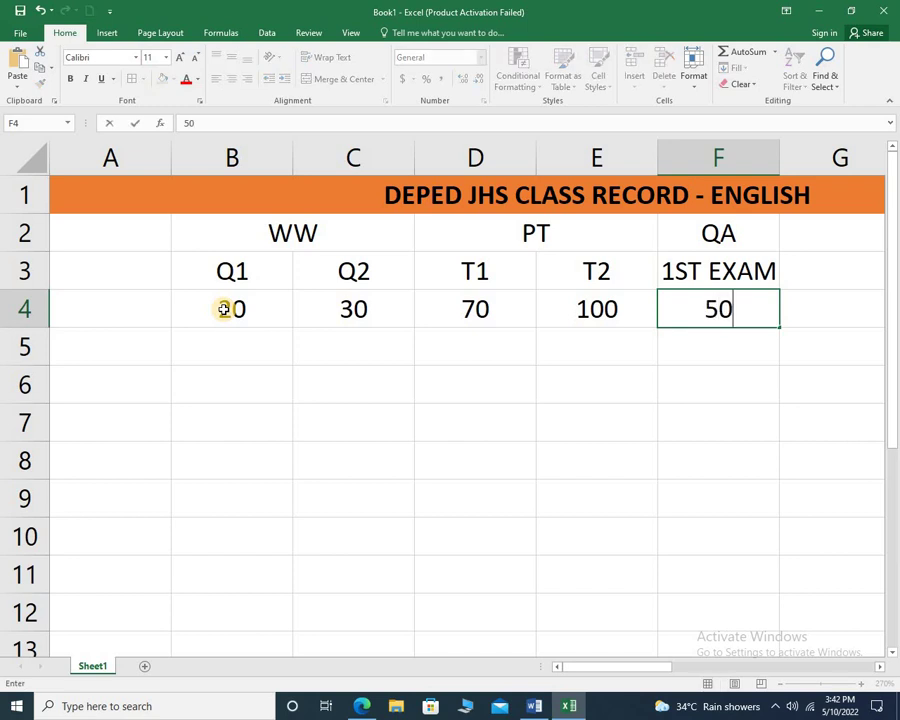
{"action": "key", "text": "Return"}
Step: Shade the WW block B2:C4 light green and the PT block D2:E4 light blue
{"action": "left_click_drag", "start_coordinate": [231, 233], "coordinate": [338, 301]}
{"action": "left_click", "coordinate": [162, 78]}
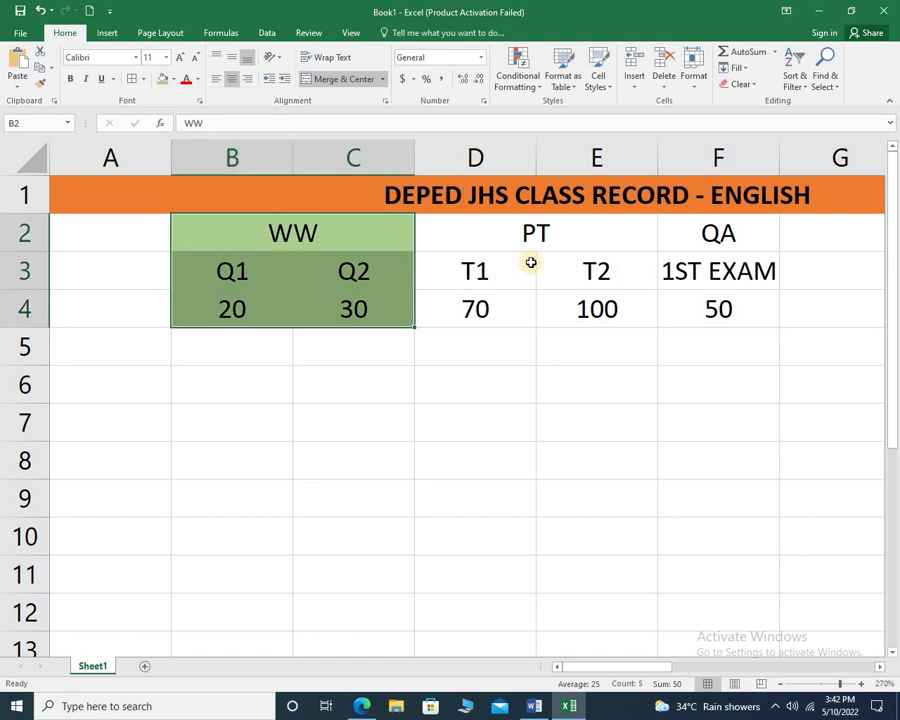
{"action": "left_click_drag", "start_coordinate": [530, 245], "coordinate": [536, 298]}
{"action": "left_click", "coordinate": [173, 79]}
{"action": "left_click", "coordinate": [221, 139]}
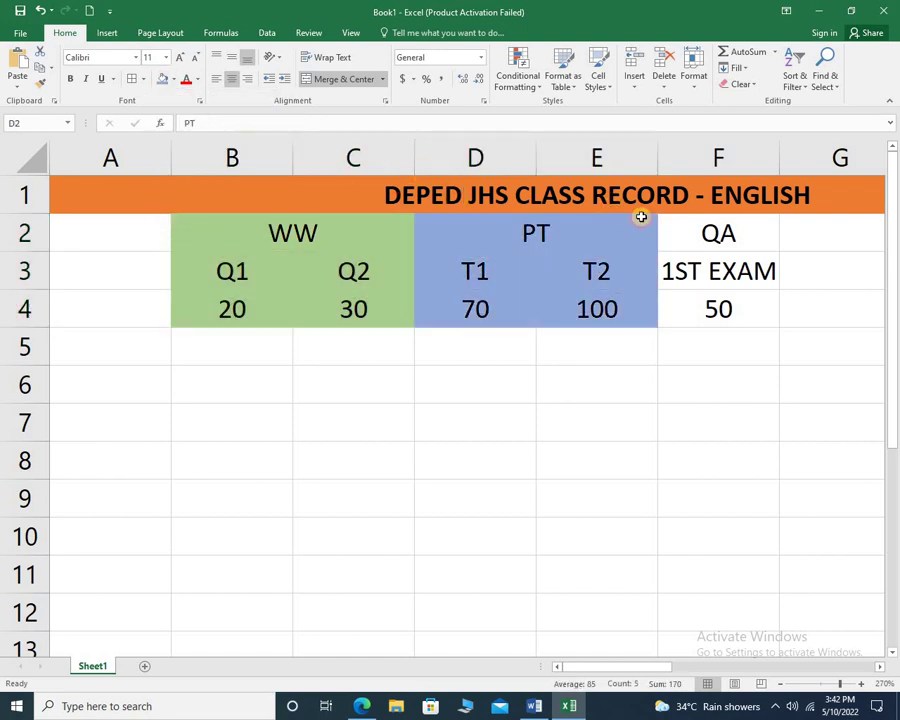
Step: Shade the QA block F2:F4 light gold and apply borders around all cells in B2:F4
{"action": "left_click_drag", "start_coordinate": [705, 233], "coordinate": [715, 309]}
{"action": "left_click", "coordinate": [173, 79]}
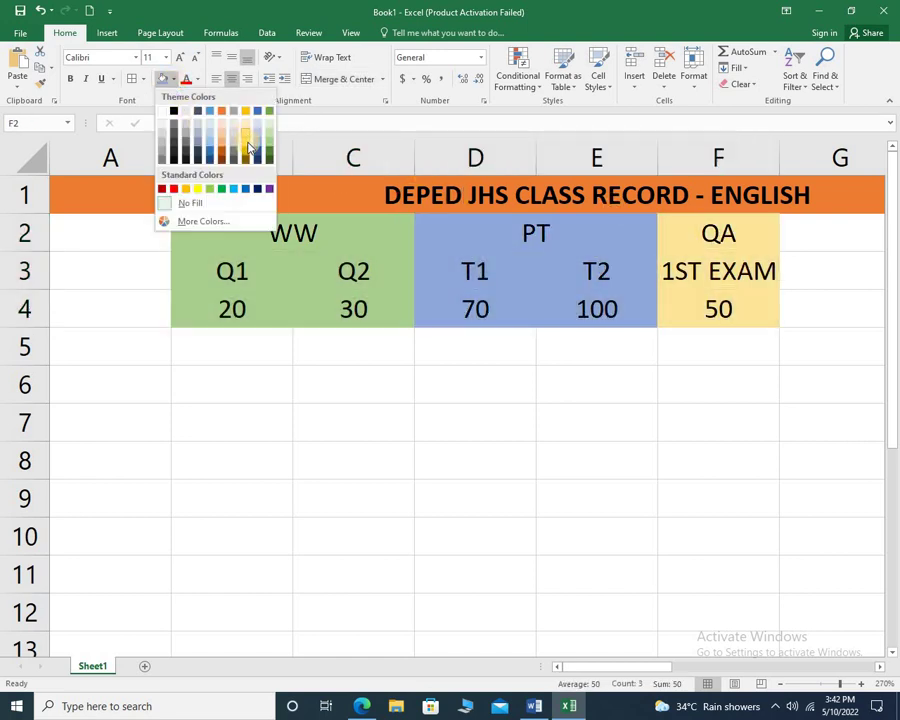
{"action": "left_click", "coordinate": [198, 125]}
{"action": "left_click_drag", "start_coordinate": [240, 235], "coordinate": [718, 309]}
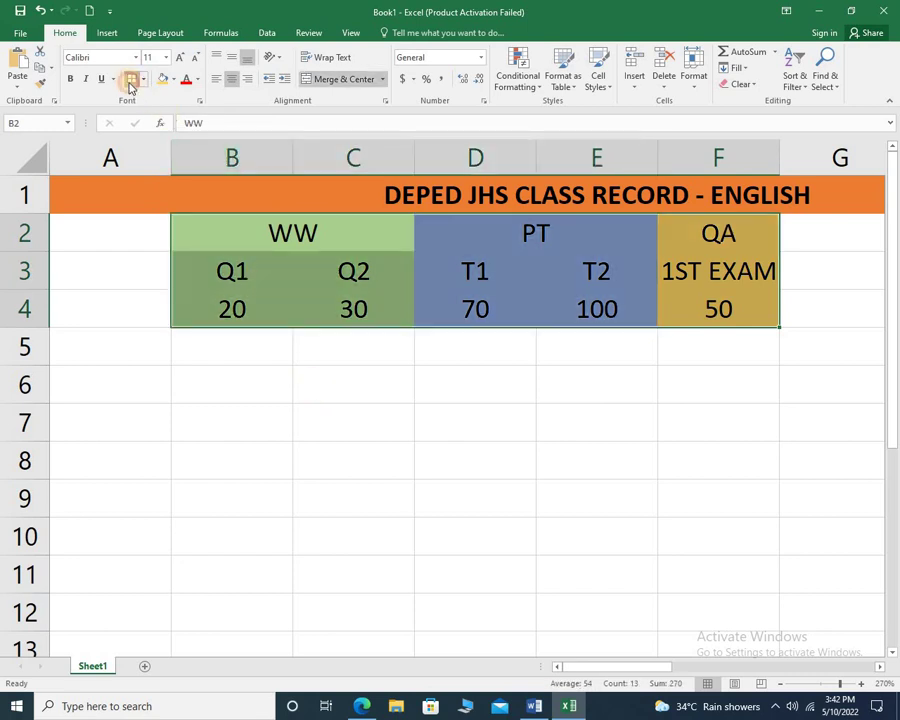
{"action": "left_click", "coordinate": [130, 79]}
Step: Enter the student labels S1 in A5 and S2 in A6
{"action": "left_click", "coordinate": [128, 342]}
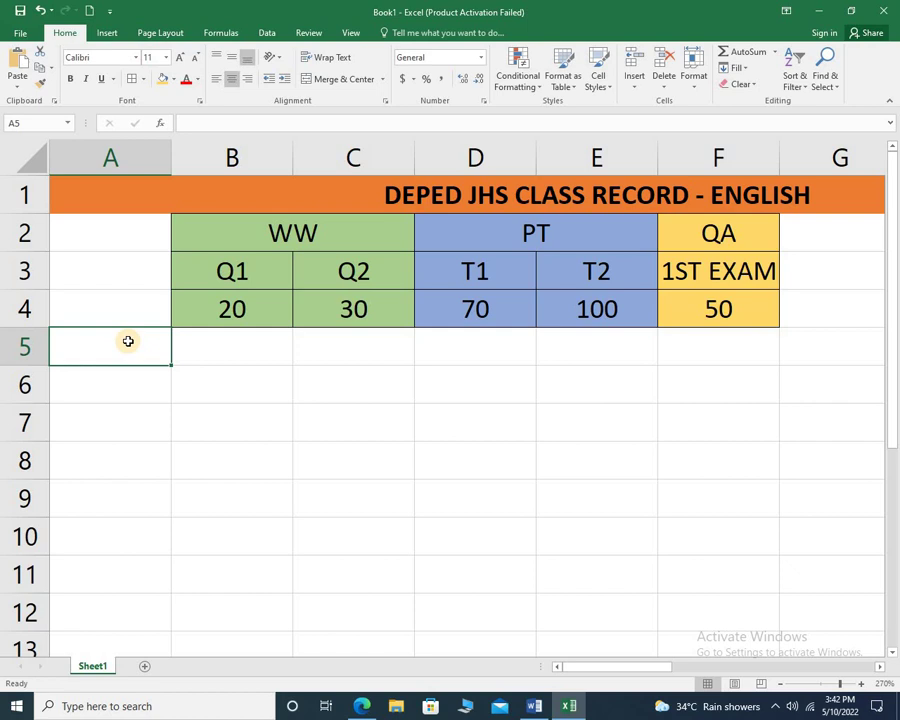
{"action": "type", "text": "S1"}
{"action": "key", "text": "Return"}
{"action": "type", "text": "S2"}
{"action": "key", "text": "Return"}
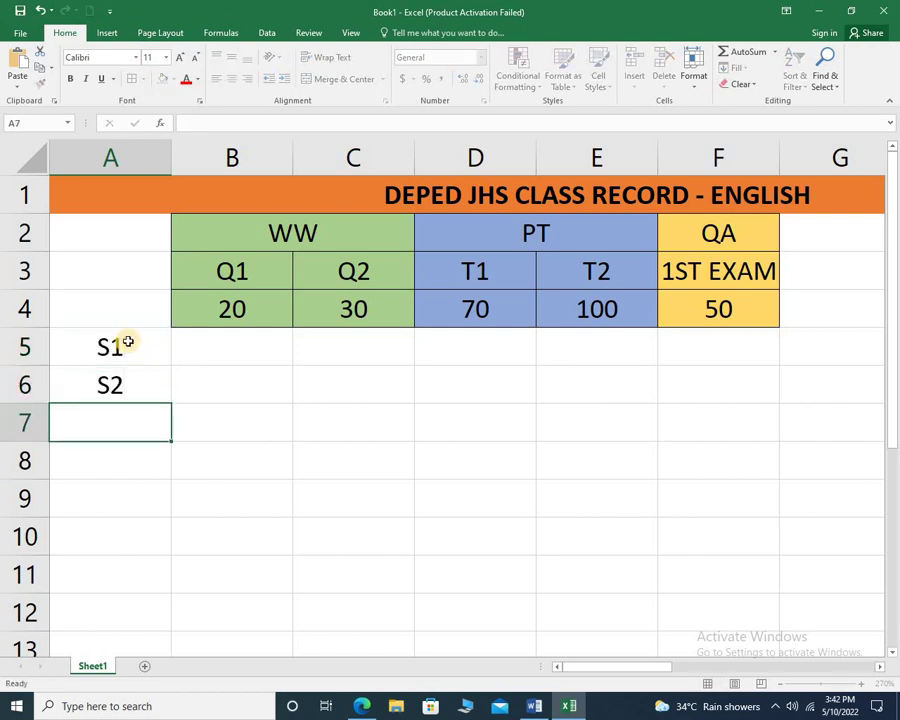
Step: Extend the student label series from A5:A6 down to S5 in cell A9
{"action": "key", "text": "Up"}
{"action": "key", "text": "Up"}
{"action": "key", "text": "F2"}
{"action": "left_click", "coordinate": [131, 390]}
{"action": "left_click_drag", "start_coordinate": [131, 356], "coordinate": [207, 484]}
Step: Enter the S1 scores 18, 22, 55, 89 and 43 in cells B5 through F5
{"action": "left_click", "coordinate": [232, 356]}
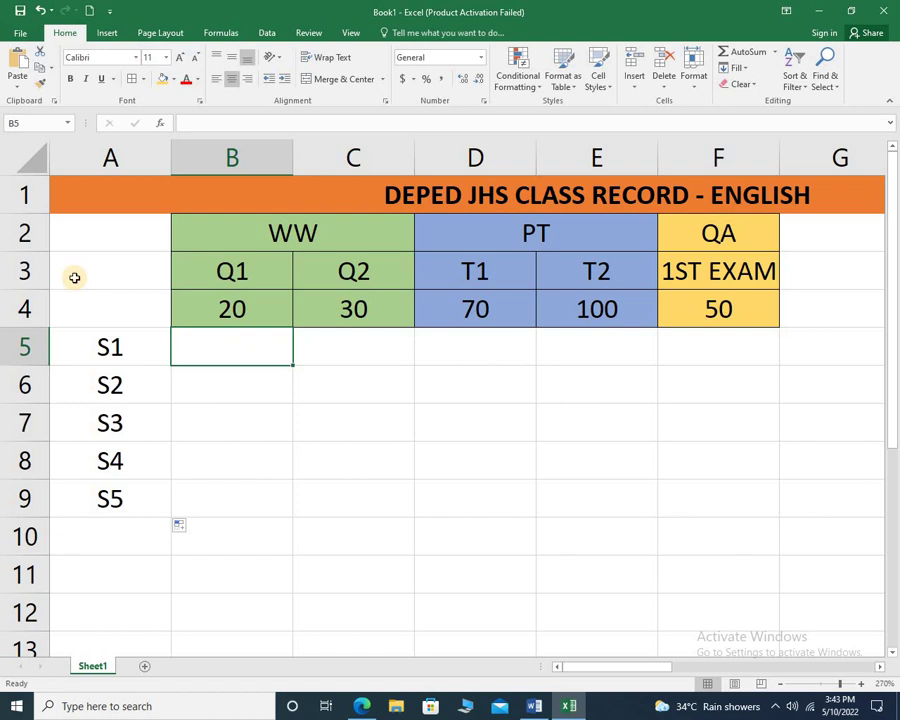
{"action": "type", "text": "18"}
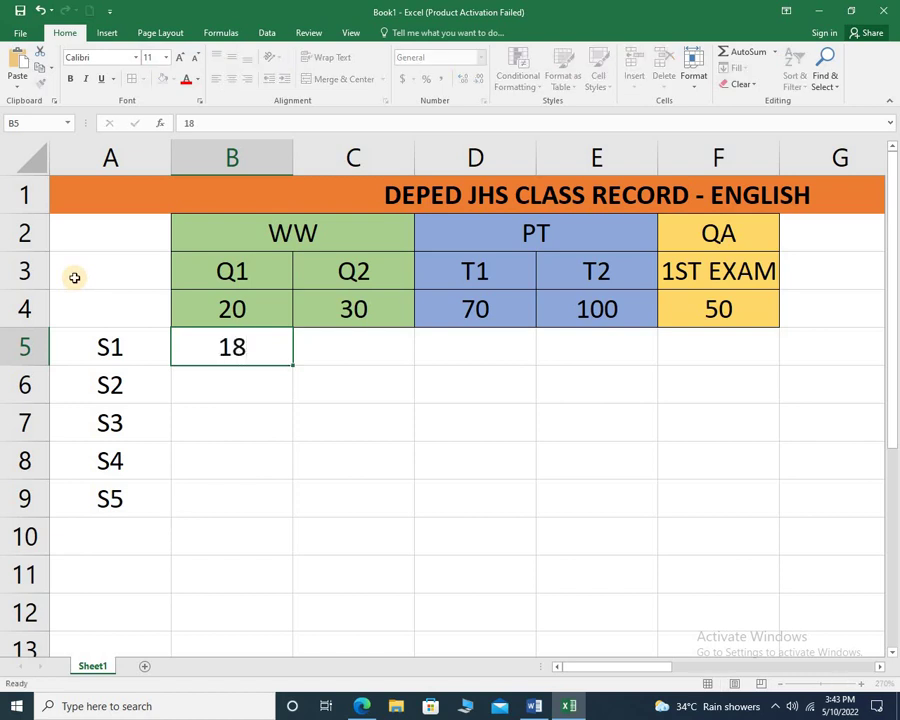
{"action": "key", "text": "Tab"}
{"action": "type", "text": "22"}
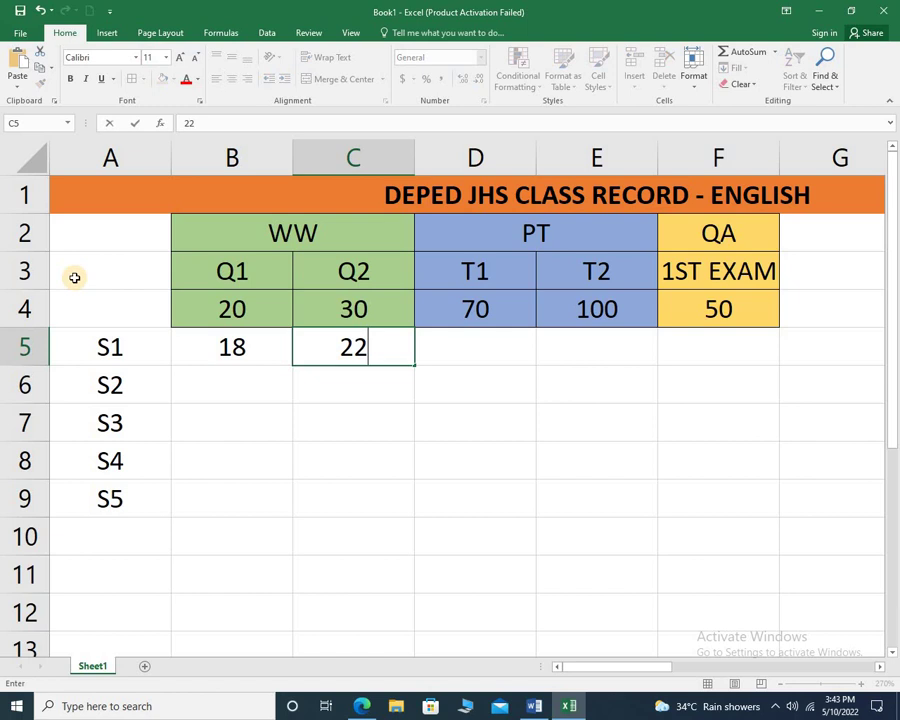
{"action": "key", "text": "Tab"}
{"action": "type", "text": "55"}
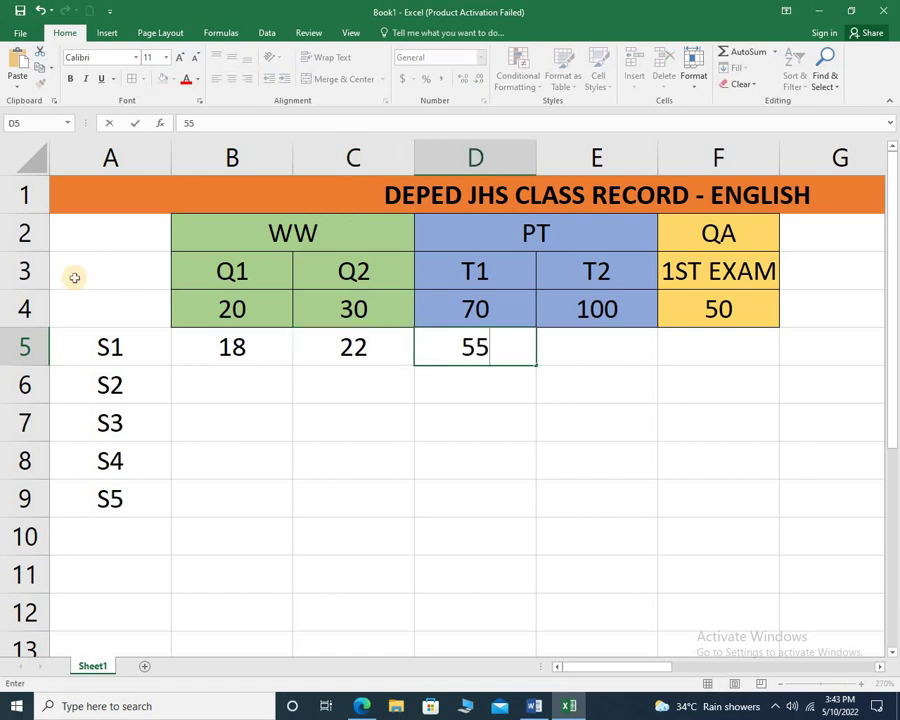
{"action": "key", "text": "Tab"}
{"action": "type", "text": "89"}
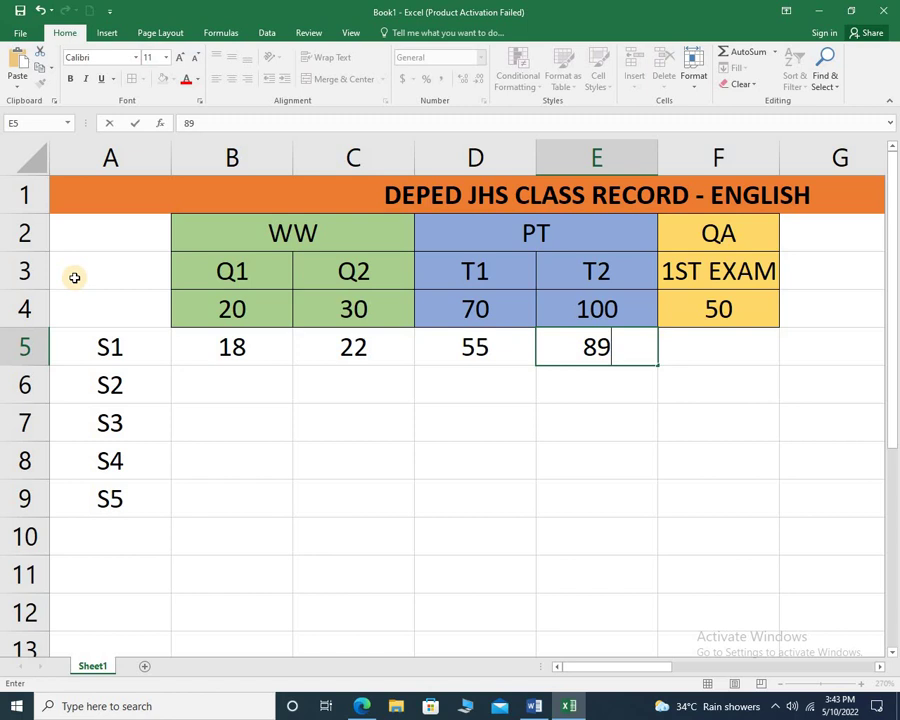
{"action": "key", "text": "Tab"}
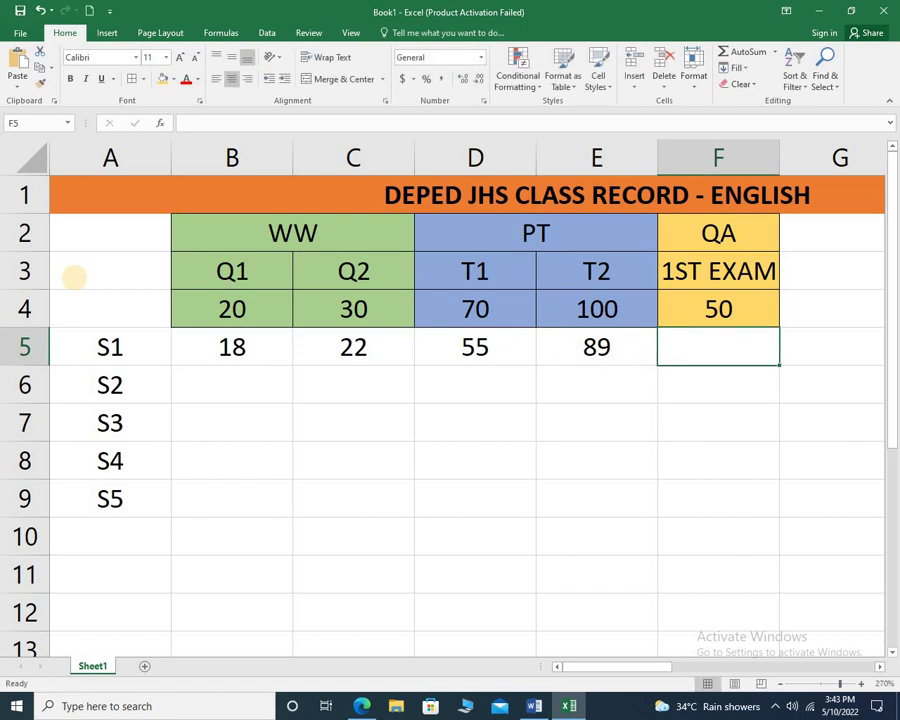
{"action": "type", "text": "43"}
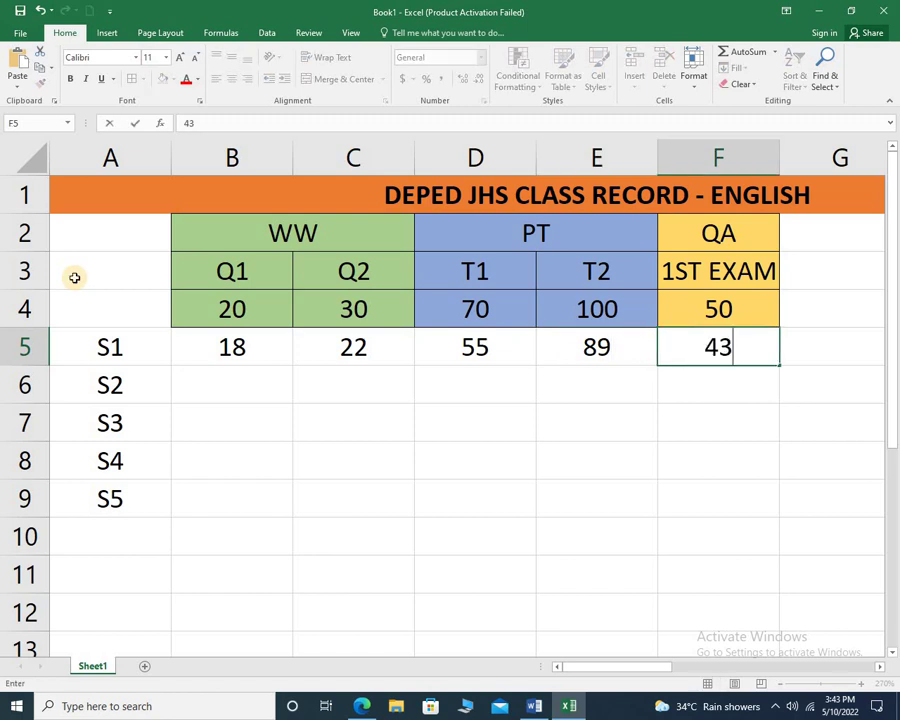
{"action": "key", "text": "Return"}
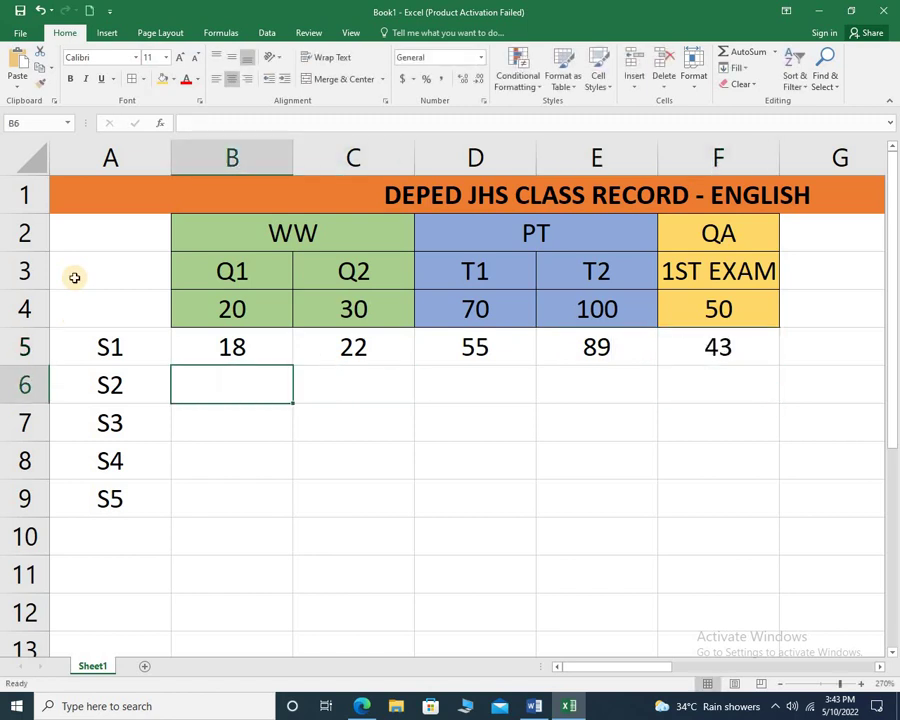
Step: Enter the S2 scores 10, 15, 35, 50 and 25 in cells B6 through F6
{"action": "type", "text": "10"}
{"action": "key", "text": "Tab"}
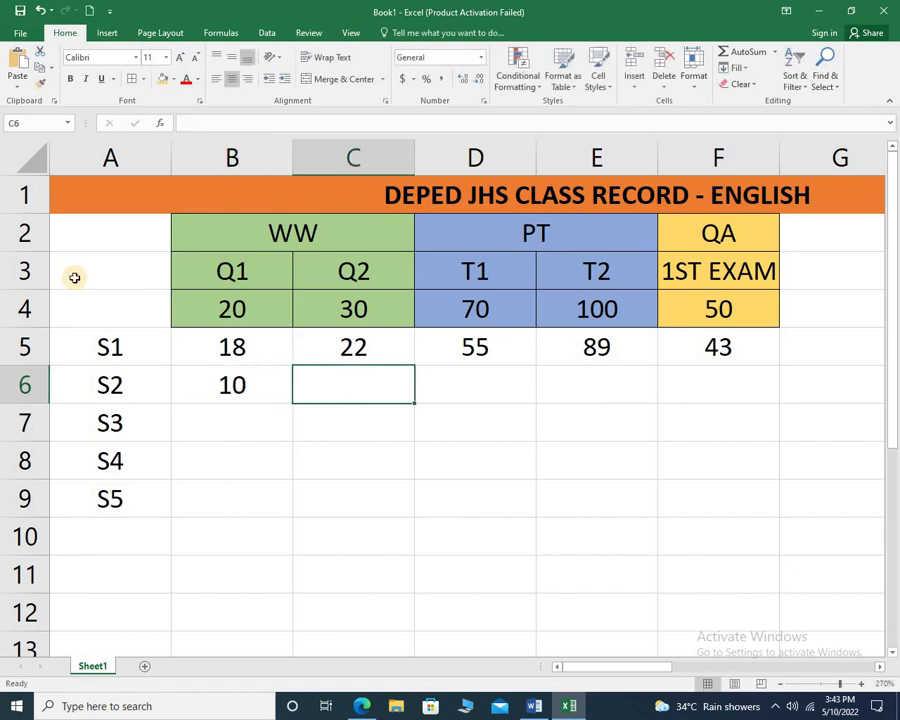
{"action": "type", "text": "15"}
{"action": "key", "text": "Tab"}
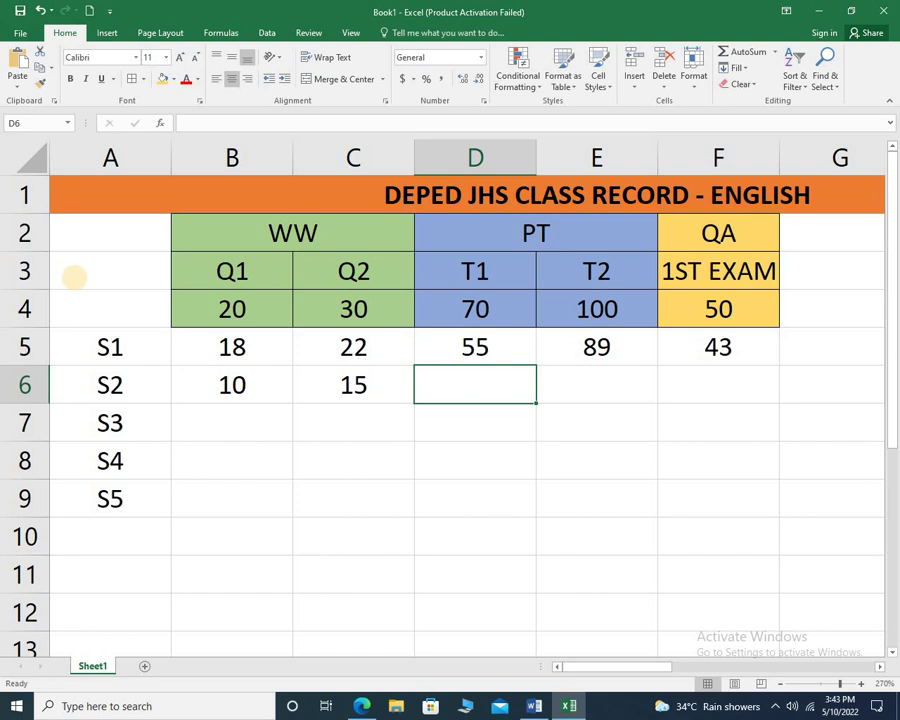
{"action": "type", "text": "35"}
{"action": "key", "text": "Tab"}
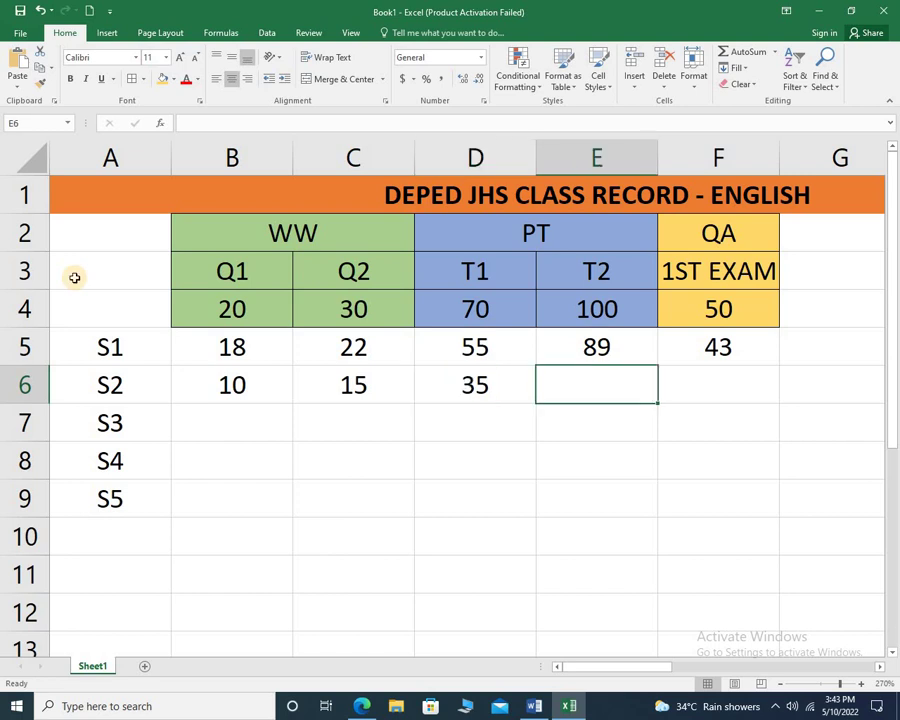
{"action": "type", "text": "50"}
{"action": "key", "text": "Tab"}
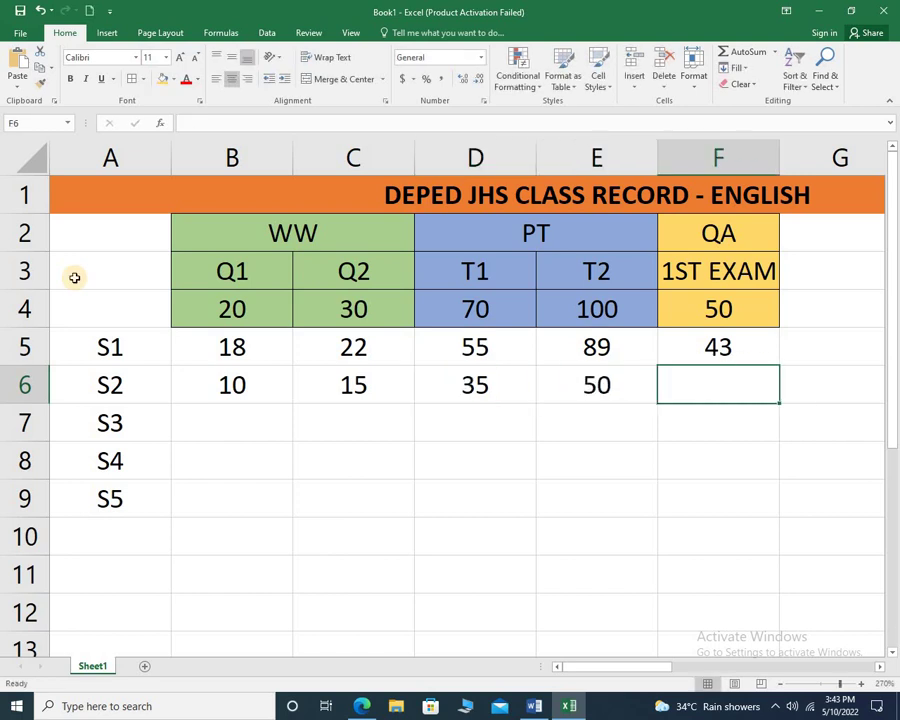
{"action": "type", "text": "25"}
{"action": "key", "text": "Down"}
Step: Copy the S2 scores in B6:F6 down into the S3 row, B7:F7
{"action": "left_click_drag", "start_coordinate": [231, 388], "coordinate": [779, 404]}
{"action": "left_click", "coordinate": [782, 404]}
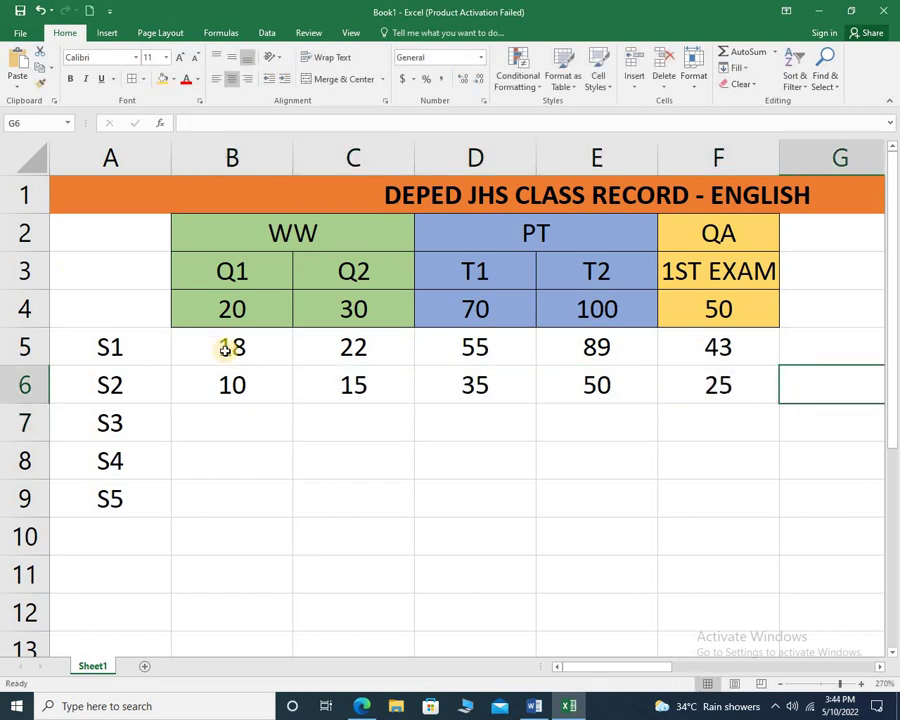
{"action": "left_click_drag", "start_coordinate": [236, 382], "coordinate": [771, 441]}
Step: Enter the S4 scores 12, 18, 42, 60 and 30 in cells B8 through F8
{"action": "left_click", "coordinate": [231, 460]}
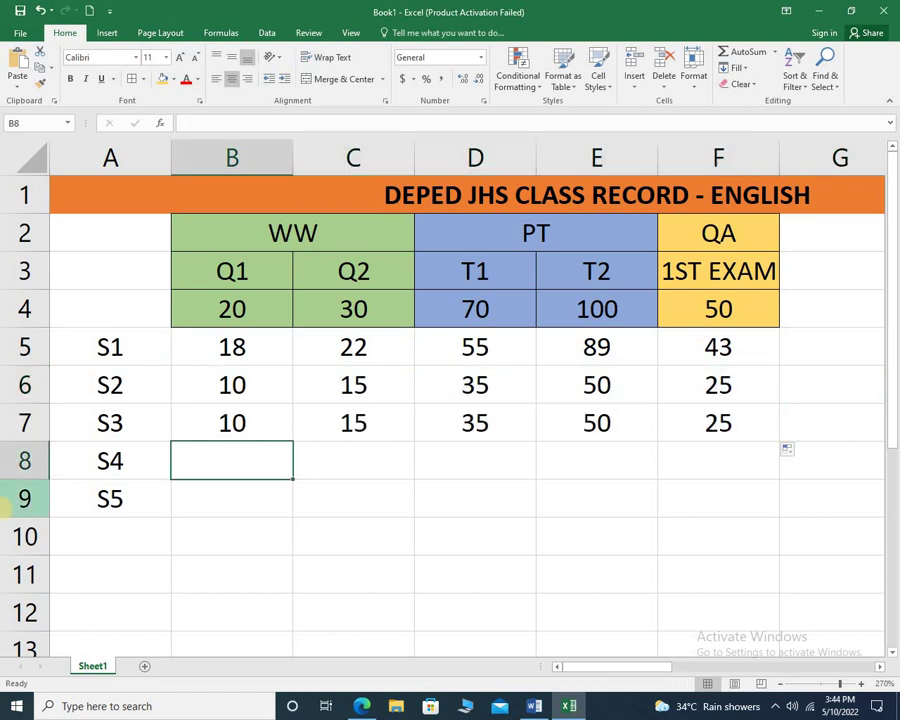
{"action": "type", "text": "12"}
{"action": "key", "text": "Tab"}
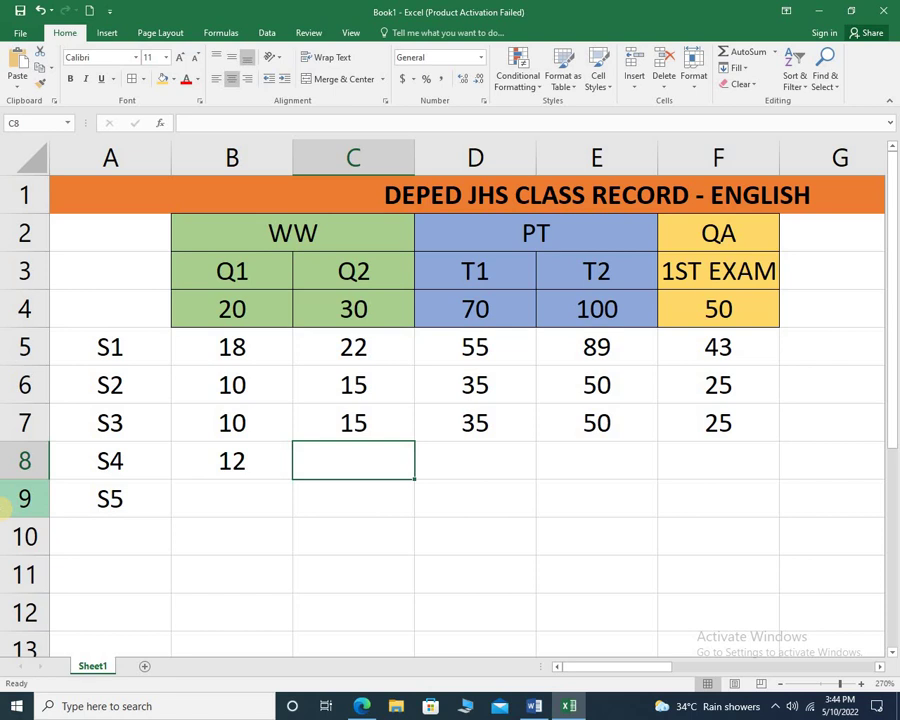
{"action": "type", "text": "18"}
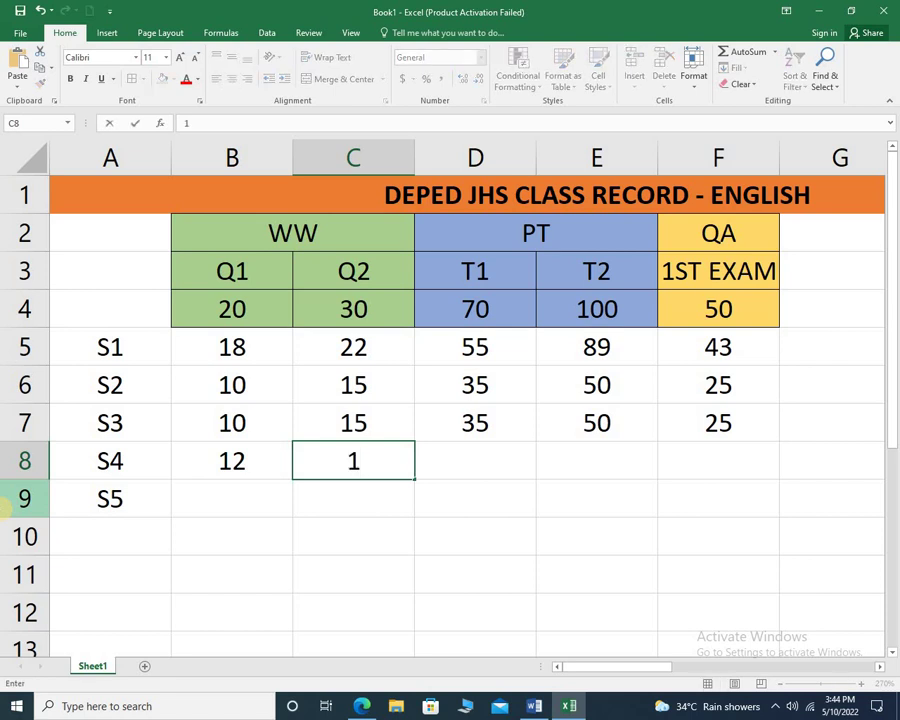
{"action": "key", "text": "Return"}
{"action": "key", "text": "Right"}
{"action": "key", "text": "Up"}
{"action": "type", "text": "42"}
{"action": "key", "text": "Tab"}
{"action": "type", "text": "60"}
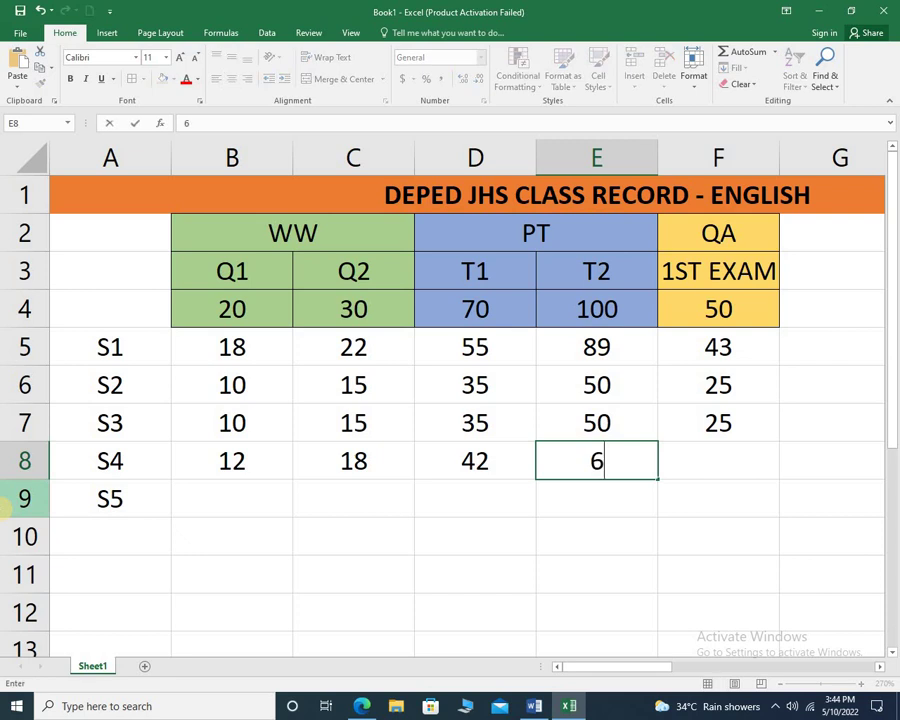
{"action": "key", "text": "Tab"}
{"action": "type", "text": "30"}
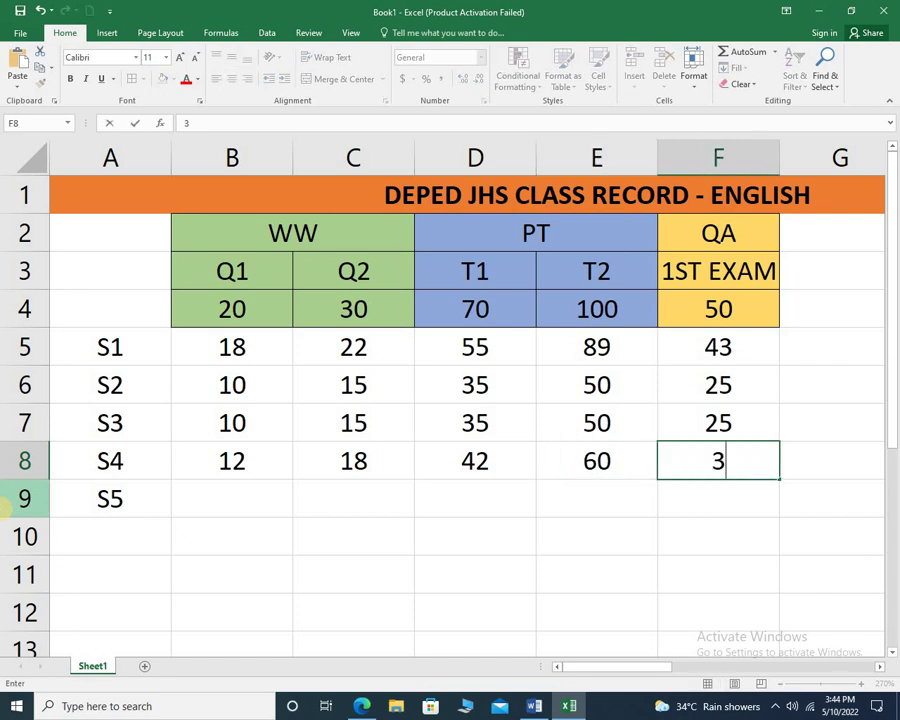
{"action": "key", "text": "Return"}
Step: Copy the S4 scores in B8:F8 down into the S5 row, B9:F9
{"action": "left_click", "coordinate": [232, 460]}
{"action": "left_click_drag", "start_coordinate": [478, 440], "coordinate": [418, 494]}
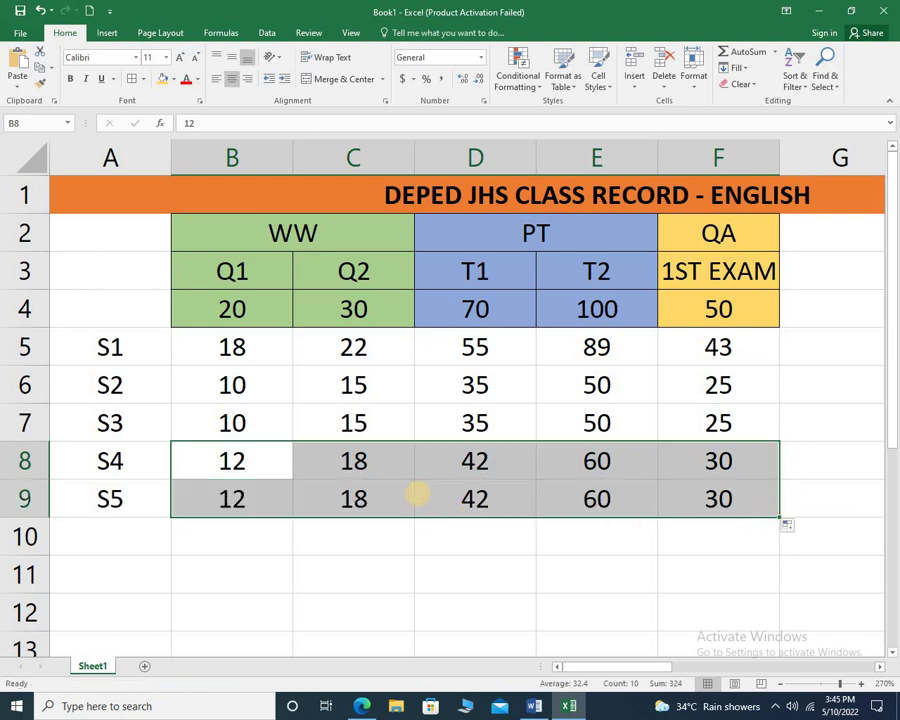
{"action": "left_click", "coordinate": [273, 600]}
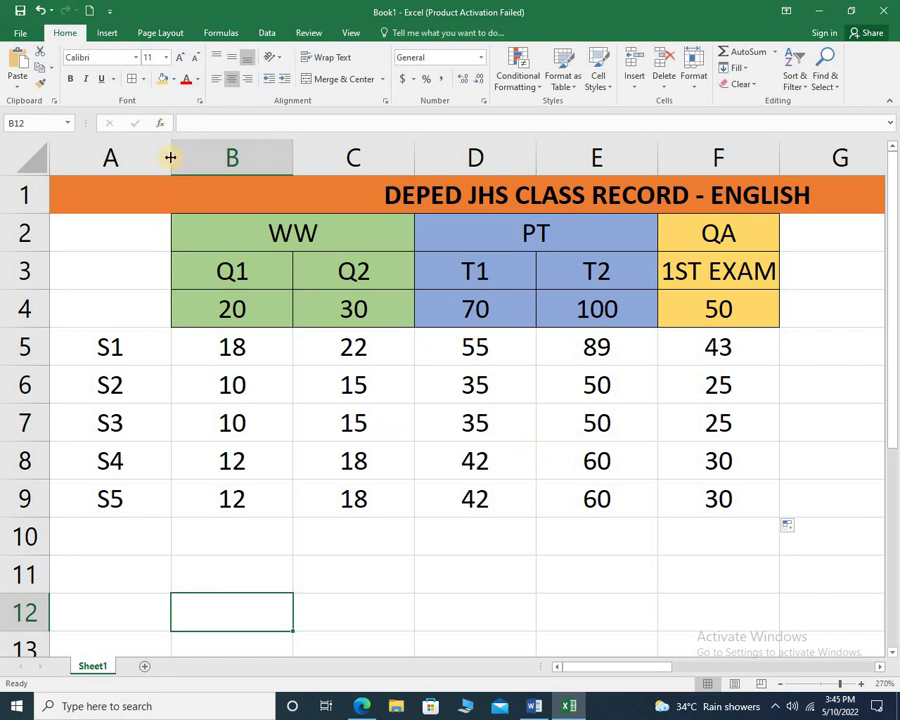
Step: Narrow columns A through E to fit their labels and scores
{"action": "left_click_drag", "start_coordinate": [171, 157], "coordinate": [89, 158]}
{"action": "double_click", "coordinate": [211, 158]}
{"action": "double_click", "coordinate": [258, 158]}
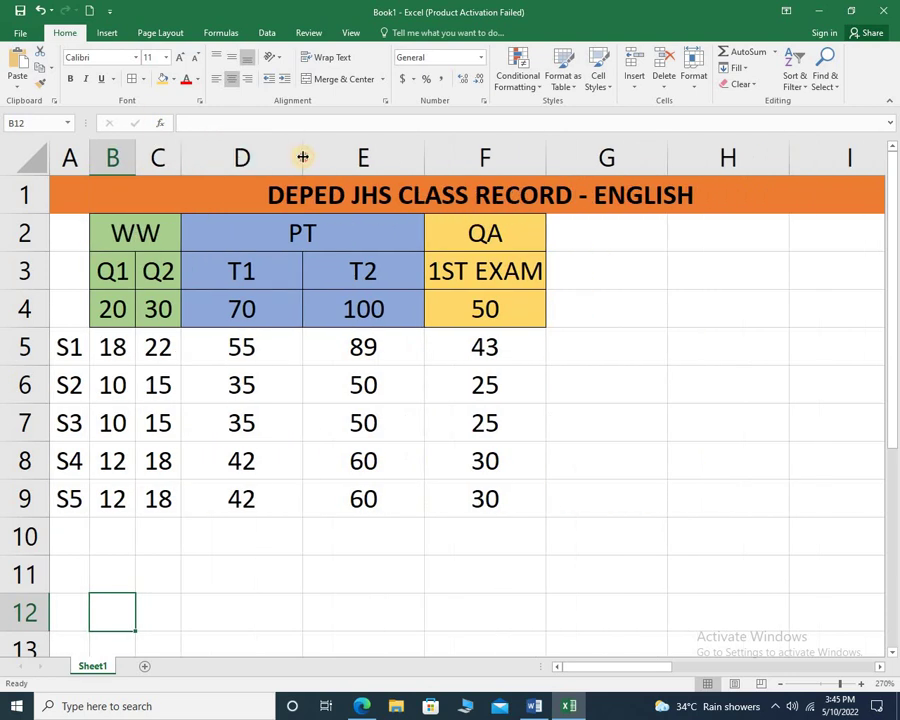
{"action": "double_click", "coordinate": [301, 157]}
{"action": "double_click", "coordinate": [343, 157]}
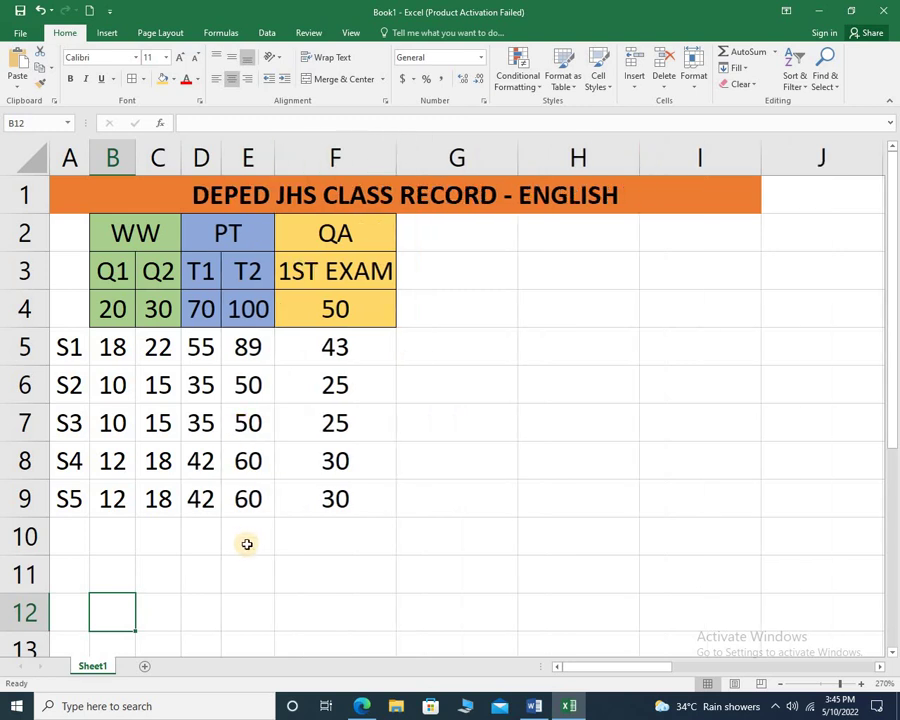
{"action": "left_click", "coordinate": [188, 553]}
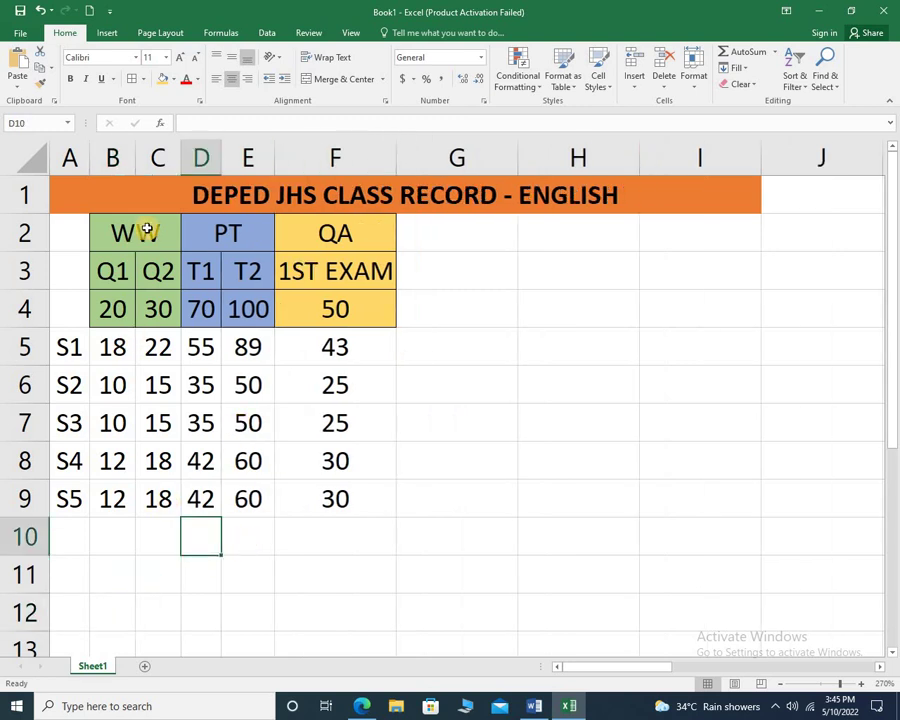
Step: Insert a new column between Q2 and T1, formatted like the green WW block
{"action": "left_click_drag", "start_coordinate": [152, 231], "coordinate": [153, 310]}
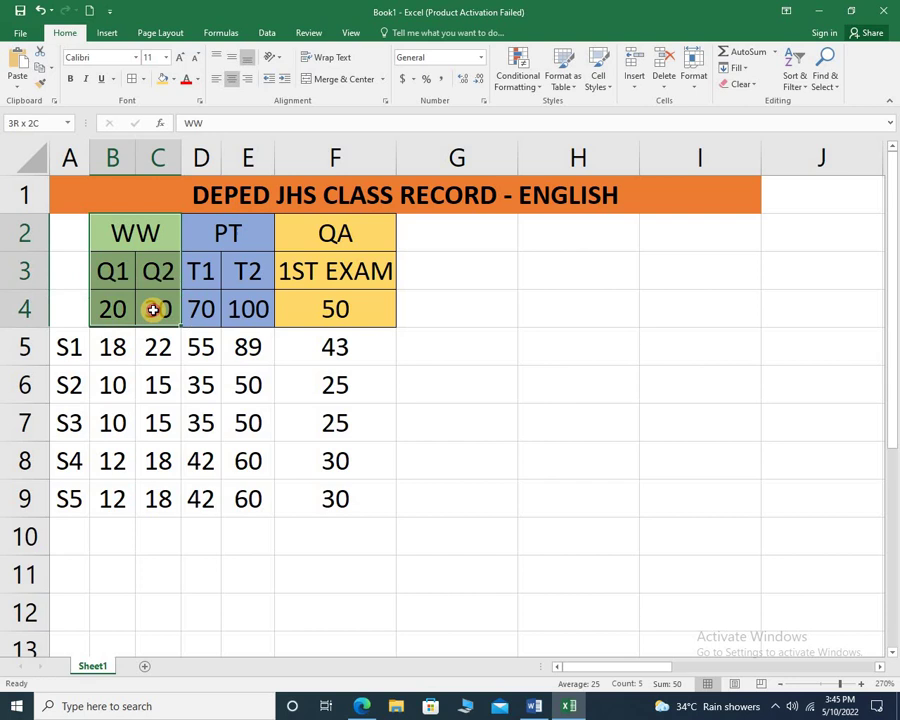
{"action": "right_click", "coordinate": [199, 153]}
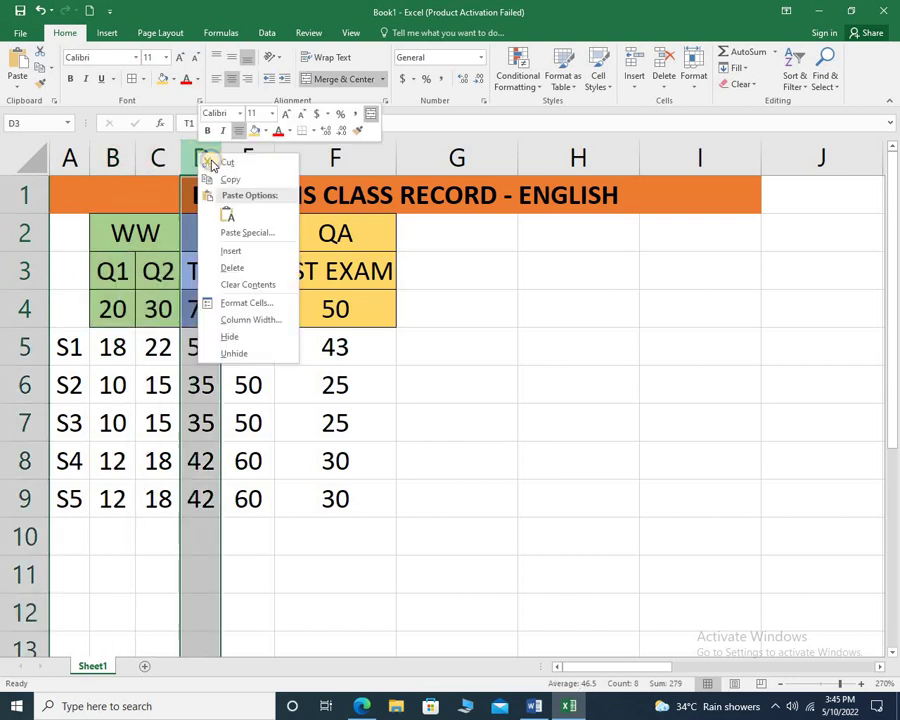
{"action": "left_click", "coordinate": [231, 253]}
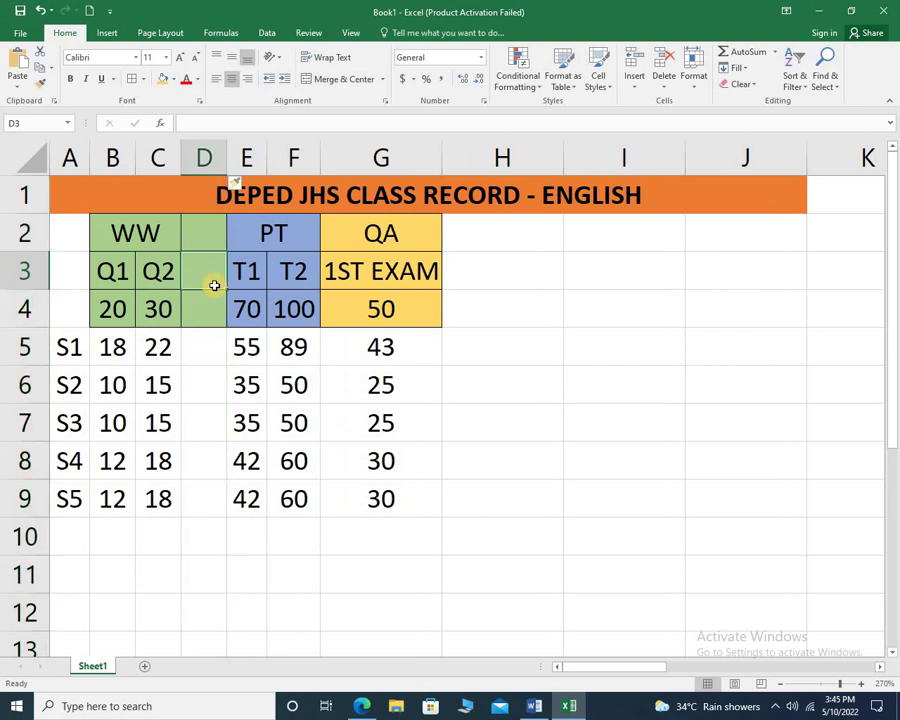
Step: Enter the heading TOTAL in D3 and widen column D to fit it
{"action": "type", "text": "TOTAL"}
{"action": "key", "text": "Return"}
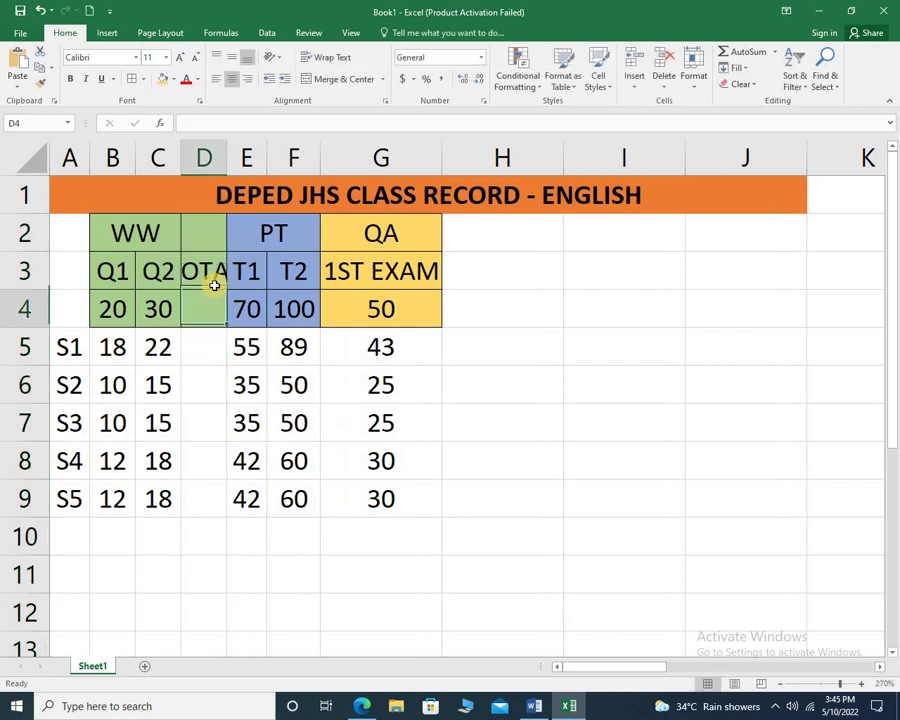
{"action": "double_click", "coordinate": [227, 157]}
Step: Enter the formula =SUM(B4:C4) in D4 to total the highest WW scores
{"action": "left_click", "coordinate": [225, 311]}
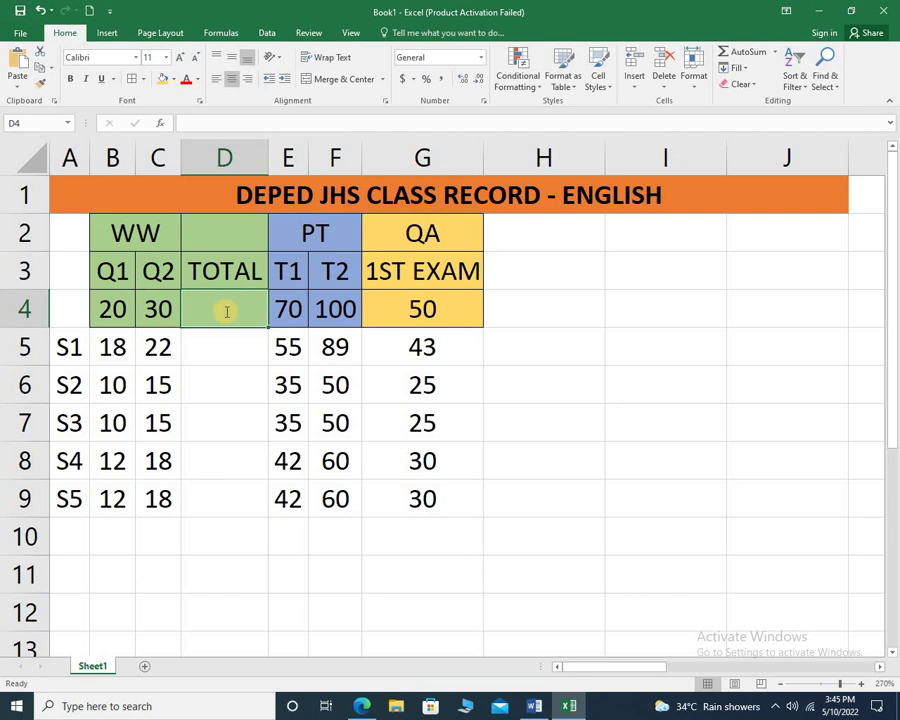
{"action": "type", "text": "=SUM("}
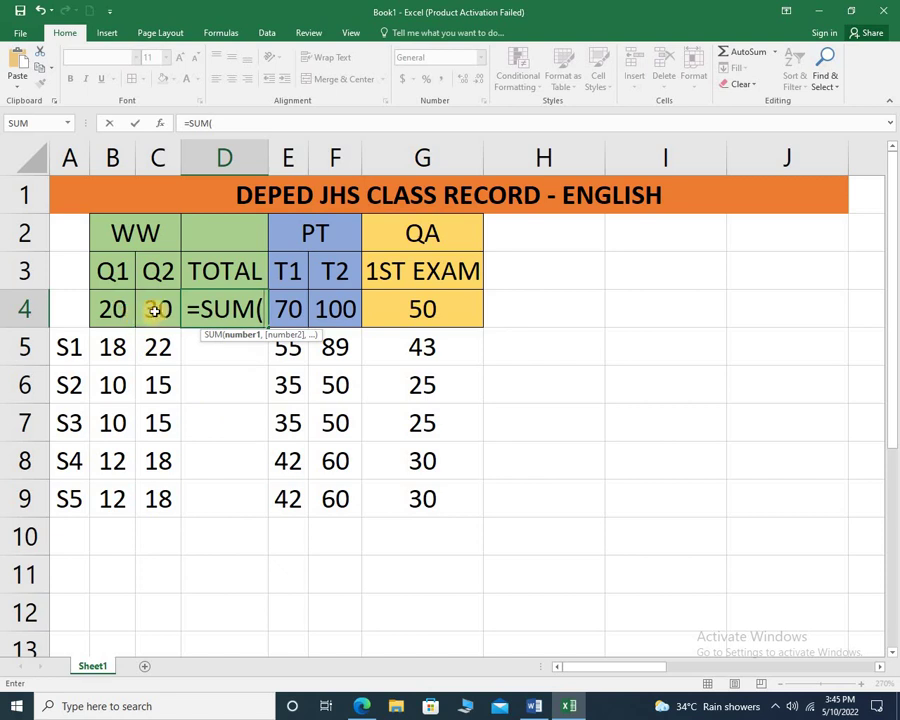
{"action": "left_click_drag", "start_coordinate": [155, 311], "coordinate": [115, 307]}
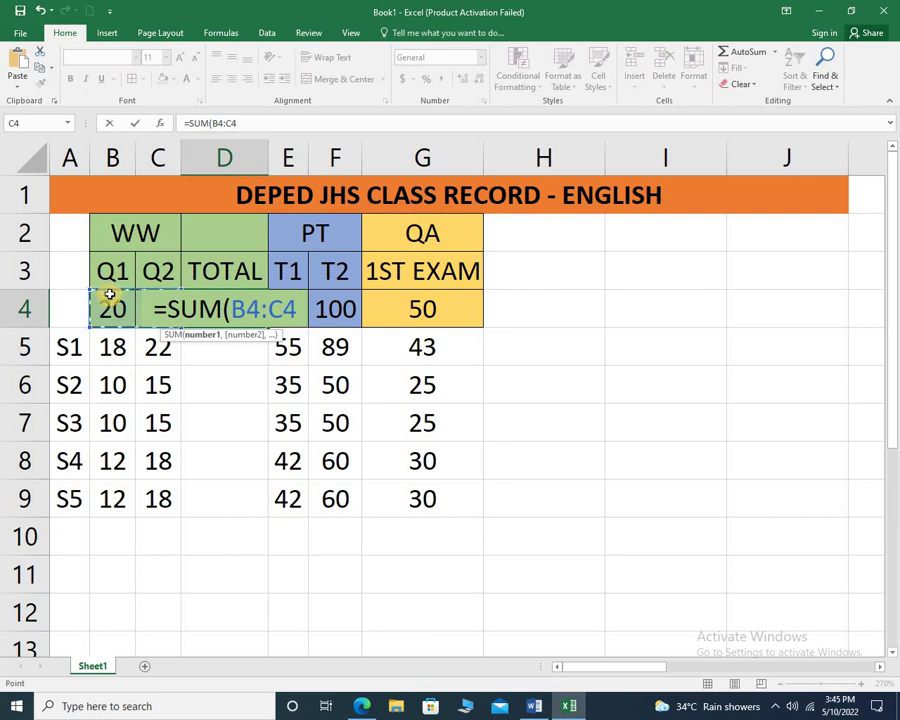
{"action": "key", "text": "Return"}
Step: Fill the WW total formula from D4 down to D9 for all five students
{"action": "left_click", "coordinate": [238, 314]}
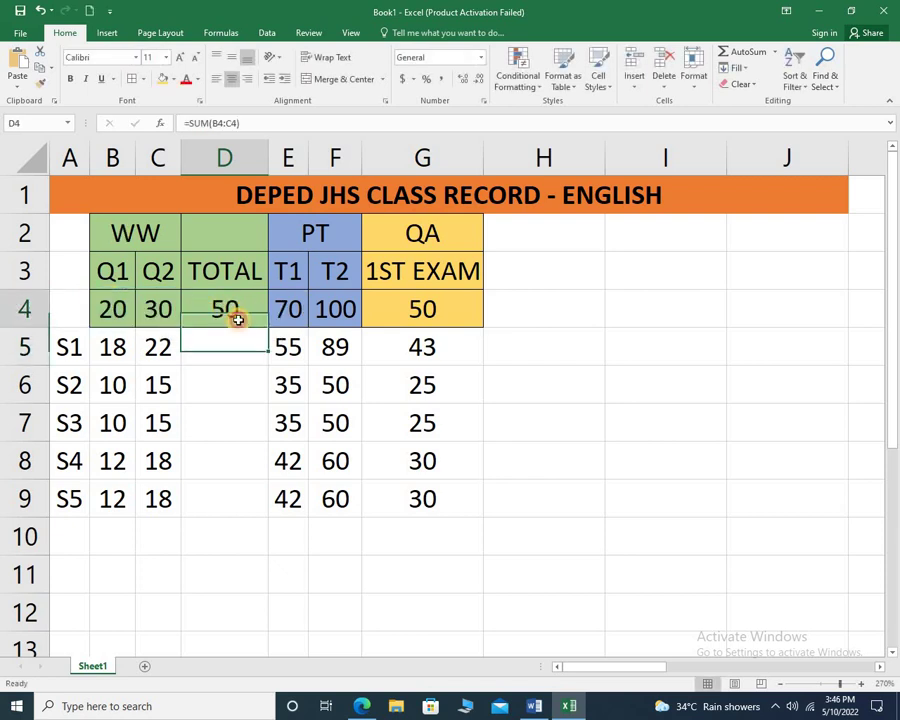
{"action": "left_click_drag", "start_coordinate": [268, 326], "coordinate": [261, 495]}
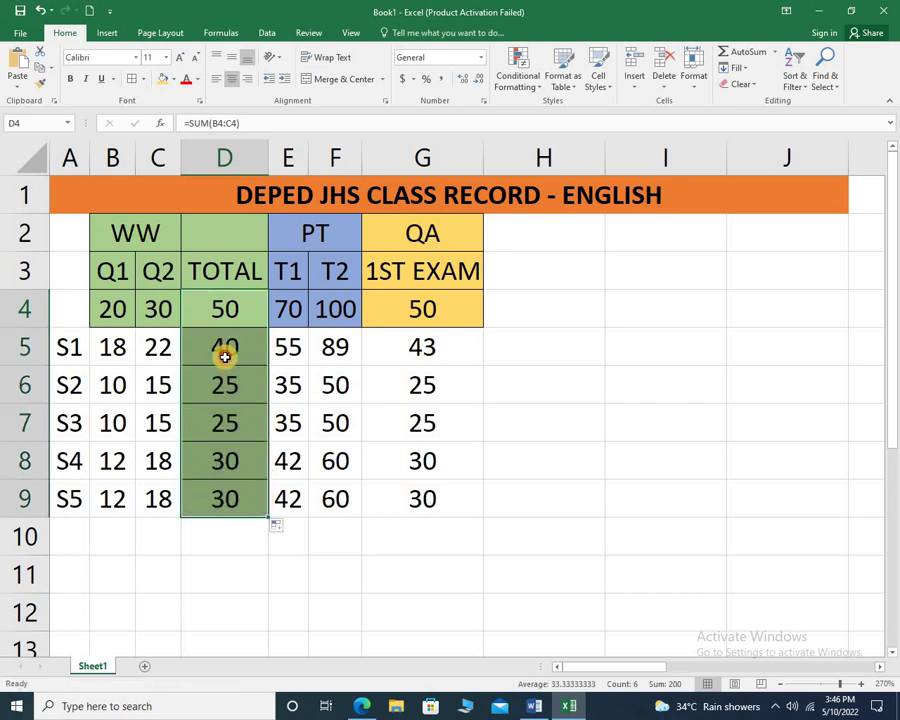
{"action": "left_click", "coordinate": [225, 355]}
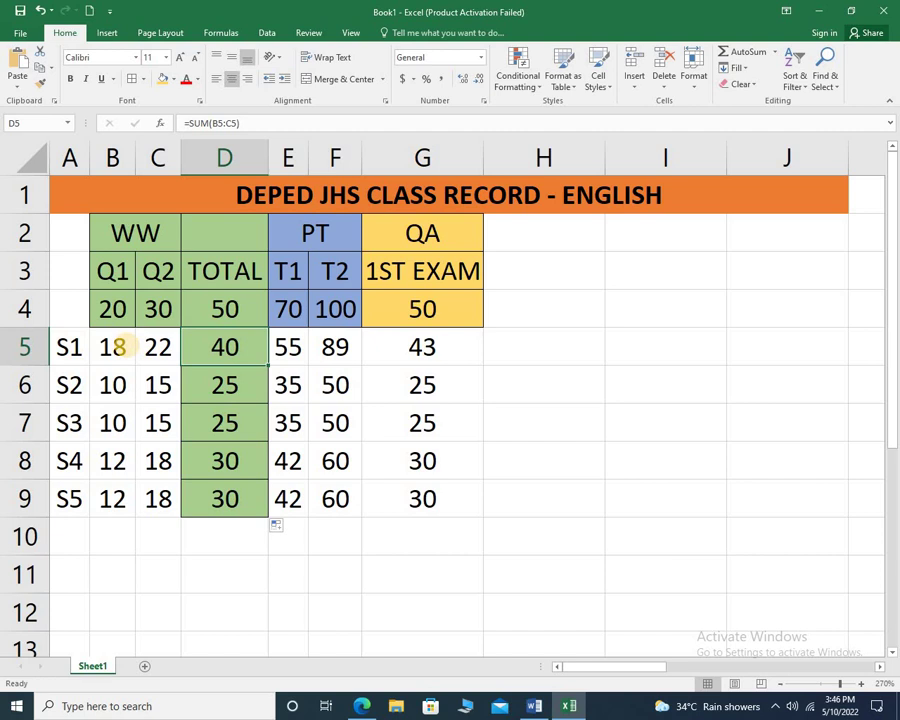
Step: Merge and center the WW heading across B2:D2 so it covers the TOTAL column
{"action": "left_click_drag", "start_coordinate": [131, 245], "coordinate": [201, 241]}
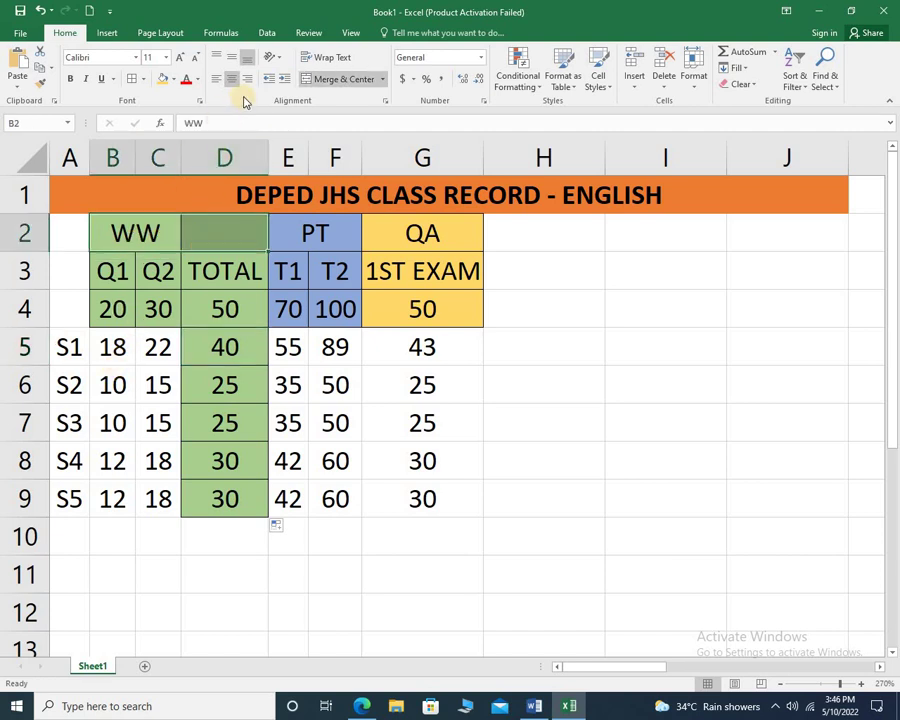
{"action": "left_click", "coordinate": [216, 79]}
{"action": "left_click", "coordinate": [333, 80]}
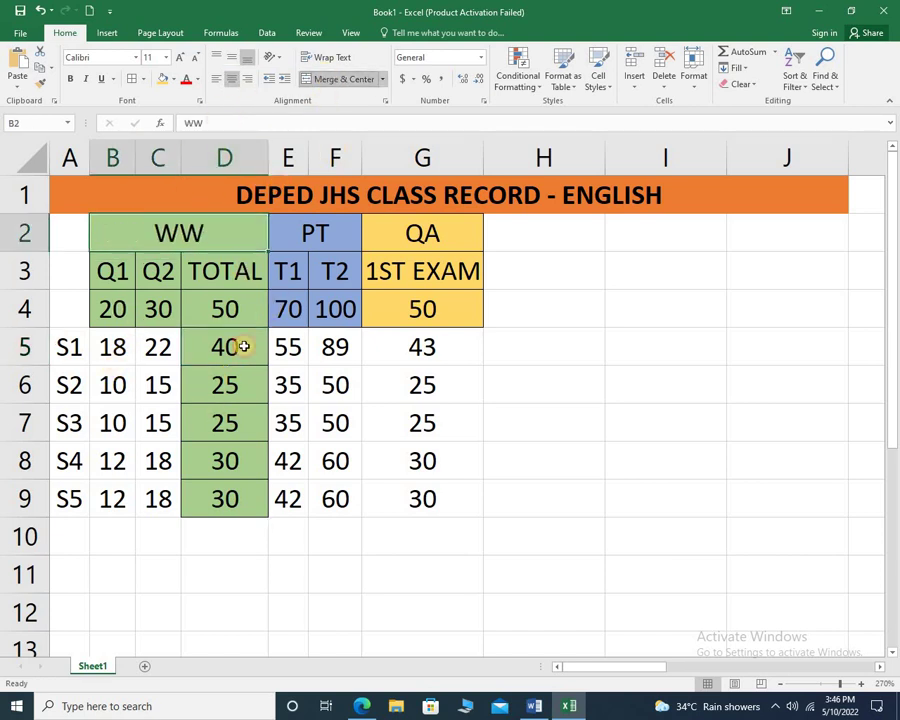
Step: Insert a new column E before the PT columns, enter the heading % EQUIV in E3 and widen the column to fit
{"action": "right_click", "coordinate": [290, 160]}
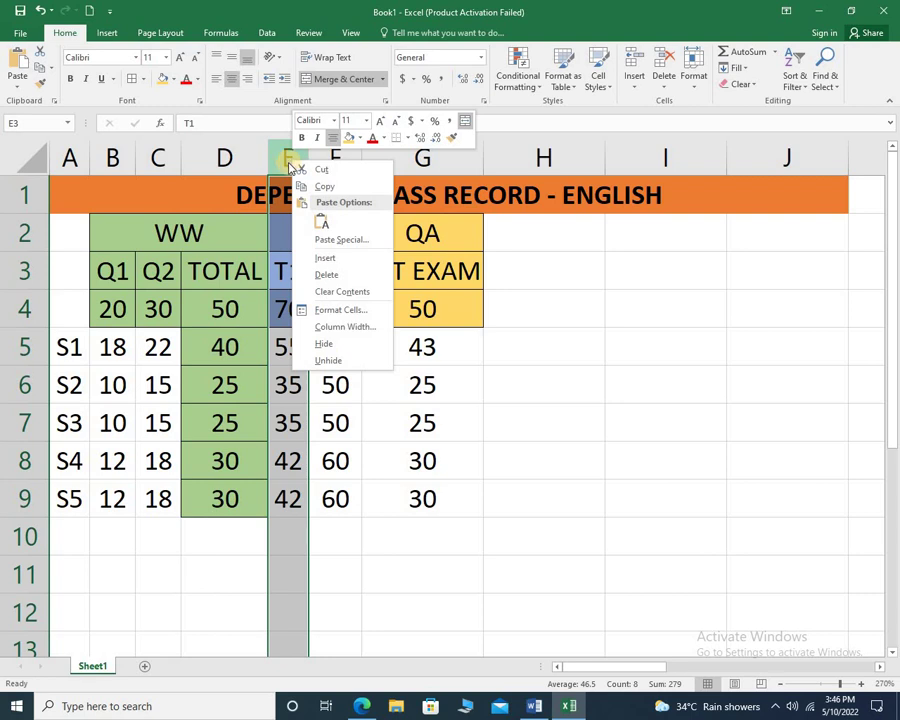
{"action": "left_click", "coordinate": [324, 257]}
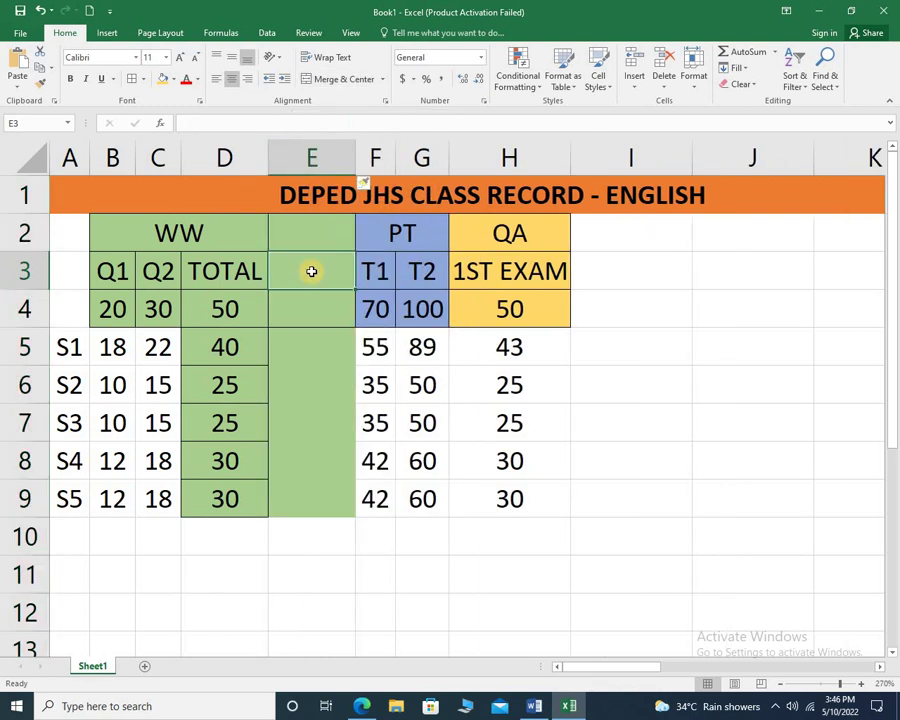
{"action": "type", "text": "% EQUIV"}
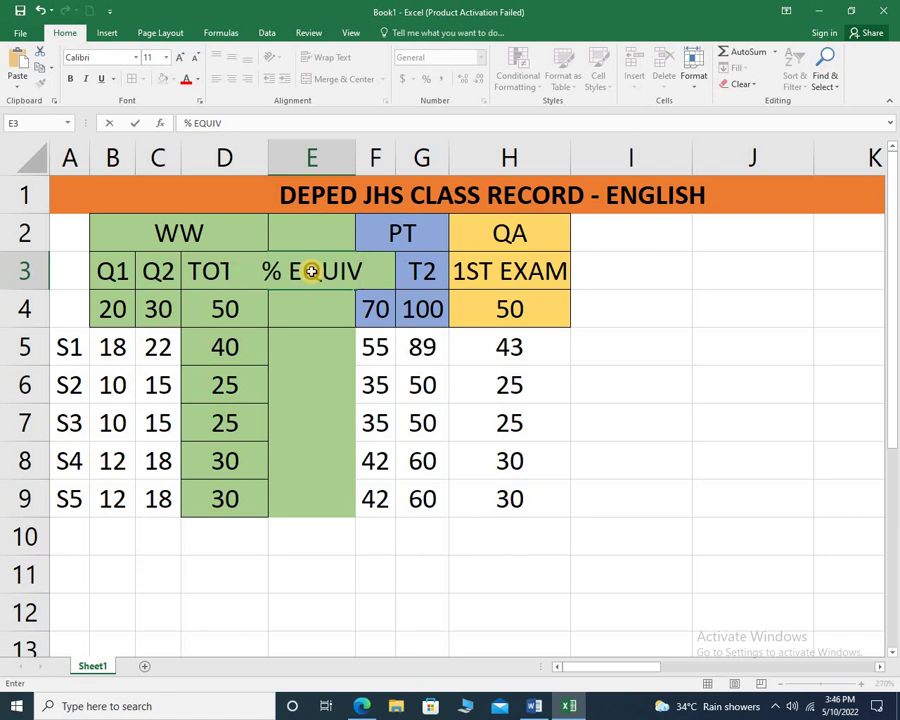
{"action": "key", "text": "Return"}
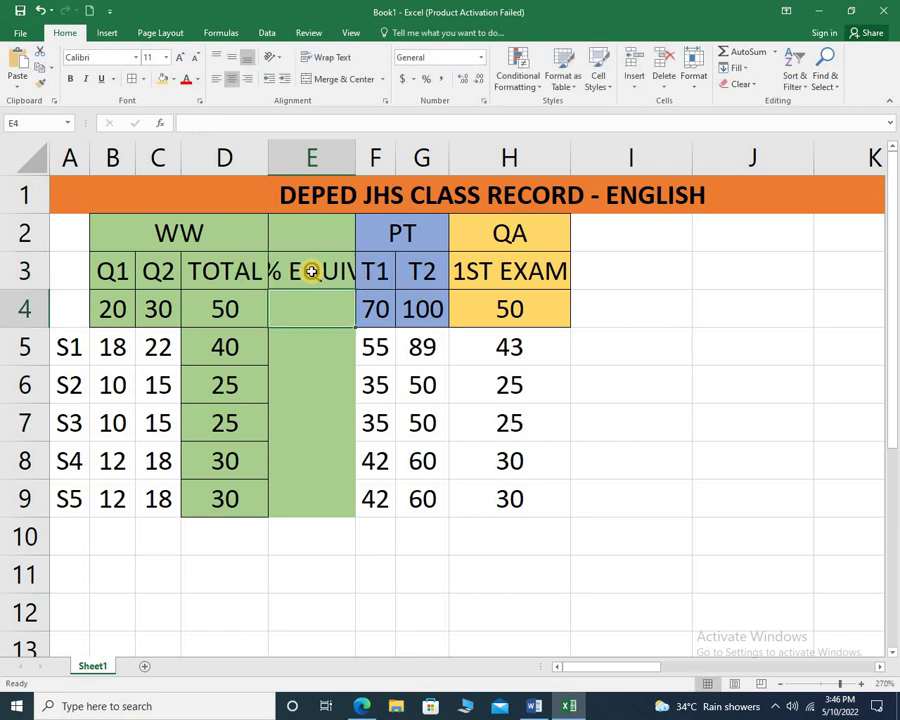
{"action": "double_click", "coordinate": [355, 157]}
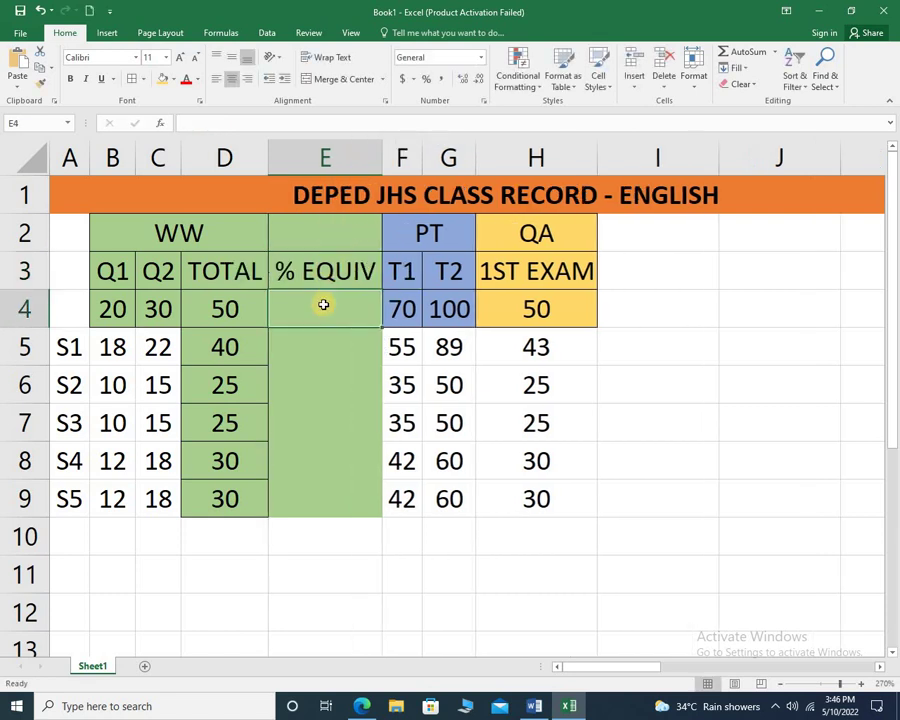
Step: Enter the formula =D4/D4 in E4 and format the cell as a percentage
{"action": "type", "text": "="}
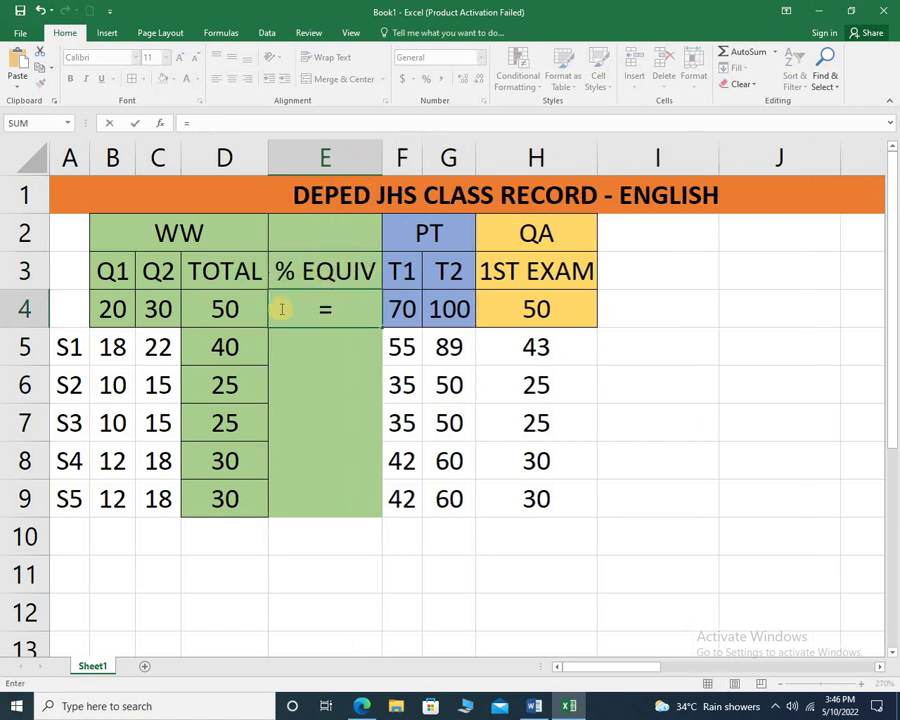
{"action": "left_click", "coordinate": [229, 309]}
{"action": "type", "text": "/"}
{"action": "left_click", "coordinate": [229, 309]}
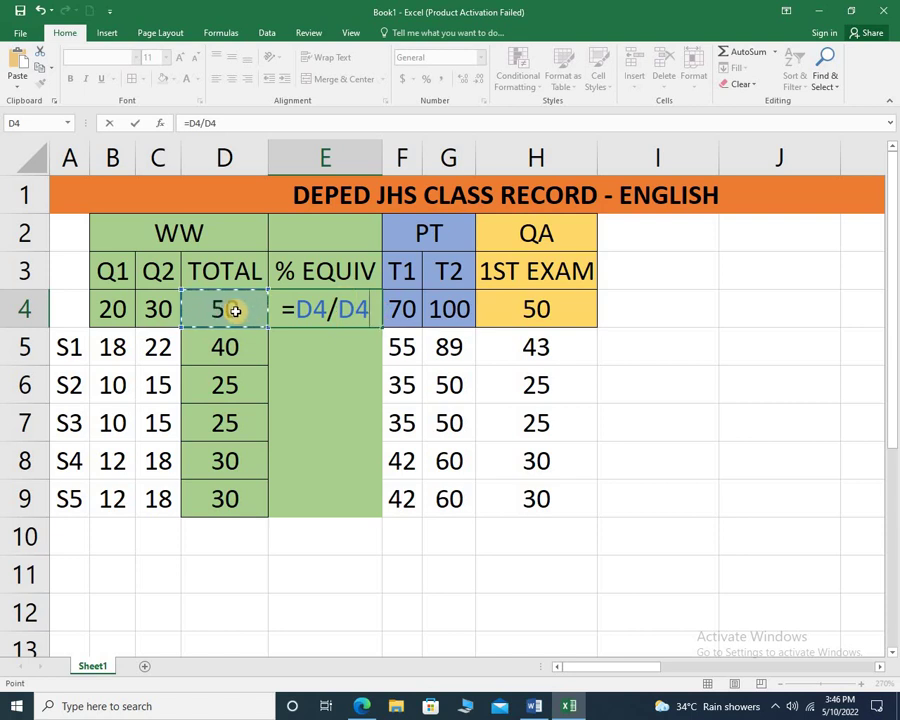
{"action": "key", "text": "ctrl+Return"}
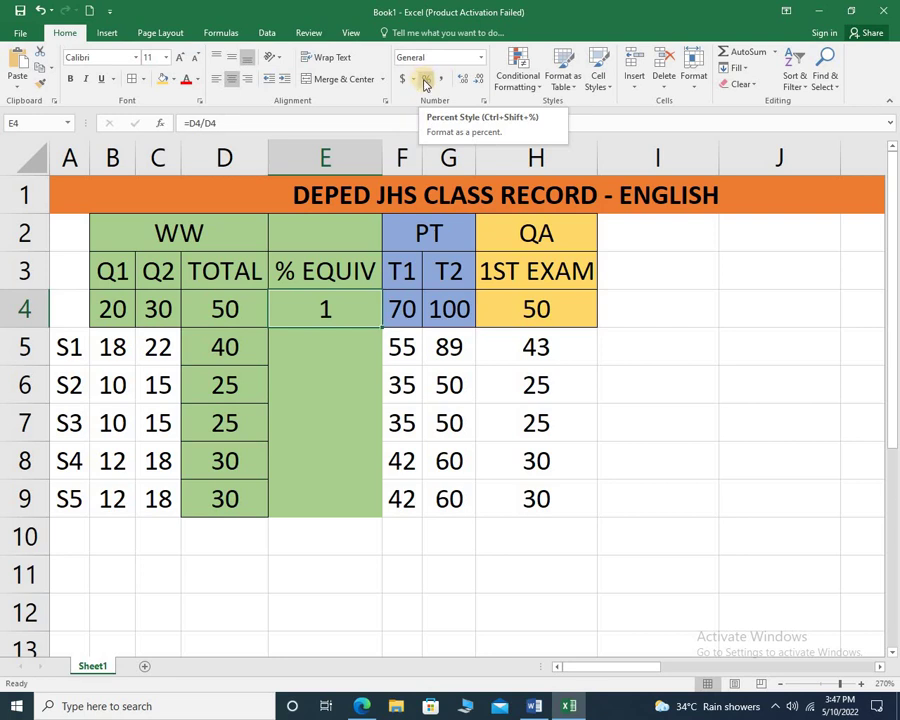
{"action": "left_click", "coordinate": [425, 84]}
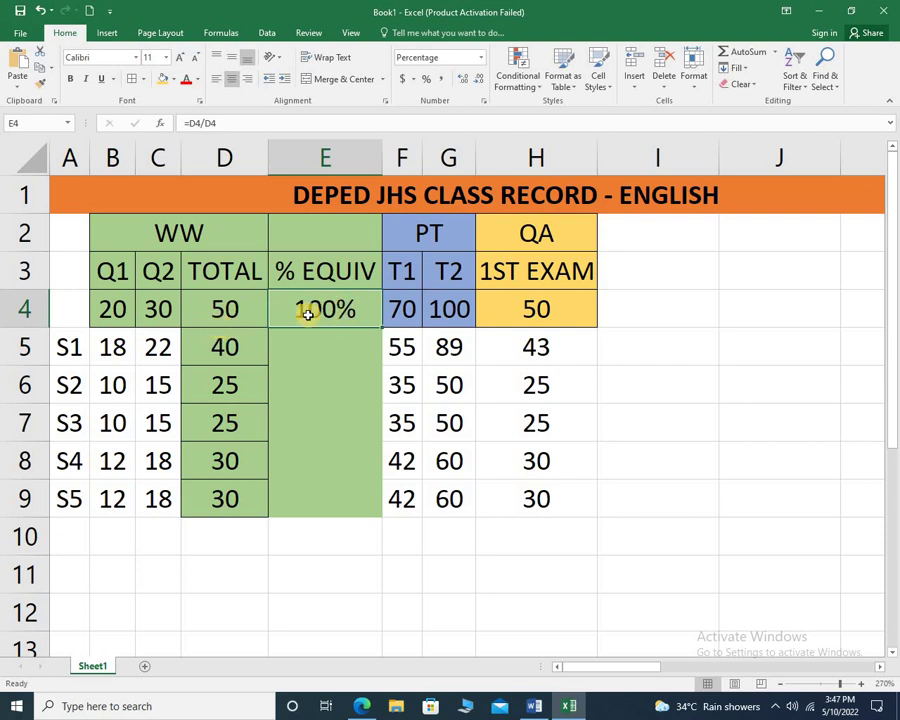
Step: Fill the % EQUIV formula from E4 down to E9 for all five students
{"action": "left_click", "coordinate": [232, 347]}
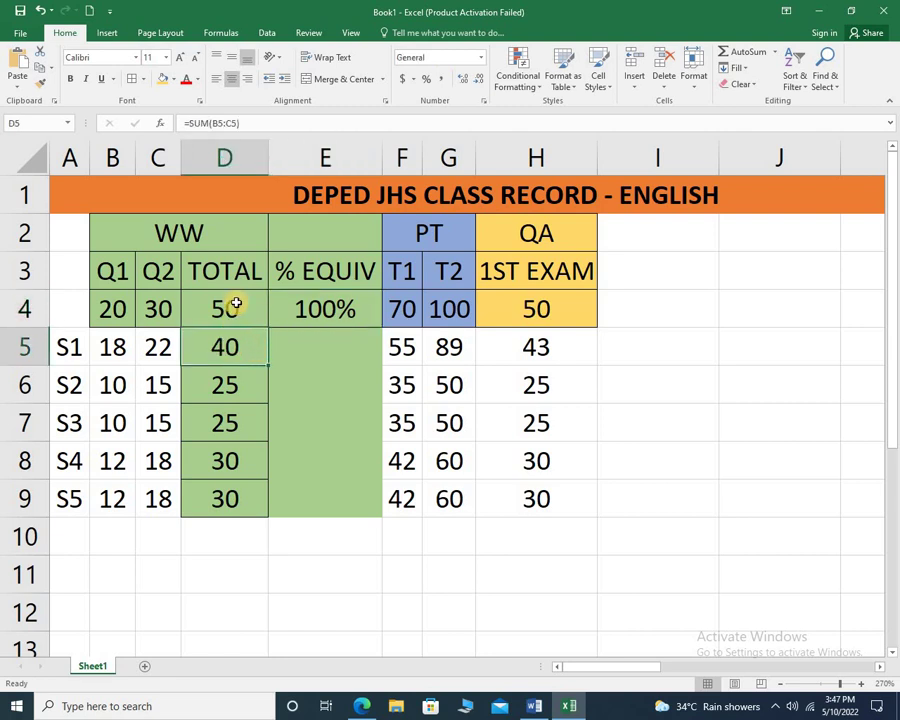
{"action": "left_click", "coordinate": [235, 302]}
{"action": "left_click", "coordinate": [317, 333]}
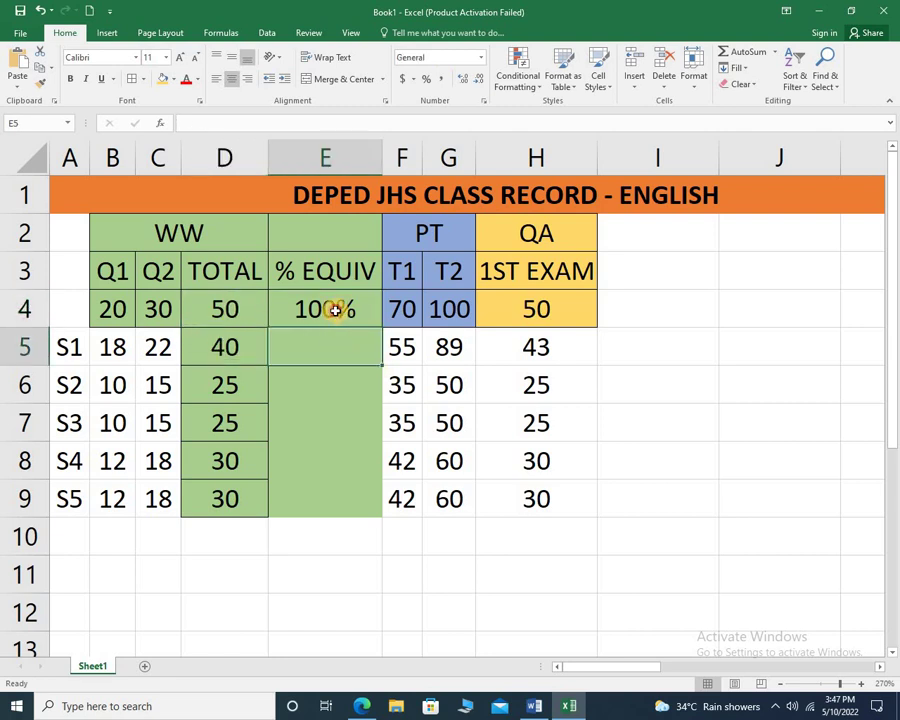
{"action": "left_click", "coordinate": [335, 308]}
{"action": "left_click_drag", "start_coordinate": [383, 328], "coordinate": [386, 508]}
{"action": "left_click", "coordinate": [338, 350]}
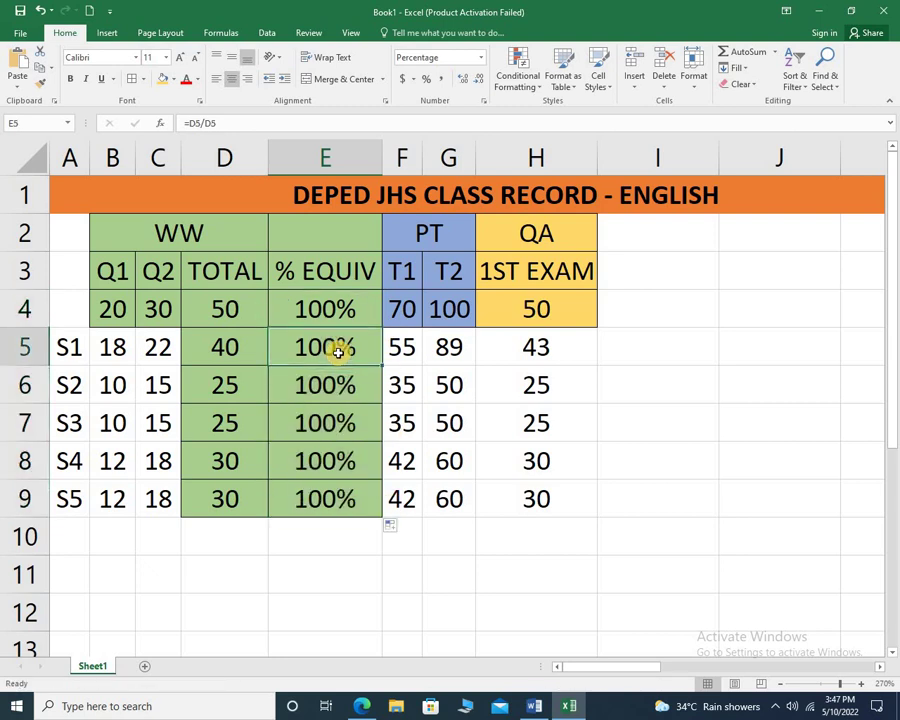
{"action": "left_click", "coordinate": [330, 383]}
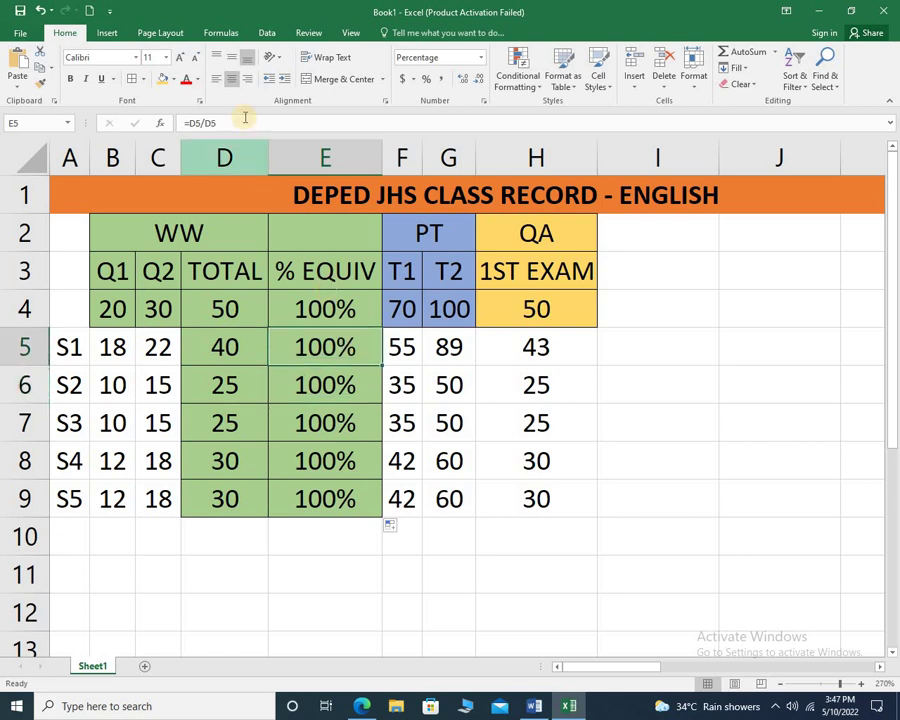
Step: Change student S1's % EQUIV formula in E5 to =D5/D4 so it divides by the highest possible WW total
{"action": "key", "text": "F2"}
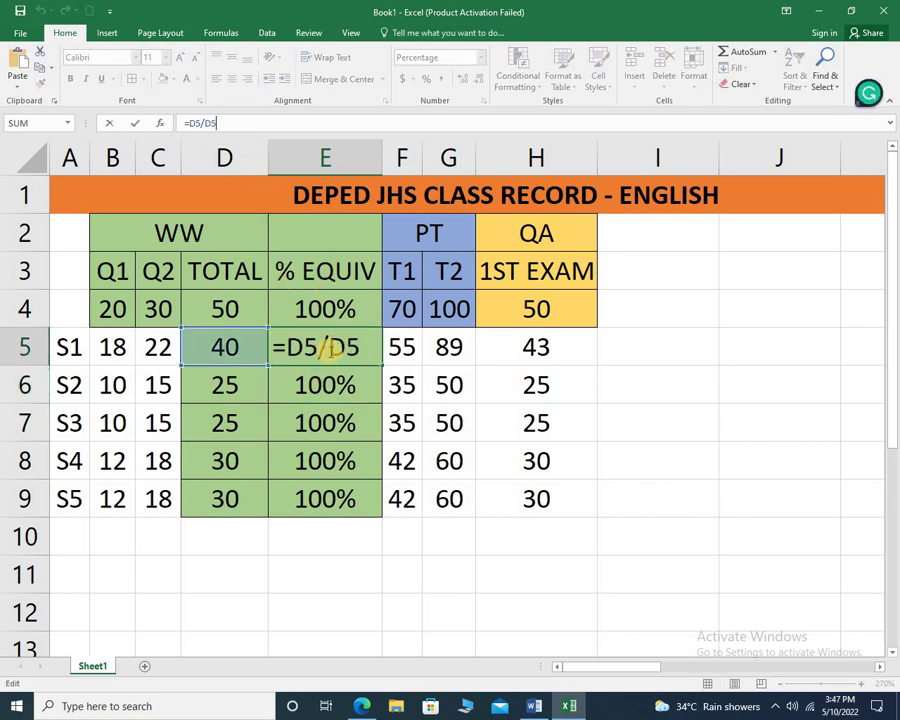
{"action": "left_click", "coordinate": [330, 348]}
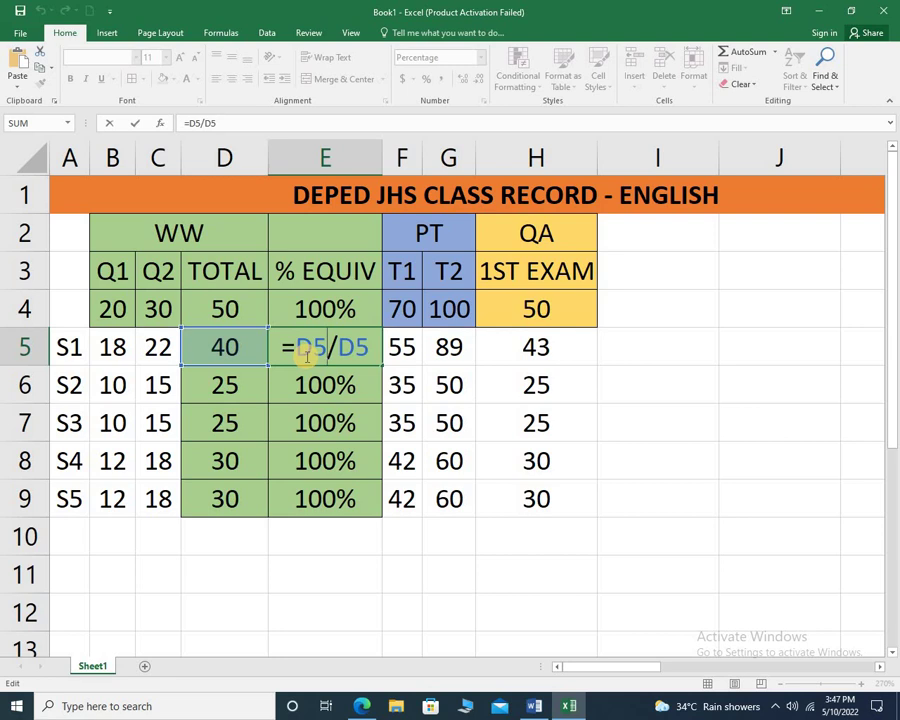
{"action": "key", "text": "BackSpace"}
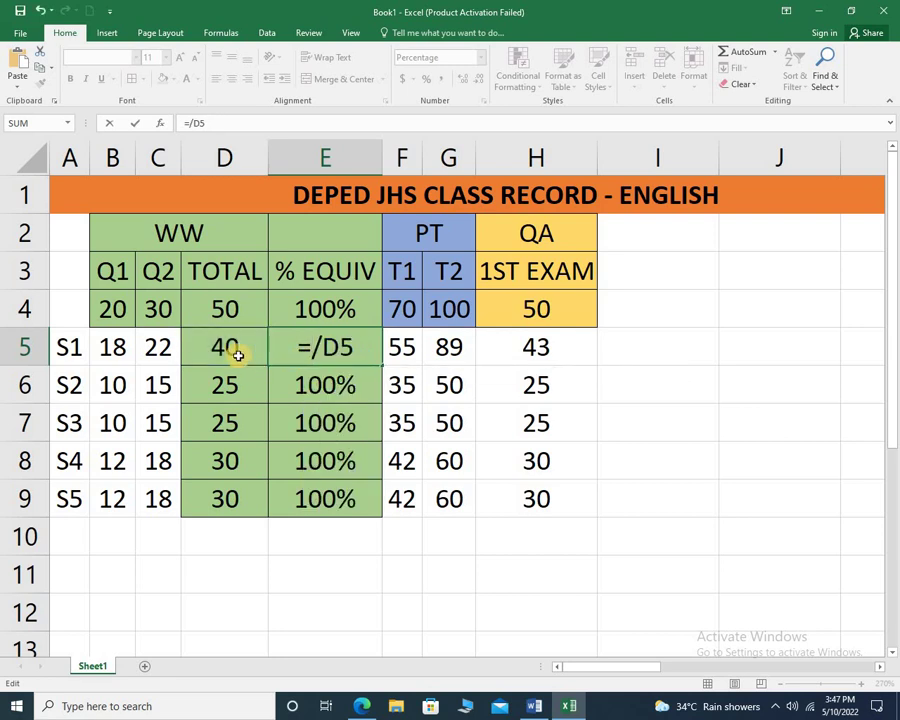
{"action": "left_click", "coordinate": [231, 348]}
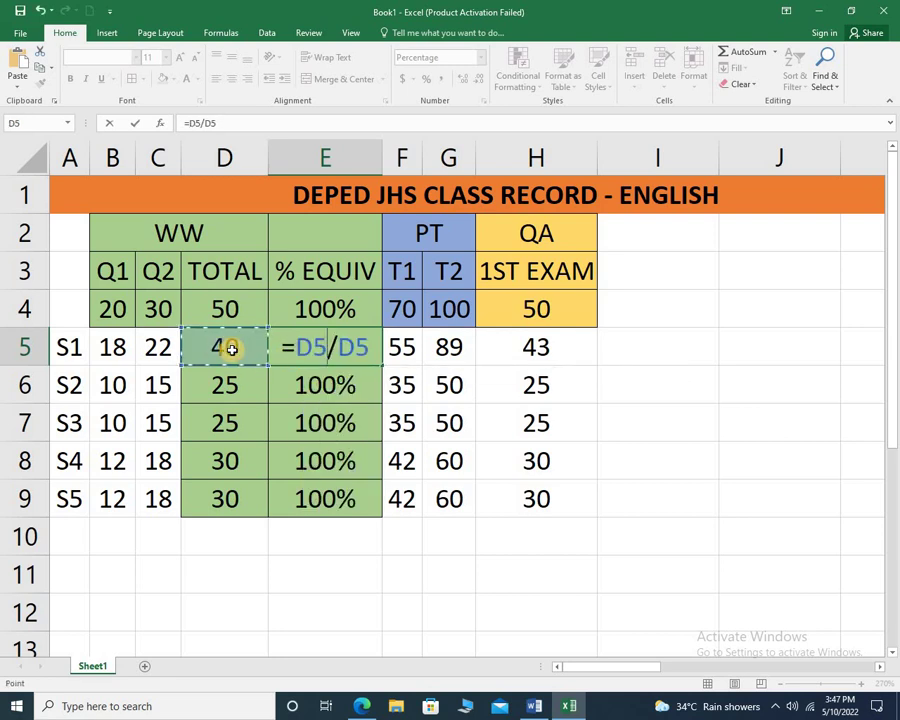
{"action": "left_click", "coordinate": [355, 347]}
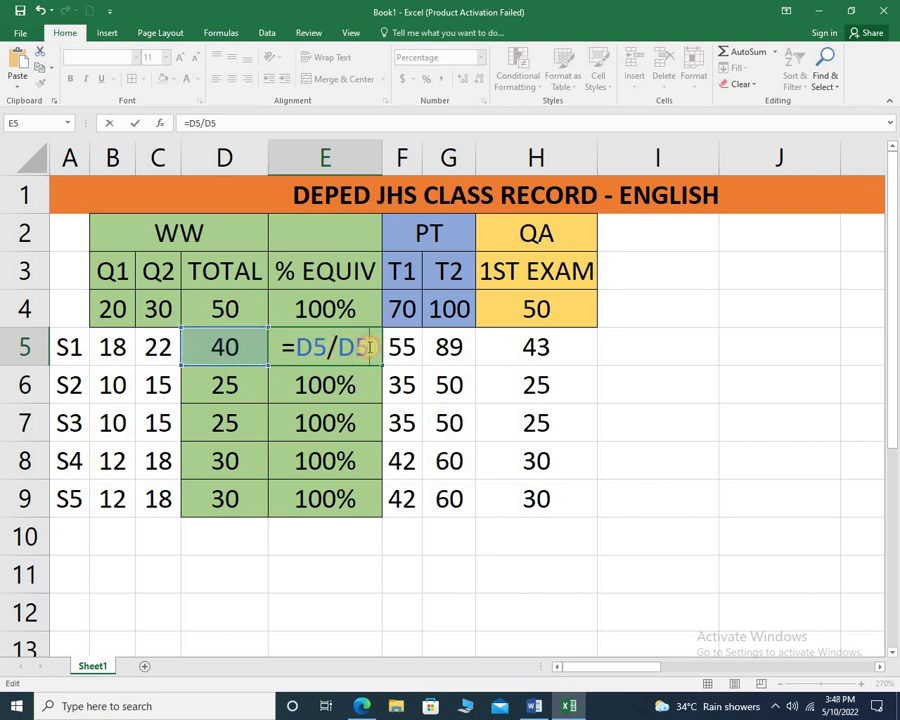
{"action": "key", "text": "BackSpace"}
{"action": "key", "text": "BackSpace"}
{"action": "left_click", "coordinate": [219, 308]}
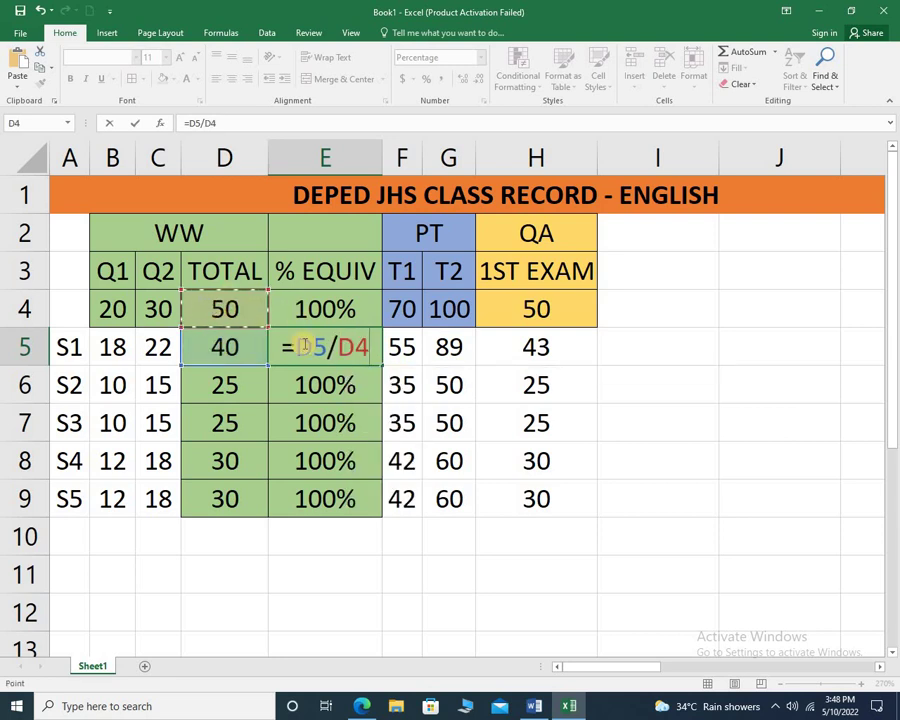
{"action": "key", "text": "Return"}
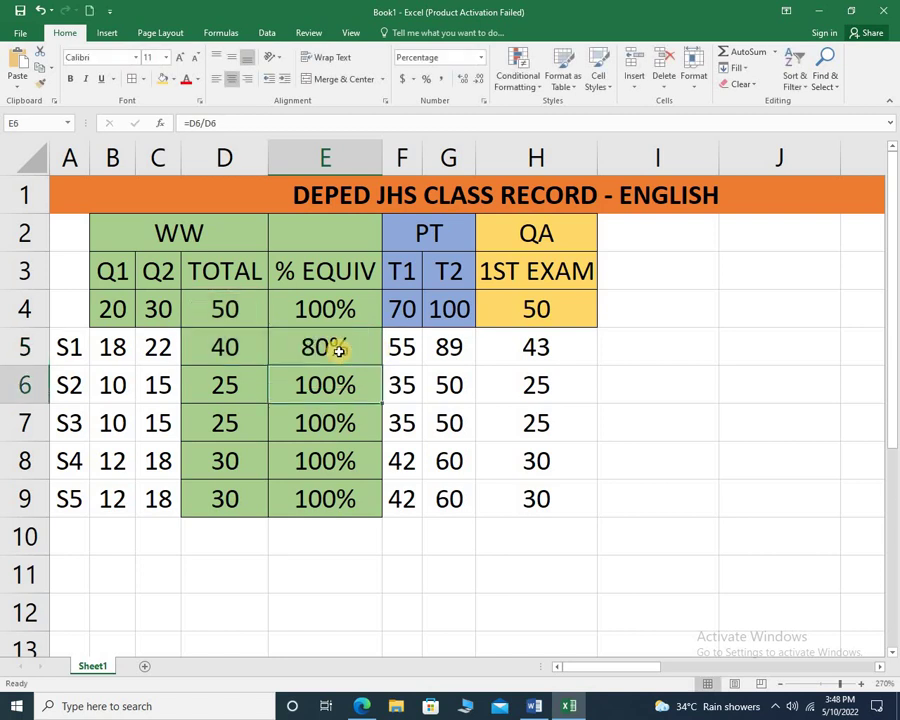
Step: Fill the % EQUIV formula from E5 down to E9 for the remaining students
{"action": "left_click", "coordinate": [338, 350]}
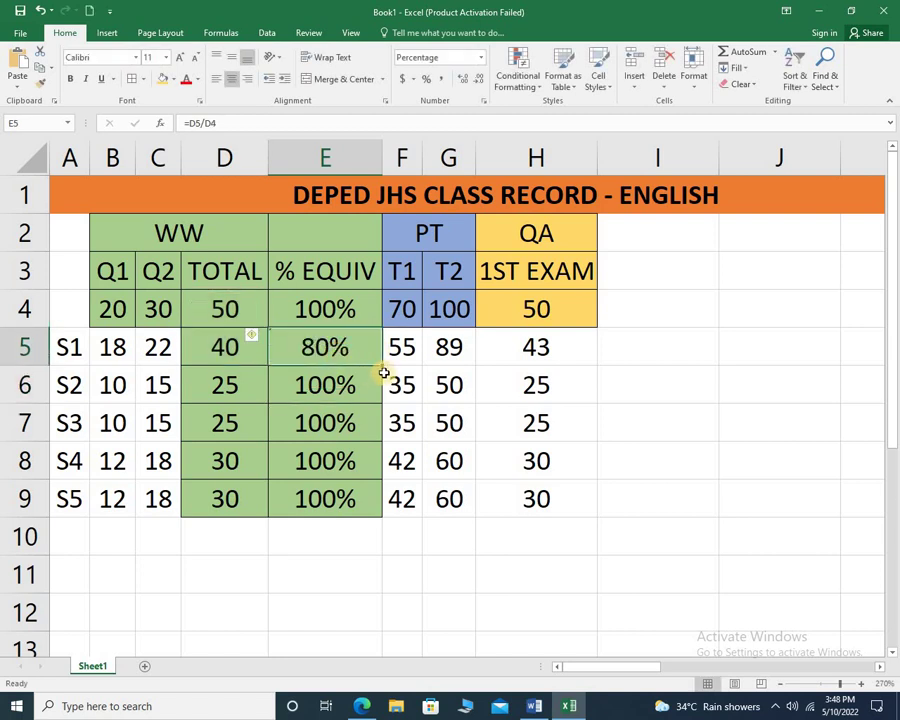
{"action": "left_click_drag", "start_coordinate": [382, 367], "coordinate": [376, 510]}
{"action": "left_click", "coordinate": [321, 394]}
{"action": "left_click", "coordinate": [334, 462]}
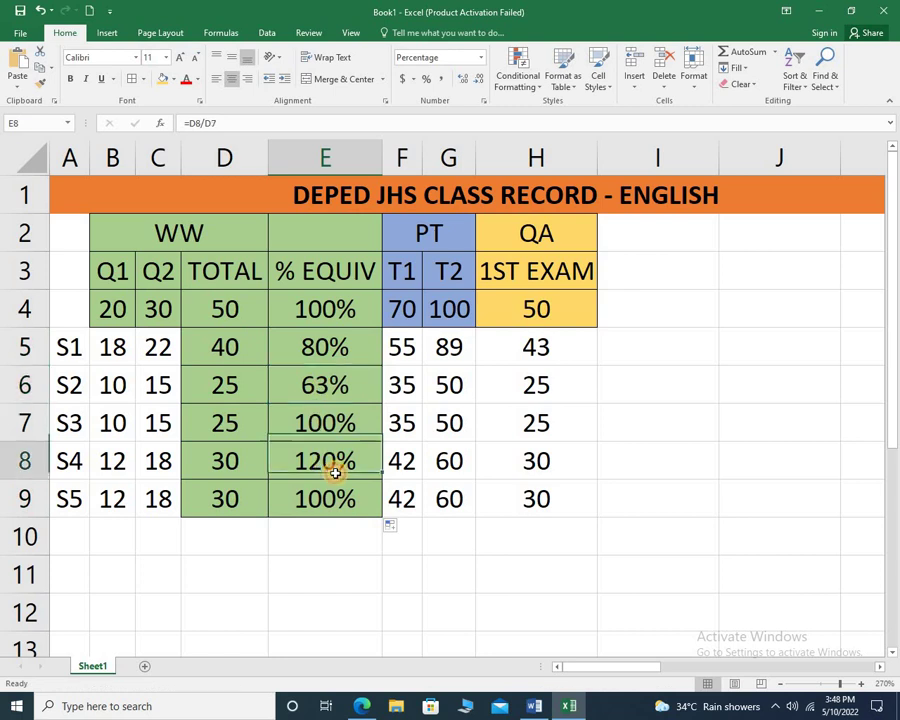
Step: Examine which WW total cells the % EQUIV formulas in E6, E8, E5 and E4 refer to
{"action": "left_click", "coordinate": [237, 449]}
{"action": "left_click", "coordinate": [227, 311]}
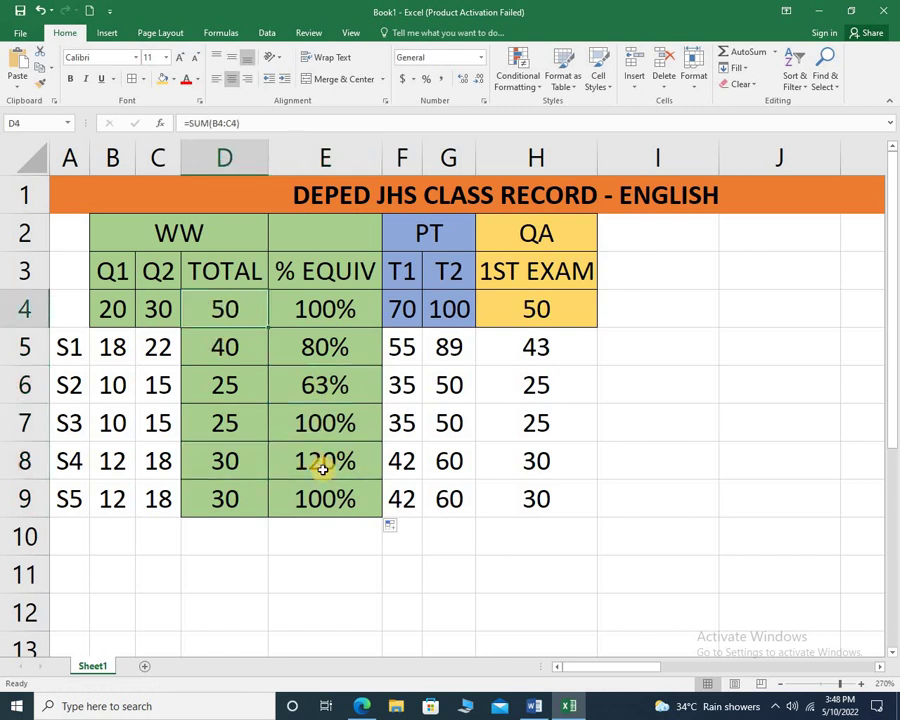
{"action": "left_click", "coordinate": [325, 462]}
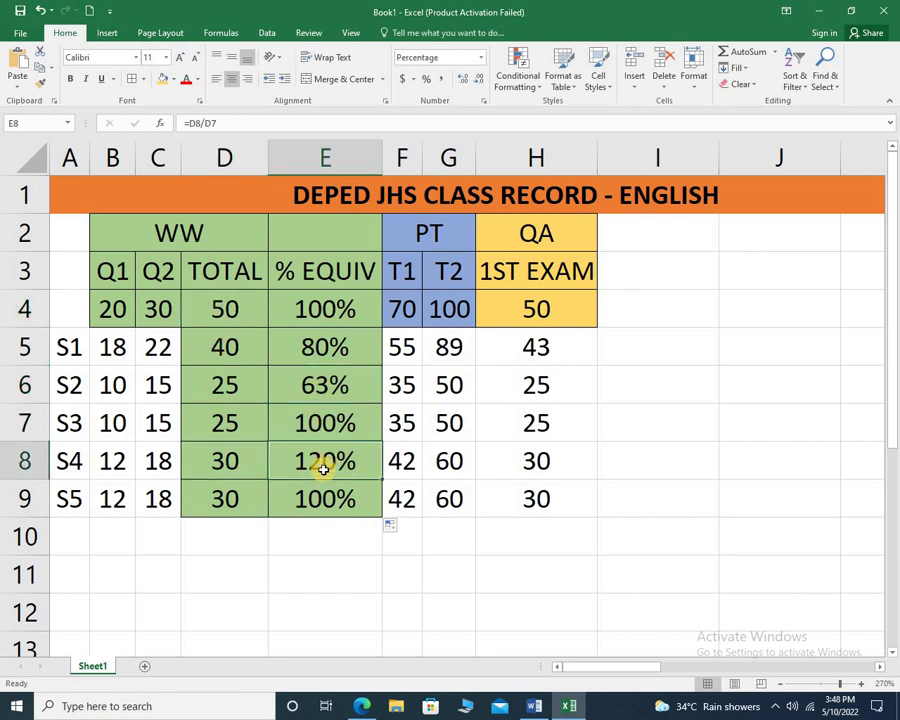
{"action": "left_click", "coordinate": [315, 386]}
{"action": "left_click", "coordinate": [263, 128]}
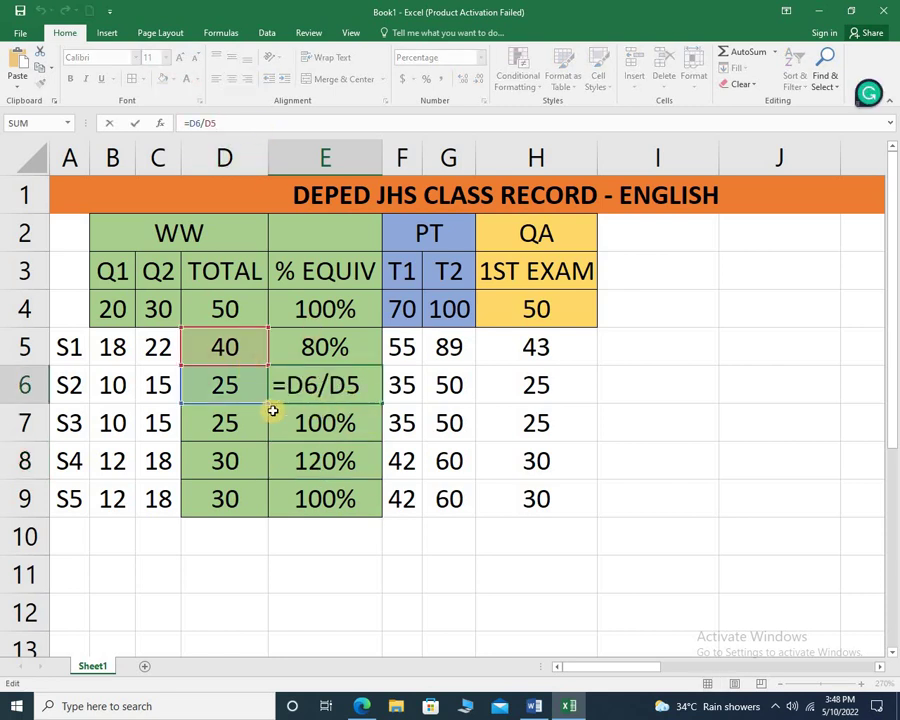
{"action": "left_click", "coordinate": [227, 379]}
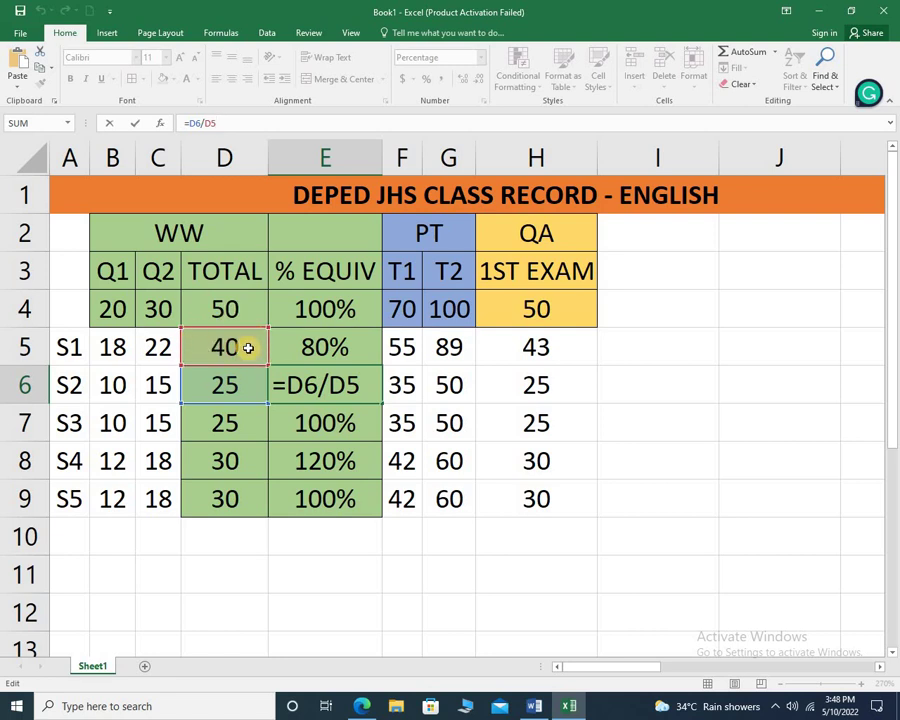
{"action": "key", "text": "Return"}
{"action": "left_click", "coordinate": [326, 474]}
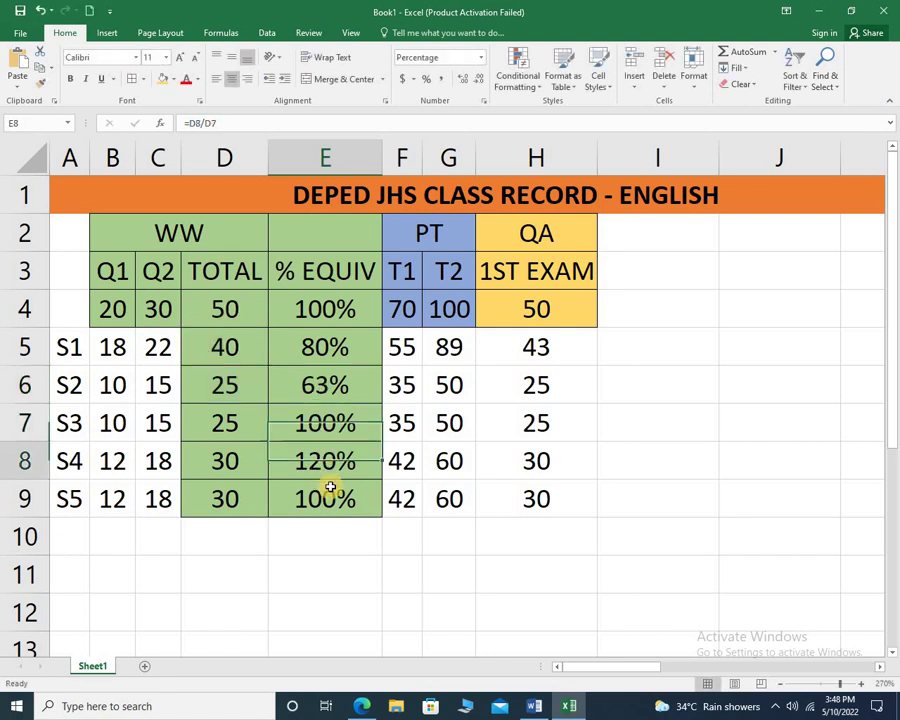
{"action": "left_click", "coordinate": [277, 122]}
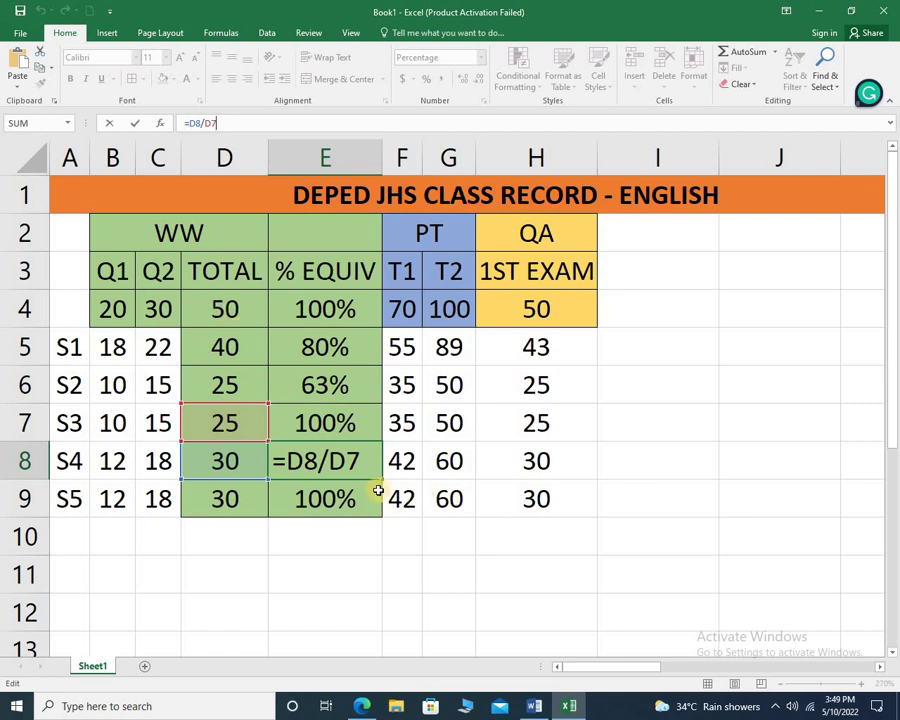
{"action": "key", "text": "Return"}
{"action": "left_click", "coordinate": [340, 343]}
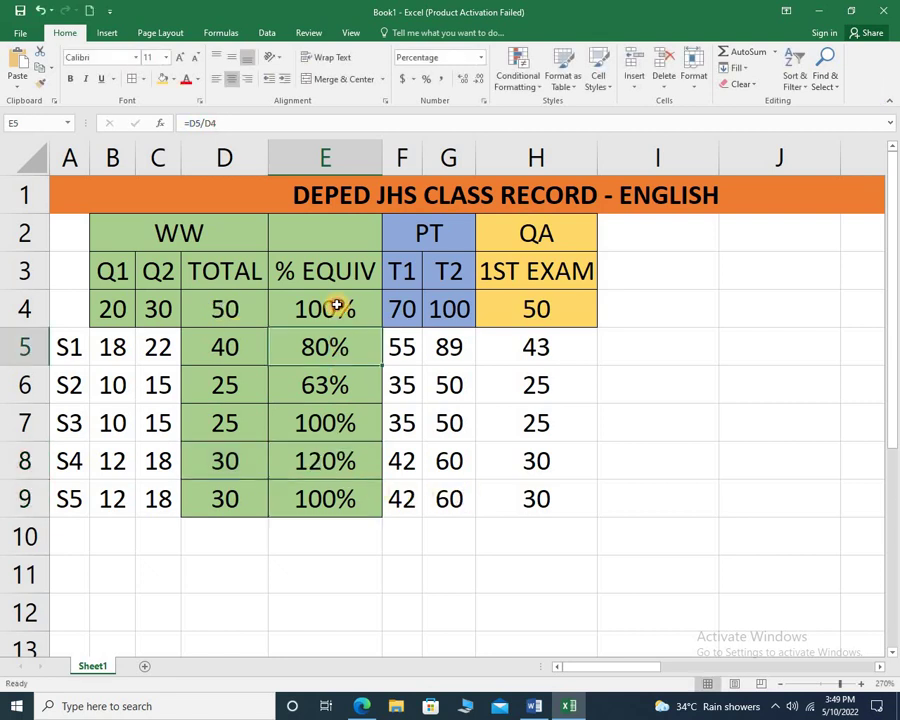
{"action": "left_click", "coordinate": [336, 306]}
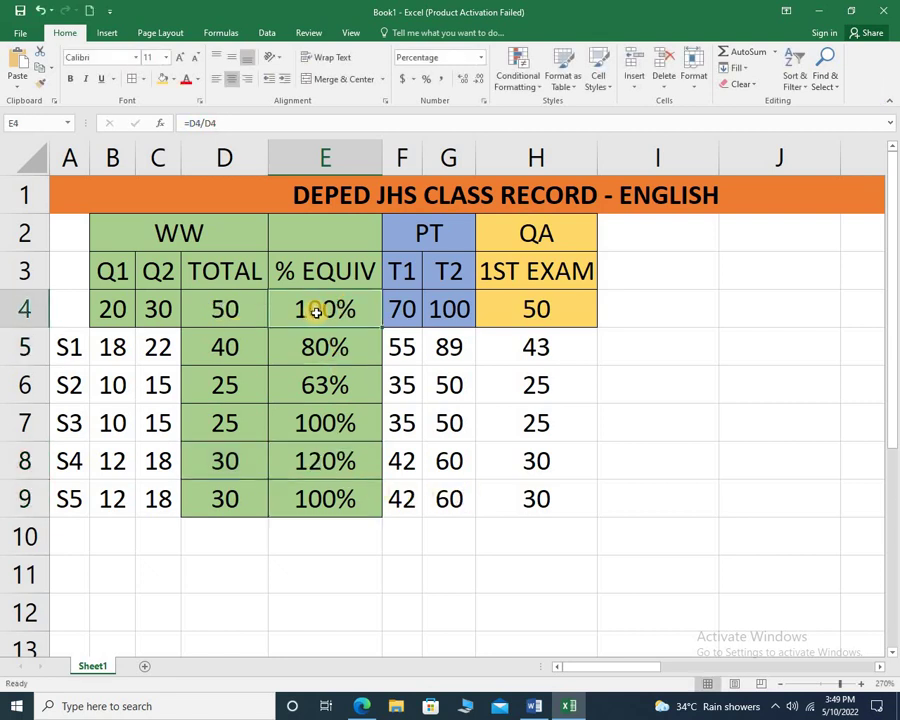
{"action": "left_click", "coordinate": [252, 120]}
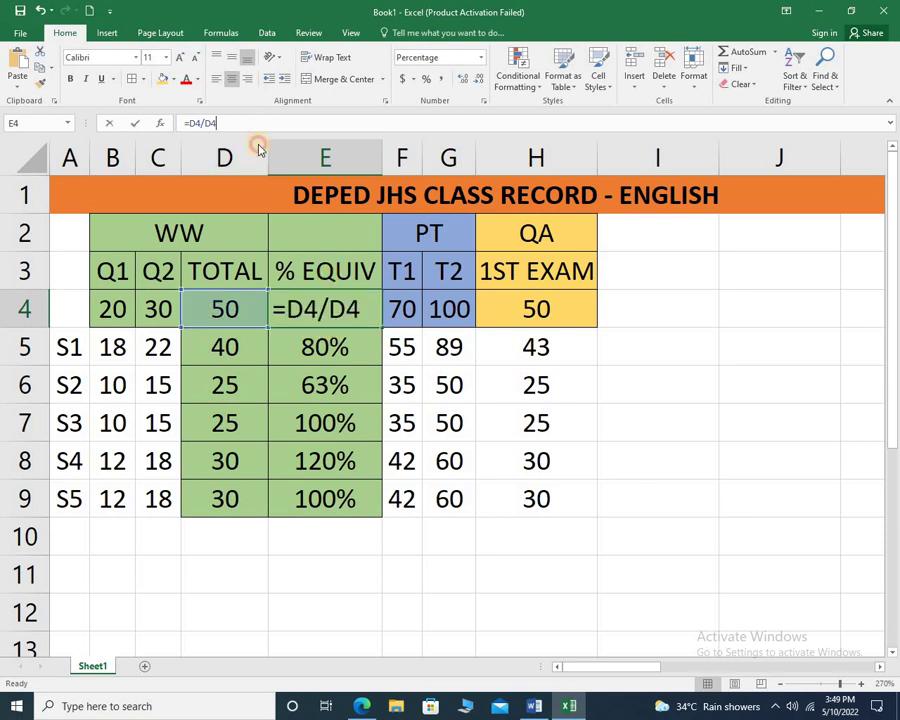
{"action": "key", "text": "Return"}
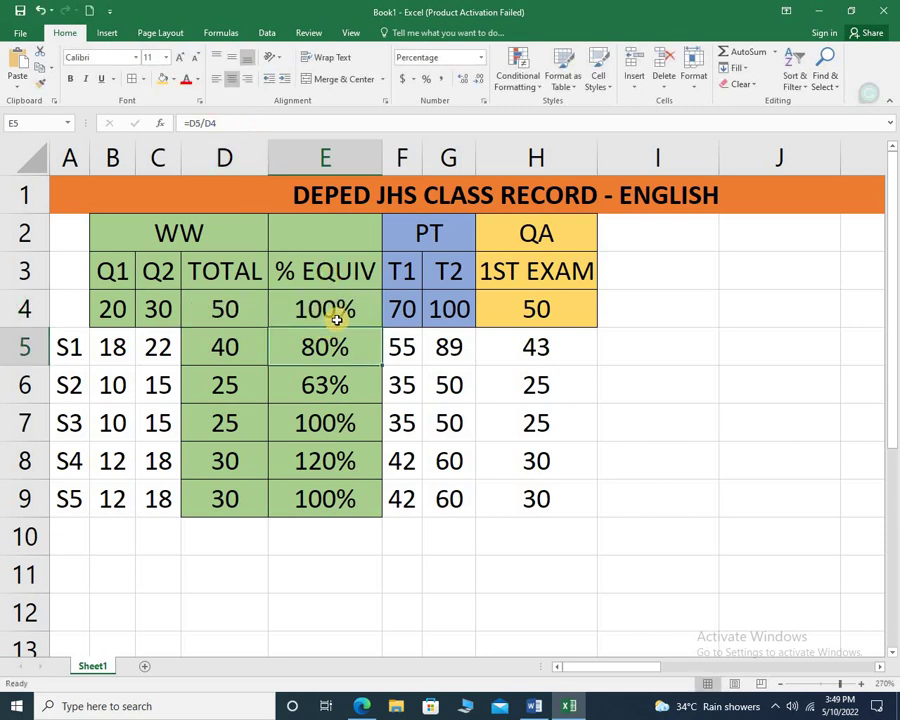
Step: Lock the divisor's row in E4 so that the % EQUIV formula reads =D4/D$4
{"action": "double_click", "coordinate": [340, 309]}
{"action": "left_click", "coordinate": [360, 314]}
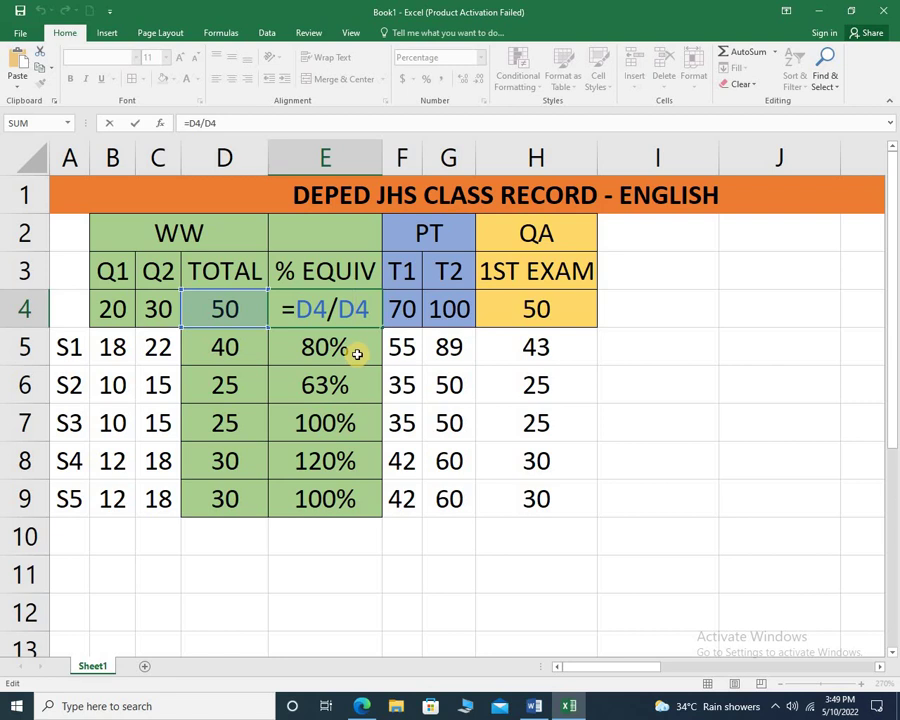
{"action": "key", "text": "F4"}
{"action": "key", "text": "F4"}
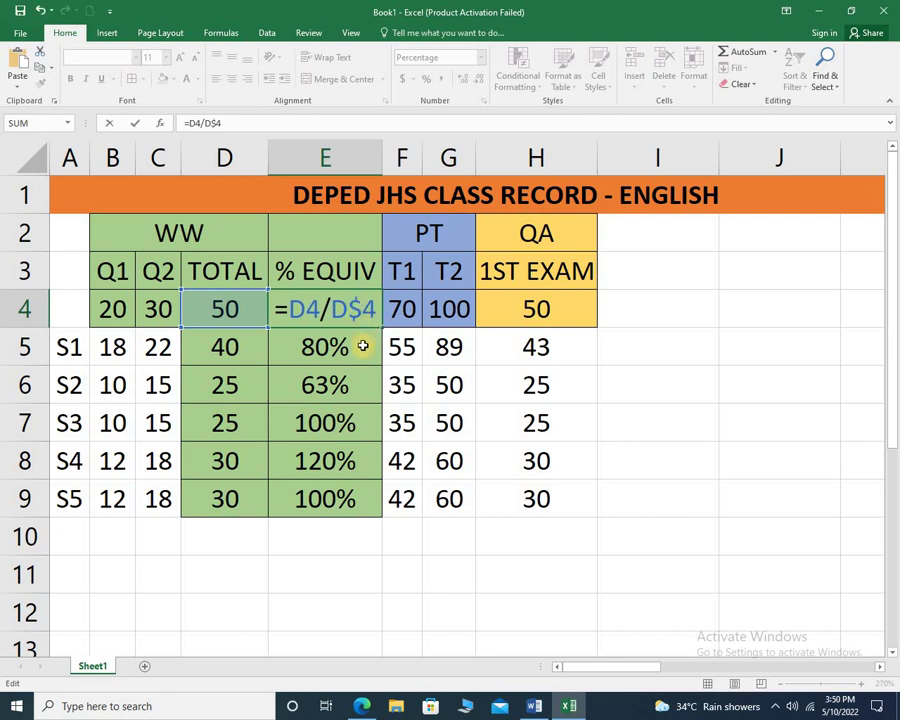
{"action": "key", "text": "Return"}
{"action": "left_click", "coordinate": [355, 312]}
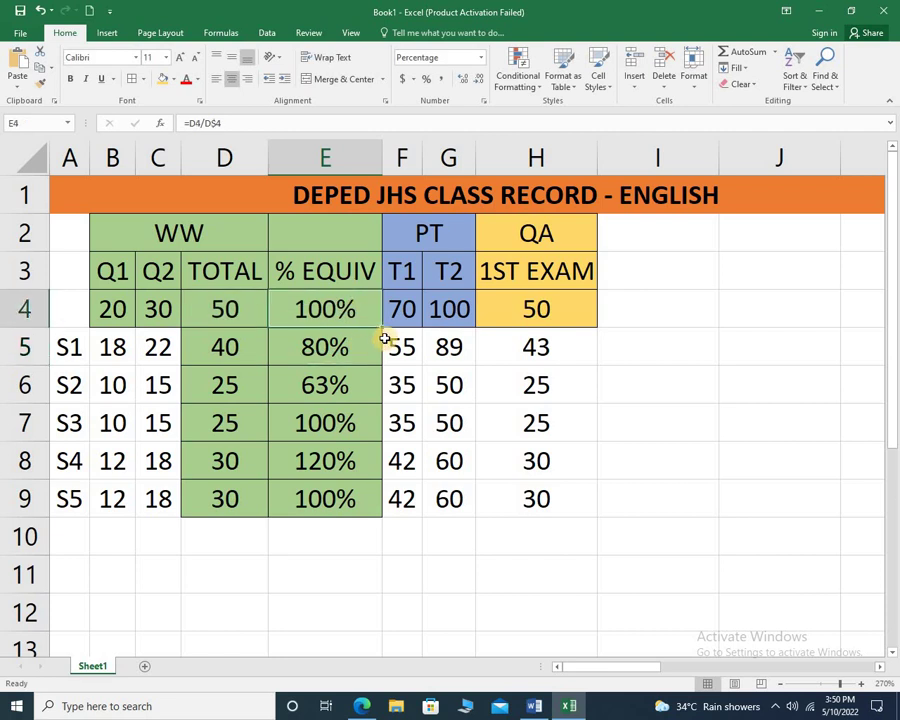
Step: Fill the % EQUIV formula with the row-locked divisor from E4 down to E9
{"action": "left_click_drag", "start_coordinate": [383, 329], "coordinate": [374, 510]}
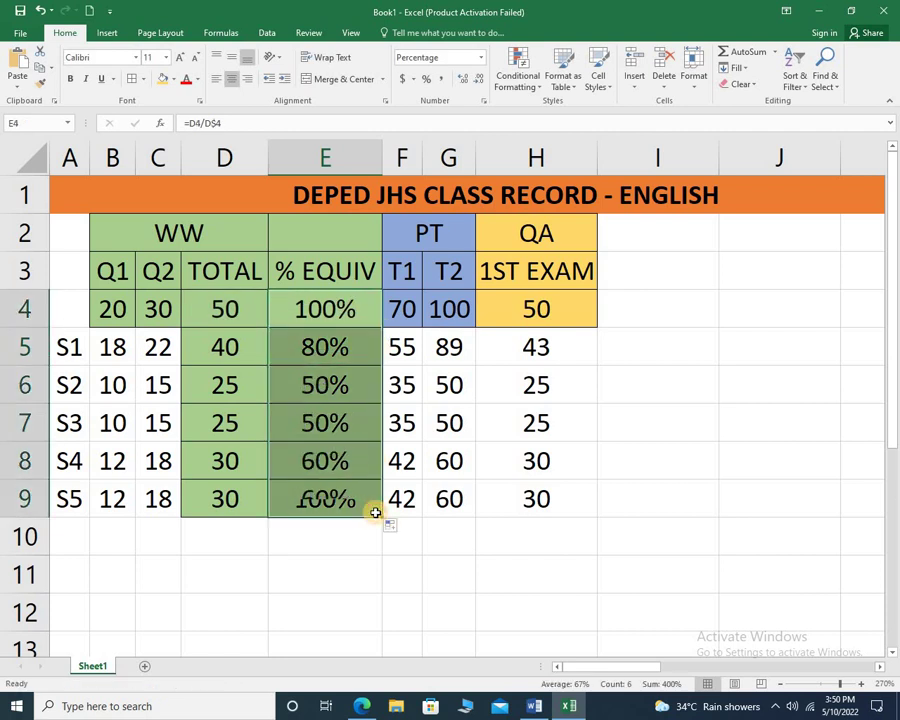
{"action": "left_click", "coordinate": [334, 498]}
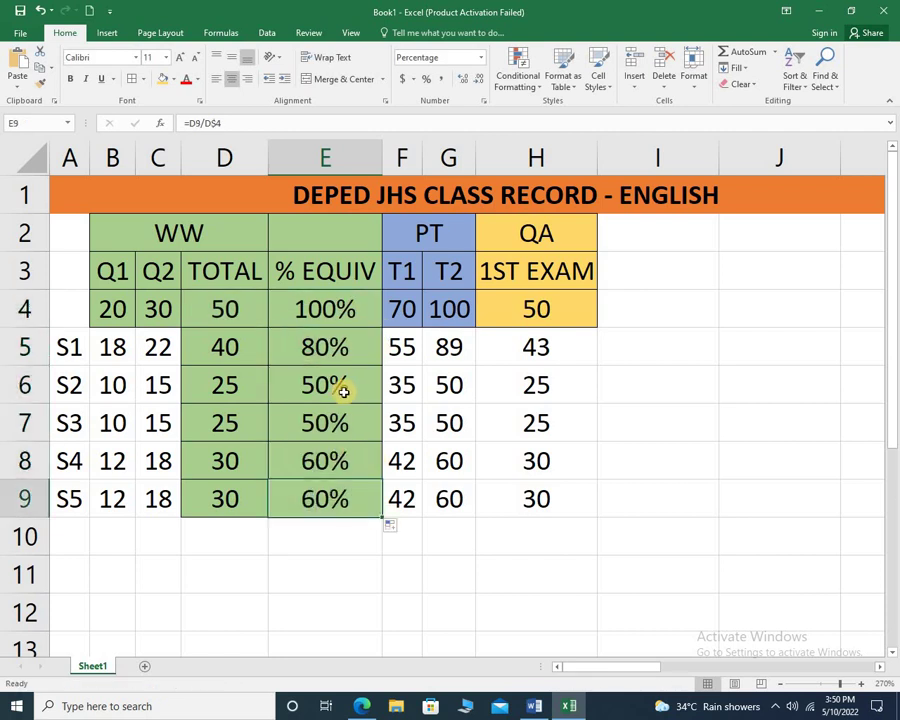
Step: Examine which WW total cells the % EQUIV formulas in E5, E6 and E9 refer to
{"action": "left_click", "coordinate": [346, 360]}
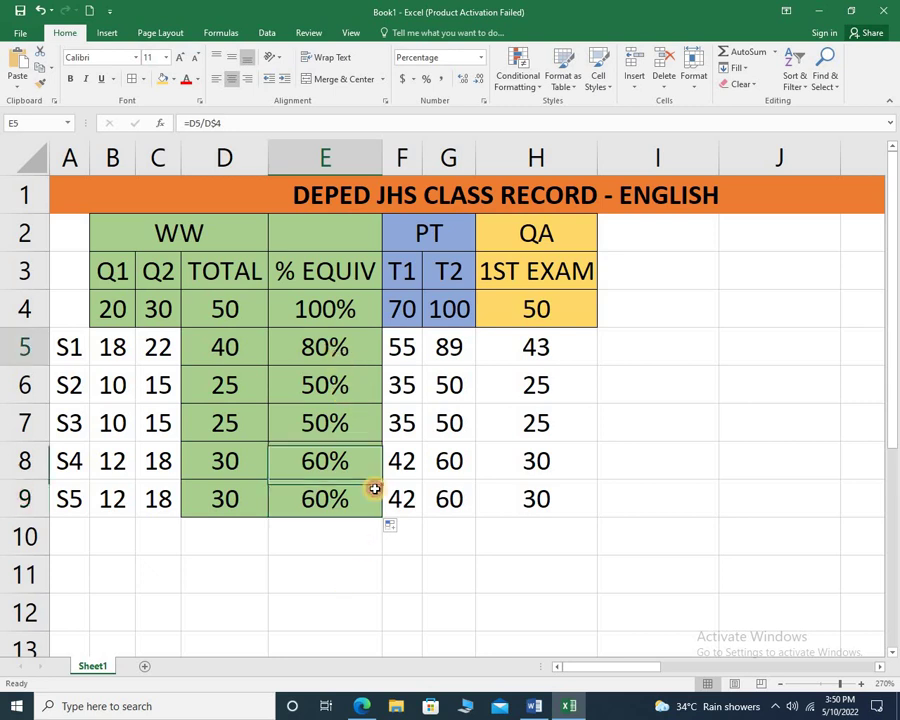
{"action": "left_click", "coordinate": [272, 125]}
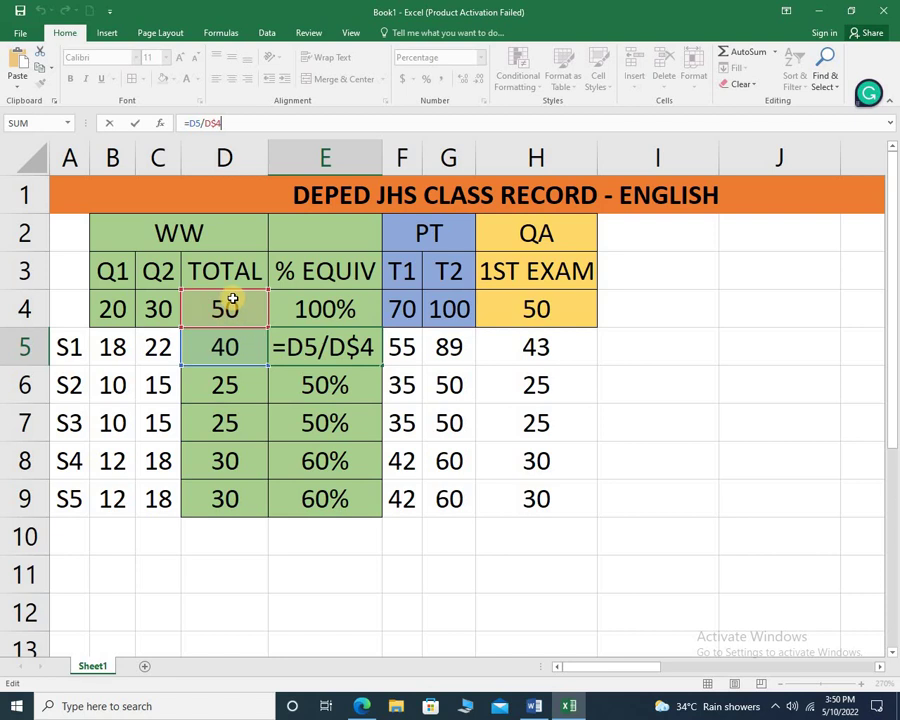
{"action": "left_click", "coordinate": [347, 387]}
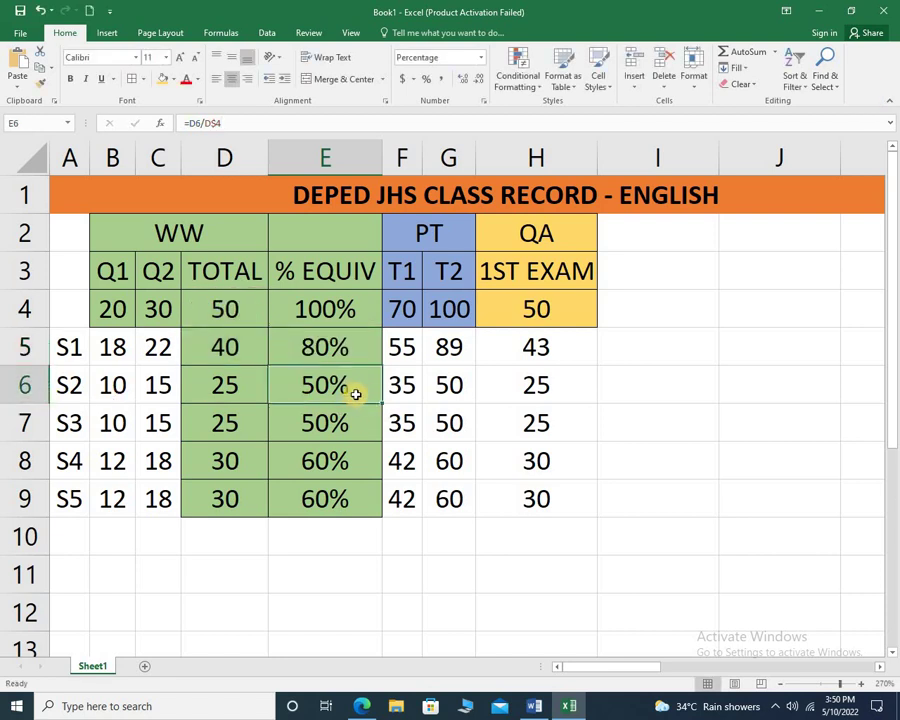
{"action": "left_click", "coordinate": [274, 126]}
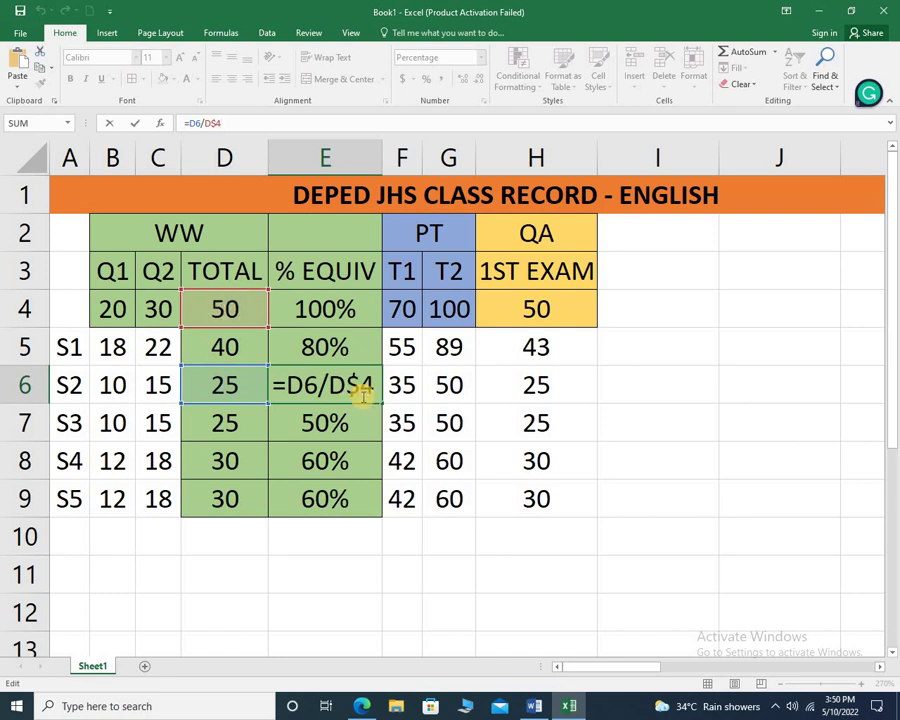
{"action": "key", "text": "Return"}
{"action": "left_click", "coordinate": [339, 500]}
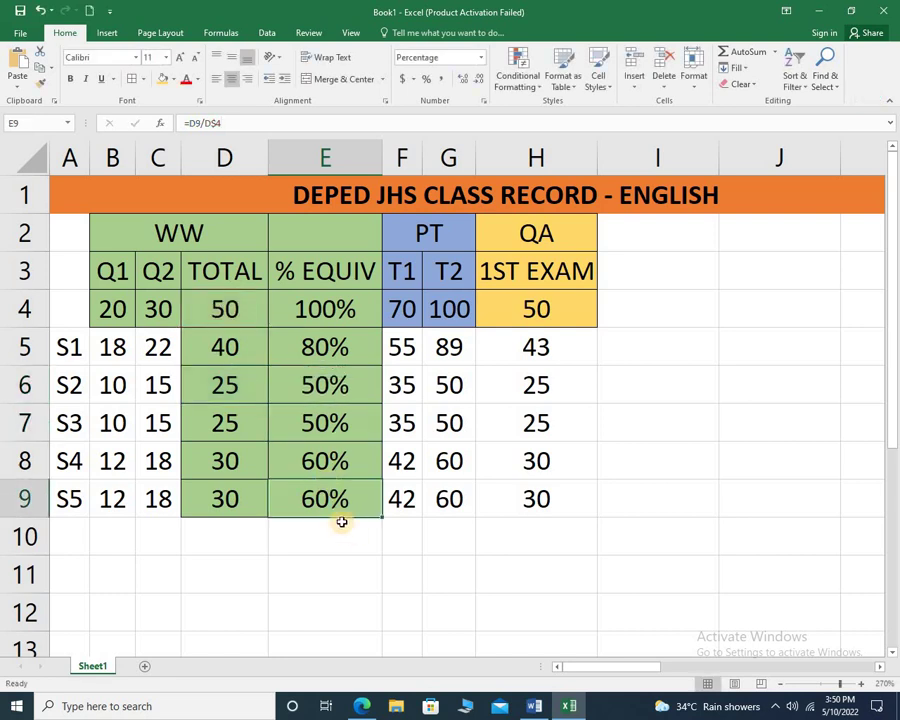
{"action": "left_click", "coordinate": [259, 125]}
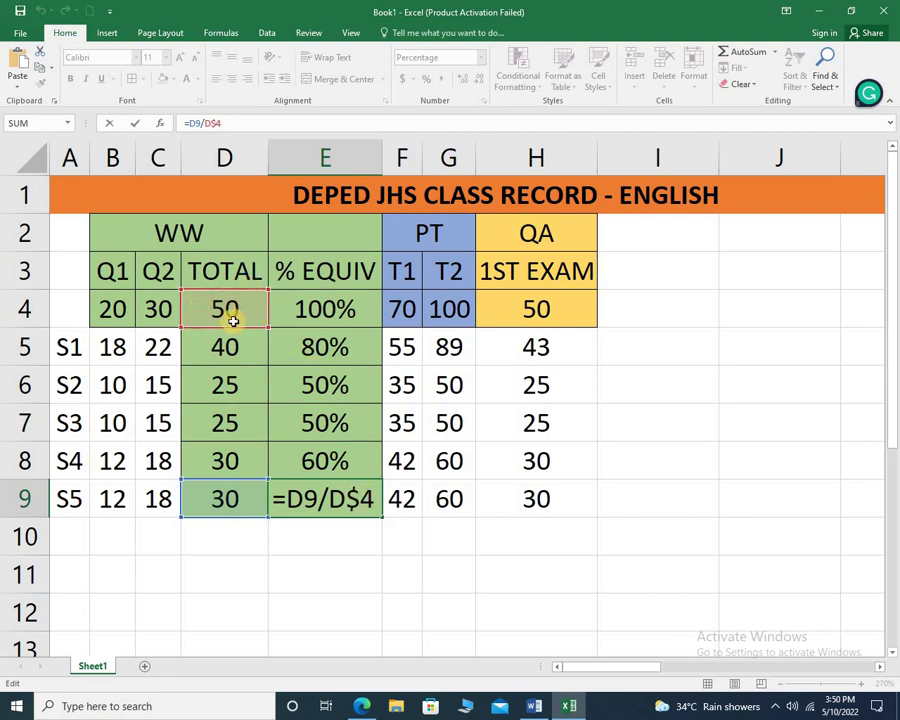
{"action": "key", "text": "Return"}
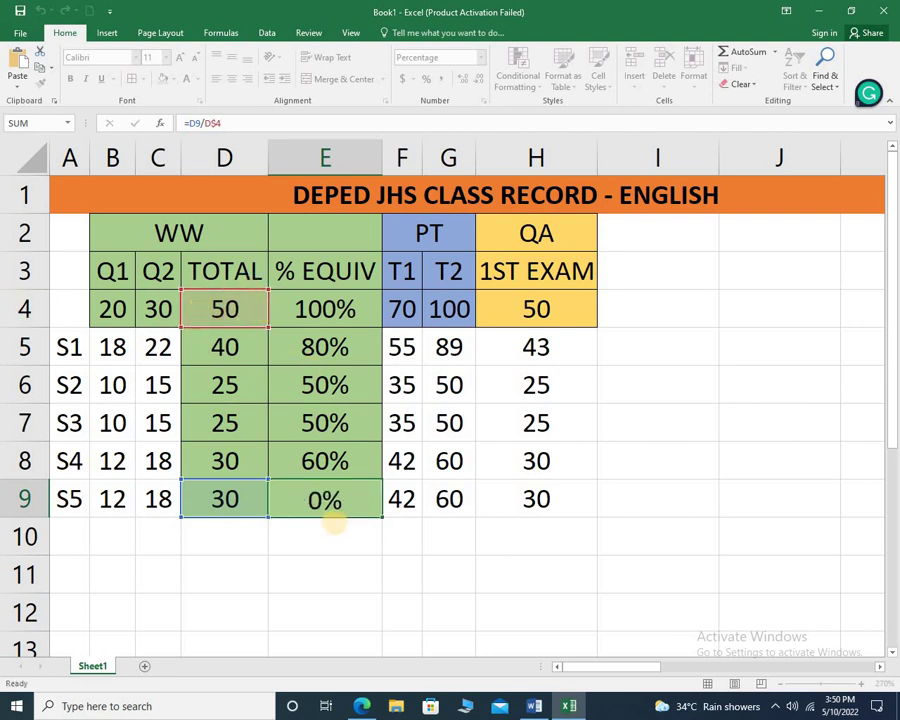
Step: Merge and center the WW heading across B2:E2 so it also covers the % EQUIV column
{"action": "left_click_drag", "start_coordinate": [203, 231], "coordinate": [290, 230]}
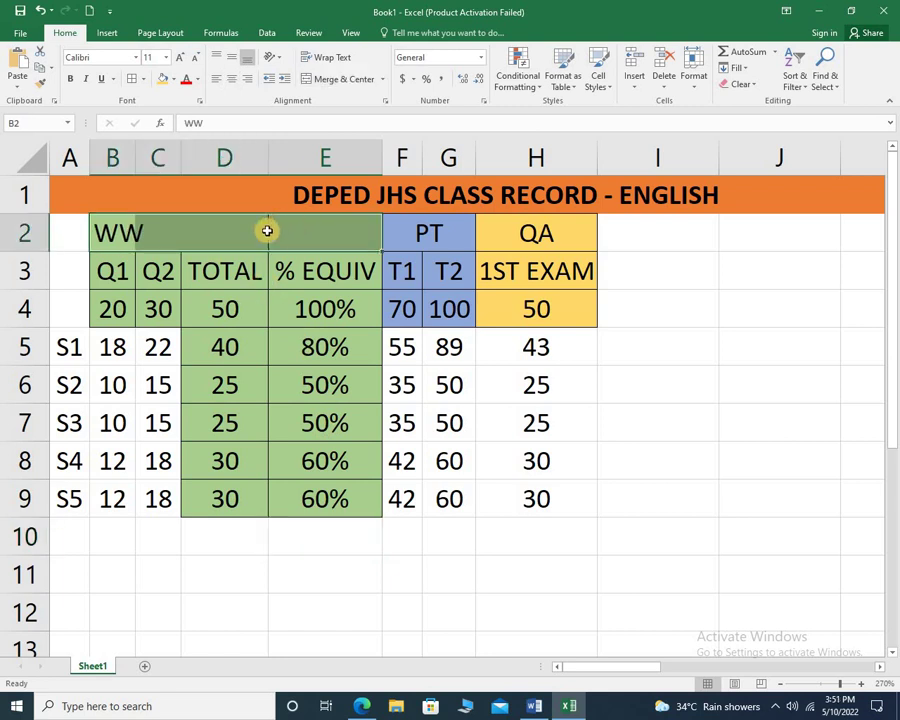
{"action": "left_click", "coordinate": [314, 79]}
{"action": "left_click", "coordinate": [224, 302]}
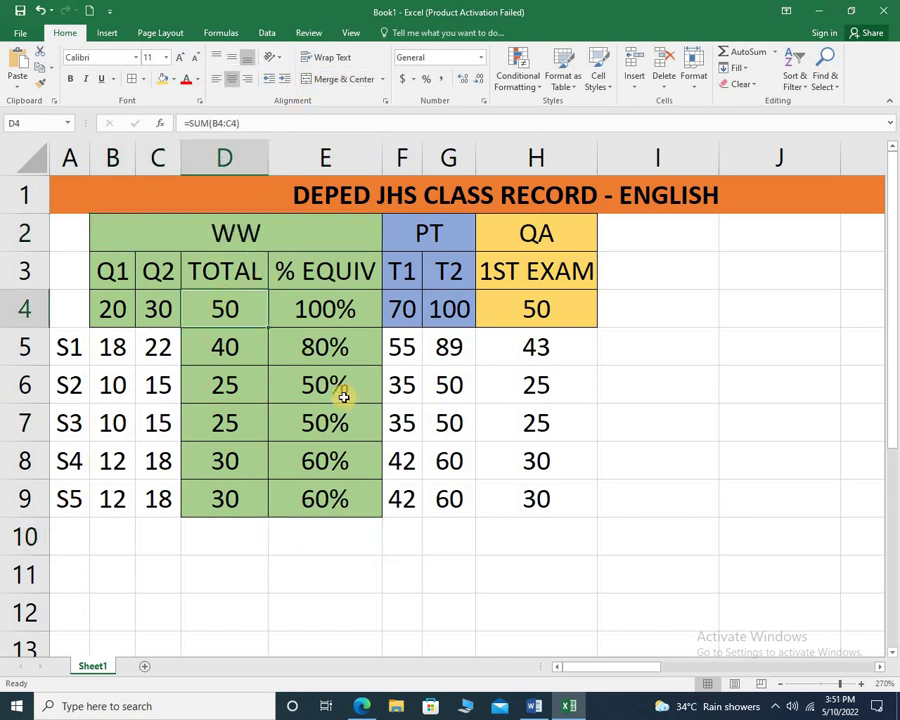
{"action": "left_click", "coordinate": [227, 236]}
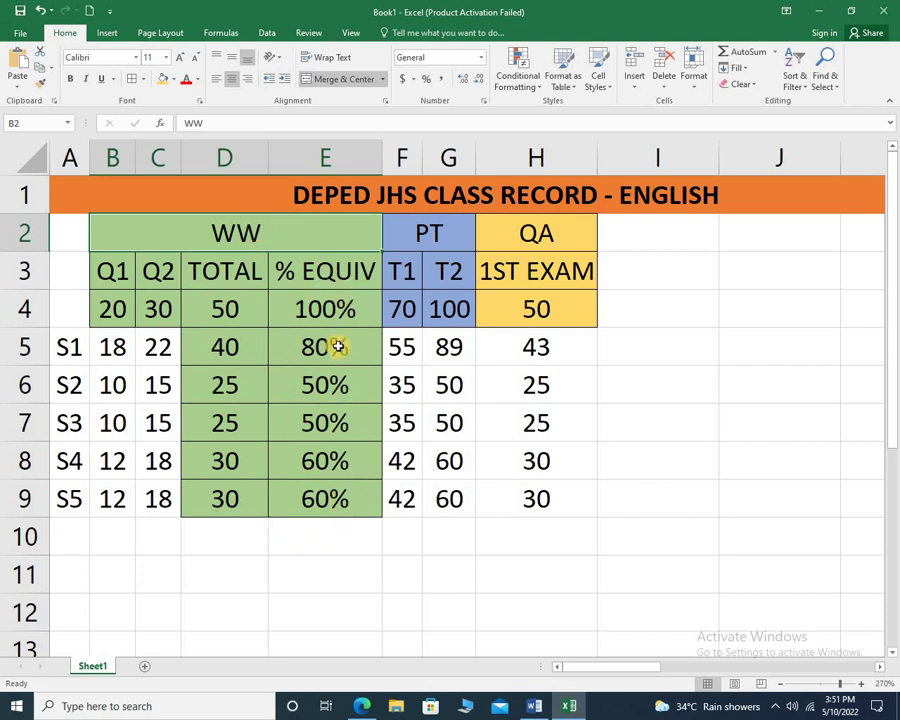
Step: Check the Languages component weights in the browser's Table 4, and relabel the class record's WW heading as "WW 30%"
{"action": "left_click", "coordinate": [361, 708]}
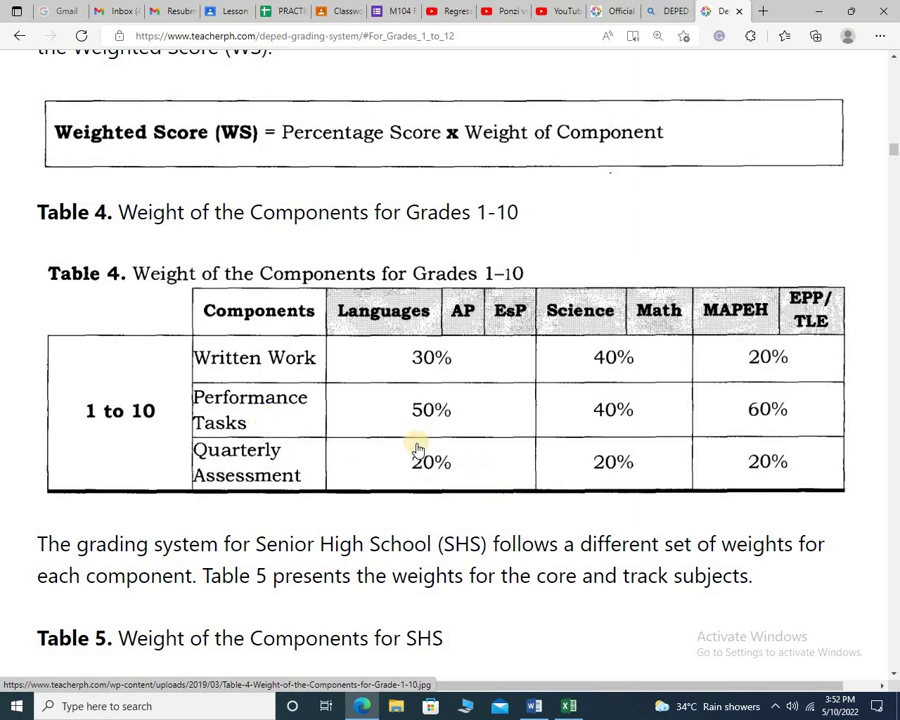
{"action": "left_click", "coordinate": [567, 707]}
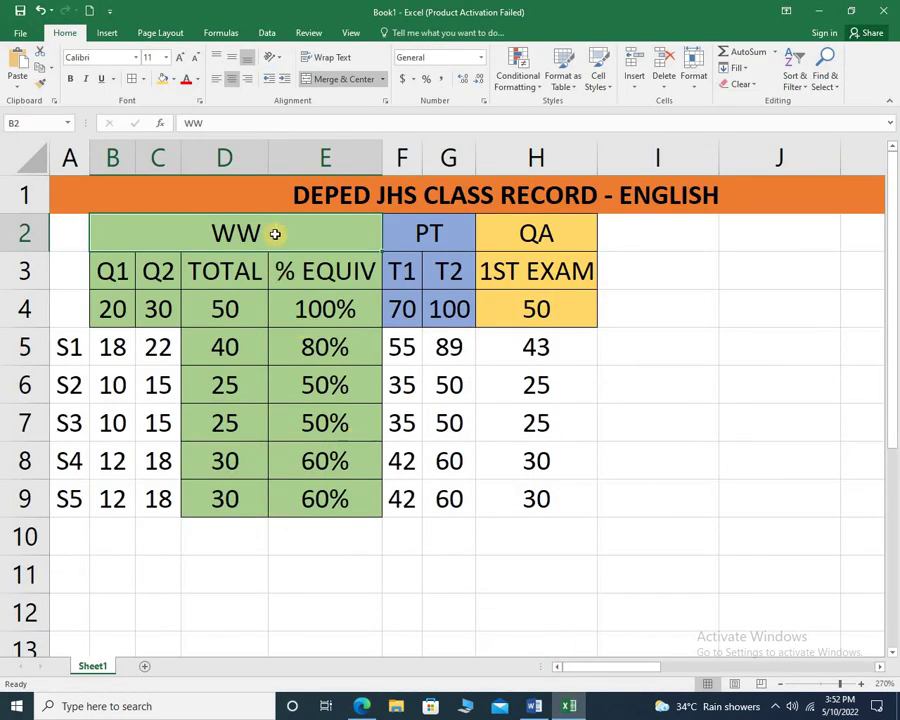
{"action": "left_click", "coordinate": [238, 122]}
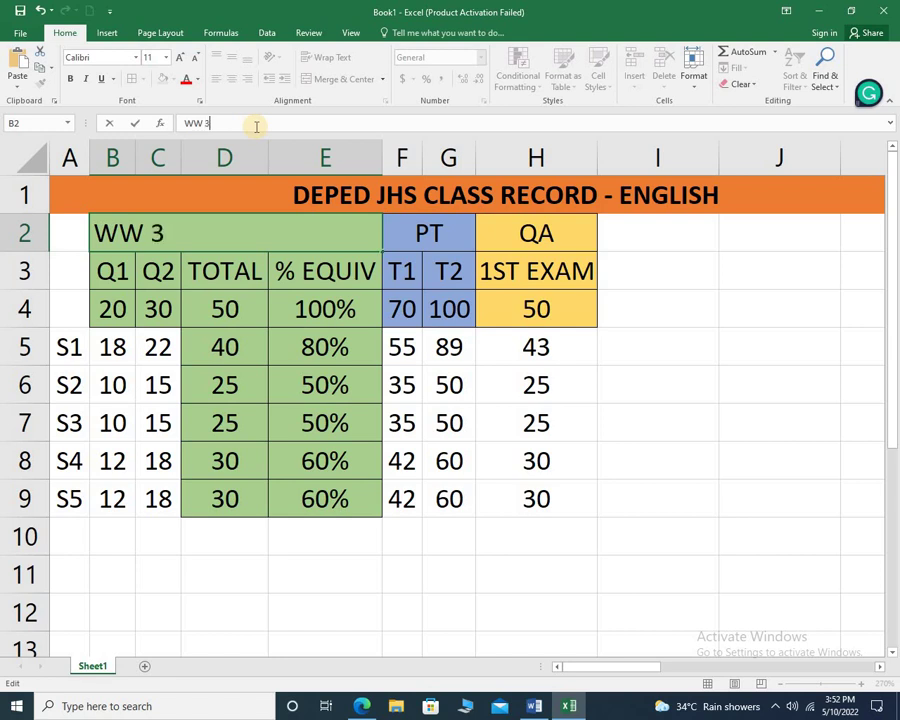
{"action": "type", "text": "%"}
{"action": "key", "text": "Return"}
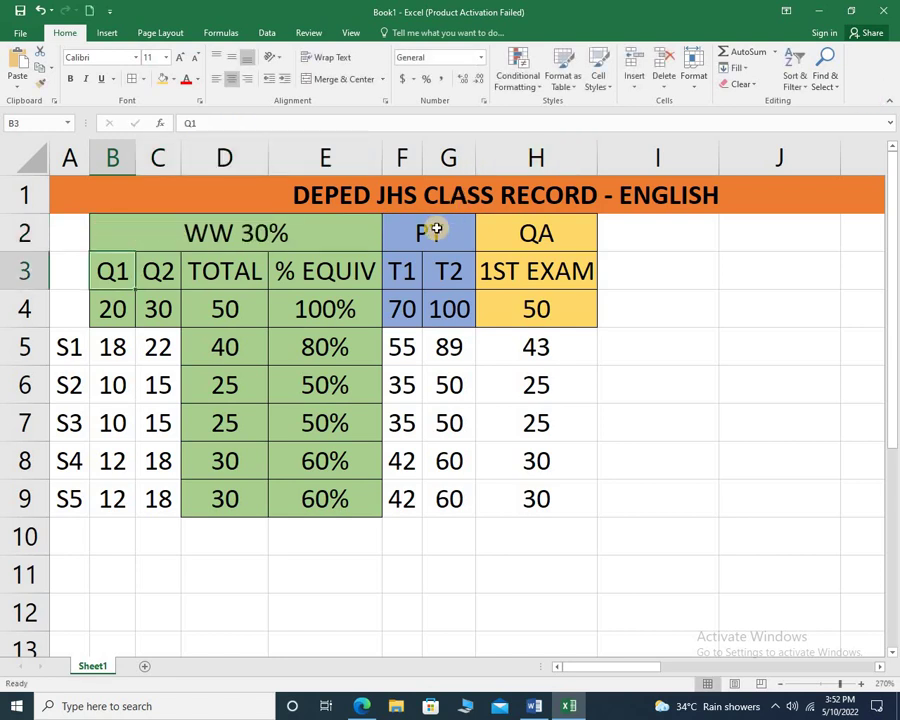
Step: Relabel the PT heading as "PT 50%" and the QA heading as "QA 20%"
{"action": "left_click", "coordinate": [434, 231]}
{"action": "left_click", "coordinate": [270, 122]}
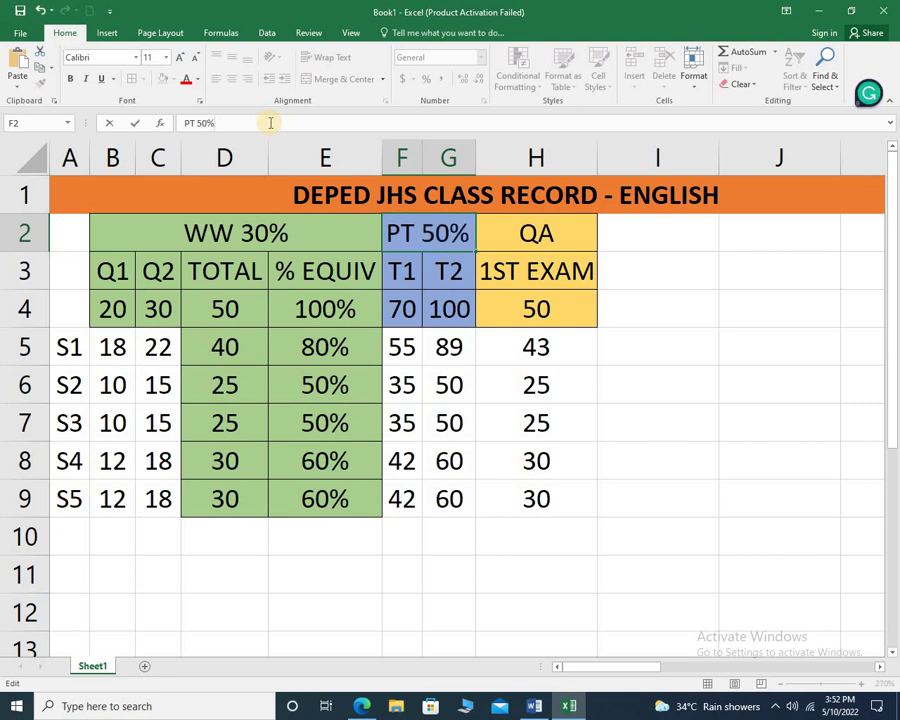
{"action": "key", "text": "Return"}
{"action": "left_click", "coordinate": [518, 229]}
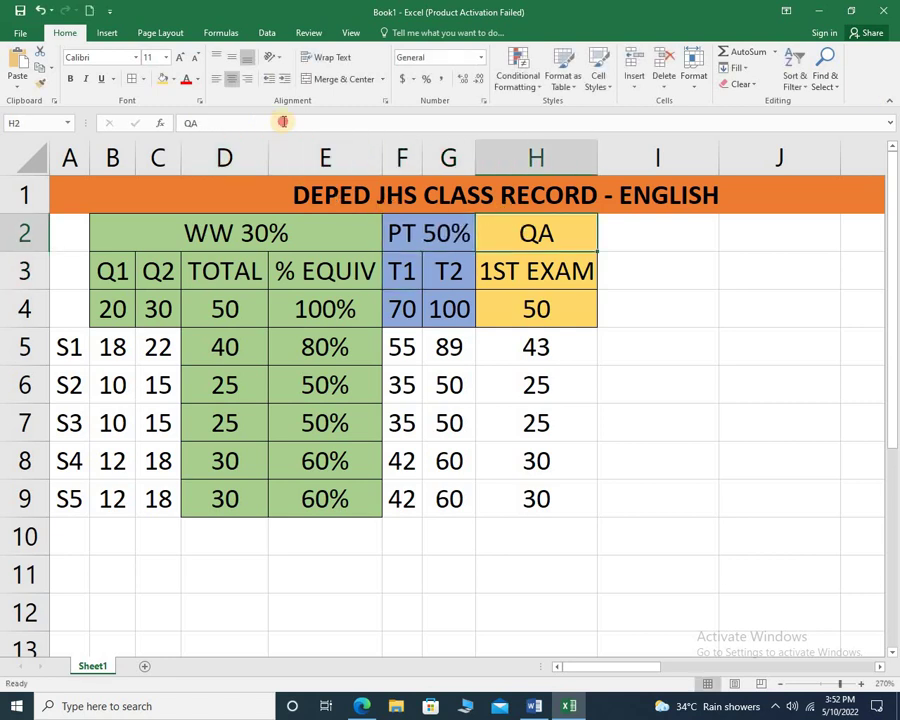
{"action": "left_click", "coordinate": [283, 121]}
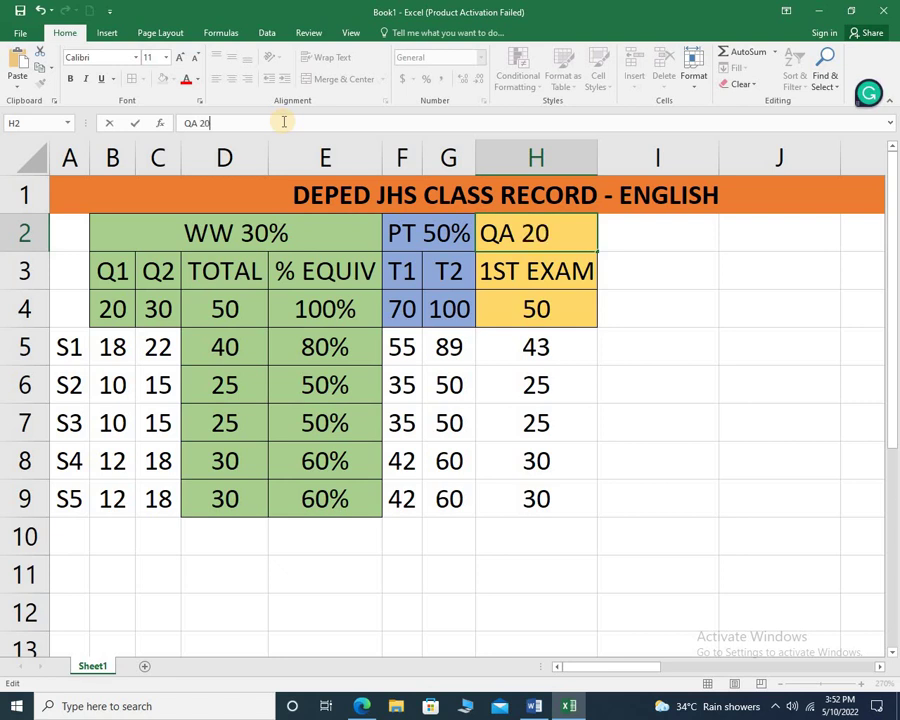
{"action": "type", "text": "20%"}
{"action": "key", "text": "Return"}
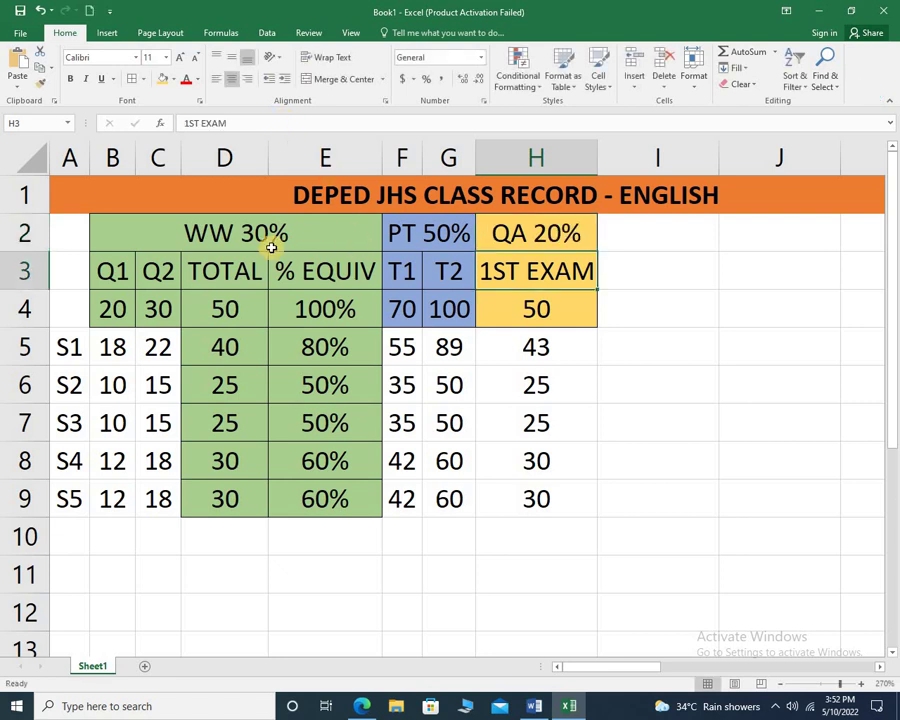
Step: Insert a column between % EQUIV and T1, and enter 30% as its heading in F3
{"action": "left_click", "coordinate": [305, 251]}
{"action": "left_click", "coordinate": [398, 156]}
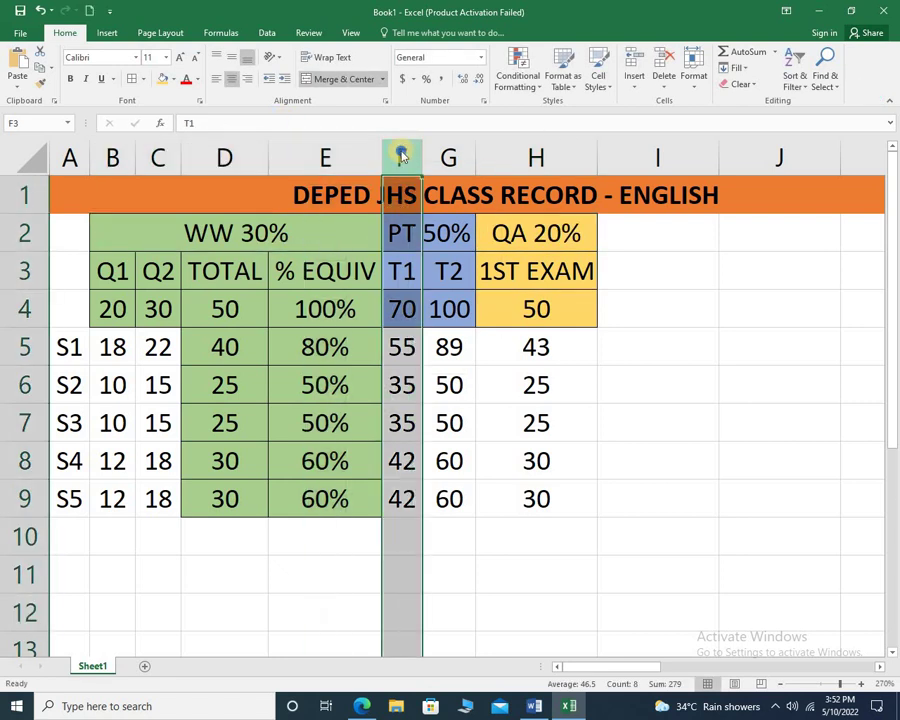
{"action": "right_click", "coordinate": [402, 157]}
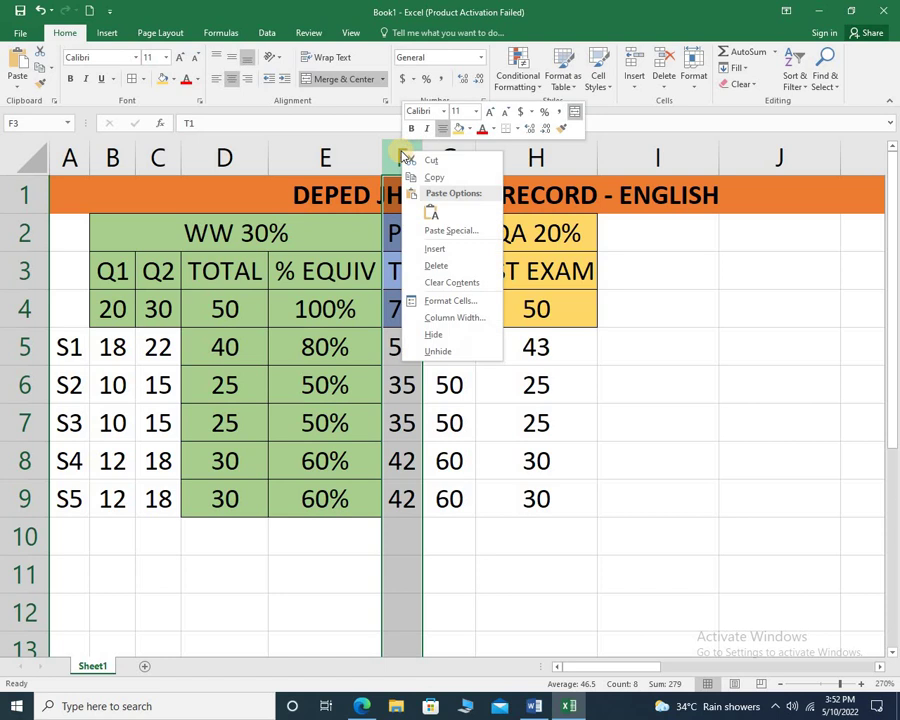
{"action": "left_click", "coordinate": [434, 248]}
{"action": "left_click", "coordinate": [407, 275]}
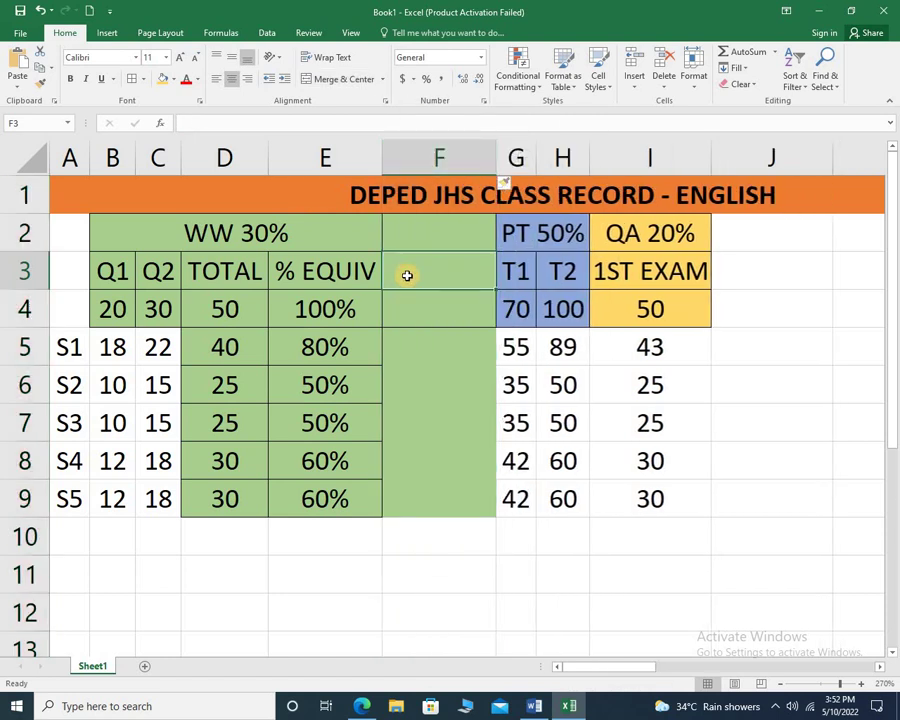
{"action": "type", "text": "30%"}
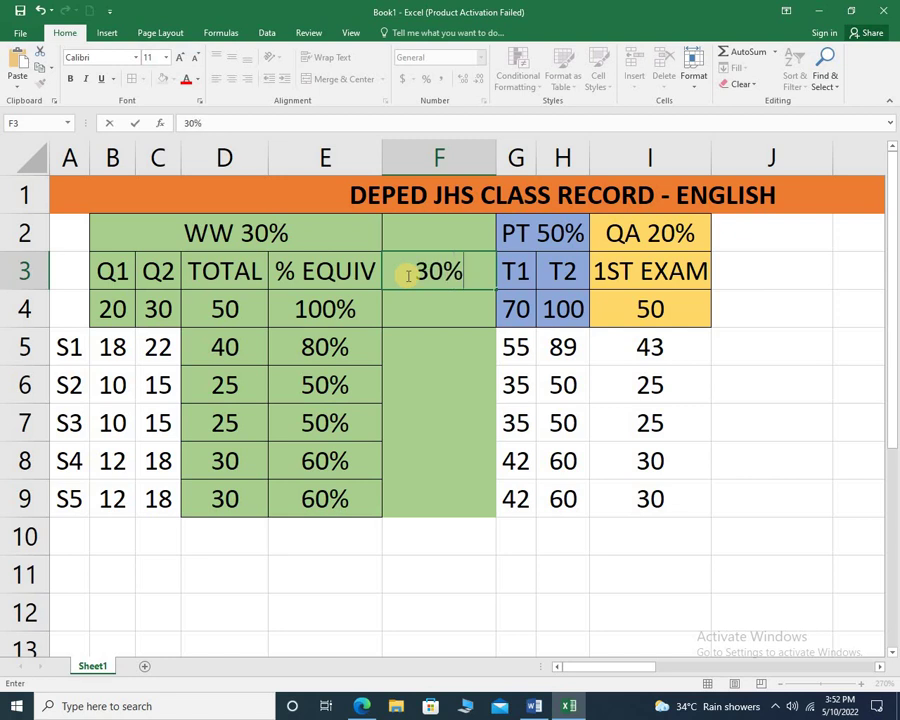
{"action": "key", "text": "Return"}
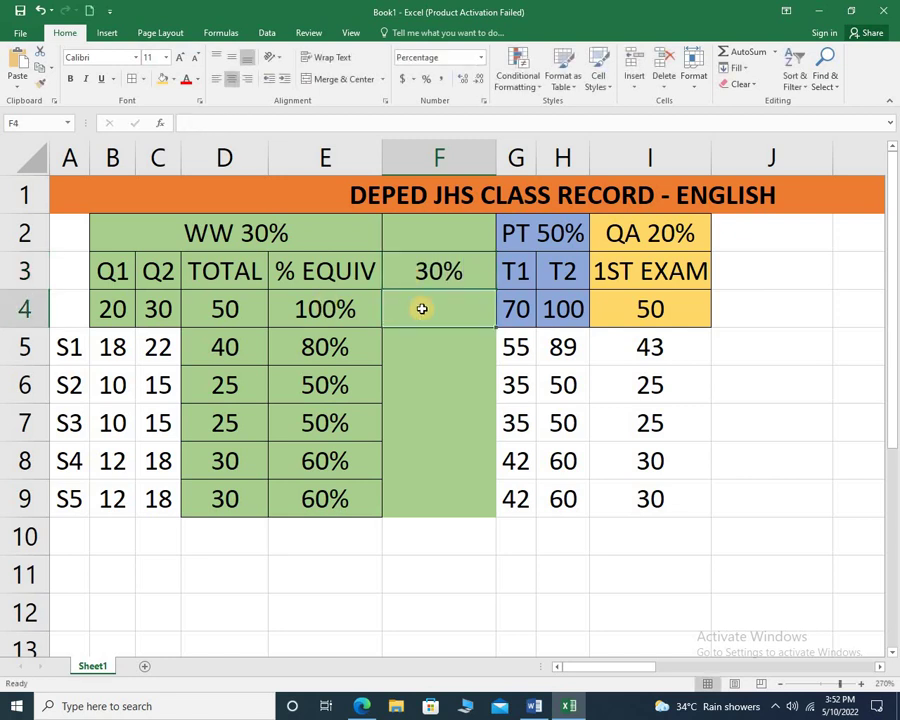
Step: Enter the weighted WW score formula =E4*F3 in F4
{"action": "type", "text": "="}
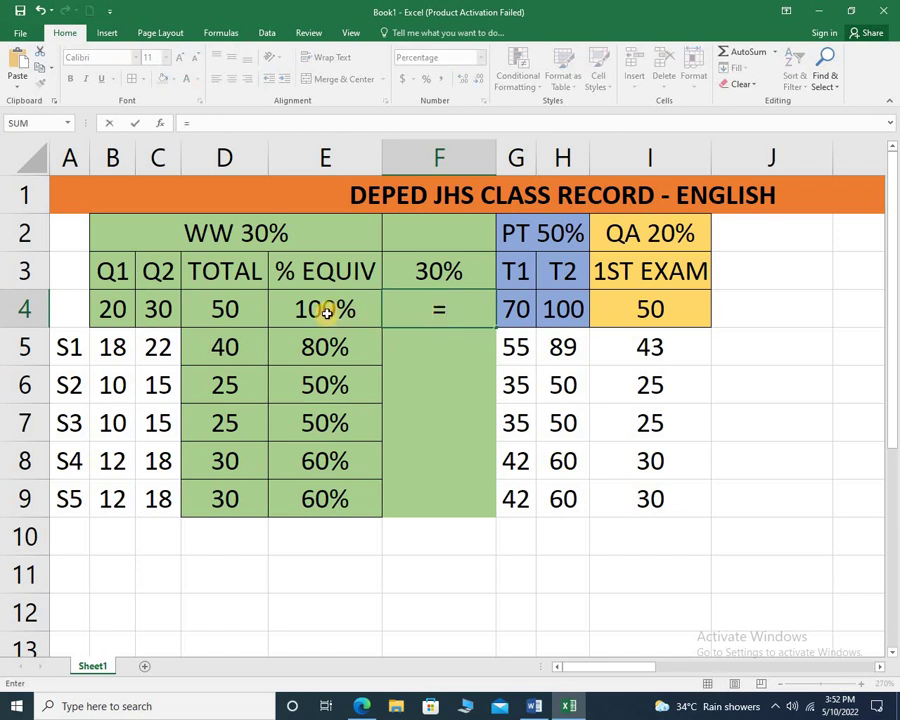
{"action": "left_click", "coordinate": [326, 312]}
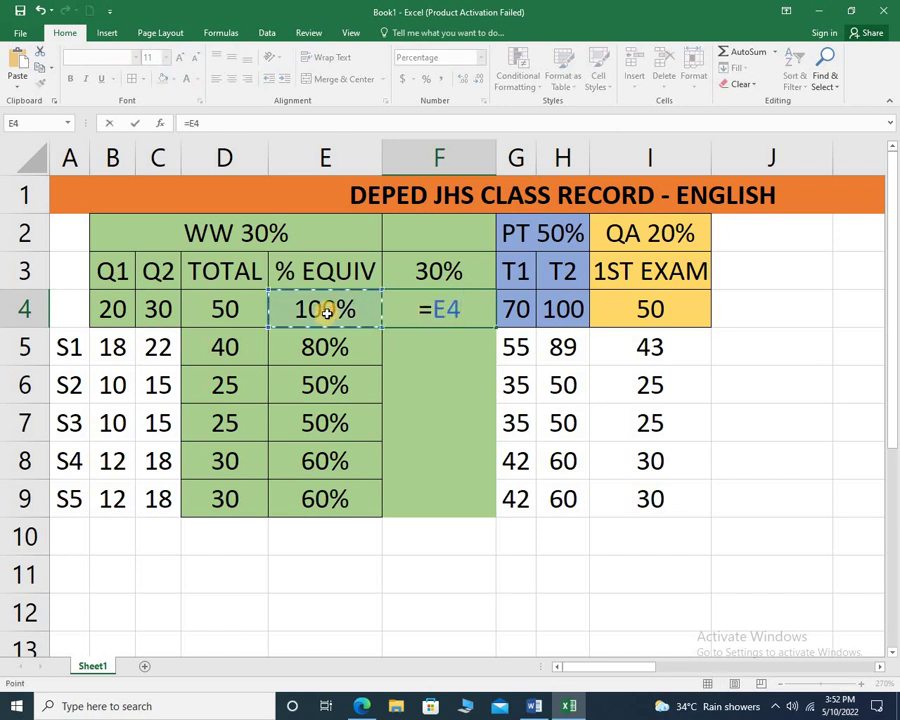
{"action": "type", "text": "*"}
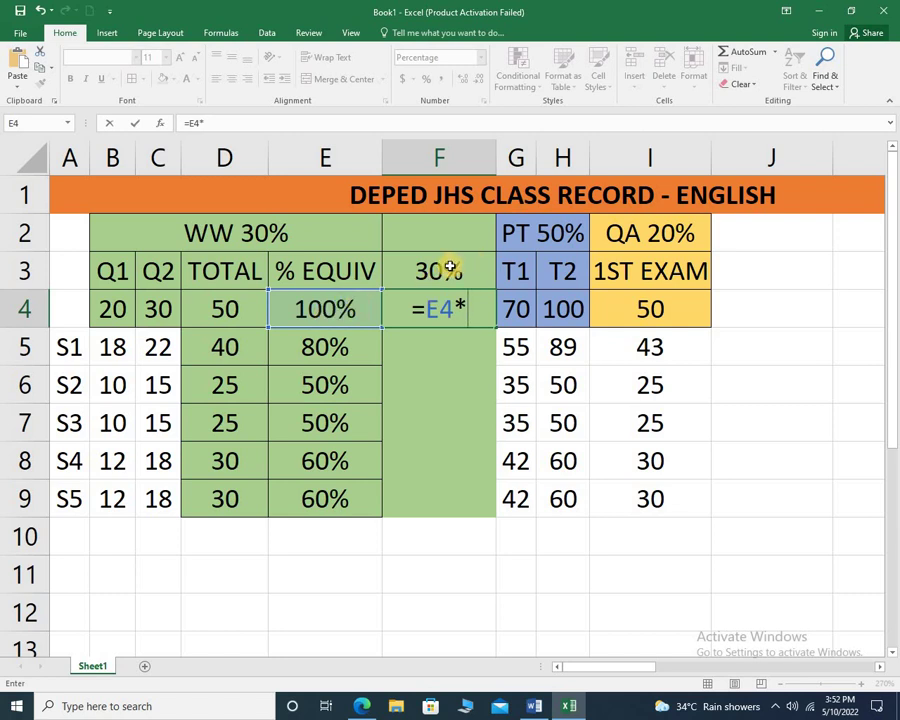
{"action": "type", "text": ".4"}
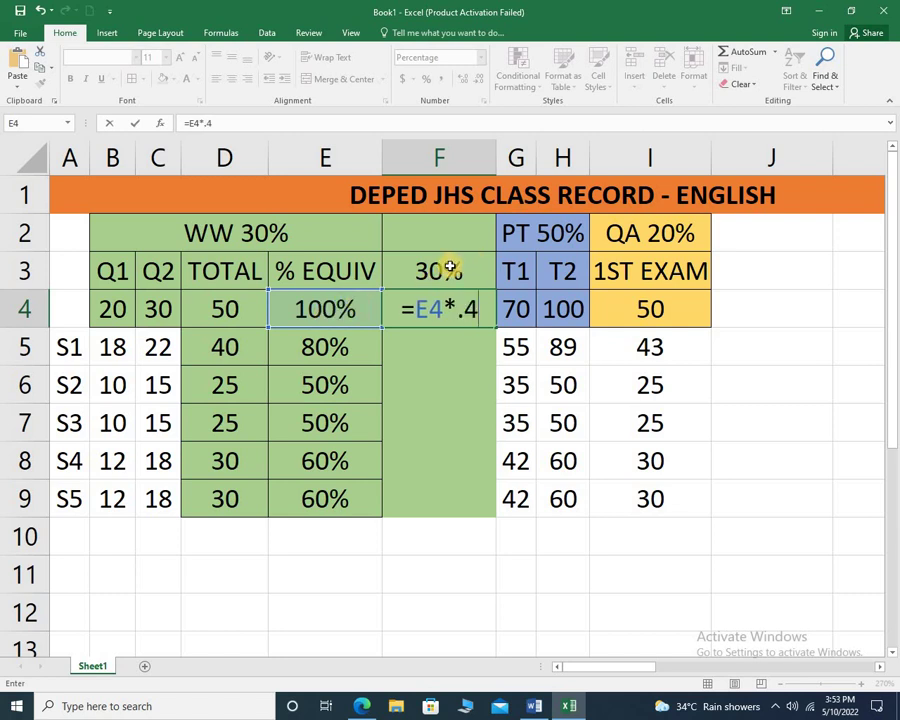
{"action": "key", "text": "BackSpace"}
{"action": "key", "text": "BackSpace"}
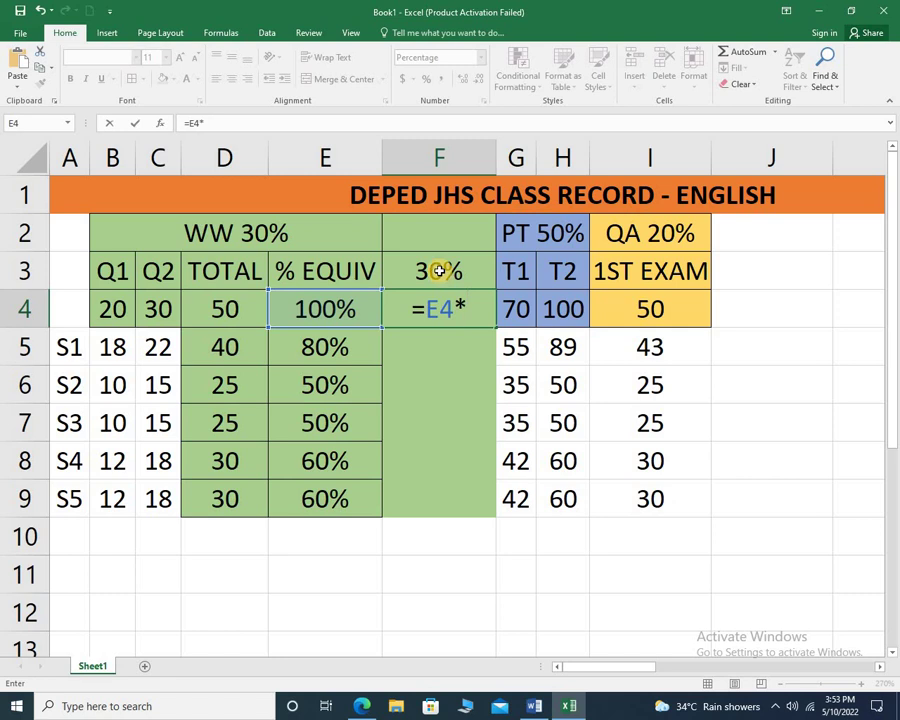
{"action": "left_click", "coordinate": [438, 271]}
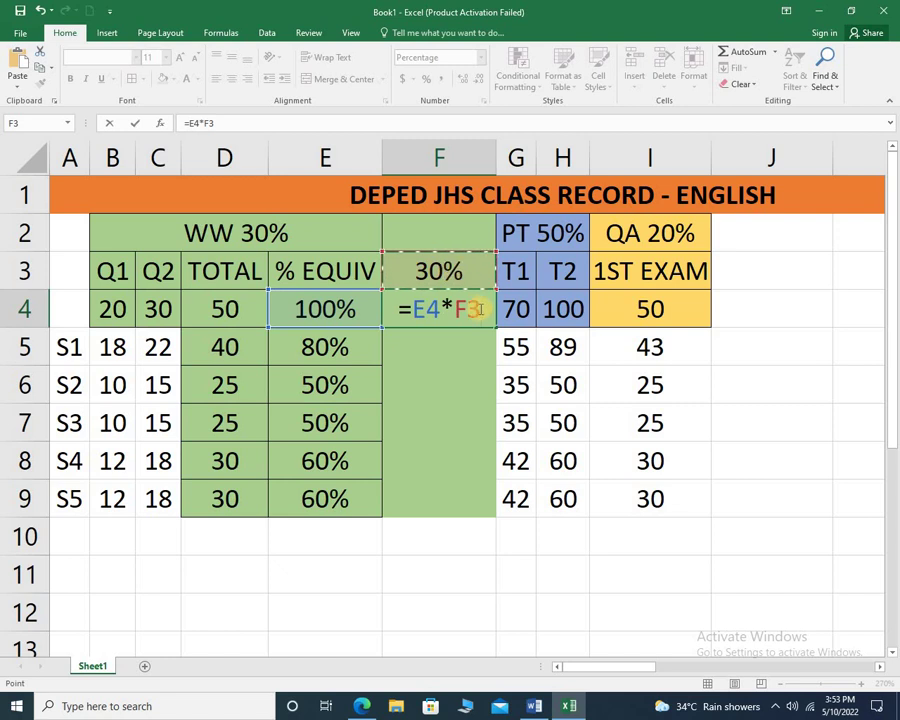
{"action": "key", "text": "Return"}
Step: Fill the weighted WW score formula from F4 down to F9 and check the cell references in the copied formulas
{"action": "left_click", "coordinate": [438, 310]}
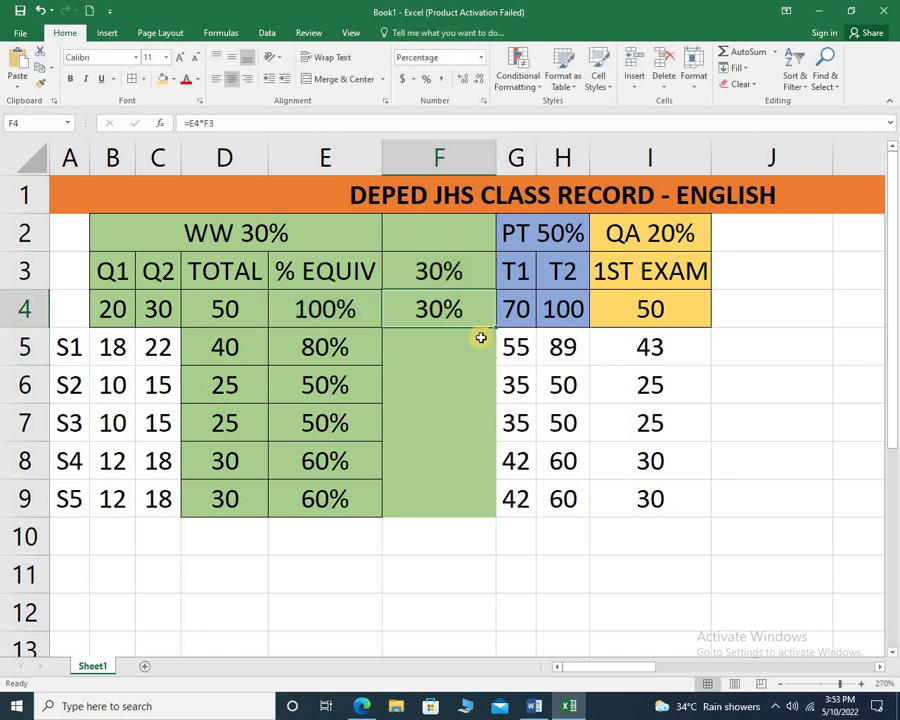
{"action": "left_click_drag", "start_coordinate": [497, 330], "coordinate": [500, 502]}
{"action": "left_click", "coordinate": [437, 497]}
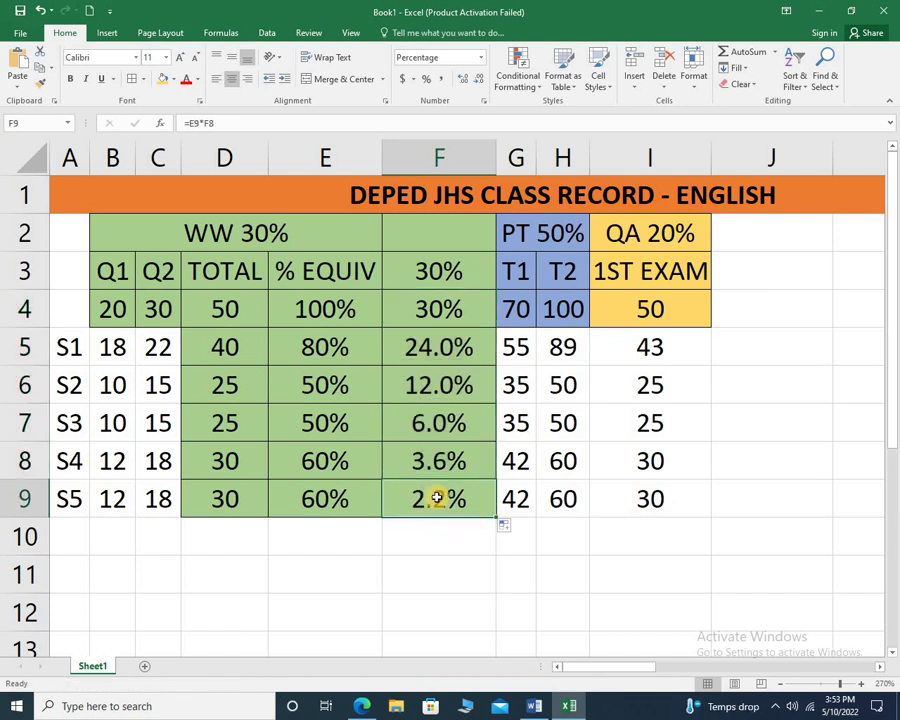
{"action": "left_click", "coordinate": [428, 462]}
{"action": "left_click", "coordinate": [436, 428]}
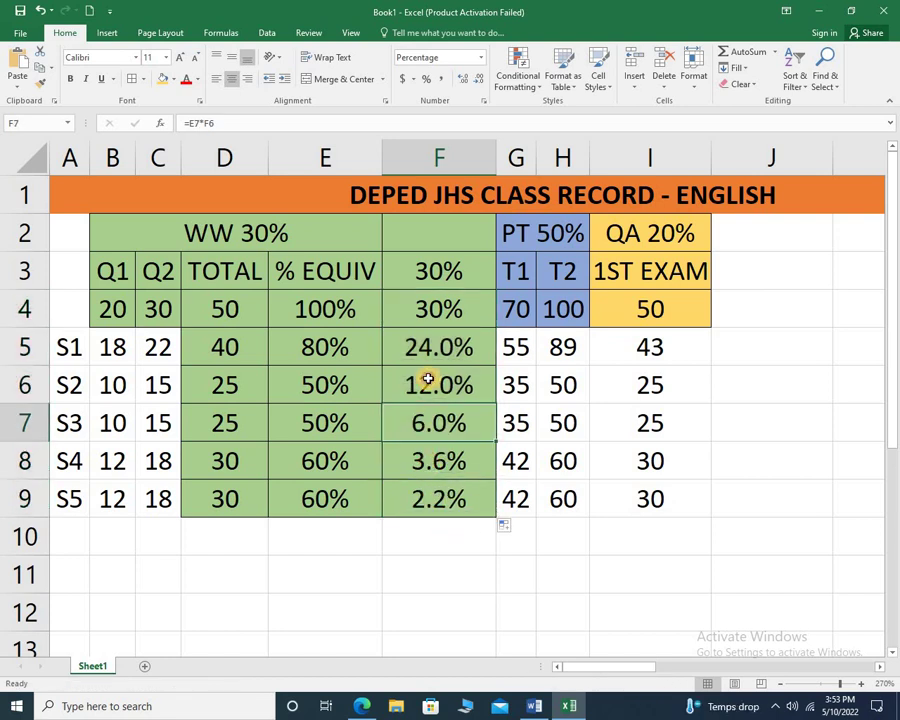
{"action": "left_click", "coordinate": [428, 378]}
{"action": "left_click", "coordinate": [430, 296]}
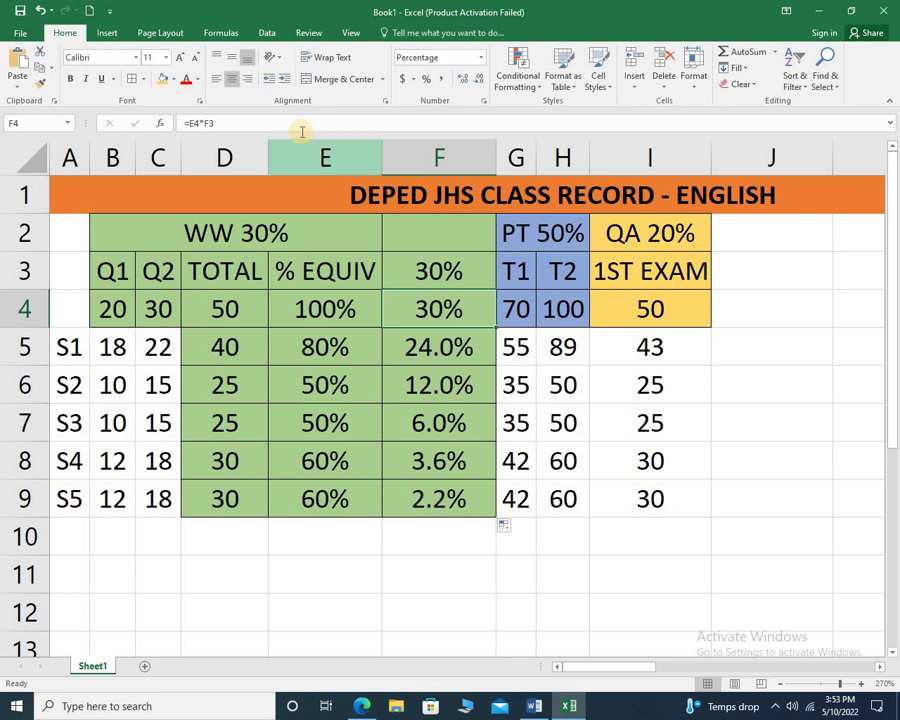
Step: Examine which cells the weighted WW score formulas in F4, F5 and F9 refer to
{"action": "double_click", "coordinate": [452, 310]}
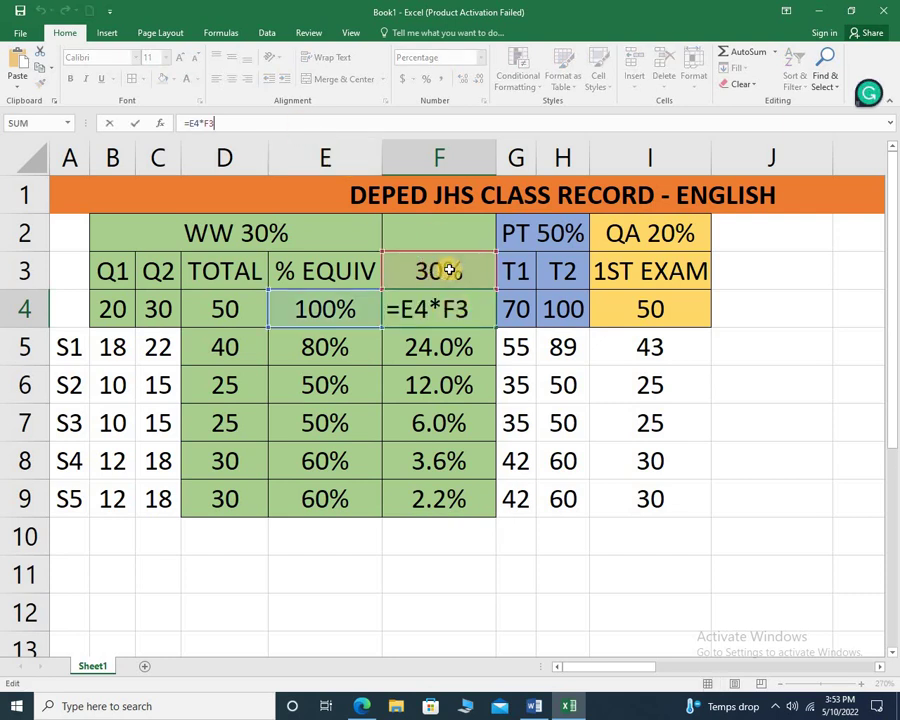
{"action": "left_click", "coordinate": [460, 350]}
{"action": "double_click", "coordinate": [458, 348]}
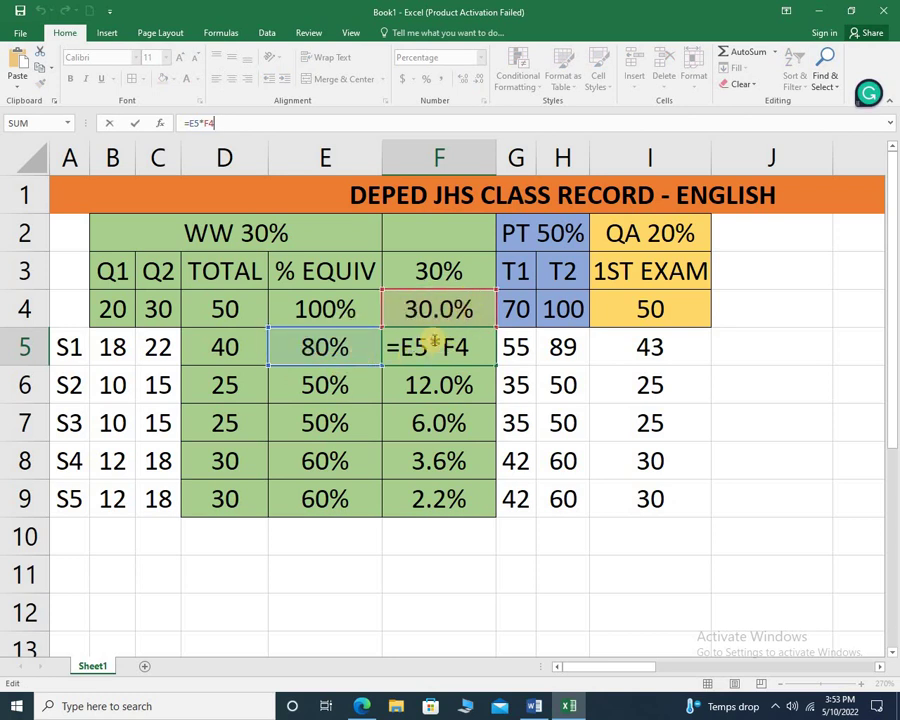
{"action": "key", "text": "Return"}
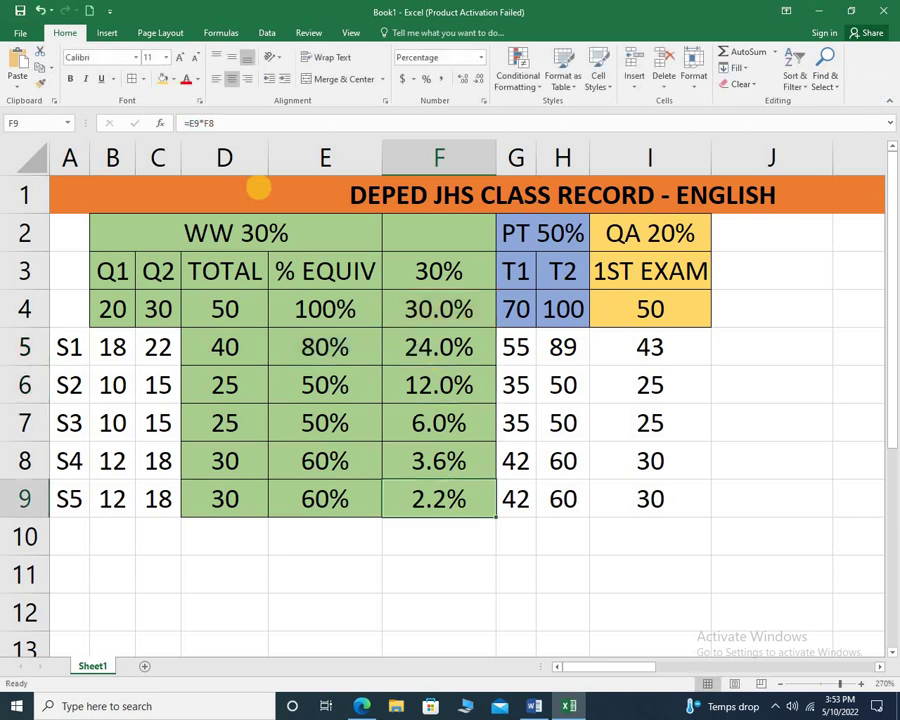
{"action": "key", "text": "Down"}
{"action": "key", "text": "Down"}
{"action": "key", "text": "Down"}
{"action": "key", "text": "F2"}
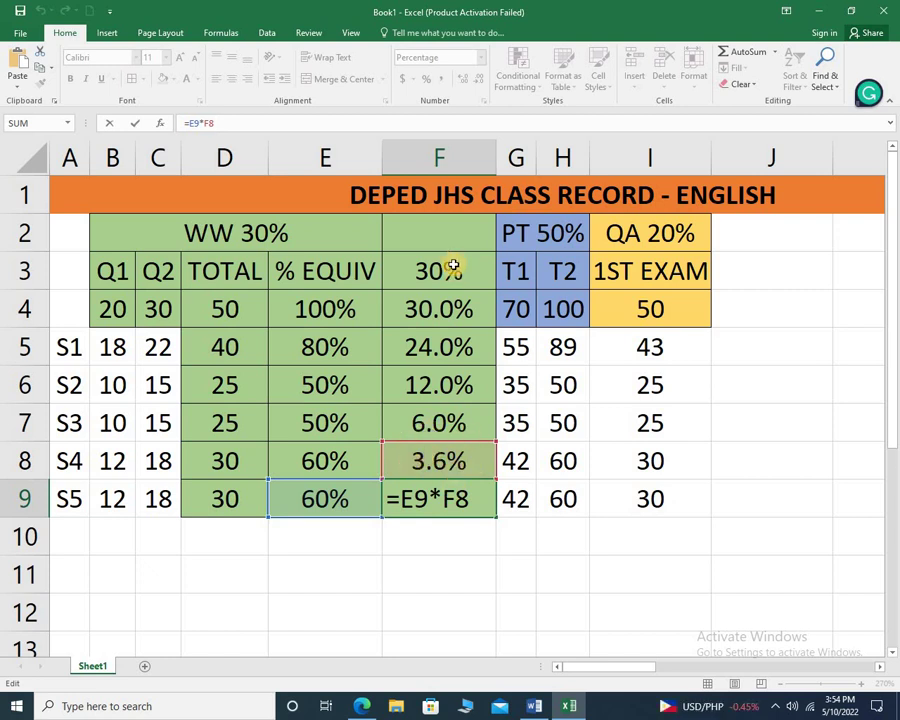
{"action": "key", "text": "Return"}
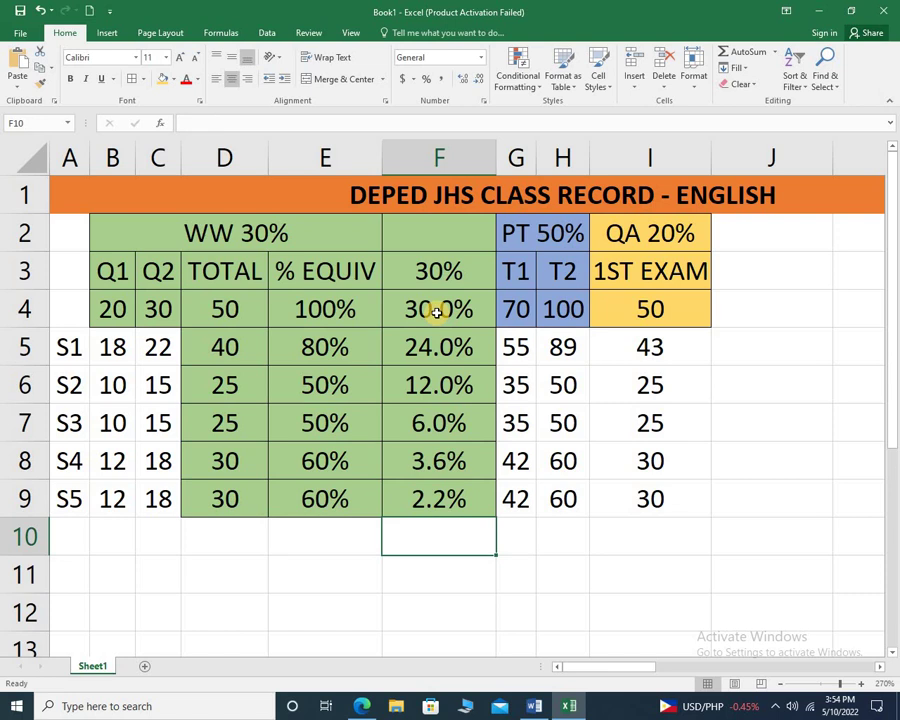
Step: Lock the row of the 30% weight reference in F4 by changing the formula to =E4*F$3
{"action": "left_click", "coordinate": [437, 312]}
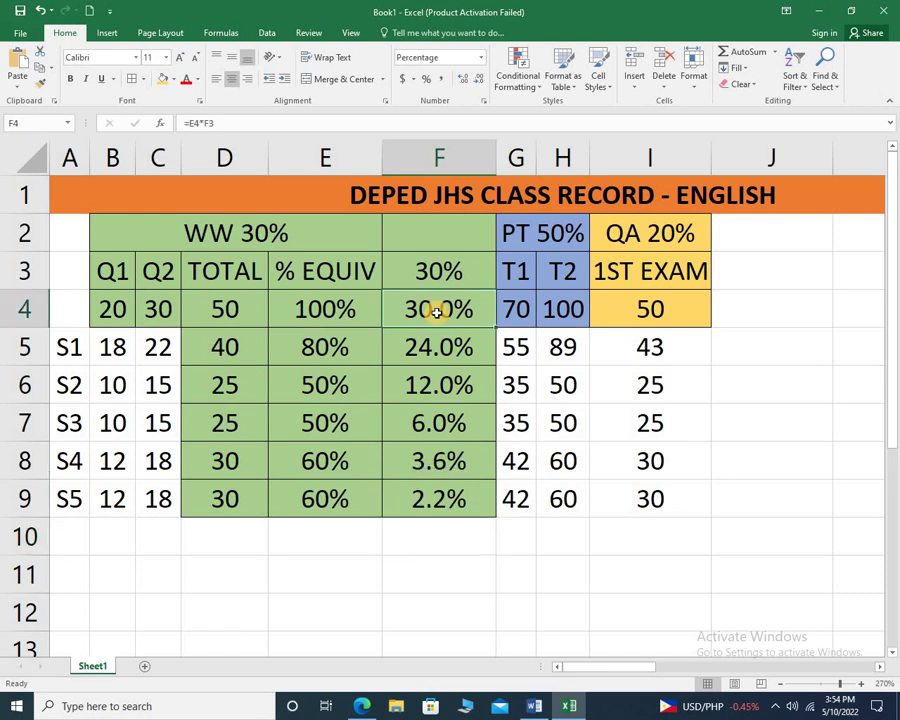
{"action": "left_click", "coordinate": [302, 124]}
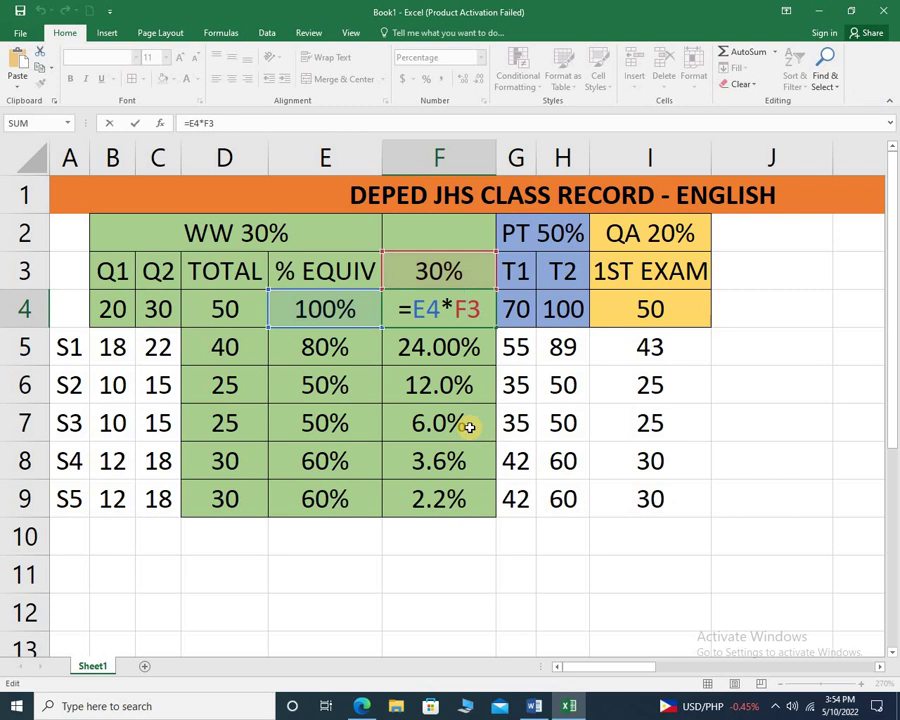
{"action": "type", "text": "$"}
{"action": "key", "text": "BackSpace"}
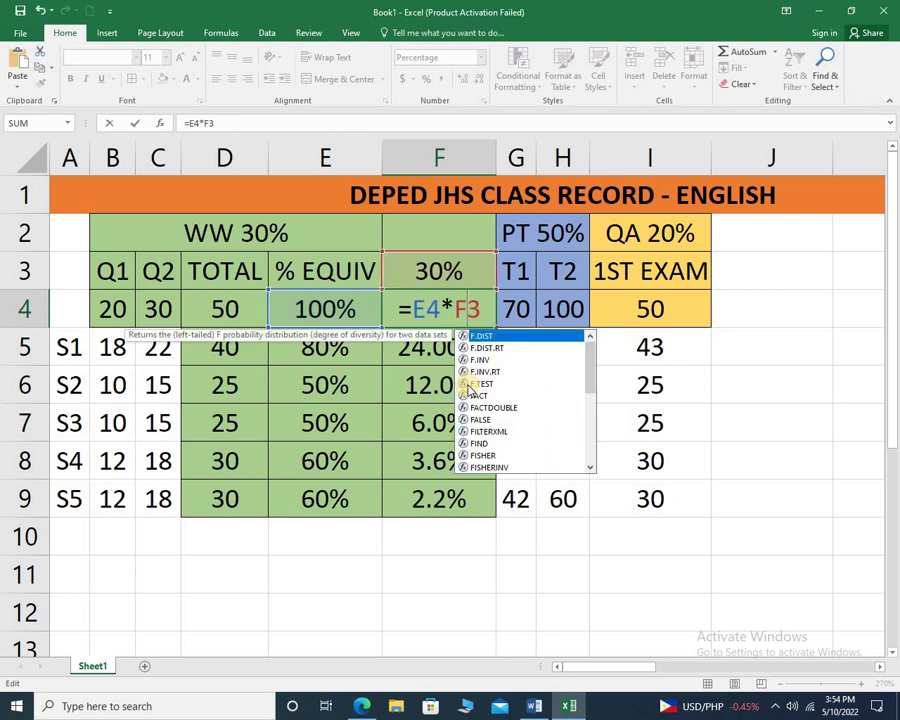
{"action": "type", "text": "$"}
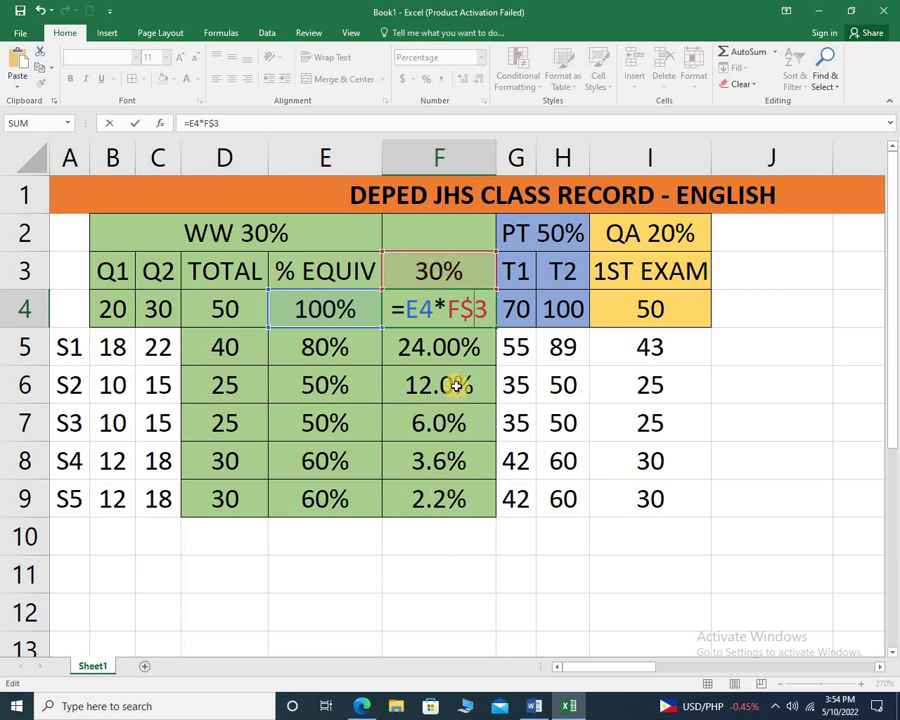
{"action": "key", "text": "Return"}
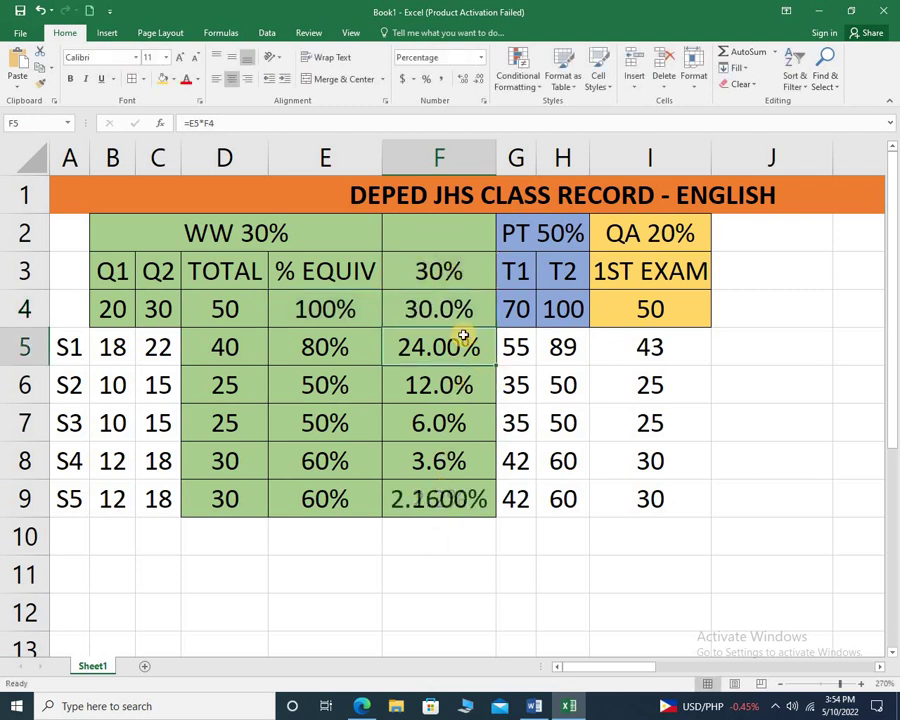
Step: Refill the weighted WW score formula from F4 down to F9
{"action": "key", "text": "Up"}
{"action": "key", "text": "ctrl+c"}
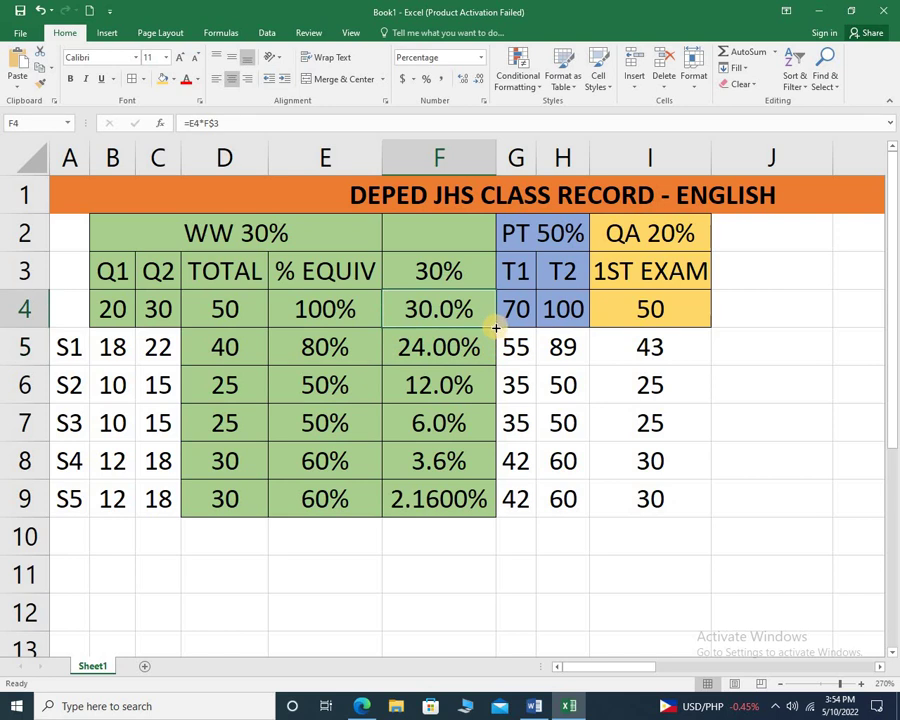
{"action": "left_click_drag", "start_coordinate": [495, 327], "coordinate": [492, 512]}
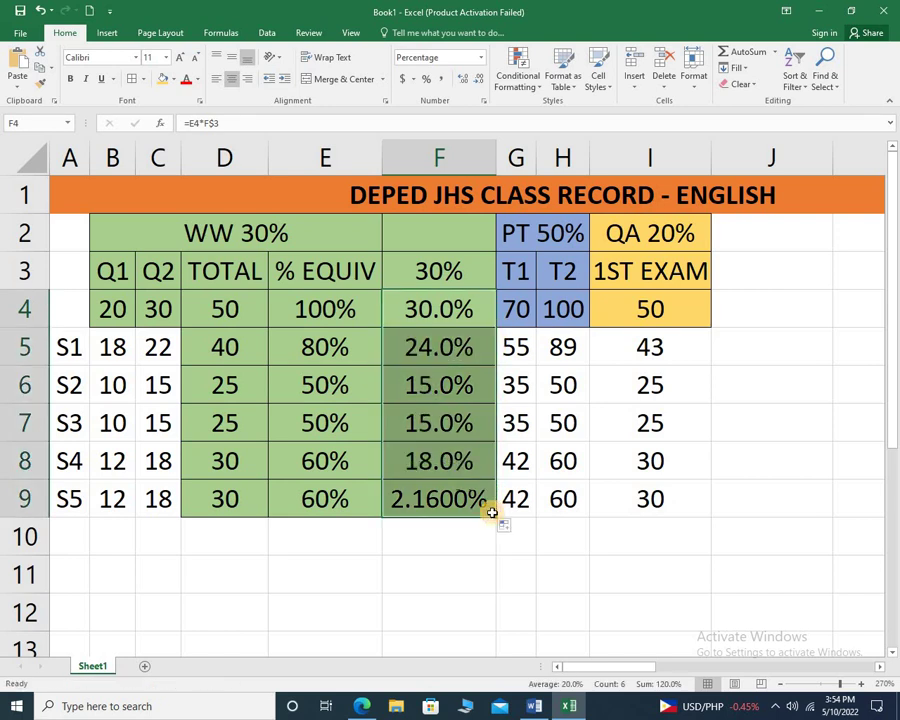
Step: Check the cell references of the copied weighted score formulas in F9 and F7
{"action": "left_click", "coordinate": [421, 503]}
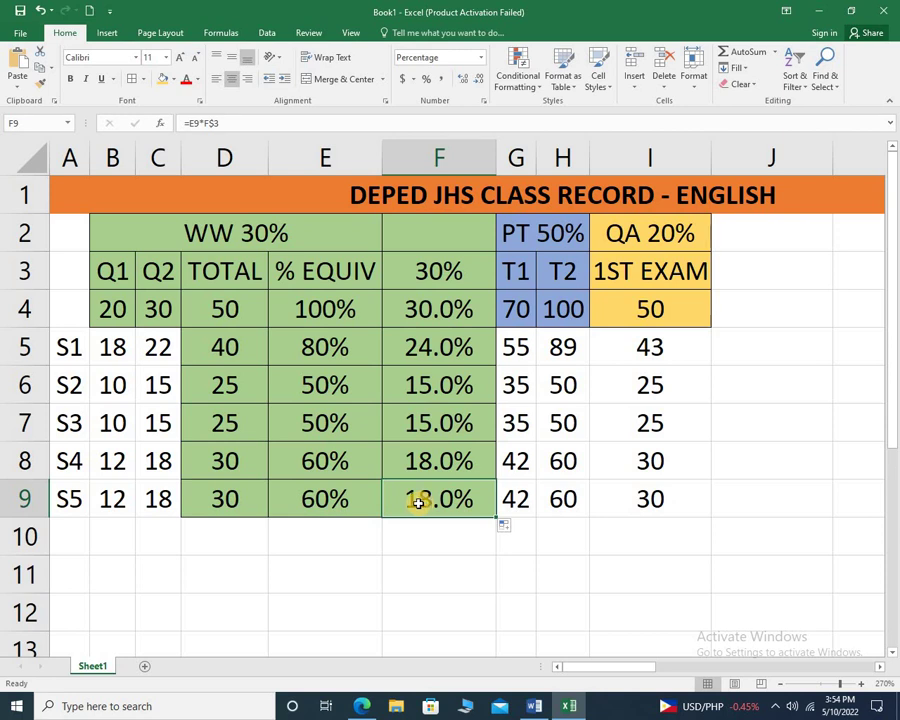
{"action": "left_click", "coordinate": [244, 124]}
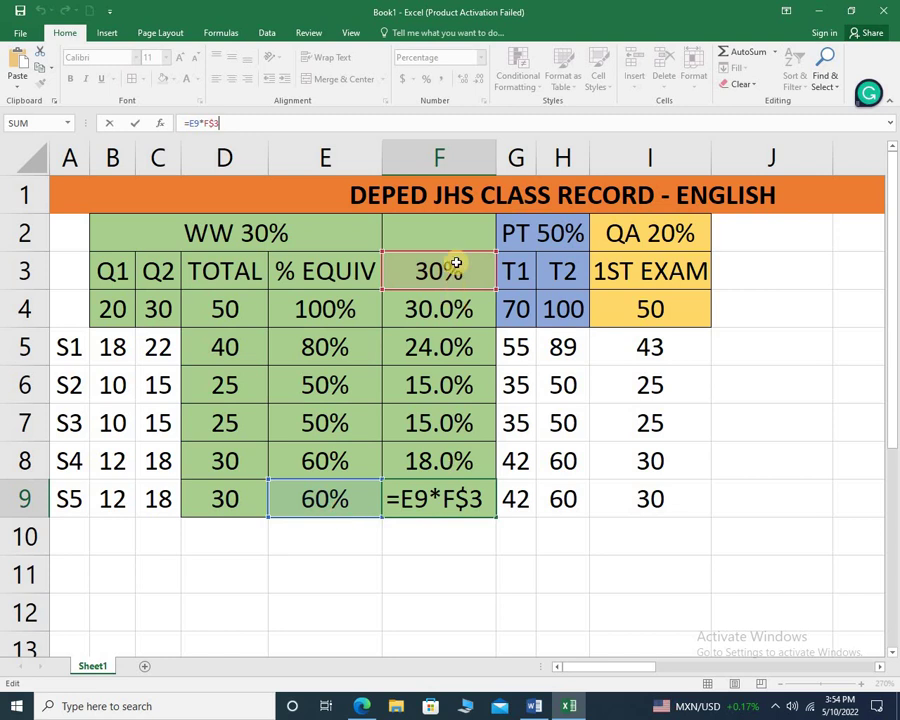
{"action": "key", "text": "Return"}
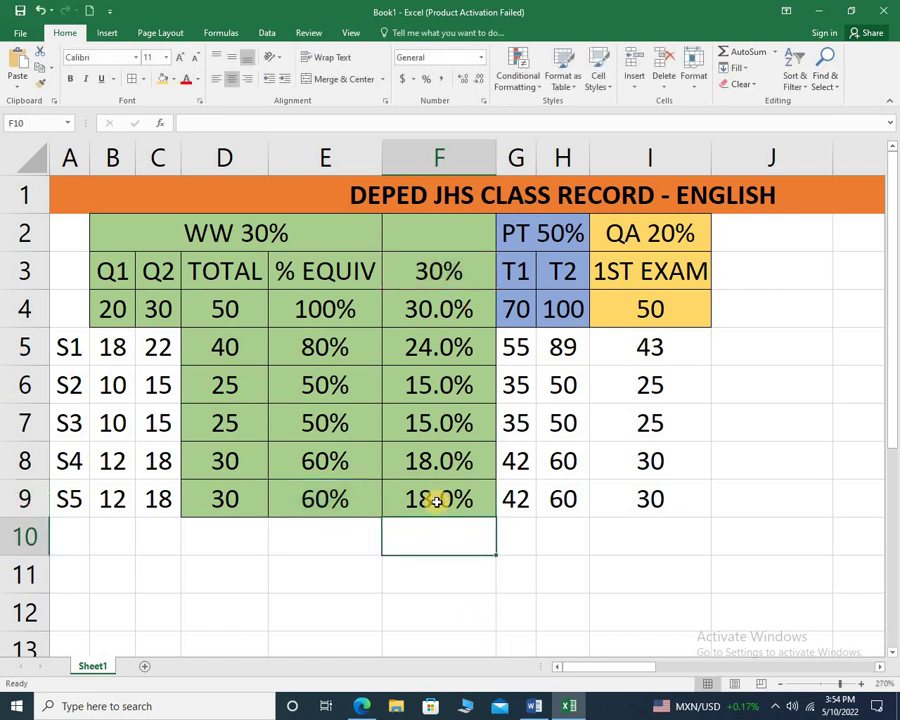
{"action": "left_click", "coordinate": [438, 505]}
{"action": "left_click", "coordinate": [430, 420]}
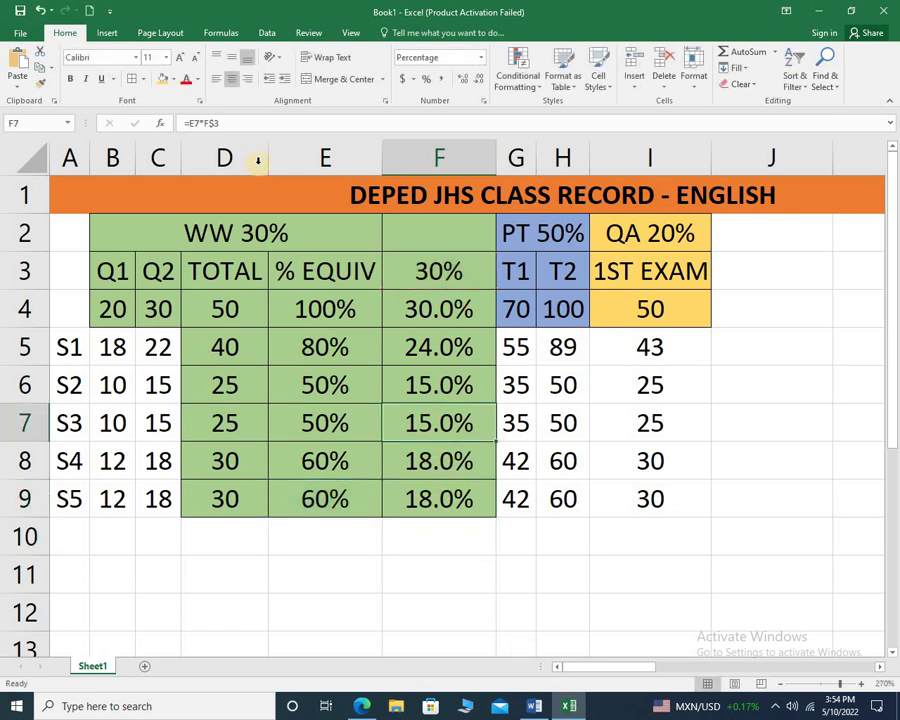
{"action": "left_click", "coordinate": [254, 116]}
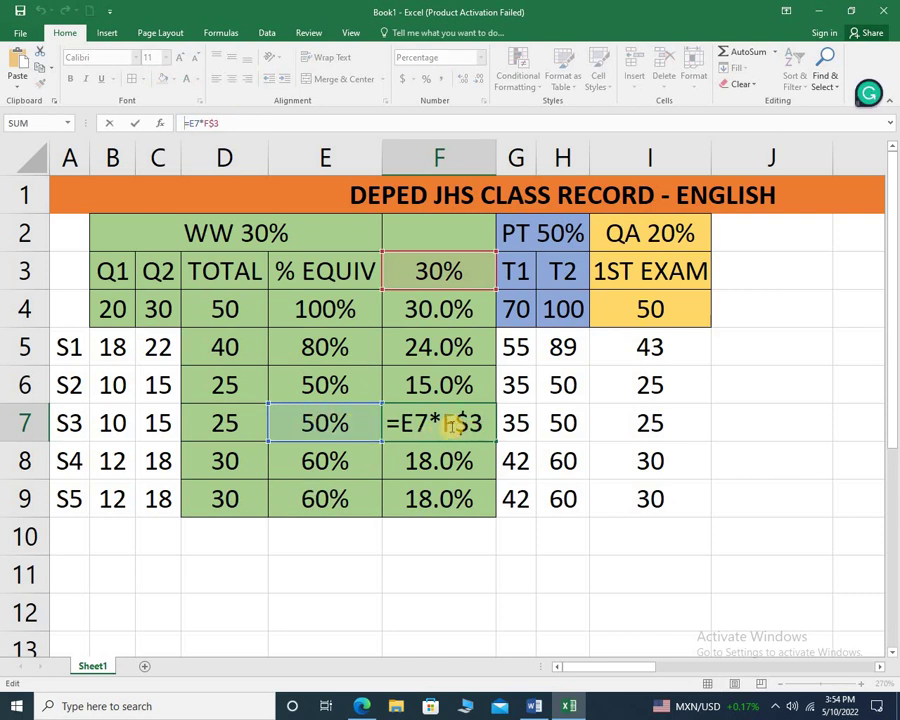
{"action": "key", "text": "Return"}
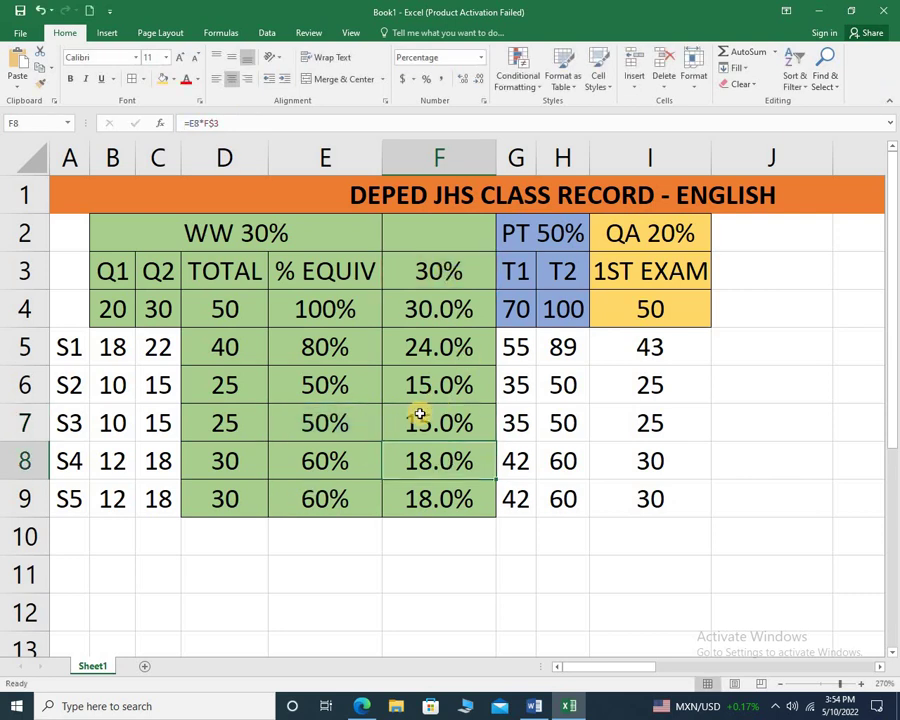
Step: Merge and centre the WW 30% heading across B2:F2 and auto-fit the width of column F
{"action": "left_click", "coordinate": [380, 237]}
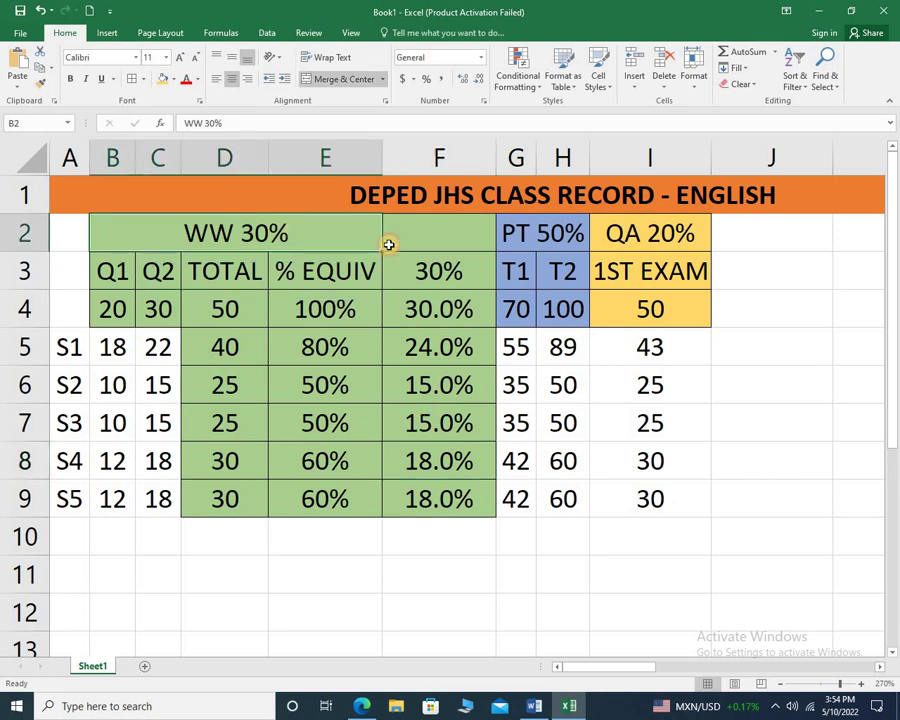
{"action": "left_click_drag", "start_coordinate": [407, 236], "coordinate": [407, 236]}
{"action": "left_click", "coordinate": [336, 79]}
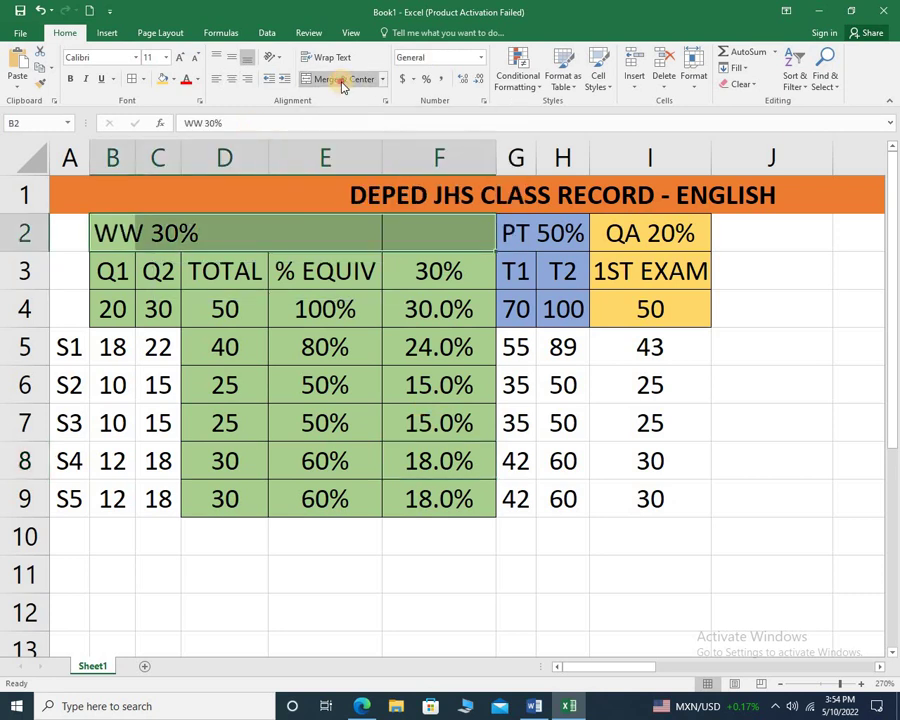
{"action": "left_click", "coordinate": [336, 79]}
{"action": "left_click", "coordinate": [327, 360]}
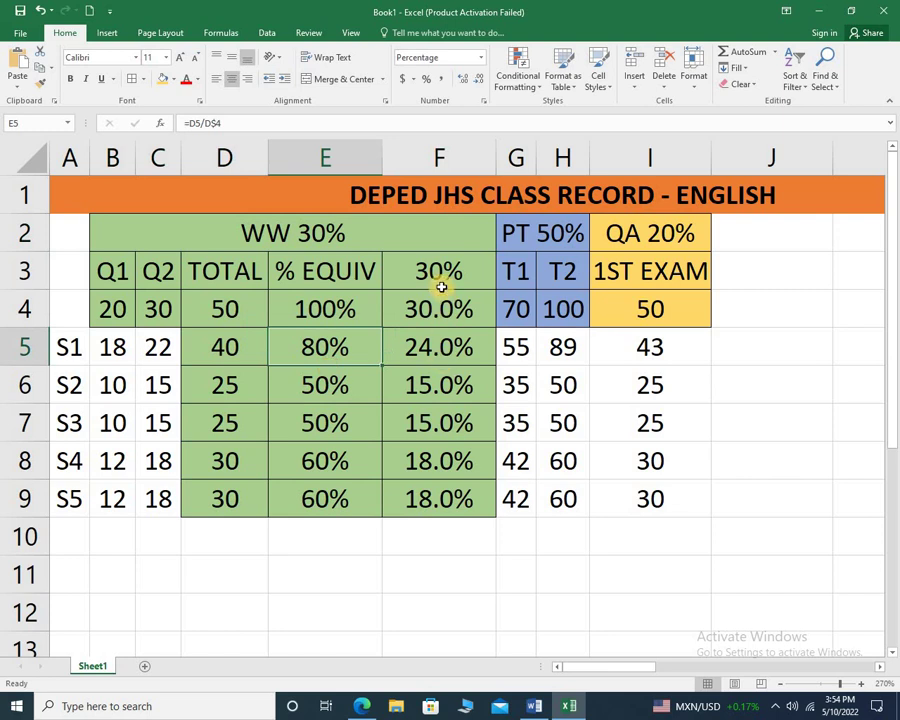
{"action": "double_click", "coordinate": [479, 162]}
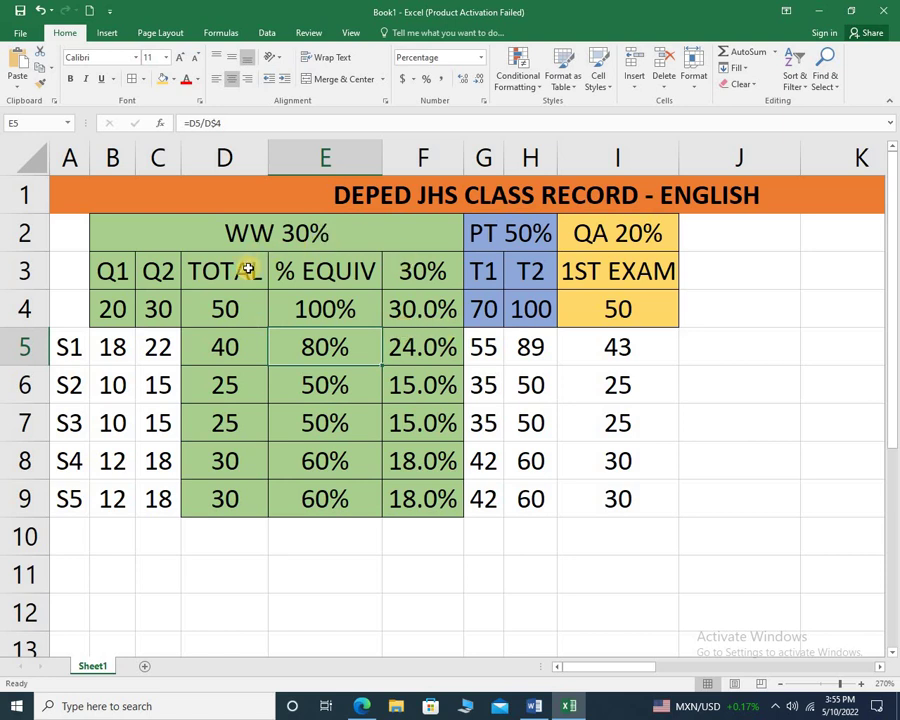
Step: Review the TOTAL, % EQUIV and 30% columns of WW against the PT and QA sections, which lack such columns
{"action": "left_click", "coordinate": [239, 150]}
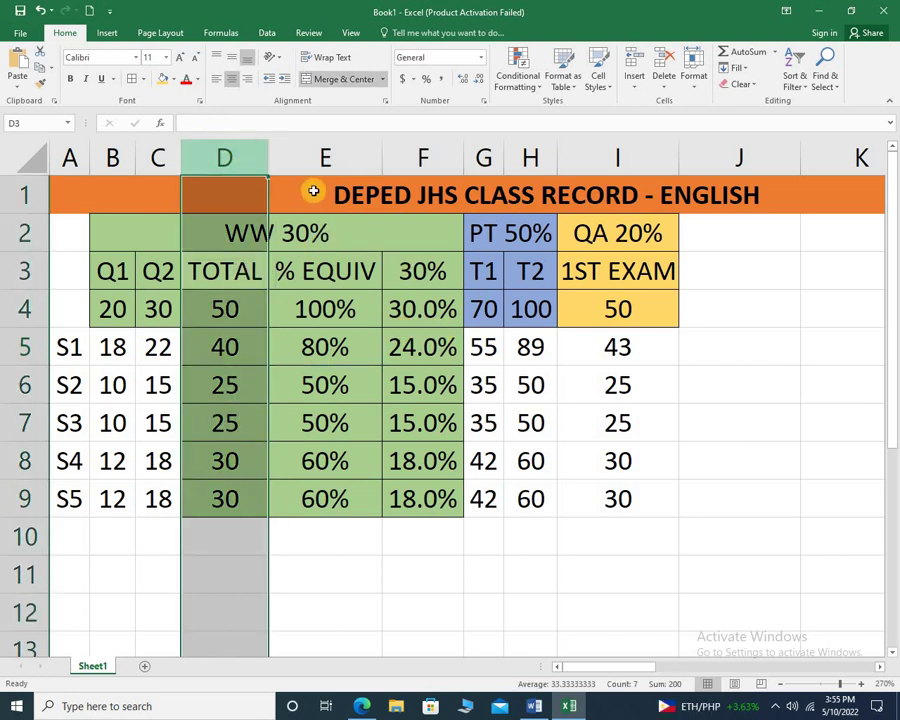
{"action": "left_click", "coordinate": [318, 157]}
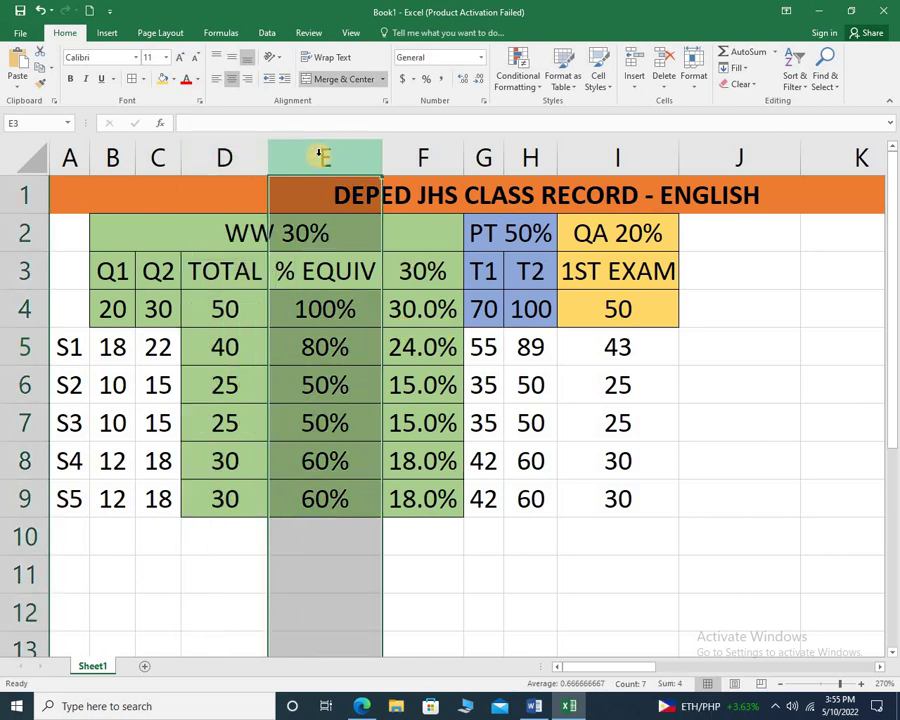
{"action": "left_click", "coordinate": [421, 156]}
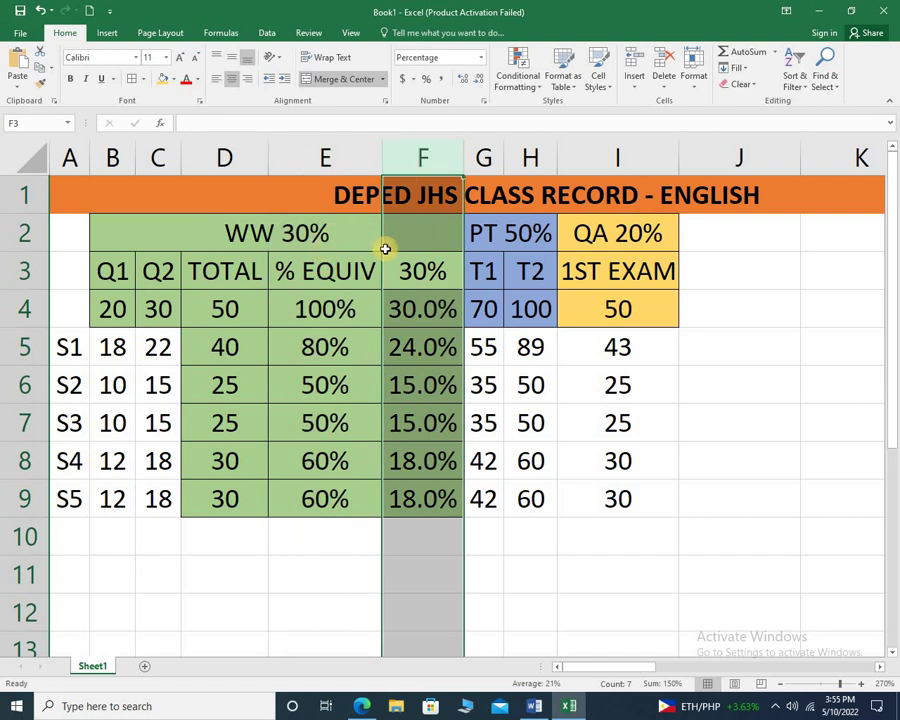
{"action": "left_click", "coordinate": [516, 231]}
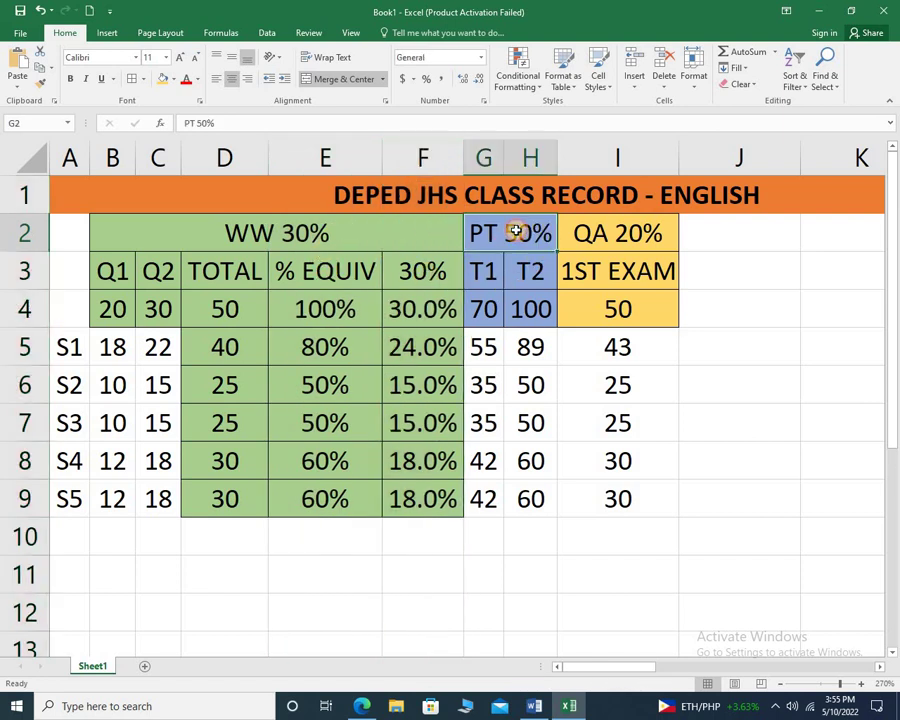
{"action": "left_click", "coordinate": [624, 234]}
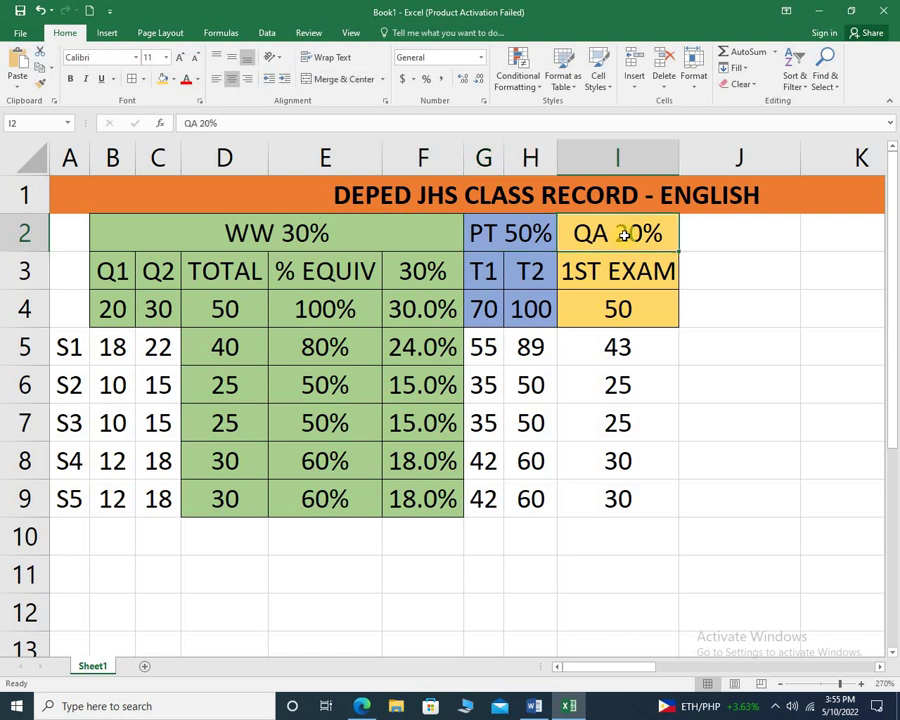
{"action": "left_click", "coordinate": [242, 281]}
{"action": "left_click", "coordinate": [227, 157]}
{"action": "left_click", "coordinate": [308, 157]}
{"action": "left_click", "coordinate": [445, 160]}
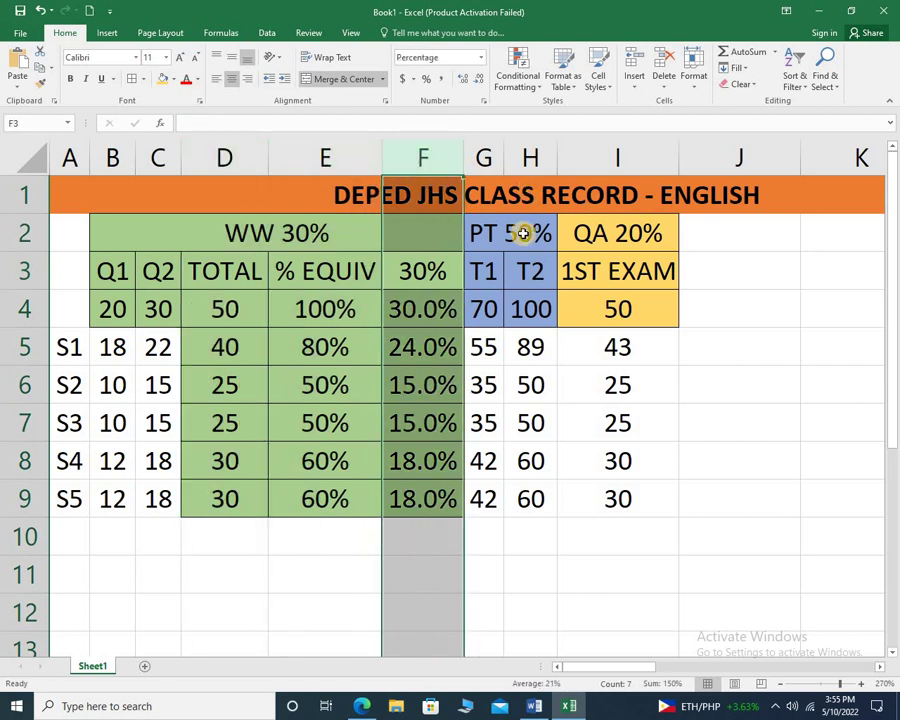
{"action": "left_click", "coordinate": [523, 234]}
Step: Insert three blank columns between T2 and the QA 20% column
{"action": "right_click", "coordinate": [575, 160]}
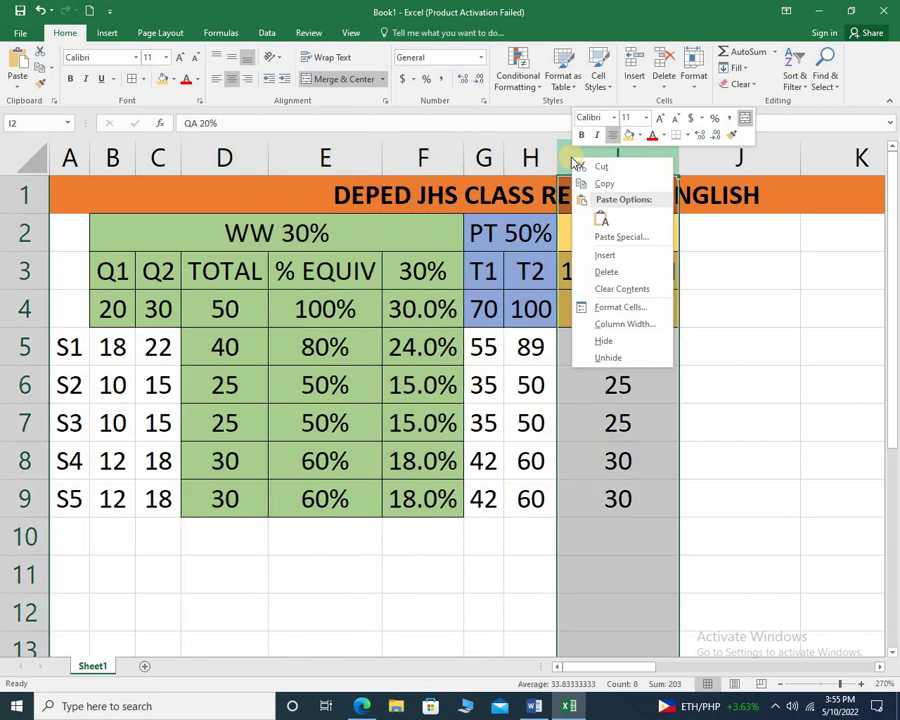
{"action": "left_click", "coordinate": [605, 255]}
{"action": "right_click", "coordinate": [620, 157]}
{"action": "left_click", "coordinate": [662, 254]}
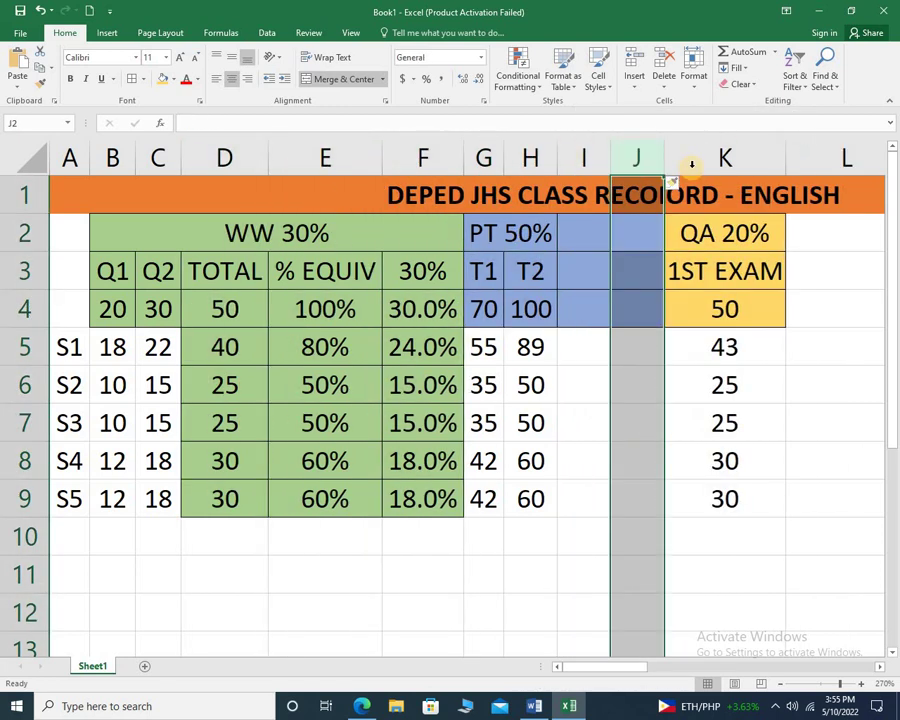
{"action": "left_click", "coordinate": [690, 160]}
{"action": "right_click", "coordinate": [688, 160]}
{"action": "left_click", "coordinate": [700, 254]}
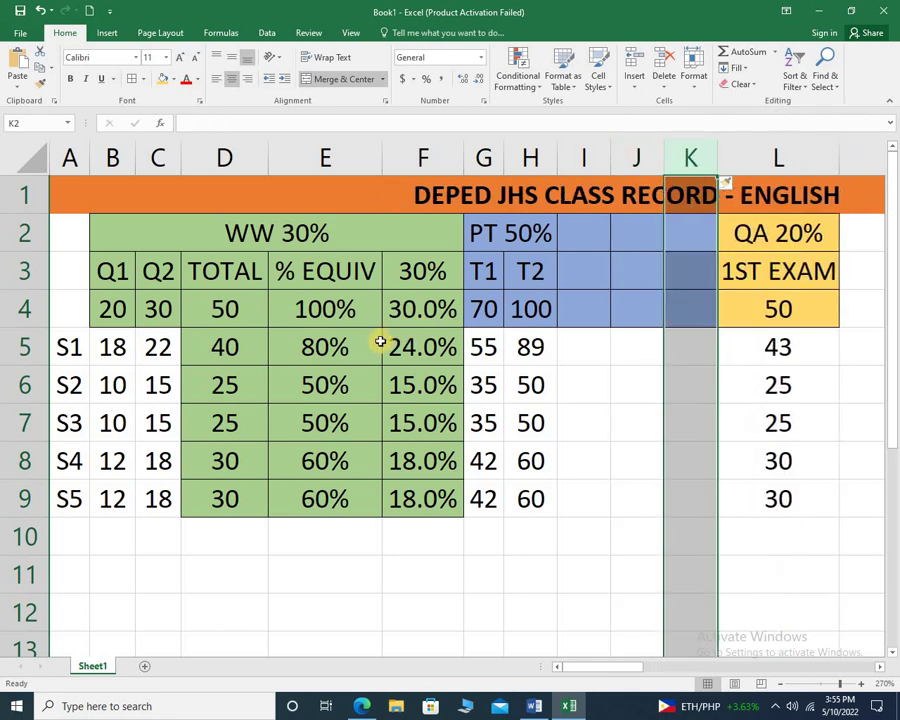
Step: Copy the WW total, % EQUIV and weight cells D3:F4 to I3:K4 and fill them with the PT section's blue
{"action": "left_click_drag", "start_coordinate": [213, 281], "coordinate": [416, 313]}
{"action": "key", "text": "ctrl+c"}
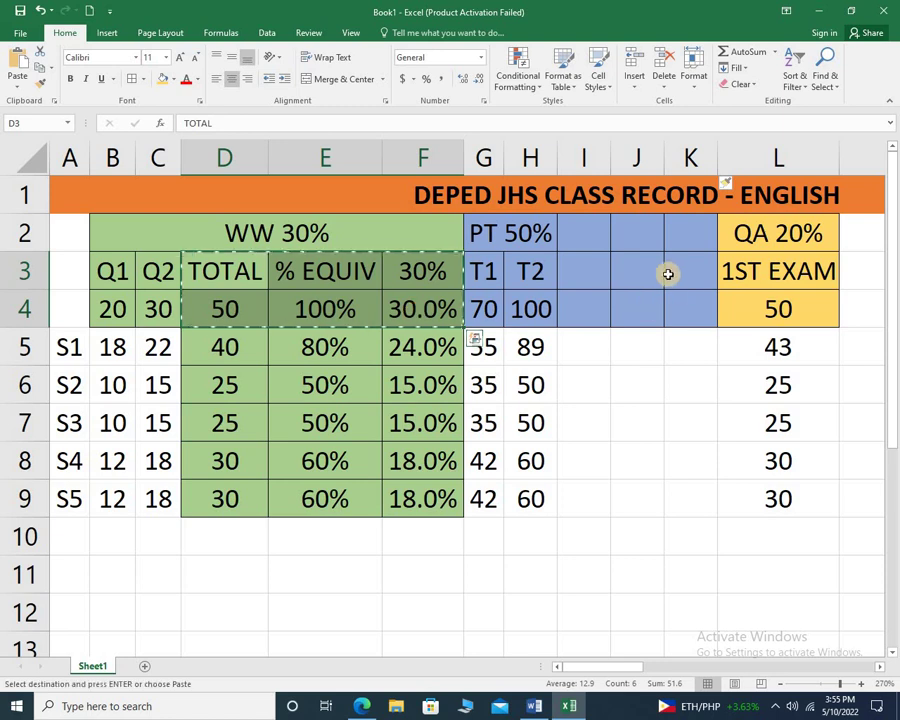
{"action": "left_click", "coordinate": [579, 277]}
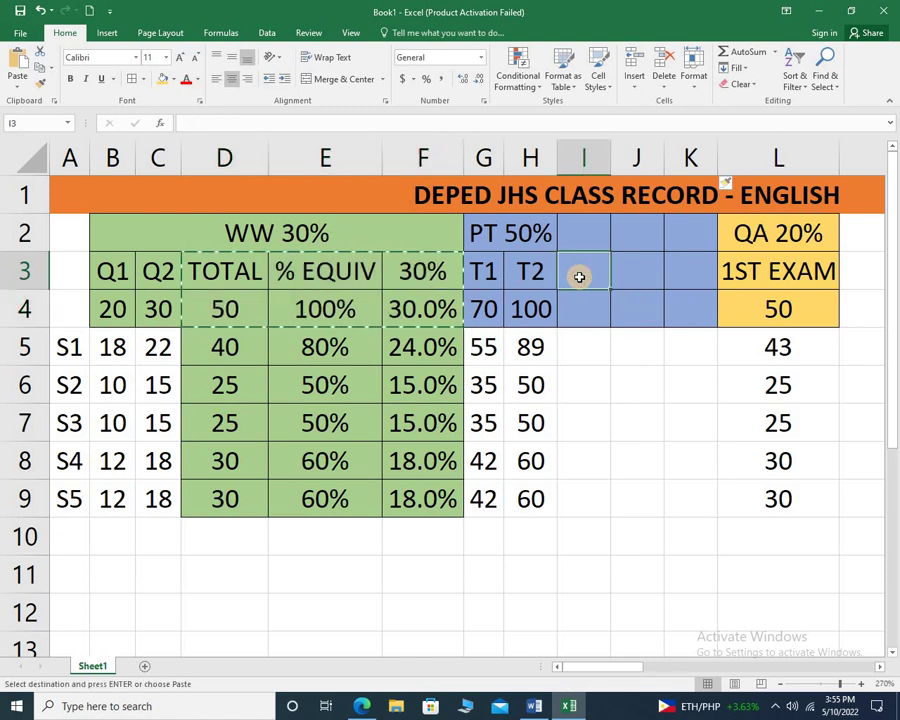
{"action": "key", "text": "ctrl+v"}
{"action": "left_click", "coordinate": [172, 78]}
{"action": "left_click", "coordinate": [212, 132]}
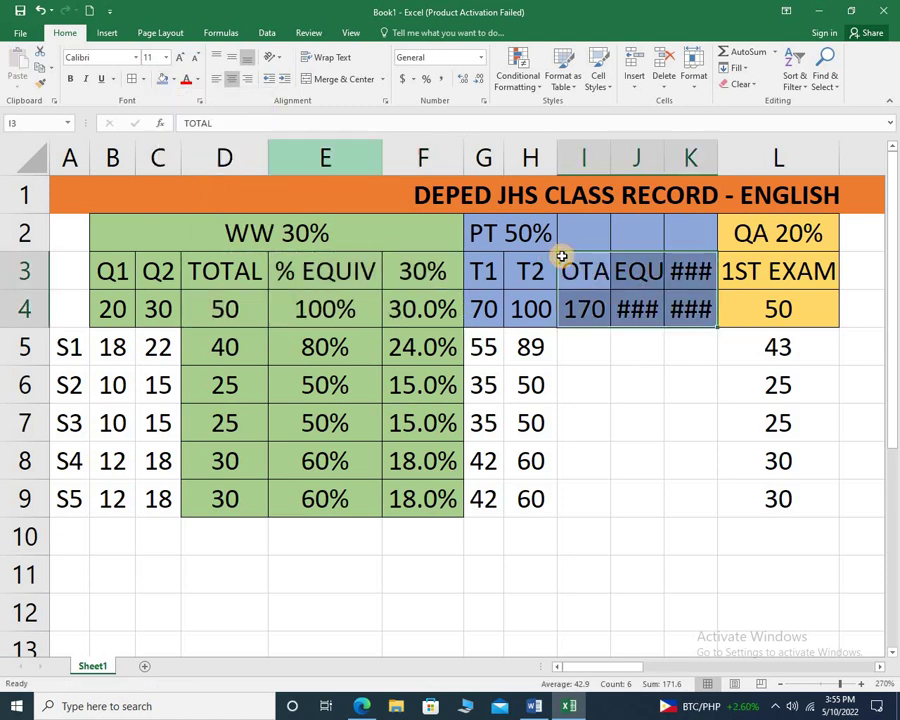
Step: Auto-fit the widths of columns I, J and K to their TOTAL, % EQUIV and weight contents
{"action": "double_click", "coordinate": [610, 157]}
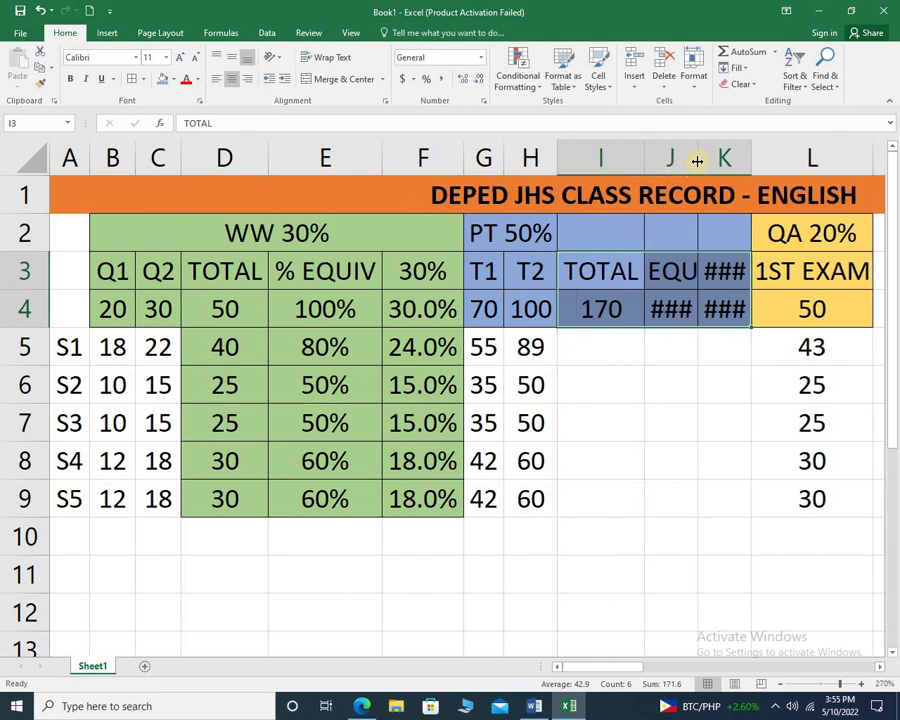
{"action": "double_click", "coordinate": [697, 157]}
{"action": "double_click", "coordinate": [807, 155]}
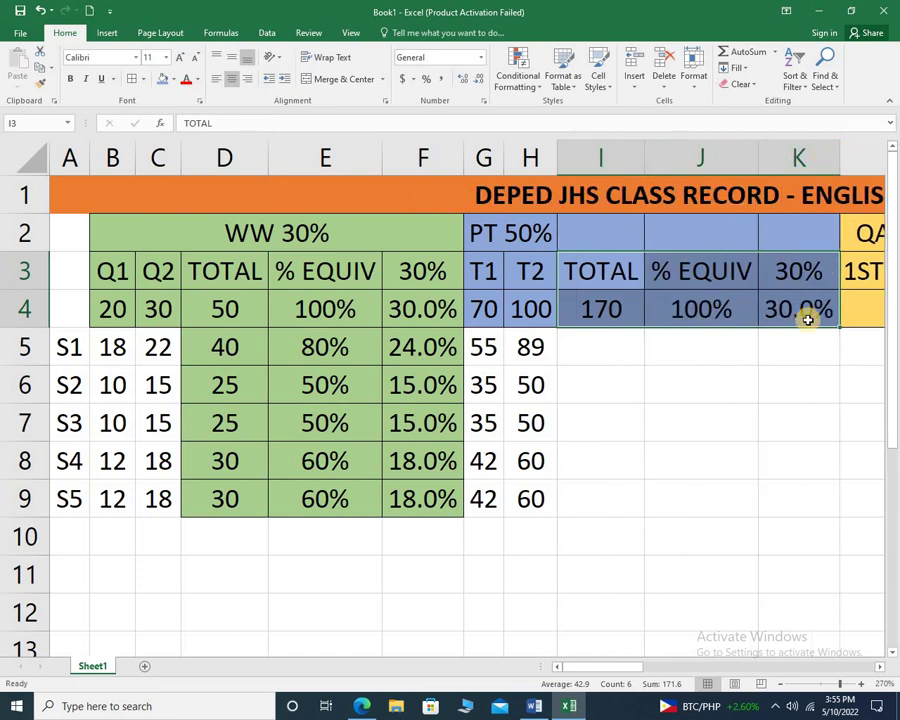
Step: Change the PT weight in K3 to 50% and fill the formulas in I4:K4 down through row 9
{"action": "left_click", "coordinate": [792, 302]}
{"action": "left_click", "coordinate": [796, 279]}
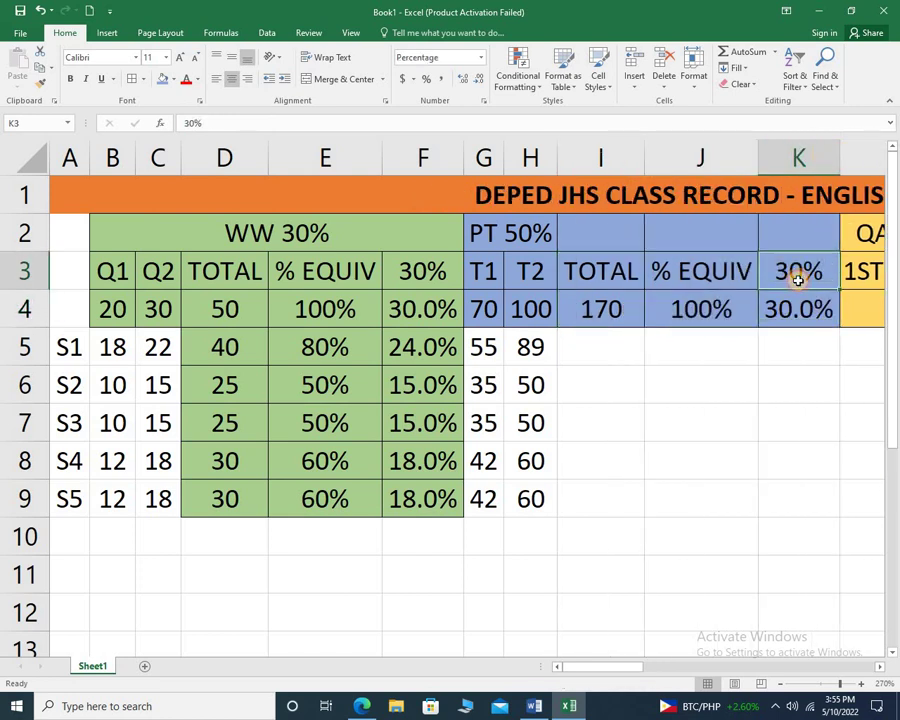
{"action": "left_click", "coordinate": [194, 140]}
{"action": "key", "text": "BackSpace"}
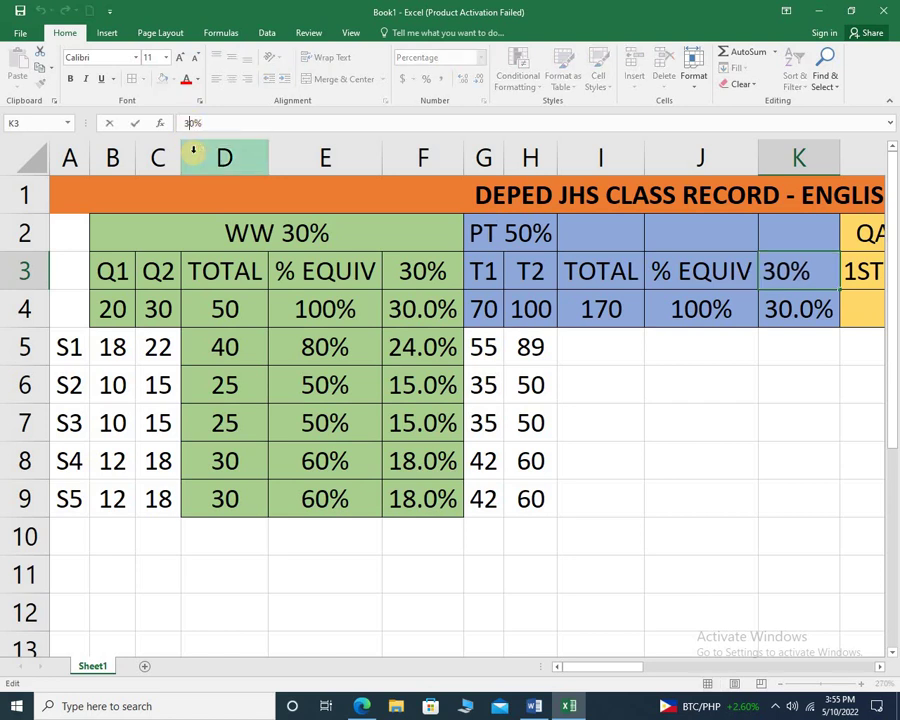
{"action": "type", "text": "5"}
{"action": "key", "text": "Return"}
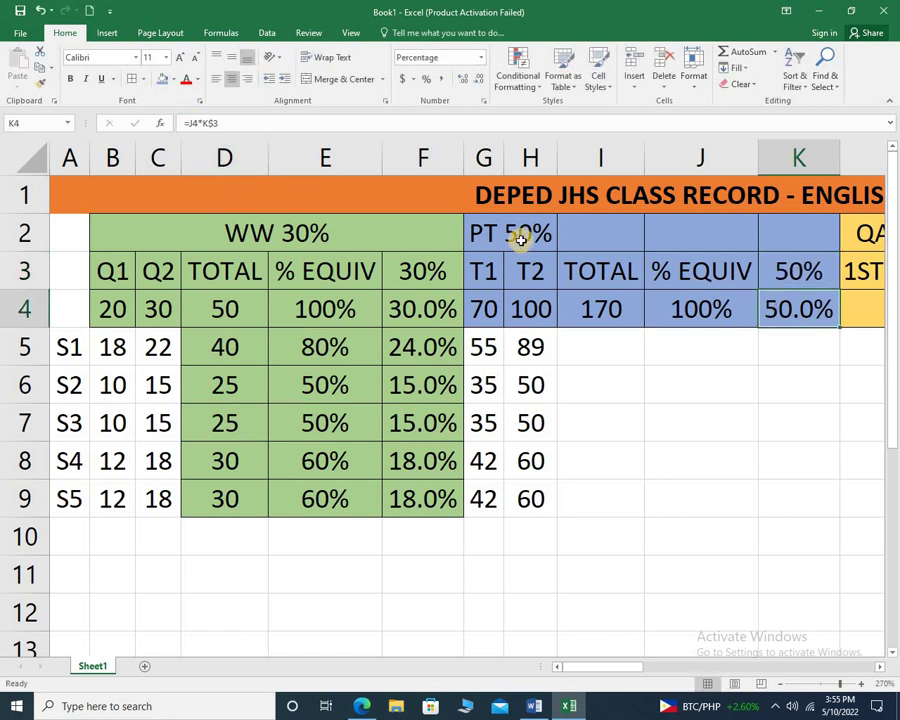
{"action": "left_click_drag", "start_coordinate": [607, 320], "coordinate": [794, 526]}
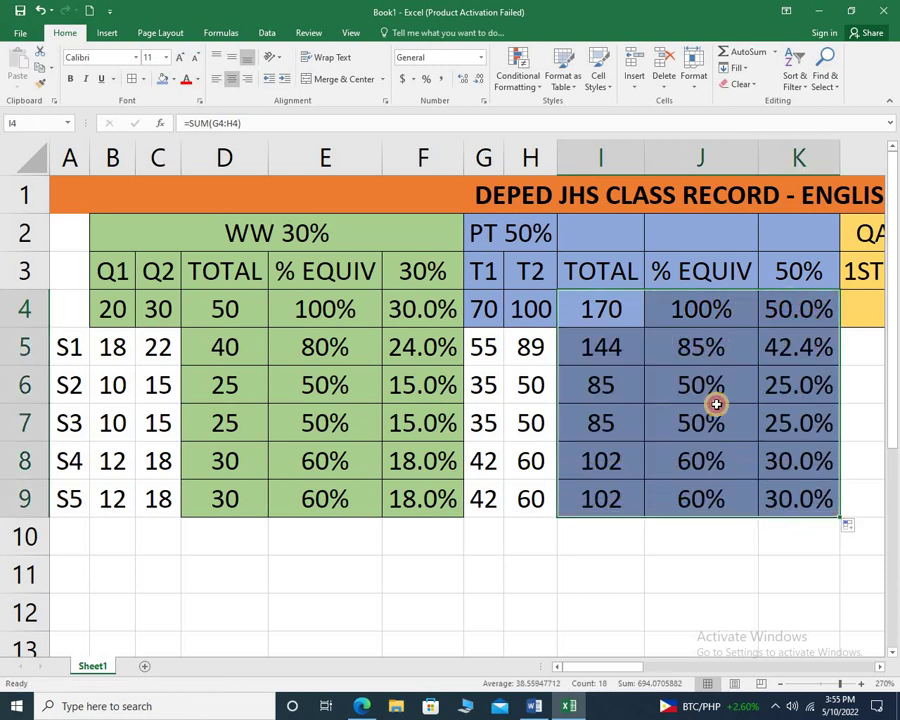
Step: Check the student formulas in the PT section's TOTAL, % EQUIV and 50% columns, and the weight in K3
{"action": "left_click", "coordinate": [680, 360]}
{"action": "left_click", "coordinate": [593, 347]}
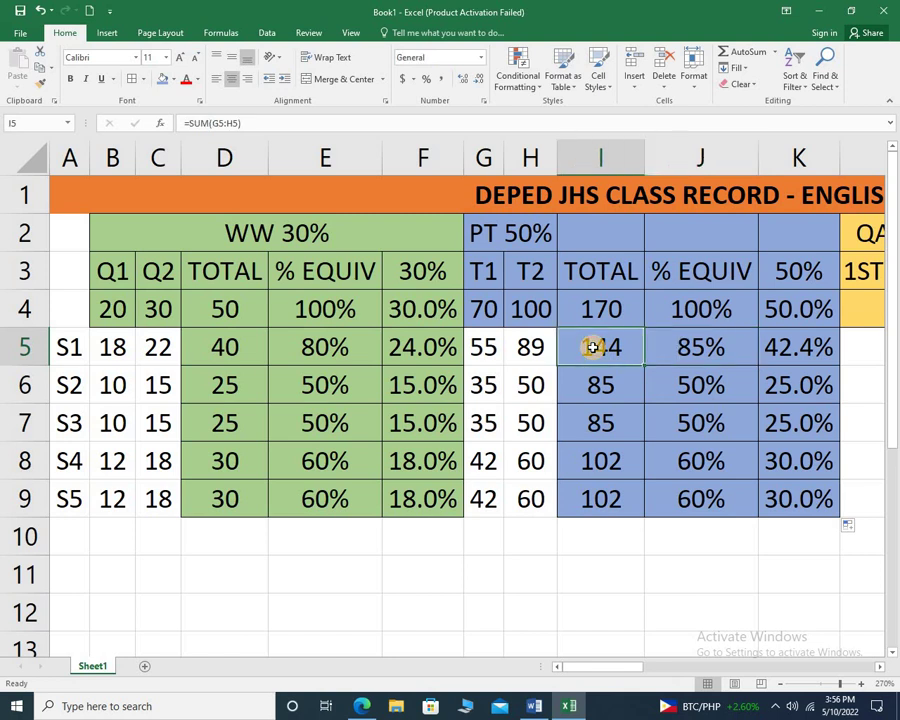
{"action": "left_click", "coordinate": [605, 427]}
{"action": "left_click", "coordinate": [599, 470]}
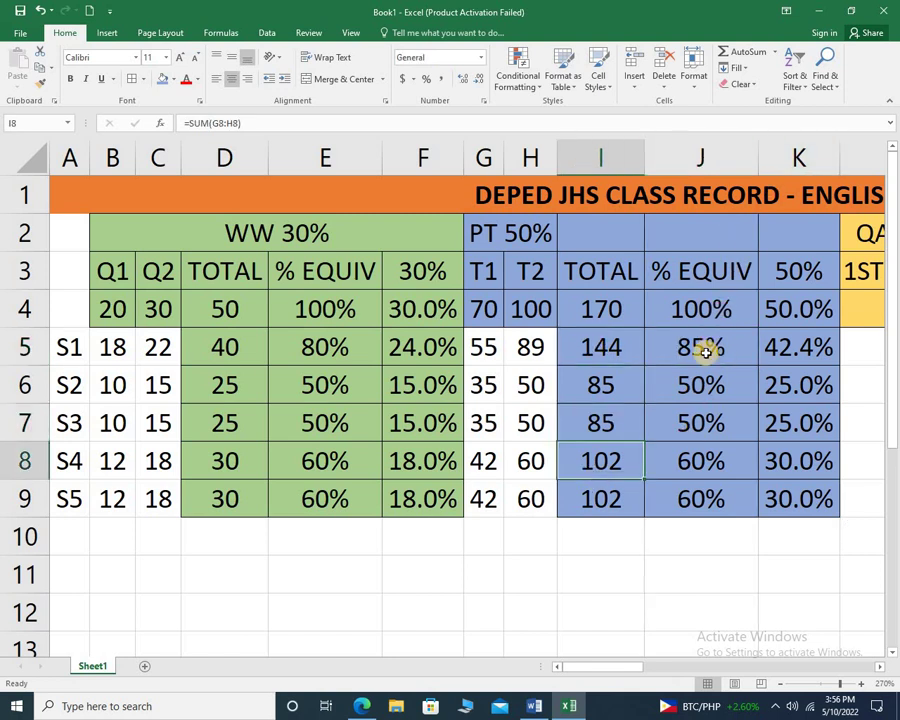
{"action": "left_click", "coordinate": [705, 350]}
{"action": "left_click", "coordinate": [693, 498]}
{"action": "left_click", "coordinate": [769, 386]}
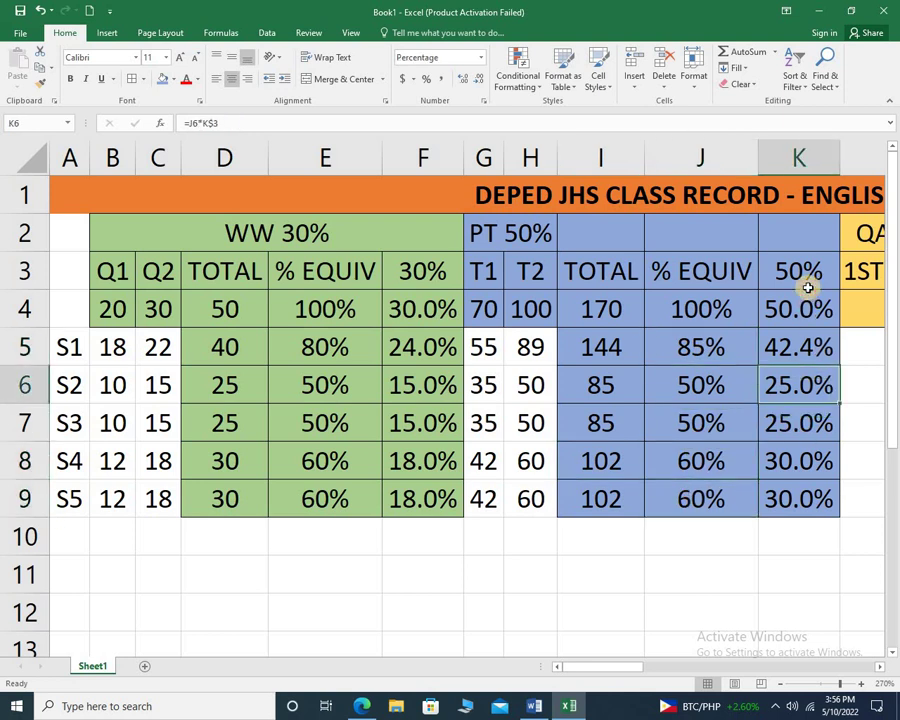
{"action": "left_click", "coordinate": [804, 271]}
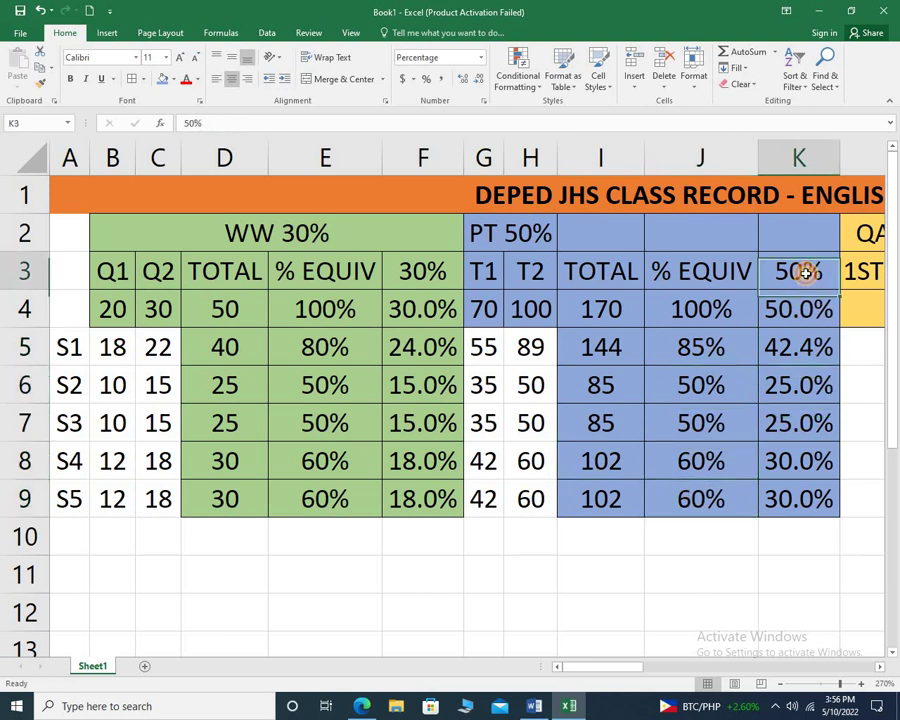
Step: Merge and centre the PT 50% heading across G2:K2
{"action": "left_click_drag", "start_coordinate": [490, 228], "coordinate": [809, 230]}
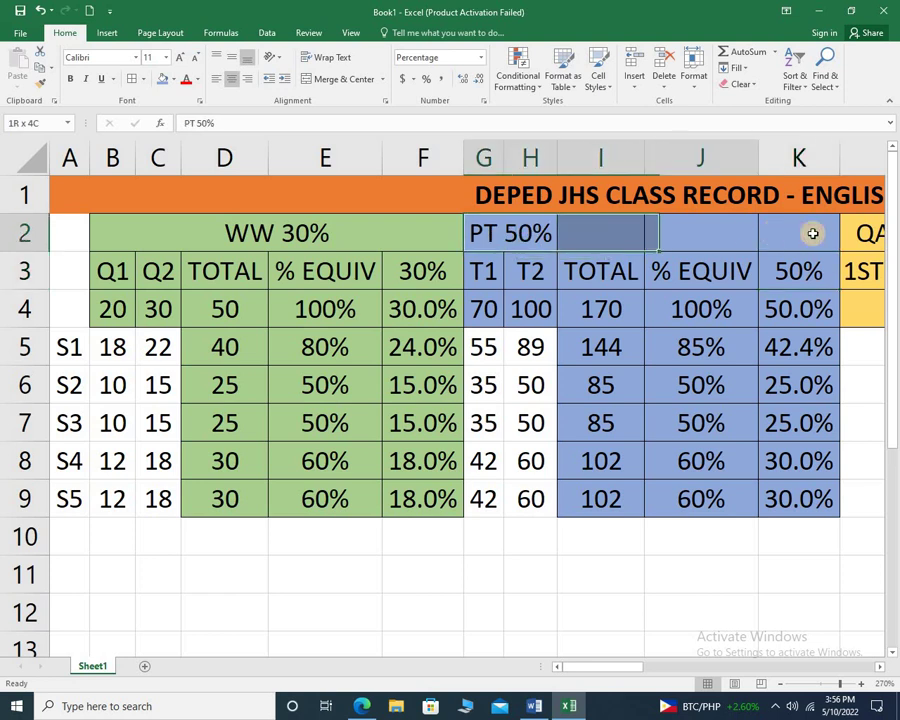
{"action": "left_click", "coordinate": [355, 80]}
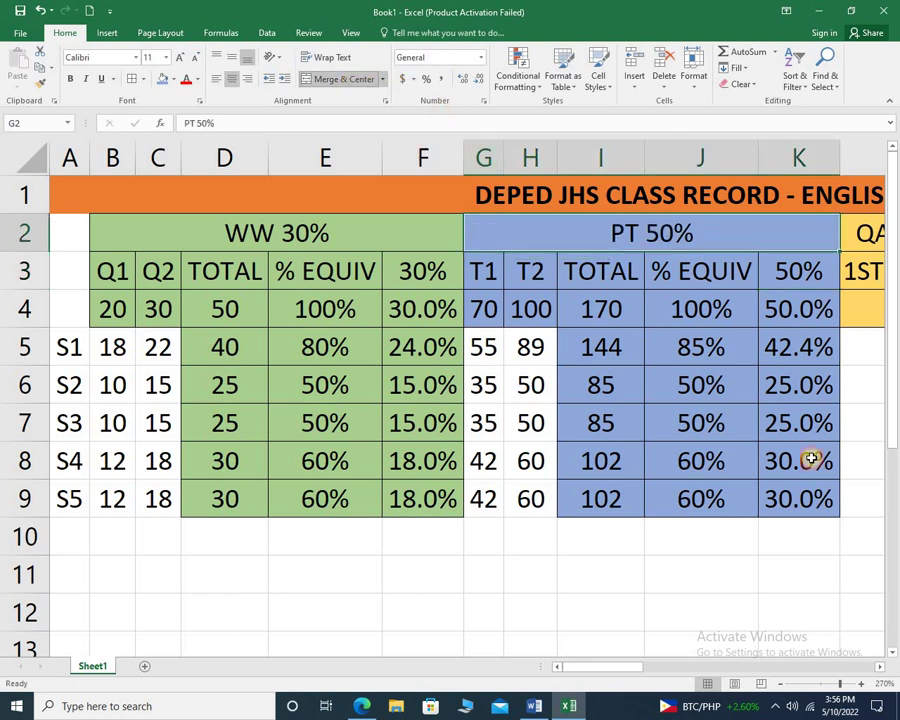
Step: Review how the PT section's % EQUIV and 50% formulas are calculated for students S2 and S5
{"action": "left_click", "coordinate": [790, 496]}
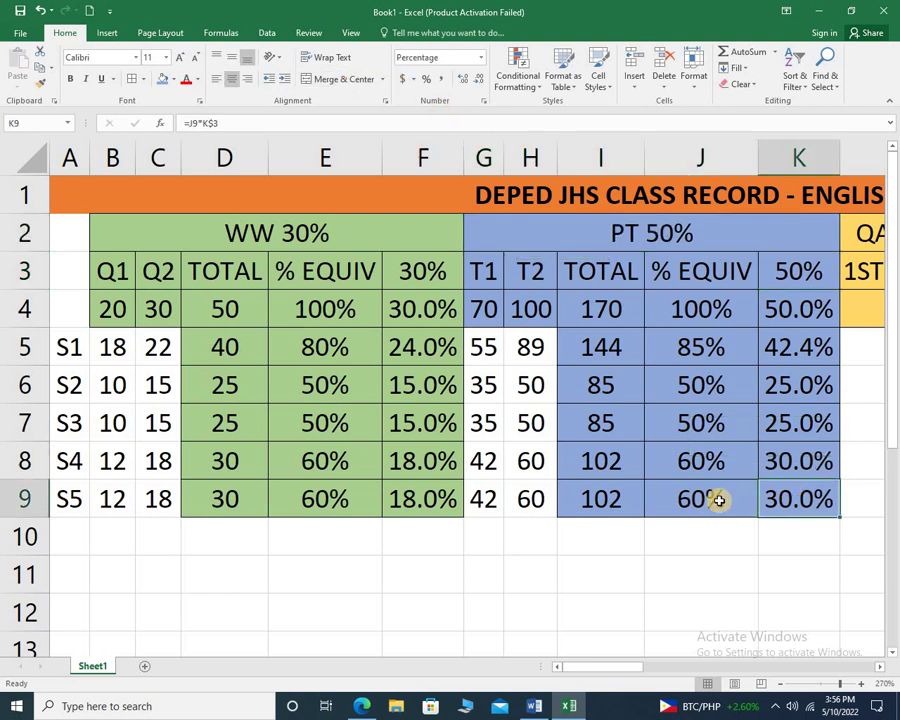
{"action": "left_click", "coordinate": [718, 500]}
{"action": "key", "text": "Right"}
{"action": "key", "text": "Up"}
{"action": "key", "text": "Up"}
{"action": "key", "text": "Up"}
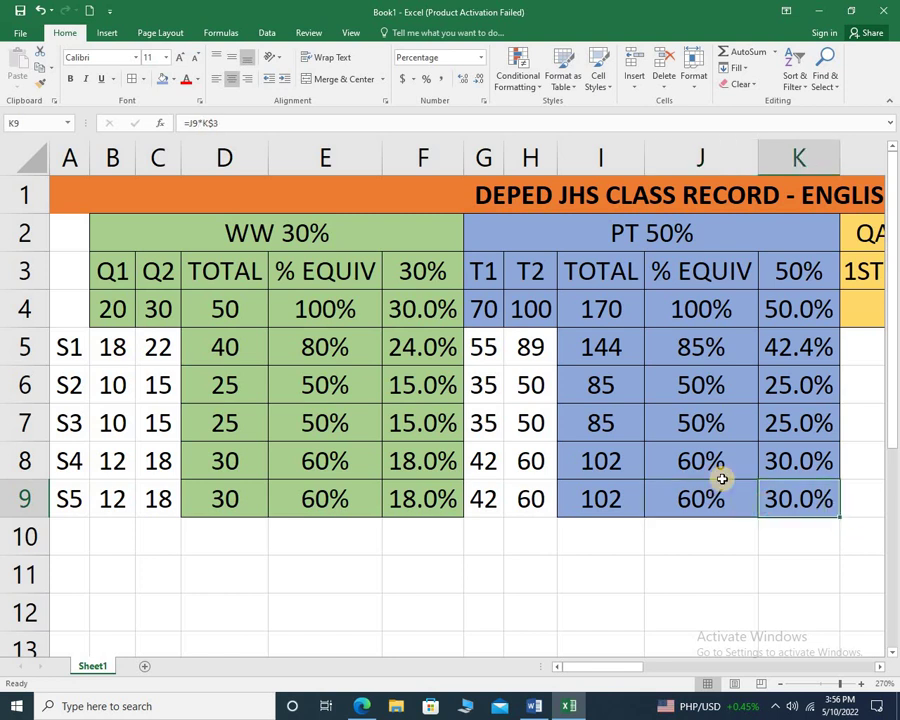
{"action": "left_click", "coordinate": [698, 387]}
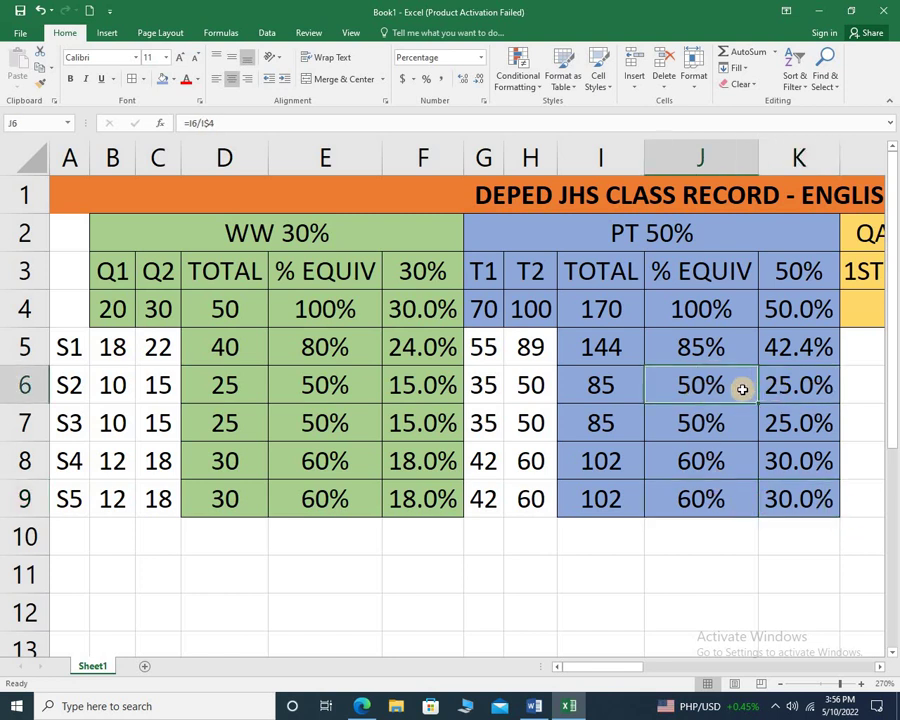
{"action": "left_click", "coordinate": [776, 398]}
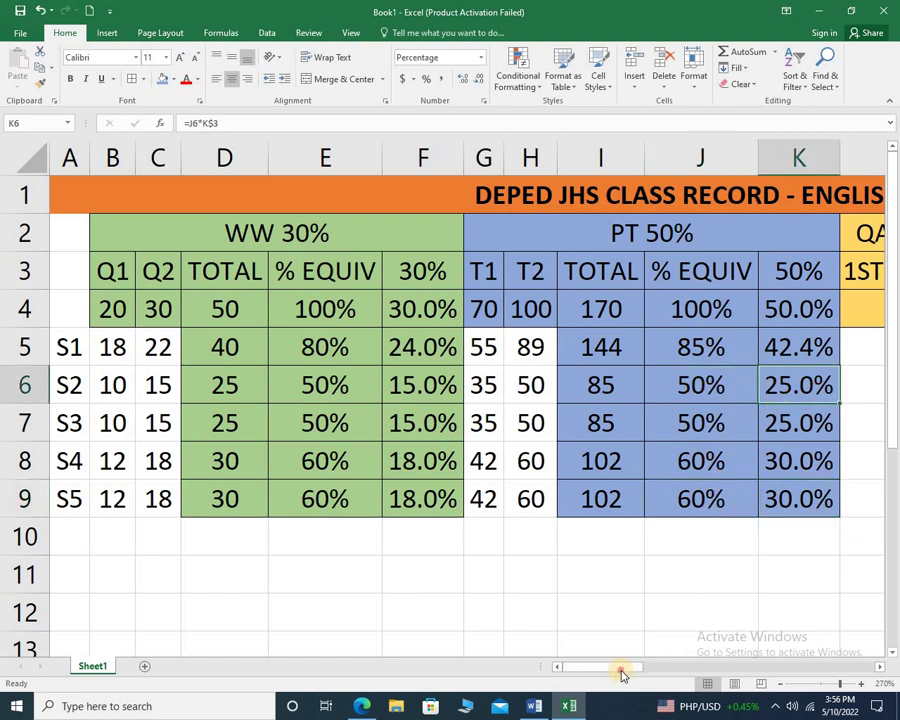
Step: Insert three blank columns directly after the QA section's 1ST EXAM column
{"action": "left_click_drag", "start_coordinate": [621, 675], "coordinate": [689, 673]}
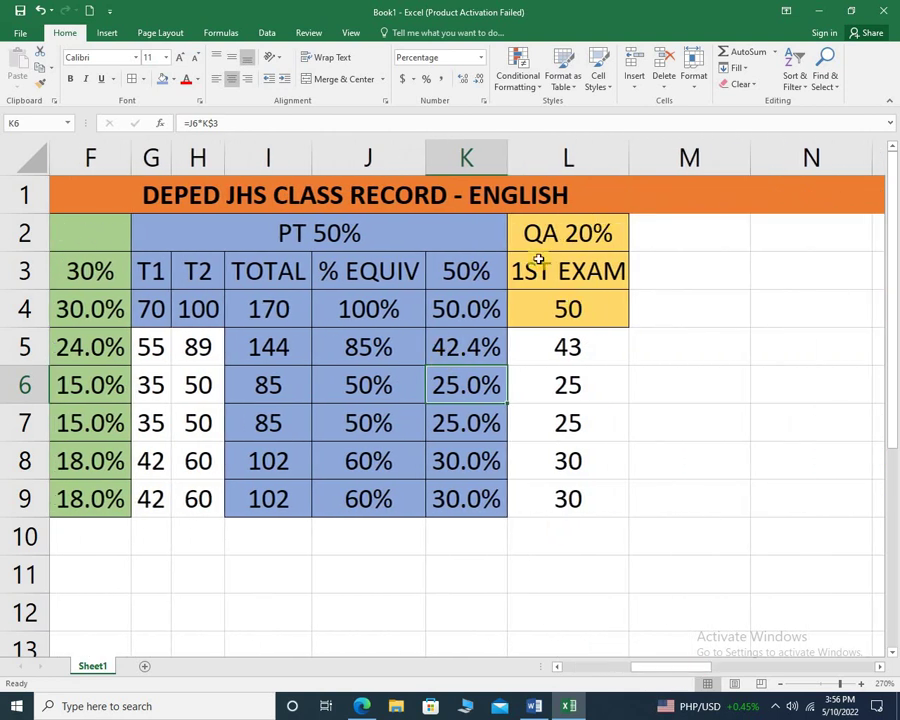
{"action": "left_click", "coordinate": [569, 228]}
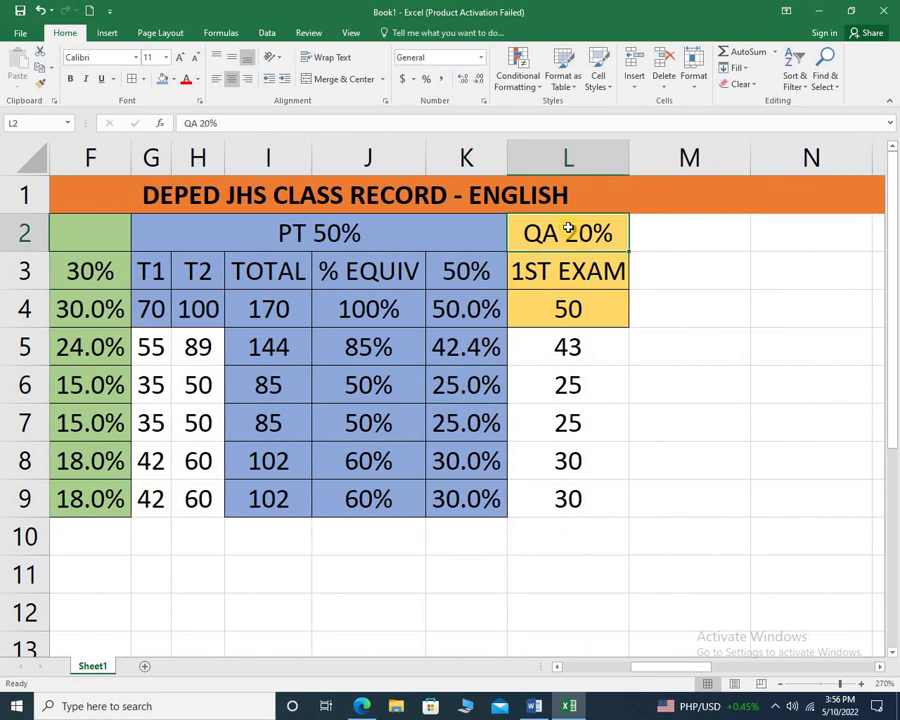
{"action": "left_click", "coordinate": [647, 152]}
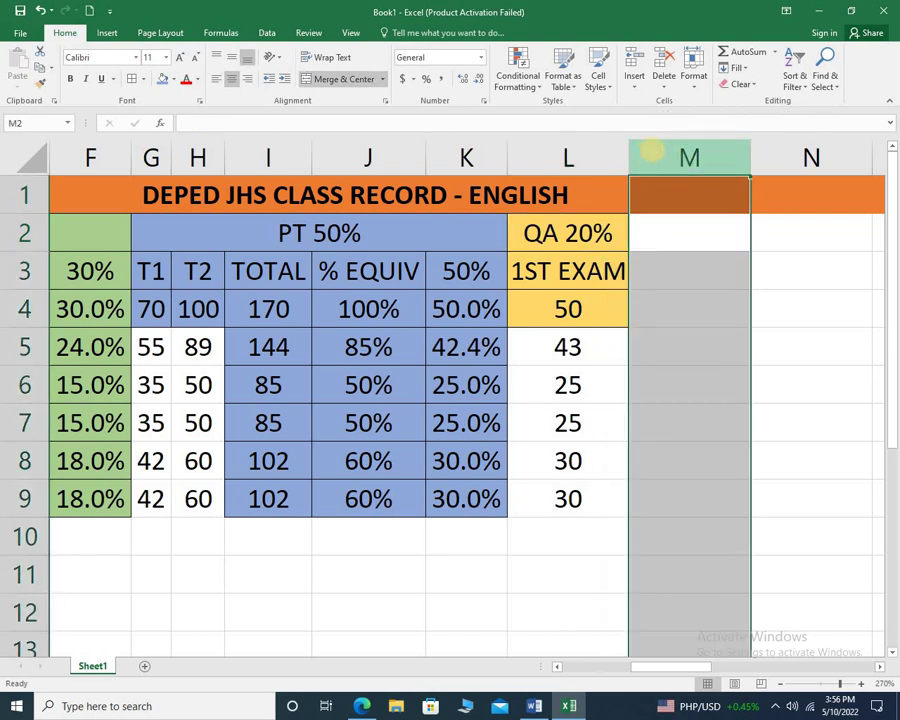
{"action": "right_click", "coordinate": [653, 155]}
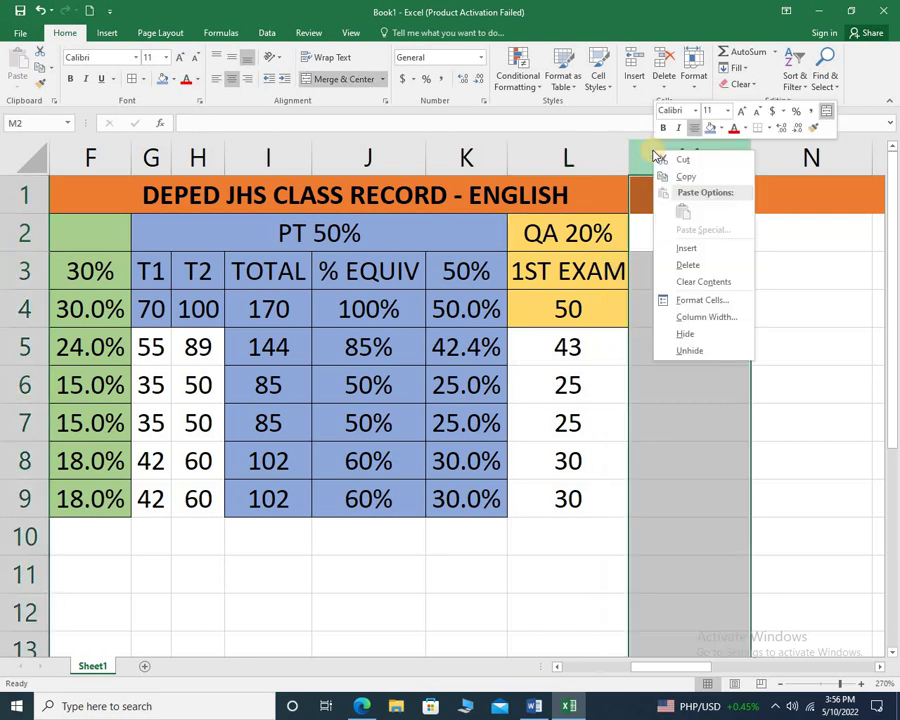
{"action": "left_click", "coordinate": [684, 248]}
{"action": "right_click", "coordinate": [779, 165]}
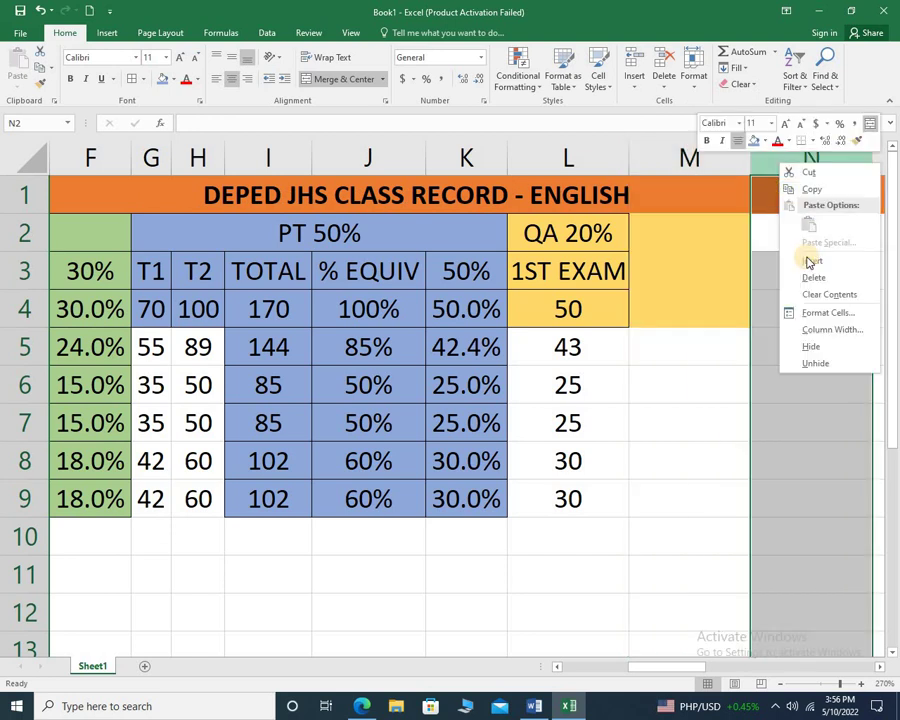
{"action": "left_click", "coordinate": [802, 257]}
{"action": "right_click", "coordinate": [690, 157]}
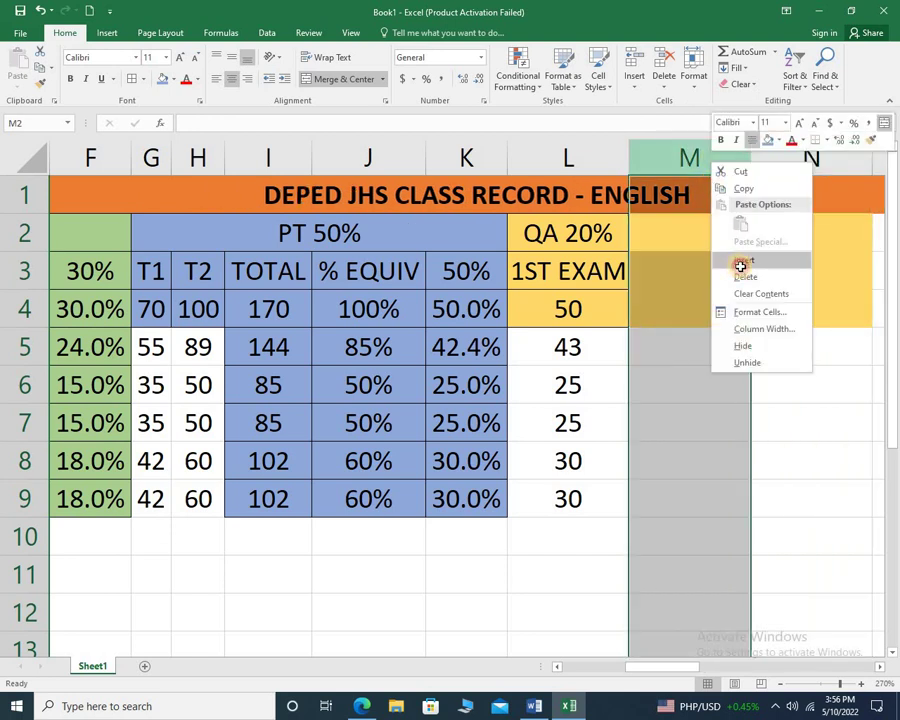
{"action": "left_click", "coordinate": [745, 261]}
{"action": "left_click", "coordinate": [185, 276]}
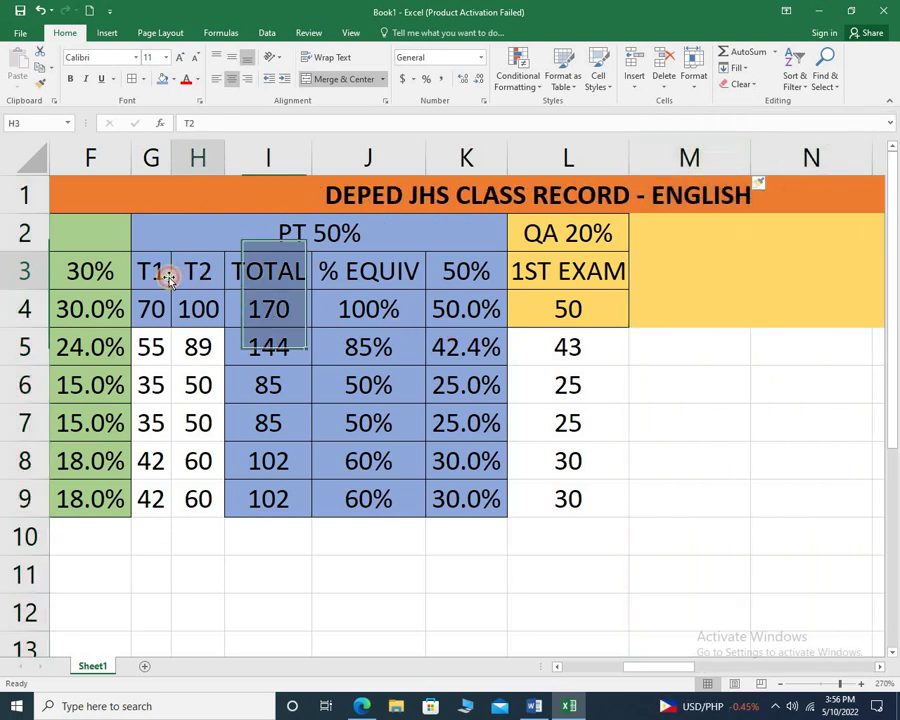
{"action": "left_click_drag", "start_coordinate": [151, 271], "coordinate": [340, 271]}
{"action": "left_click_drag", "start_coordinate": [266, 271], "coordinate": [456, 299]}
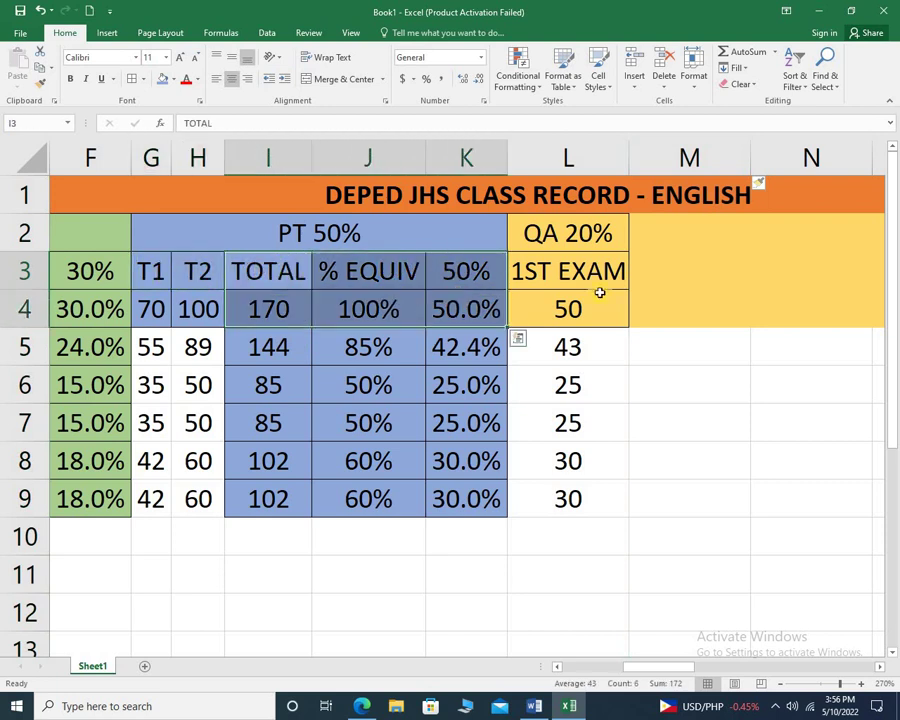
{"action": "key", "text": "ctrl+c"}
{"action": "left_click", "coordinate": [644, 277]}
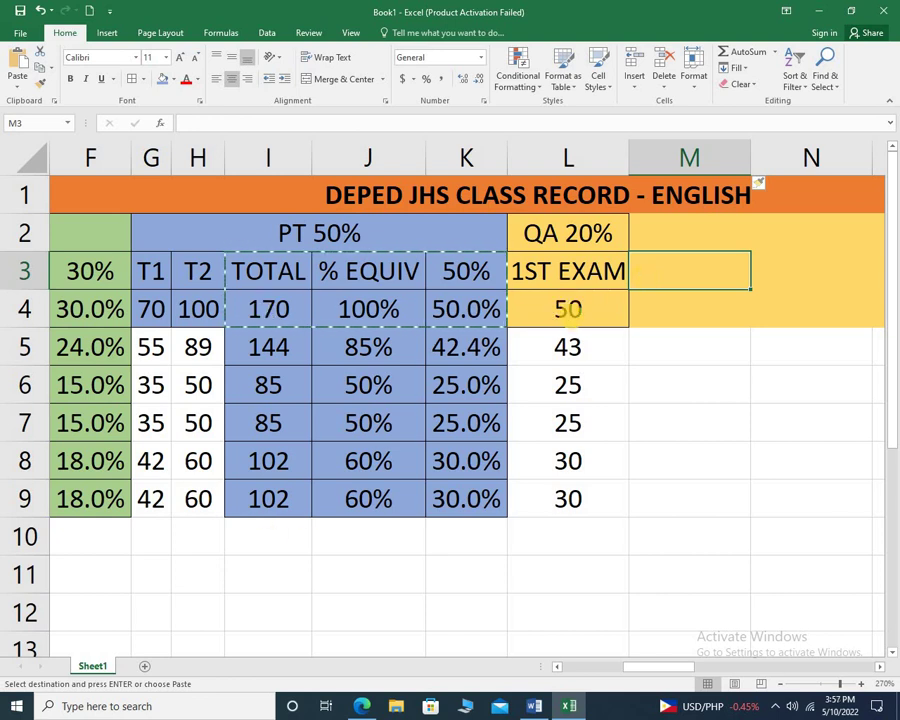
{"action": "left_click", "coordinate": [334, 312]}
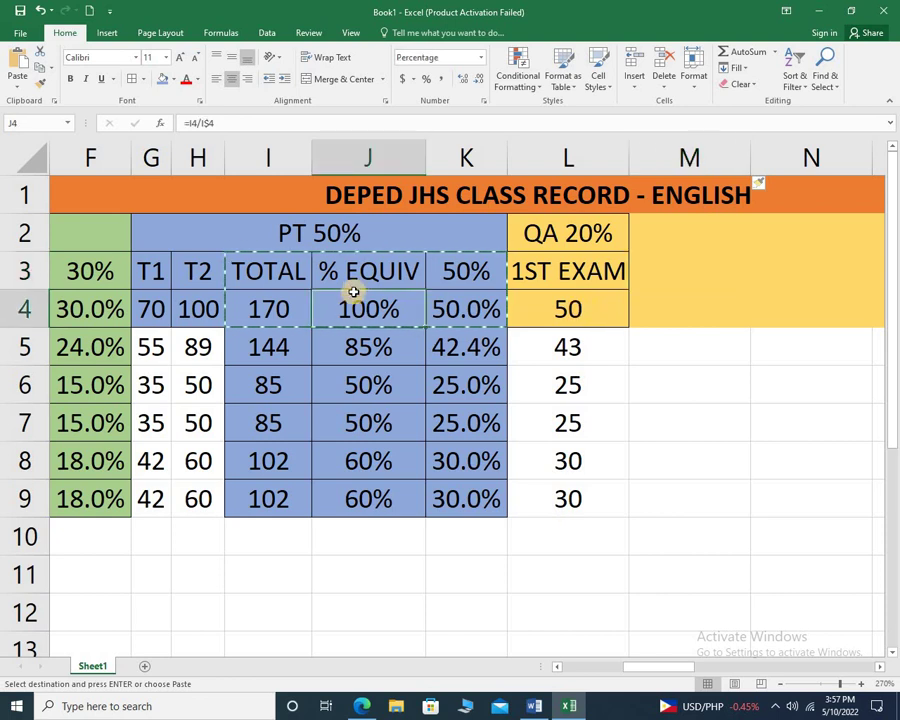
{"action": "left_click", "coordinate": [364, 276]}
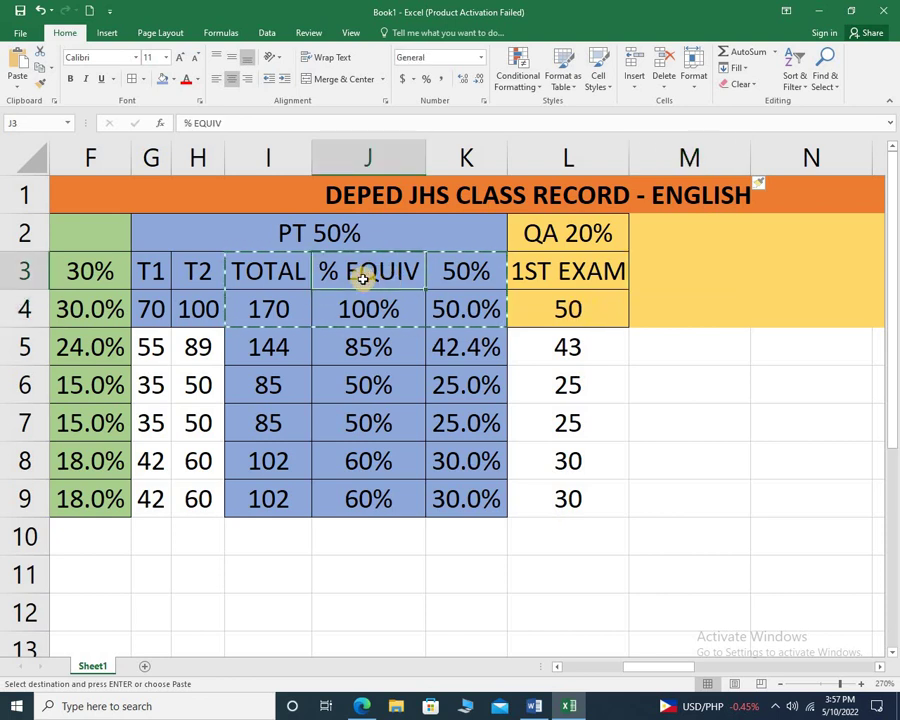
Step: Copy the PT section's % EQUIV and 50% cells J3:K4 to M3:N4 beside 1ST EXAM
{"action": "left_click_drag", "start_coordinate": [384, 273], "coordinate": [469, 304]}
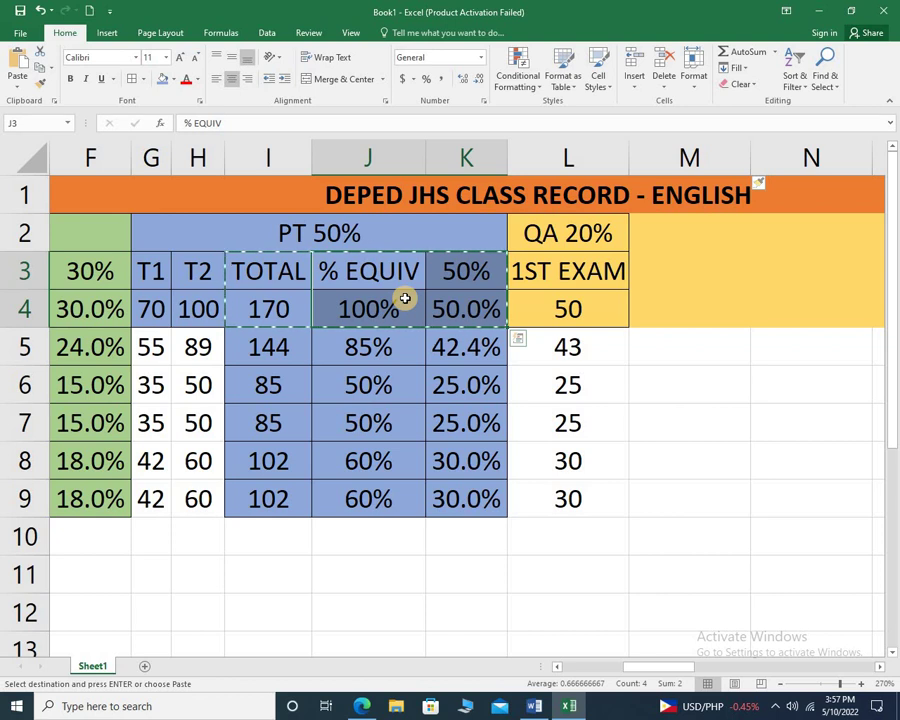
{"action": "key", "text": "ctrl+c"}
{"action": "left_click", "coordinate": [652, 277]}
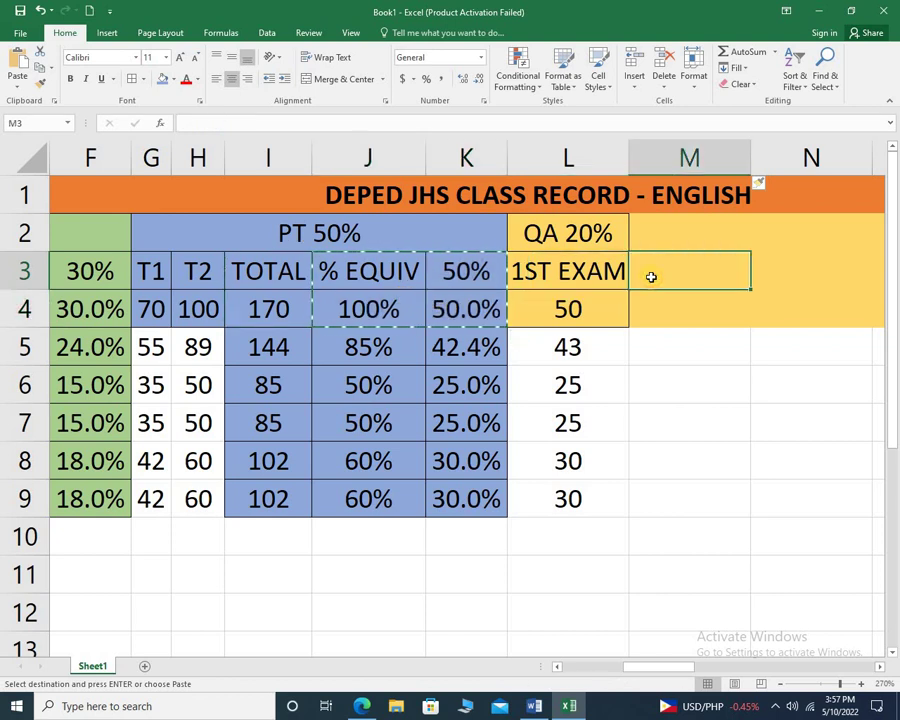
{"action": "key", "text": "ctrl+v"}
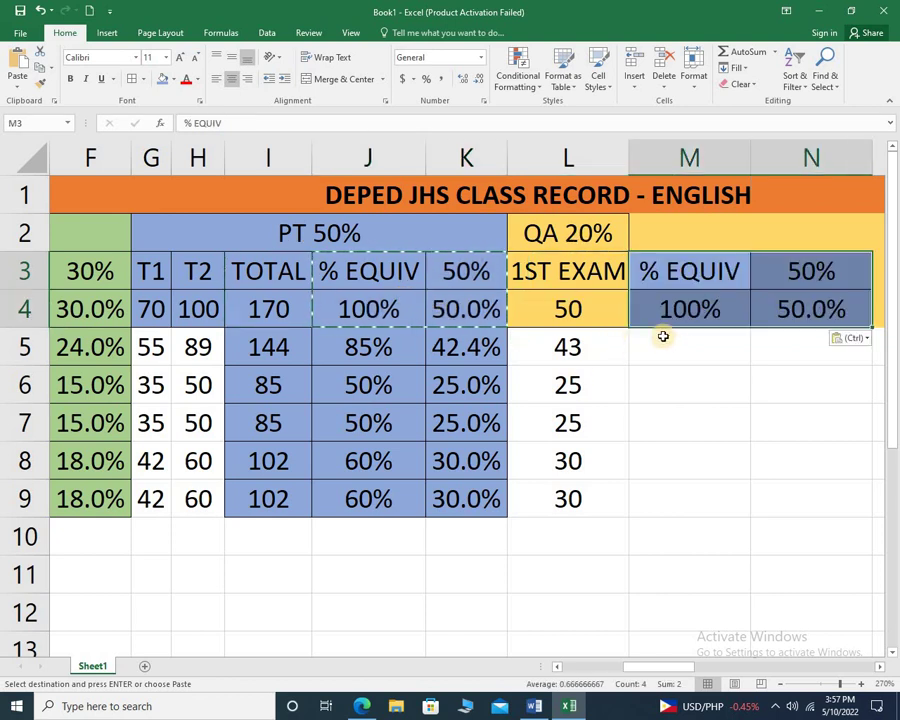
Step: Delete the surplus blank column O after the QA section's copied columns
{"action": "left_click_drag", "start_coordinate": [682, 661], "coordinate": [717, 661]}
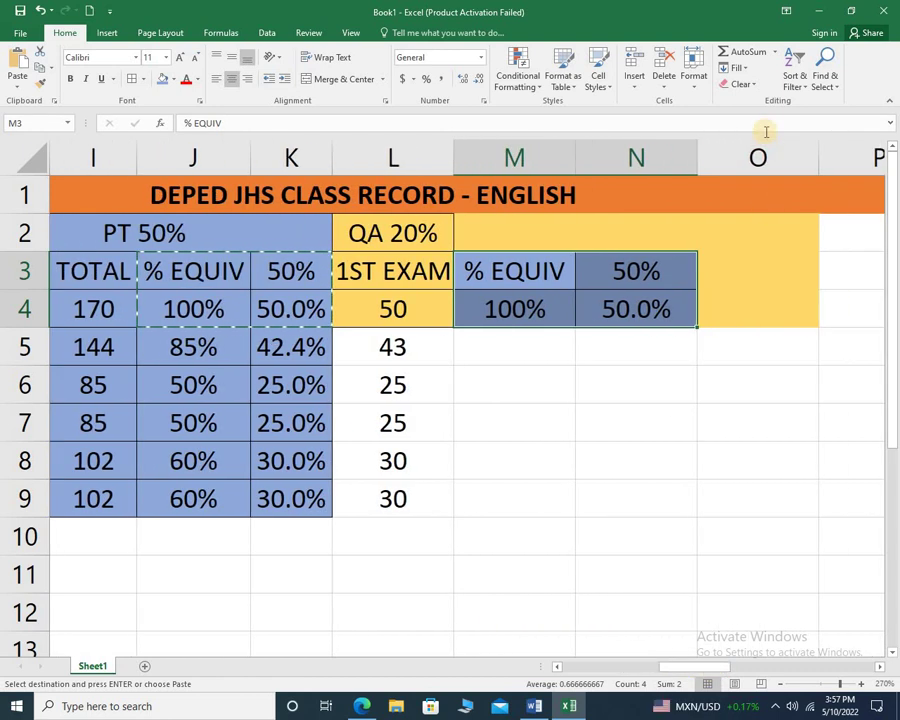
{"action": "right_click", "coordinate": [762, 145]}
{"action": "left_click", "coordinate": [644, 266]}
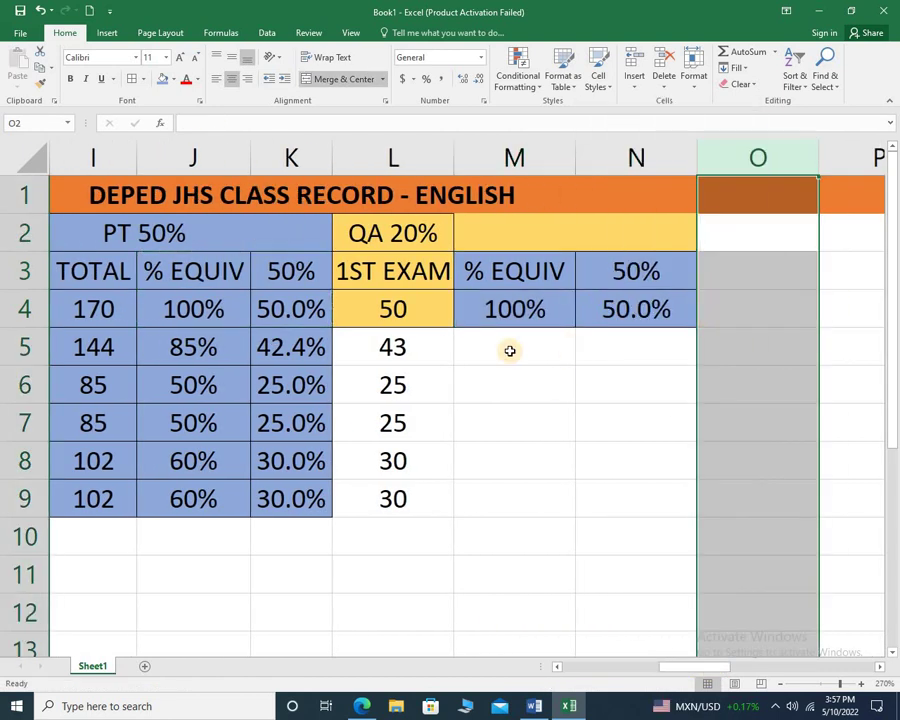
{"action": "left_click", "coordinate": [508, 348]}
Step: Fill M3:N4 with the gold colour of the QA section
{"action": "left_click_drag", "start_coordinate": [505, 270], "coordinate": [607, 307]}
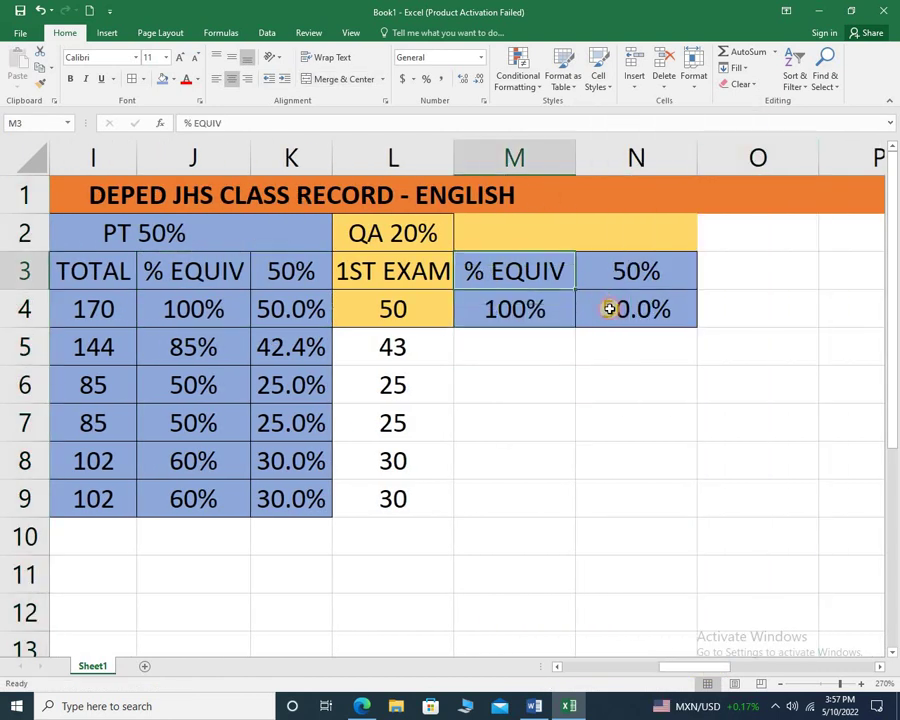
{"action": "left_click", "coordinate": [175, 80]}
{"action": "left_click", "coordinate": [236, 142]}
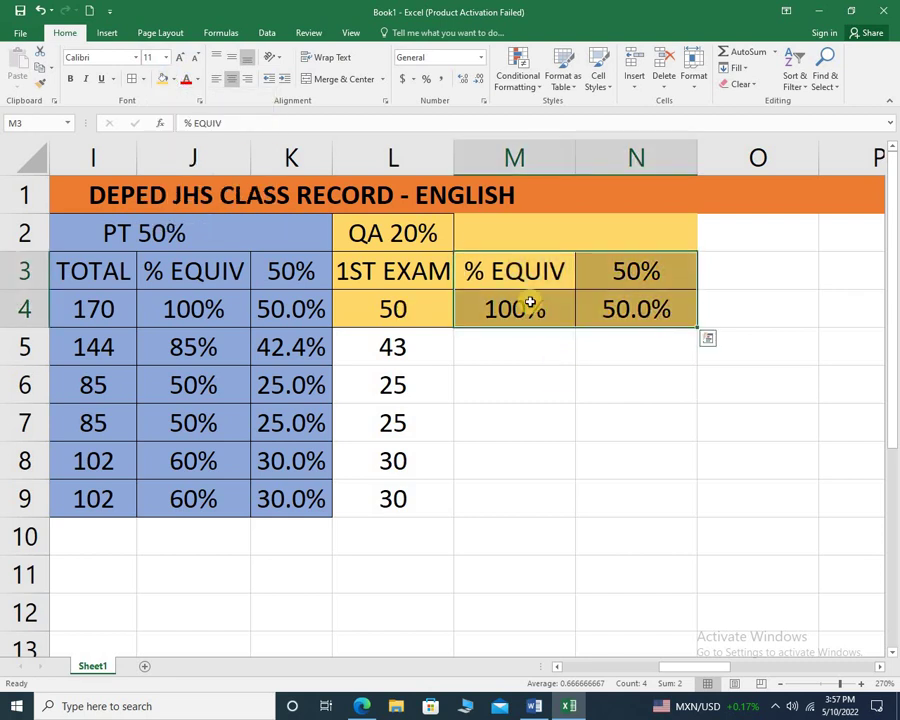
Step: Merge and centre the QA 20% header across L2:N2
{"action": "left_click", "coordinate": [420, 233]}
{"action": "left_click_drag", "start_coordinate": [590, 234], "coordinate": [592, 233]}
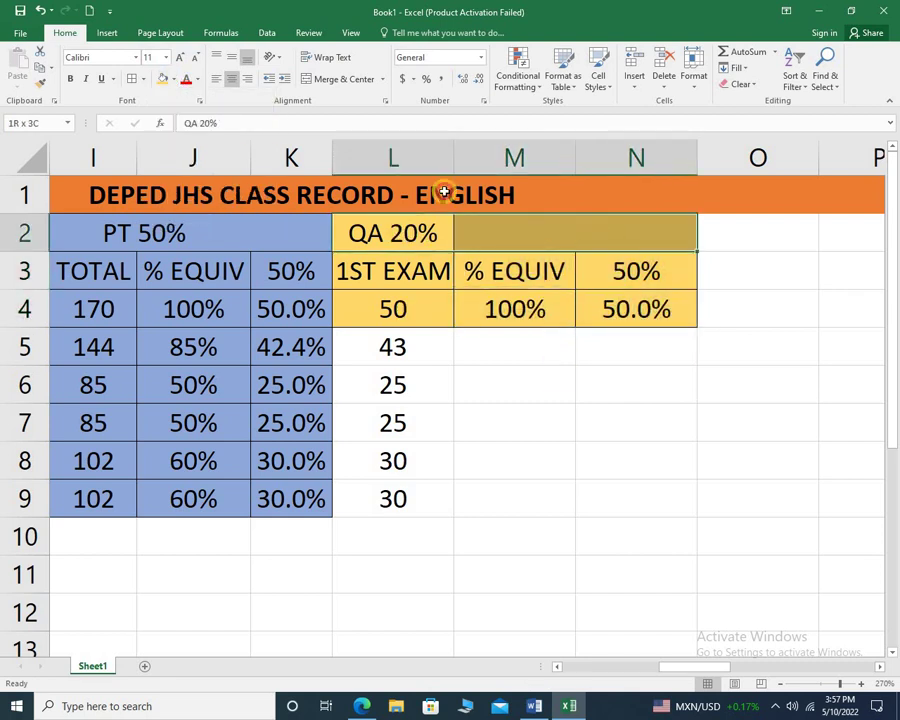
{"action": "left_click", "coordinate": [343, 86]}
{"action": "left_click", "coordinate": [343, 88]}
{"action": "left_click", "coordinate": [342, 88]}
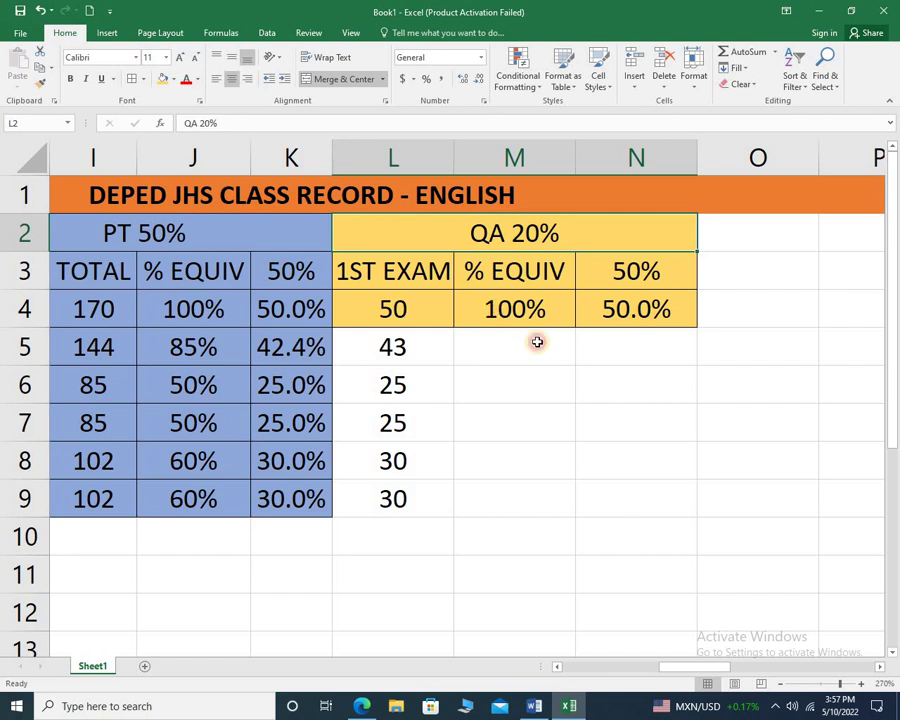
Step: Set the QA section's weight heading in N3 to 20%
{"action": "left_click", "coordinate": [520, 315]}
{"action": "left_click", "coordinate": [622, 316]}
{"action": "left_click", "coordinate": [624, 280]}
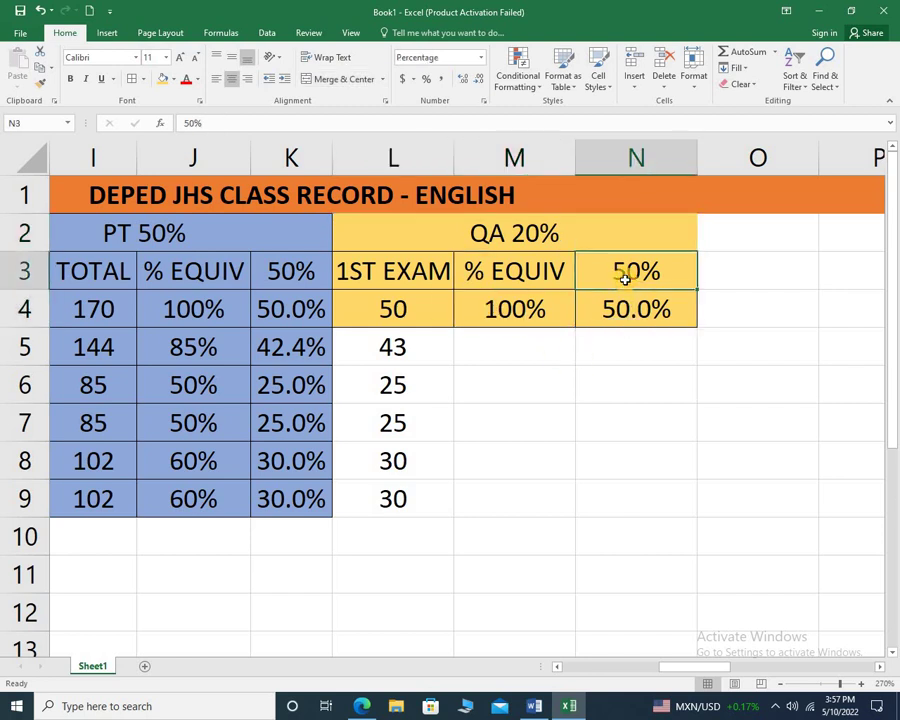
{"action": "left_click", "coordinate": [509, 240]}
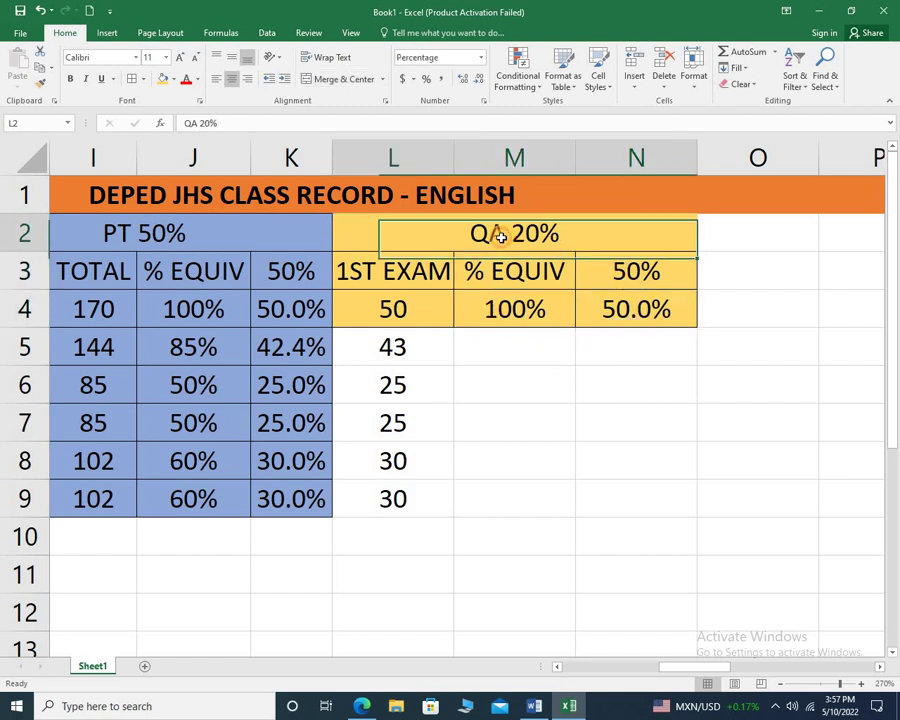
{"action": "left_click", "coordinate": [660, 277]}
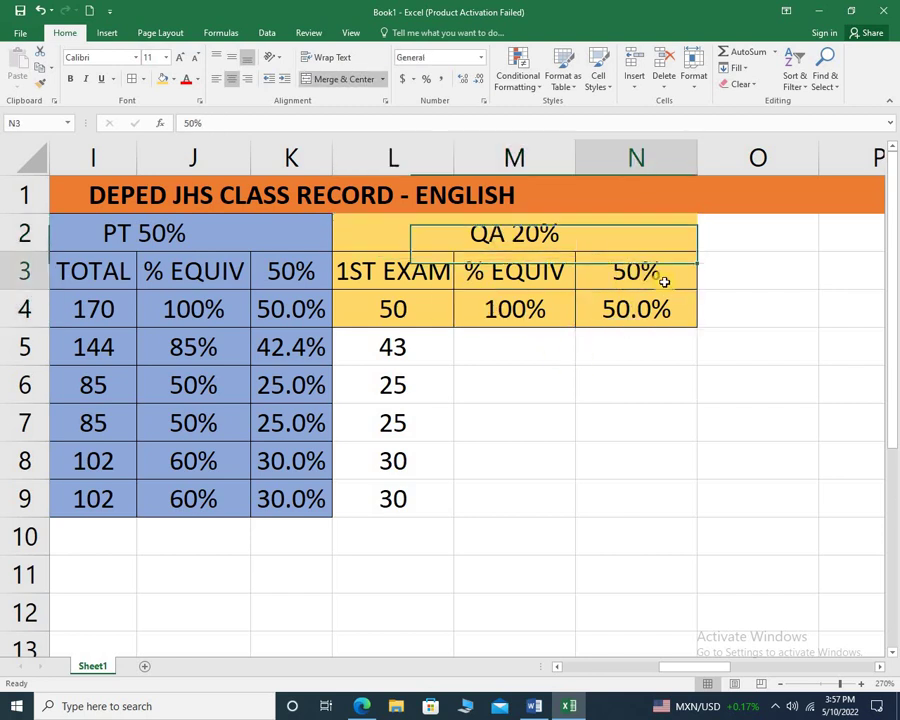
{"action": "double_click", "coordinate": [193, 122]}
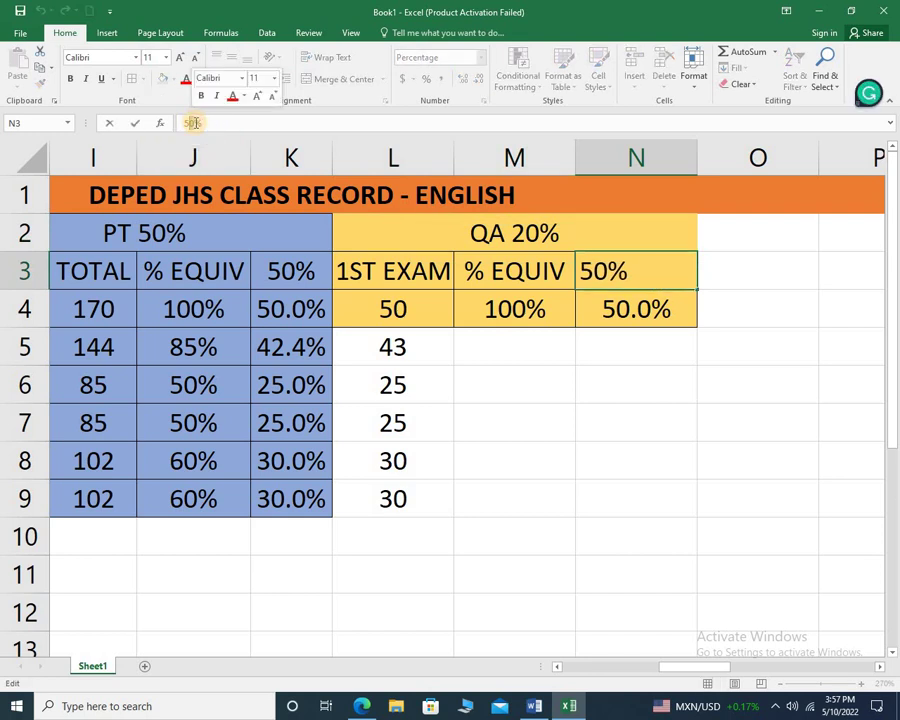
{"action": "left_click", "coordinate": [193, 122]}
{"action": "key", "text": "BackSpace"}
{"action": "type", "text": "2"}
{"action": "key", "text": "Return"}
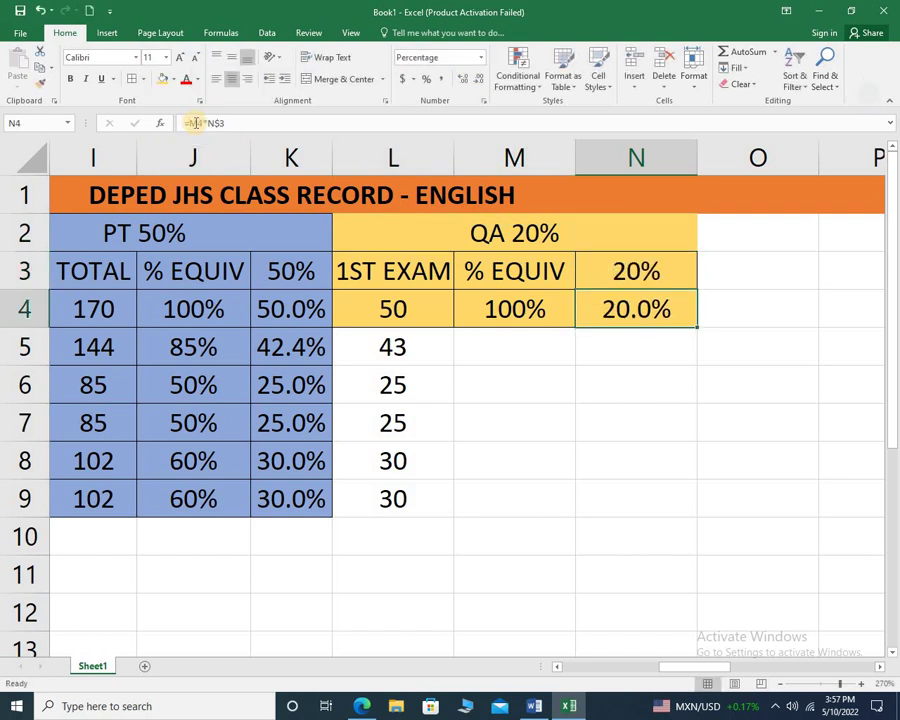
Step: Fill the QA section's % EQUIV and 20% formulas from M4:N4 down to row 9
{"action": "left_click_drag", "start_coordinate": [526, 309], "coordinate": [702, 513]}
{"action": "left_click", "coordinate": [488, 377]}
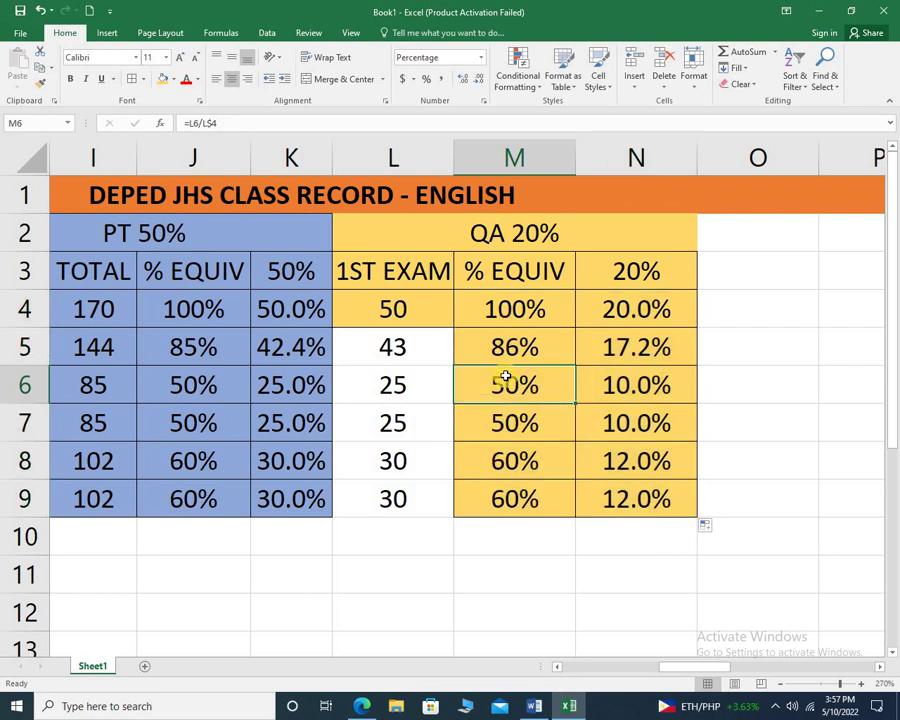
{"action": "left_click", "coordinate": [494, 421]}
{"action": "left_click", "coordinate": [641, 331]}
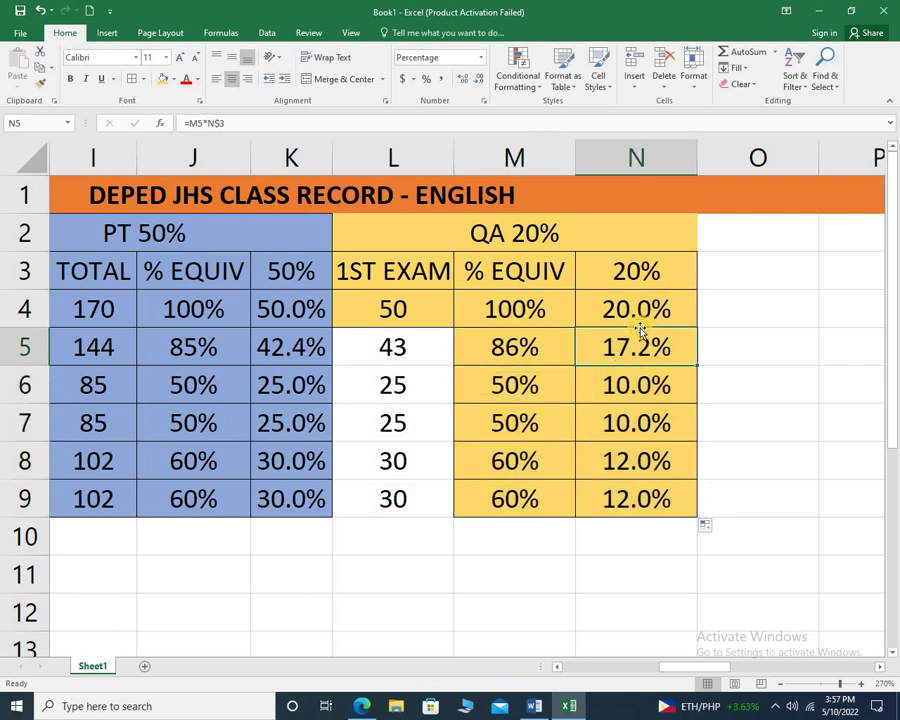
Step: Add borders to the merged QA 20% header and fit column N's width to its contents
{"action": "left_click", "coordinate": [614, 232]}
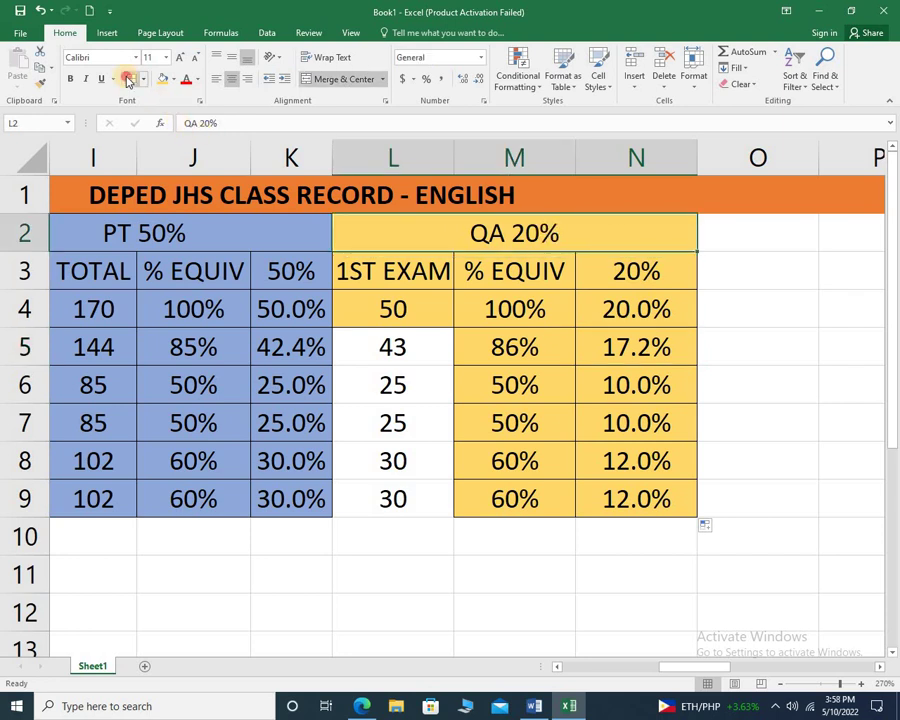
{"action": "double_click", "coordinate": [576, 152]}
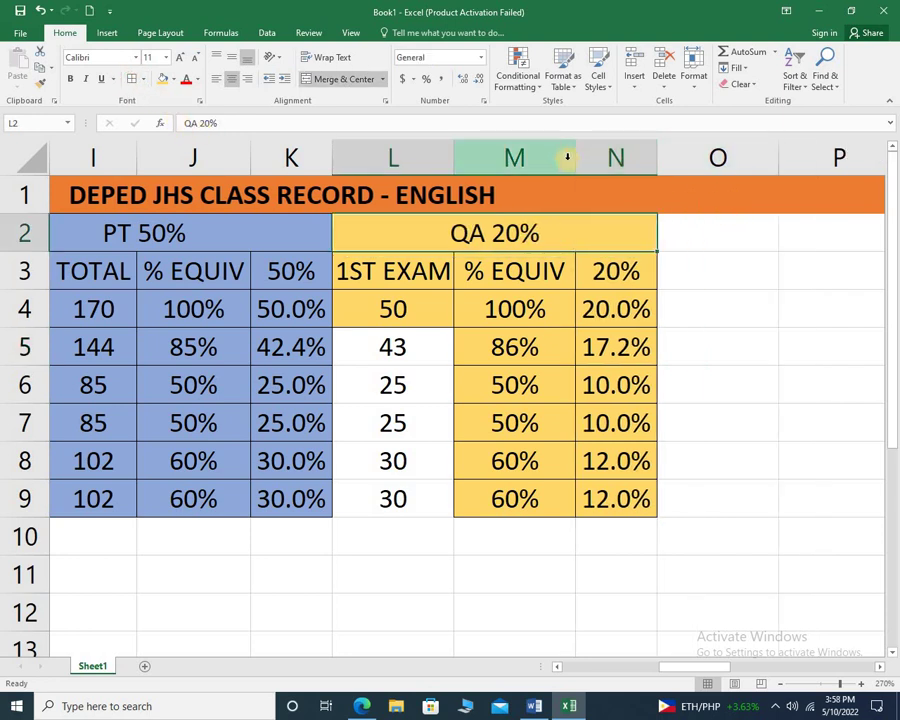
{"action": "scroll", "coordinate": [444, 320], "scroll_direction": "down", "scroll_amount": 5}
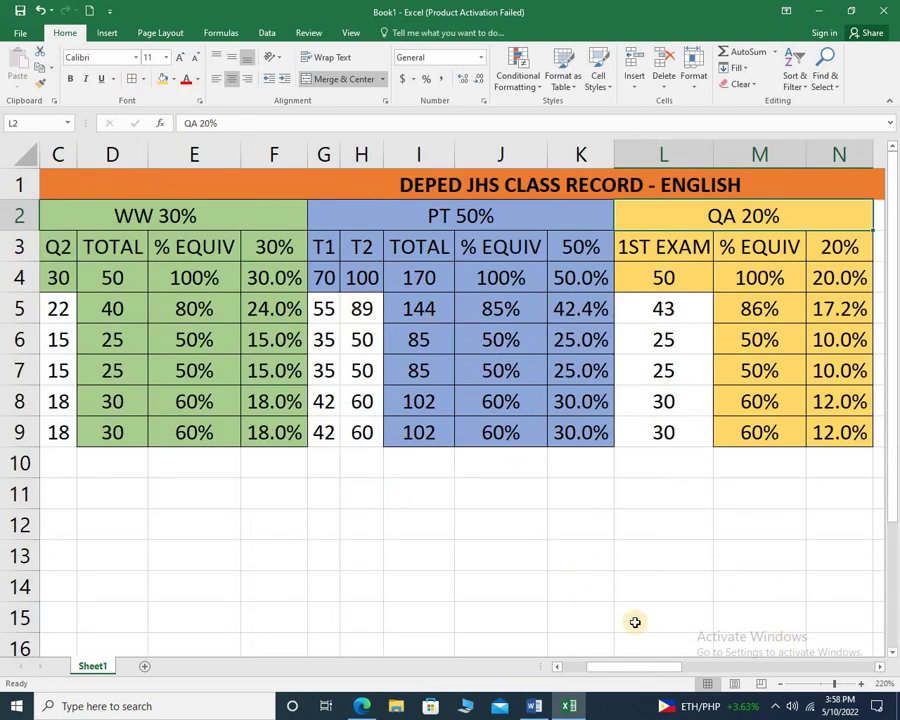
Step: Make the weighted-score columns F, K and N bold
{"action": "left_click", "coordinate": [285, 242]}
{"action": "left_click", "coordinate": [274, 150]}
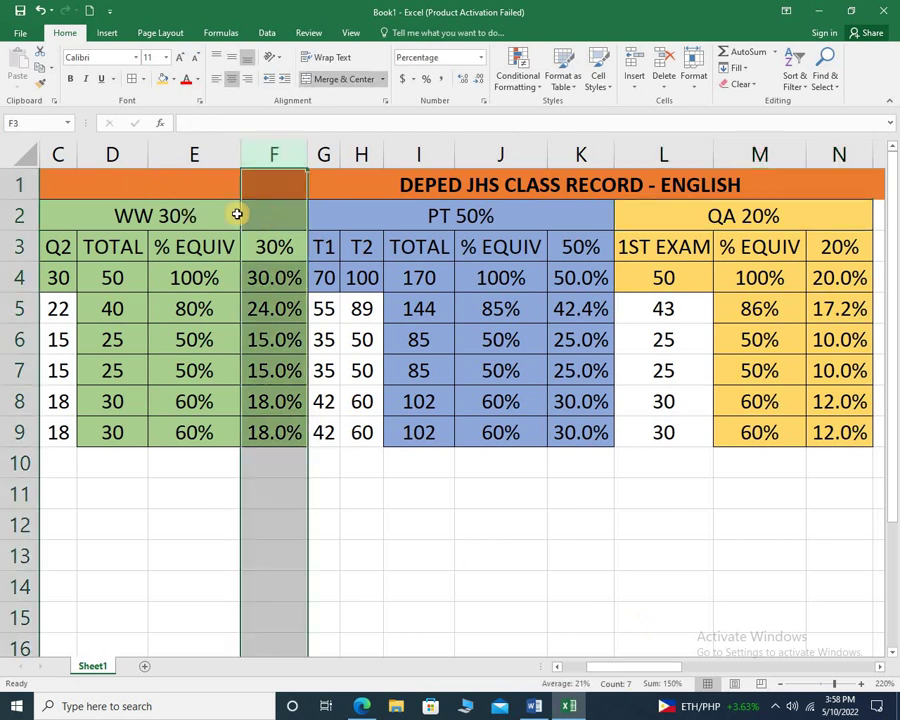
{"action": "left_click", "coordinate": [70, 78]}
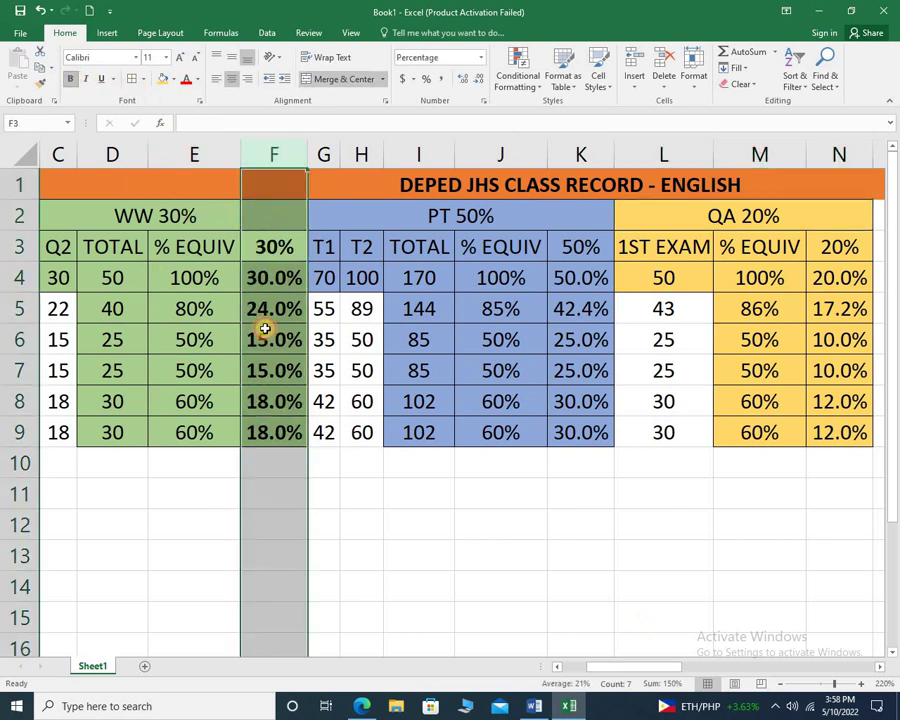
{"action": "left_click", "coordinate": [578, 152]}
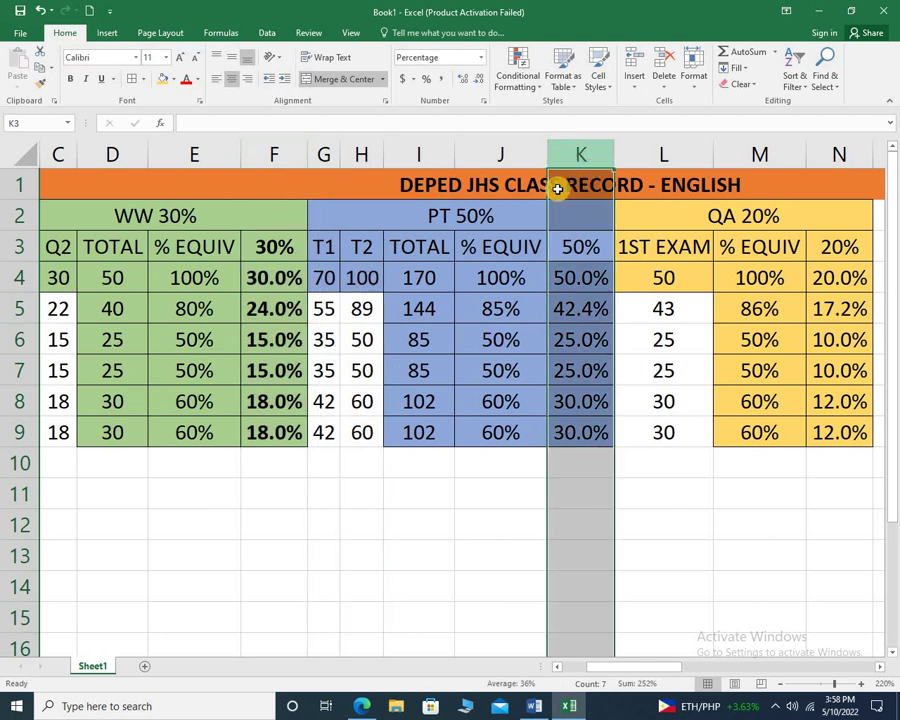
{"action": "left_click", "coordinate": [72, 79]}
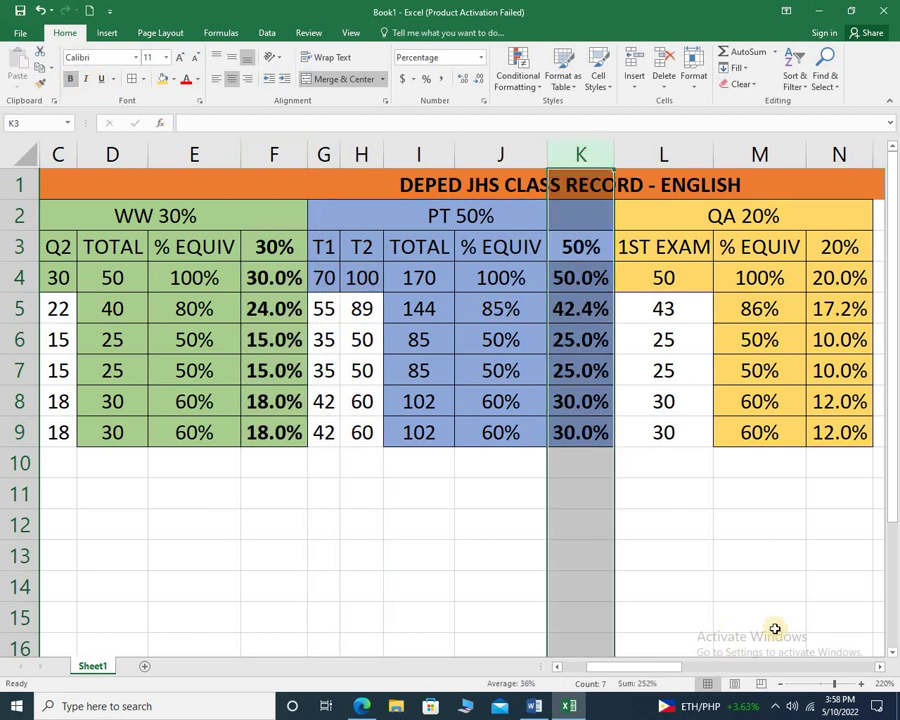
{"action": "left_click", "coordinate": [837, 156]}
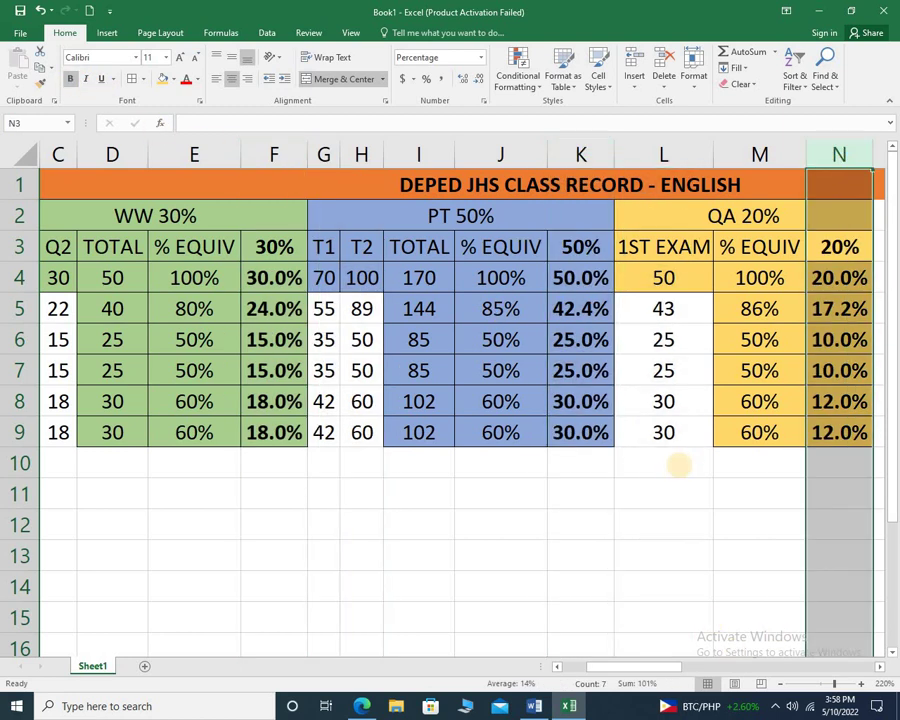
{"action": "left_click", "coordinate": [269, 279]}
{"action": "left_click", "coordinate": [836, 279]}
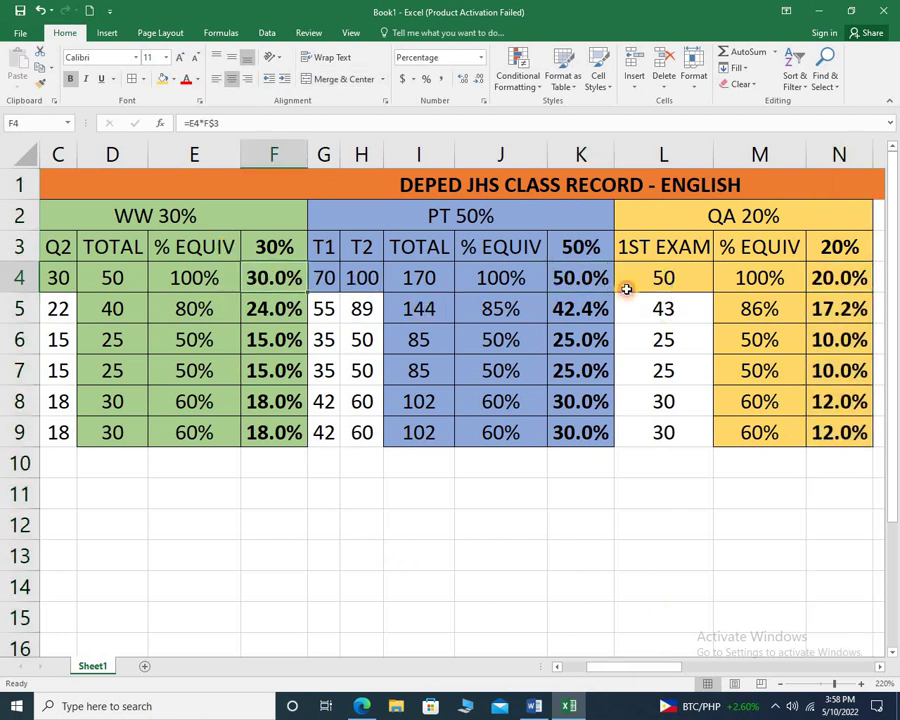
Step: Enter the heading INITIAL in O2 and GRADE in O3, beside the QA section
{"action": "left_click_drag", "start_coordinate": [638, 667], "coordinate": [676, 668]}
{"action": "left_click", "coordinate": [718, 221]}
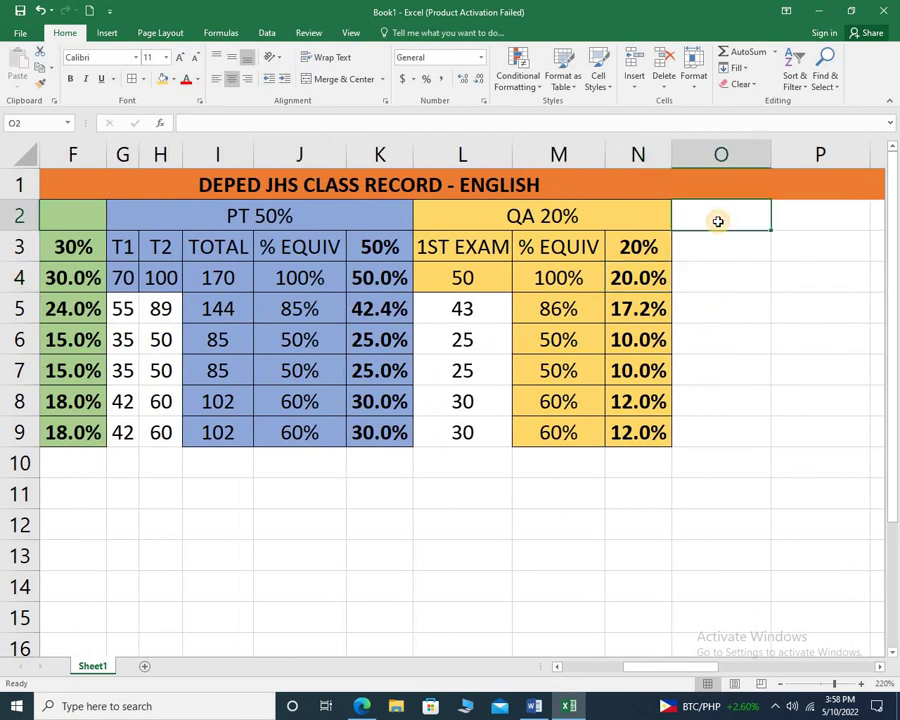
{"action": "type", "text": "INITIAL"}
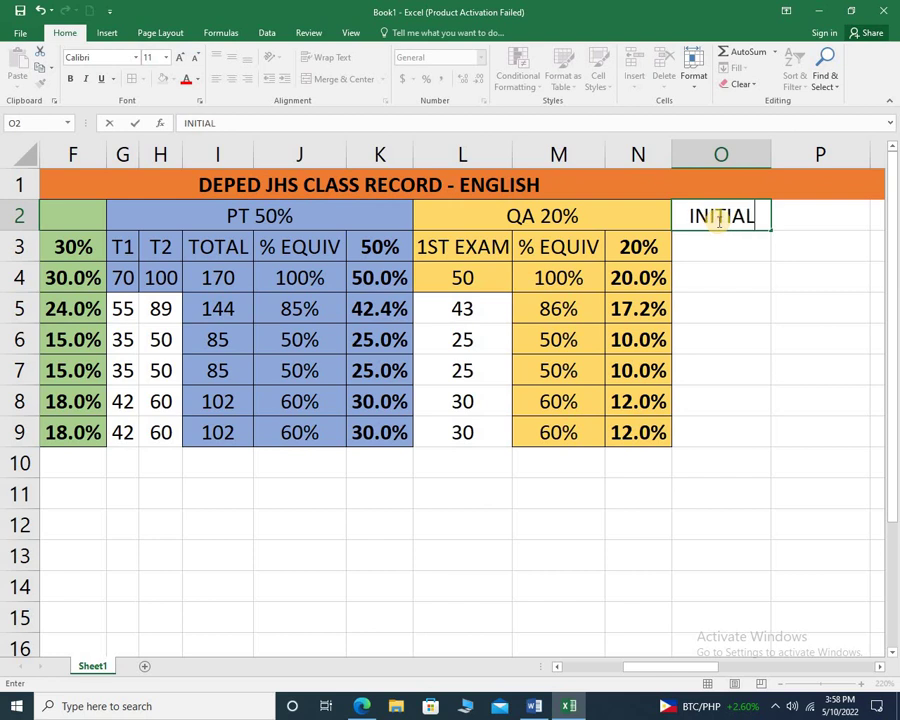
{"action": "key", "text": "Return"}
{"action": "type", "text": "GRADE"}
{"action": "key", "text": "Return"}
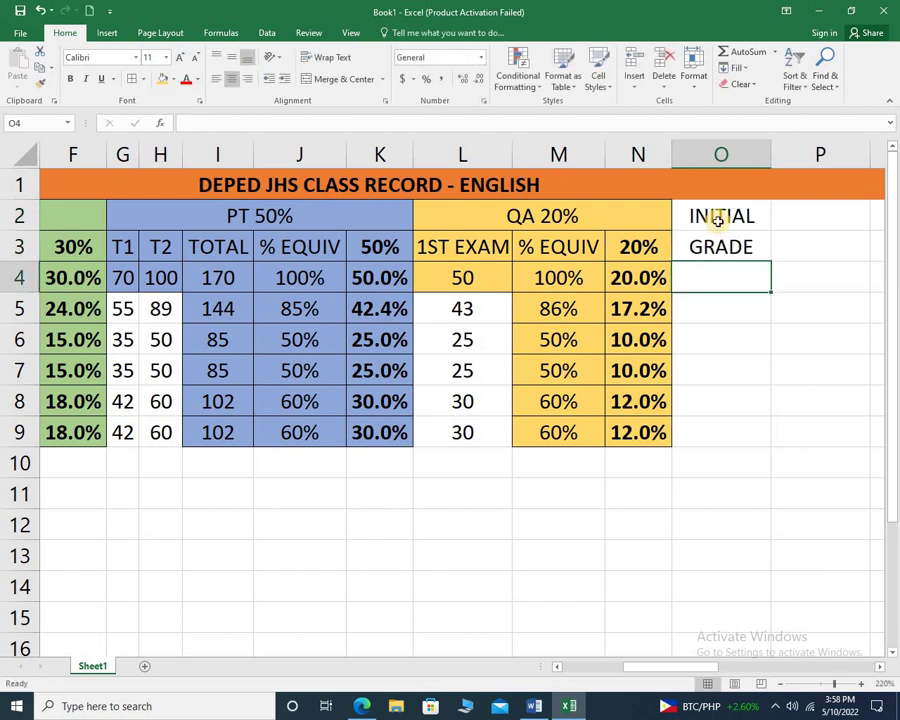
Step: Calculate the initial grade in O4 by adding the three weighted scores with =F4+K4+N4
{"action": "type", "text": "="}
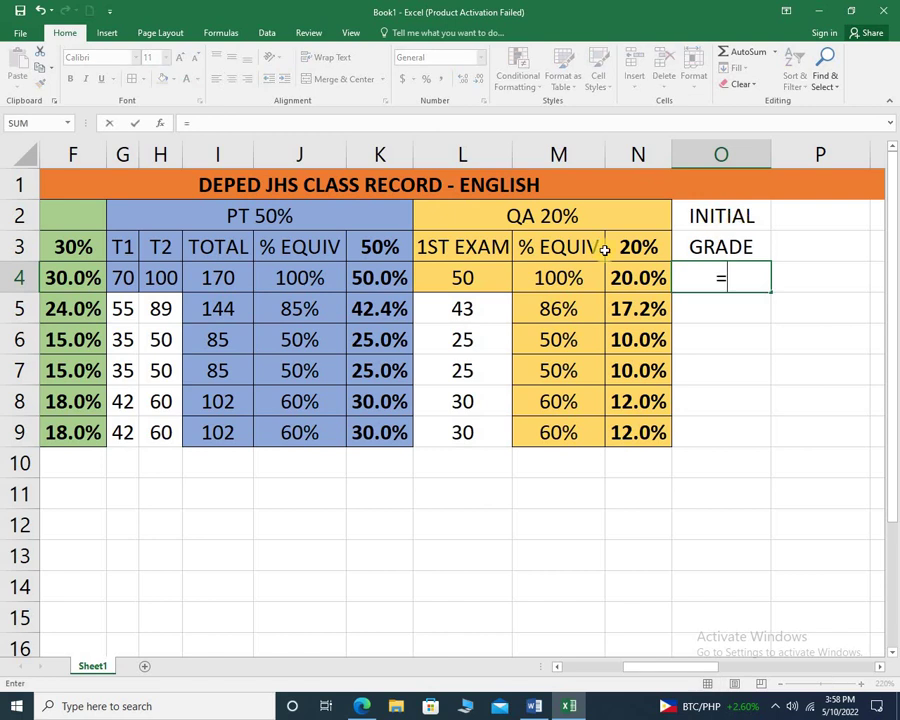
{"action": "left_click", "coordinate": [72, 279]}
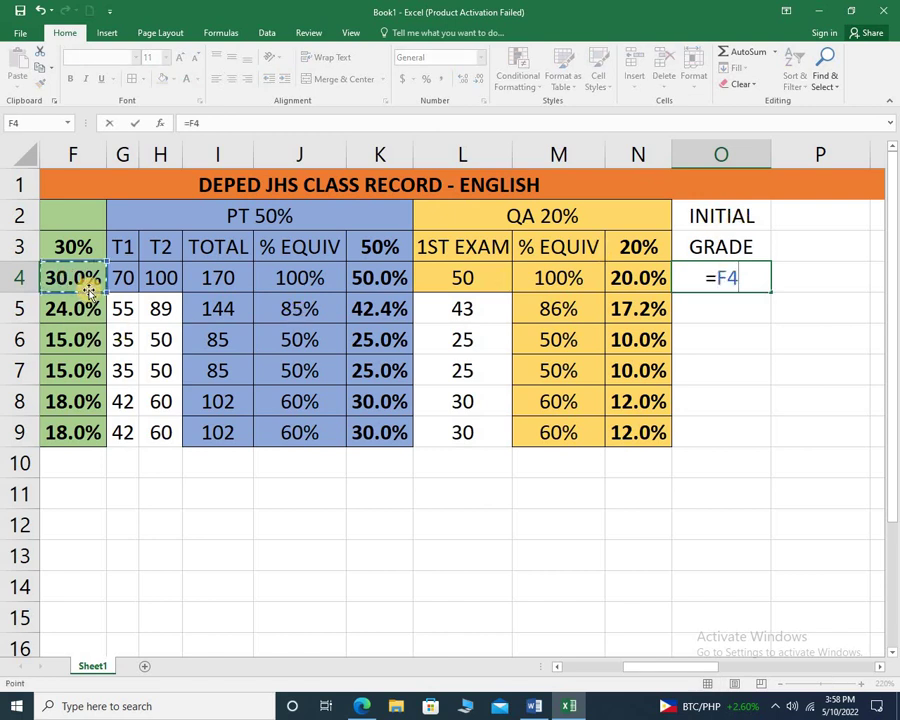
{"action": "type", "text": "+"}
{"action": "left_click", "coordinate": [373, 283]}
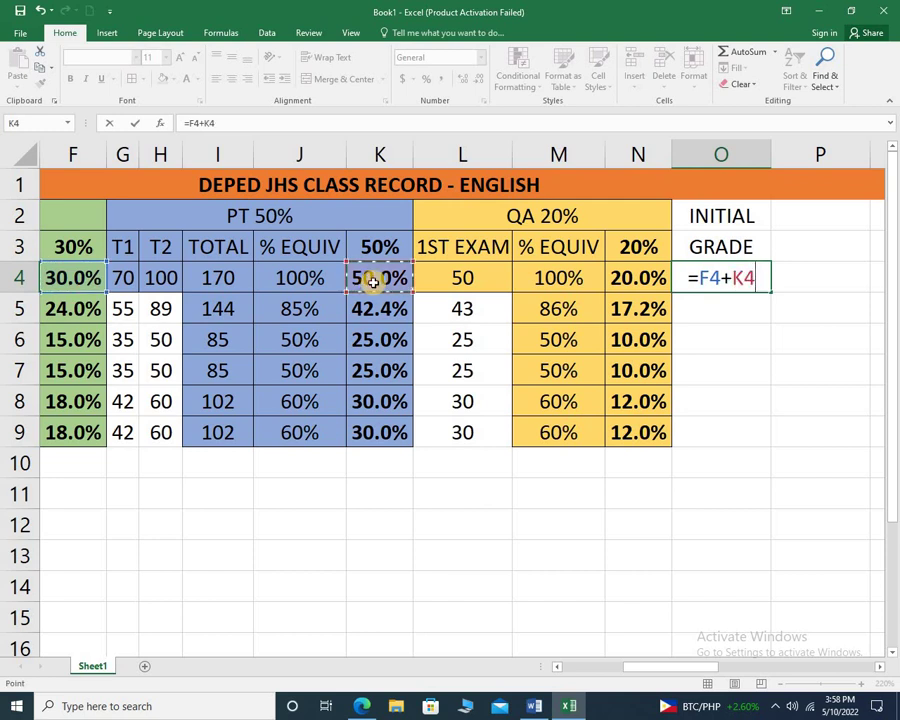
{"action": "type", "text": "+"}
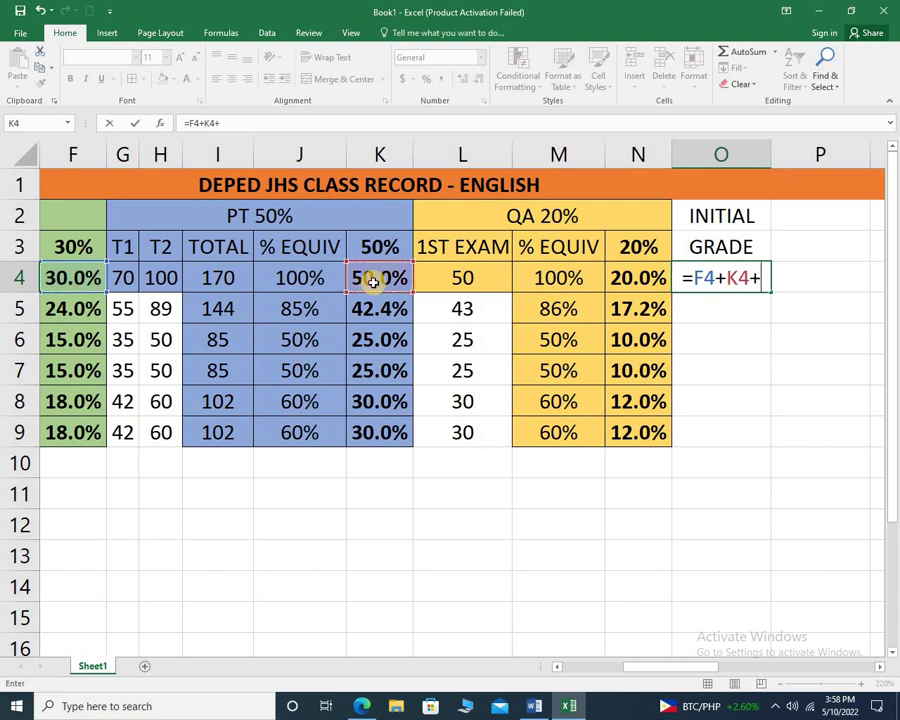
{"action": "left_click", "coordinate": [627, 280]}
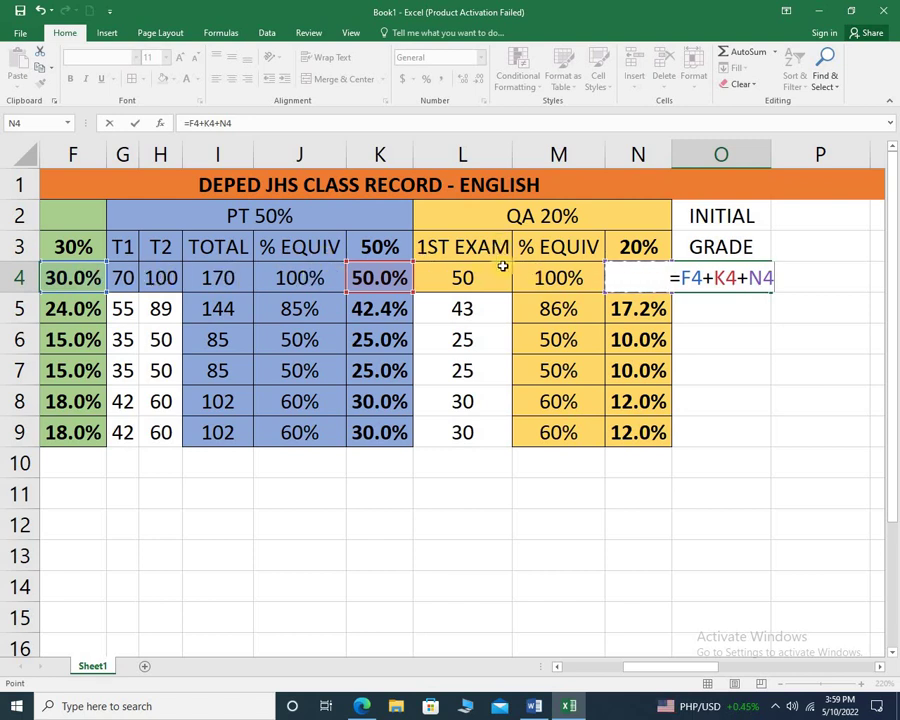
{"action": "key", "text": "Return"}
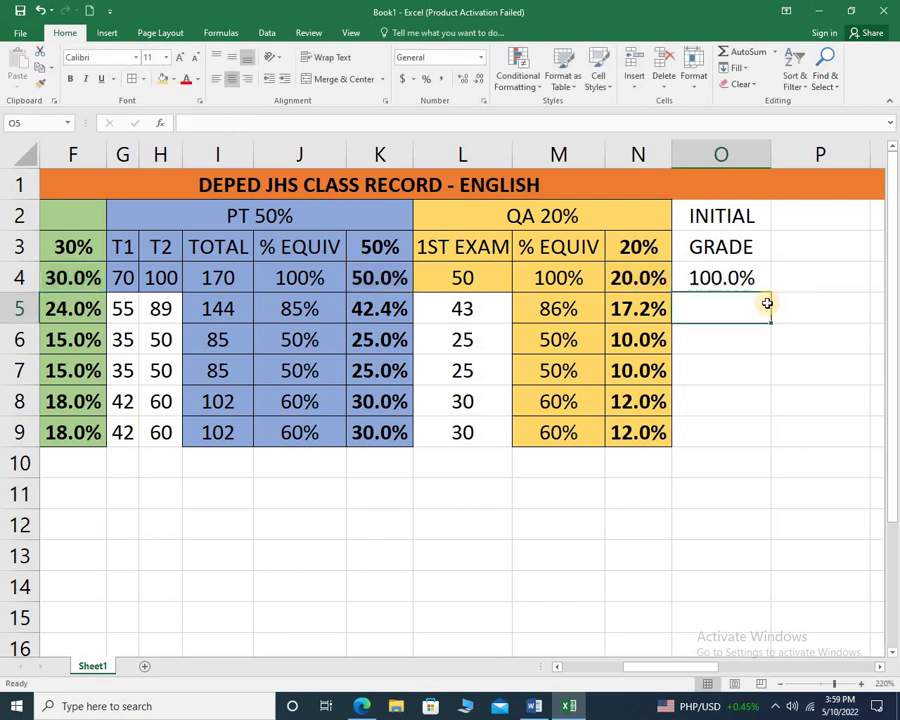
Step: Fill the initial grade formula from O4 down to O9 and check the copied formulas
{"action": "left_click", "coordinate": [738, 282]}
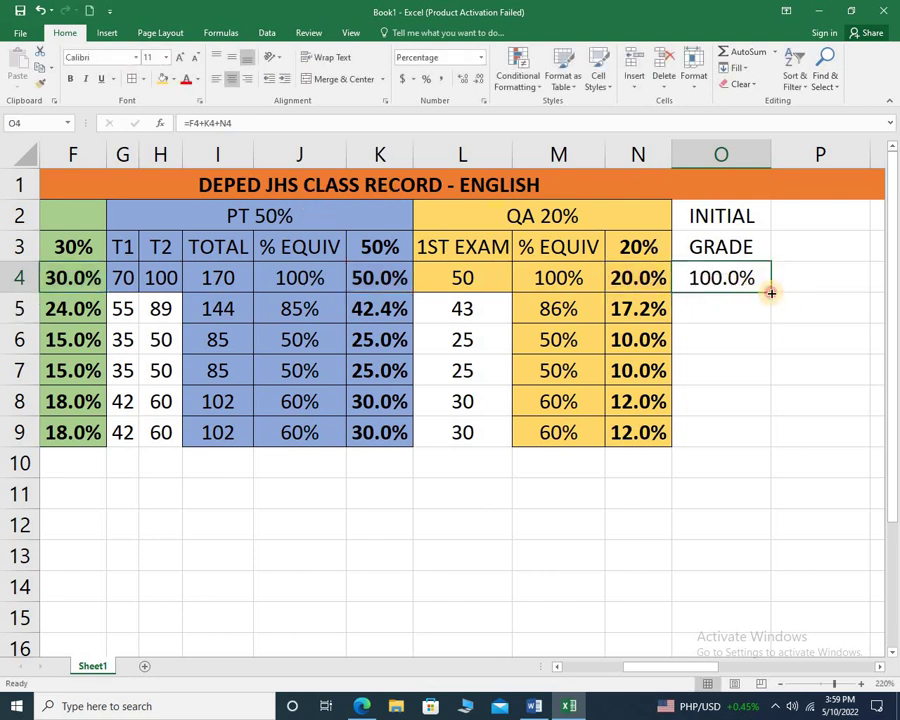
{"action": "left_click_drag", "start_coordinate": [771, 293], "coordinate": [770, 442]}
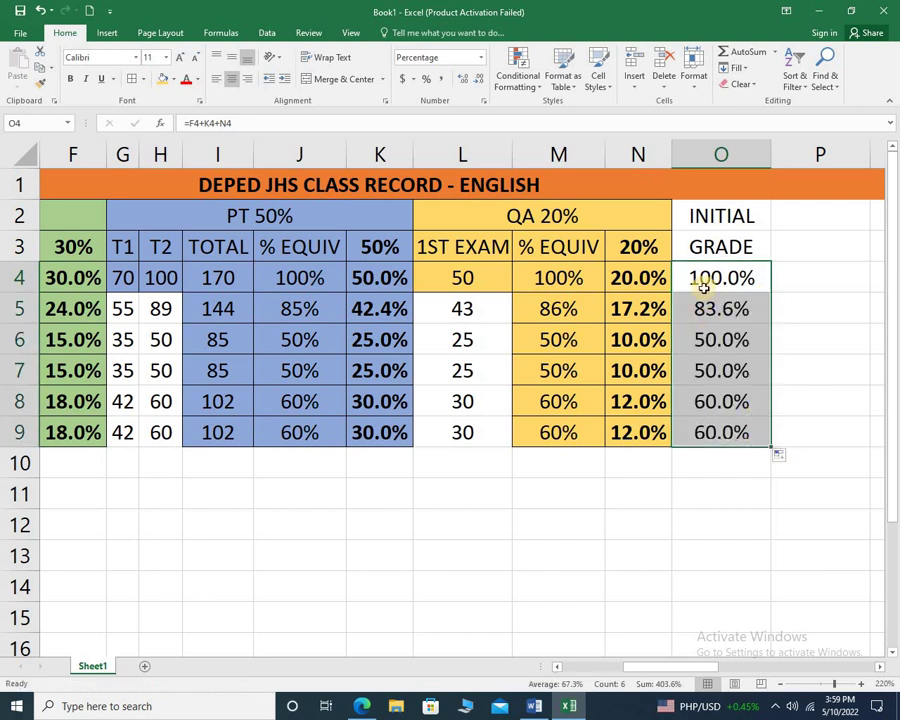
{"action": "left_click", "coordinate": [716, 313]}
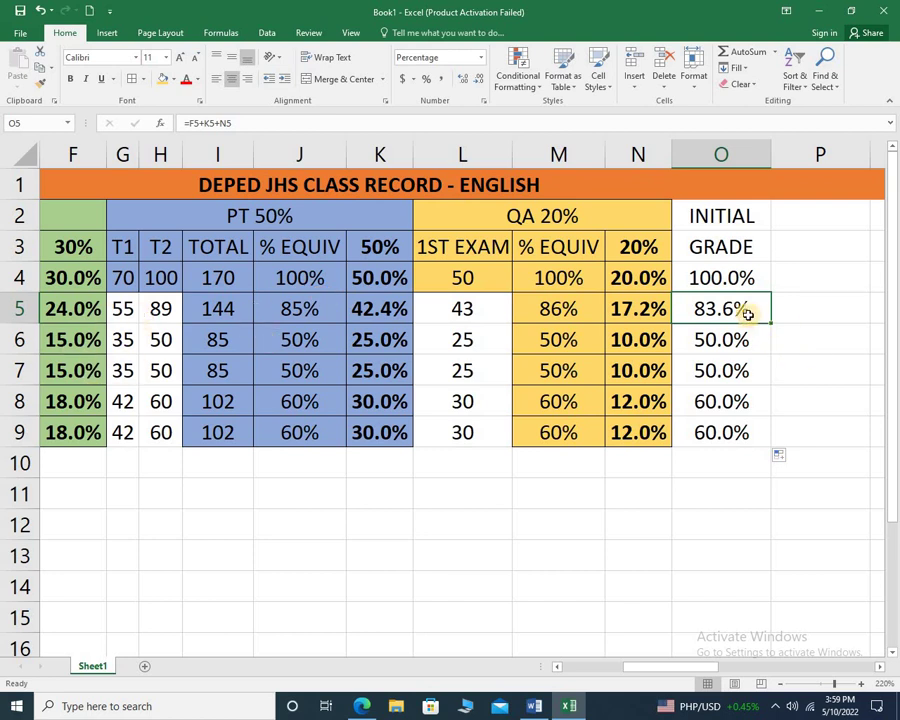
{"action": "left_click", "coordinate": [733, 340]}
{"action": "left_click", "coordinate": [728, 370]}
{"action": "left_click", "coordinate": [708, 400]}
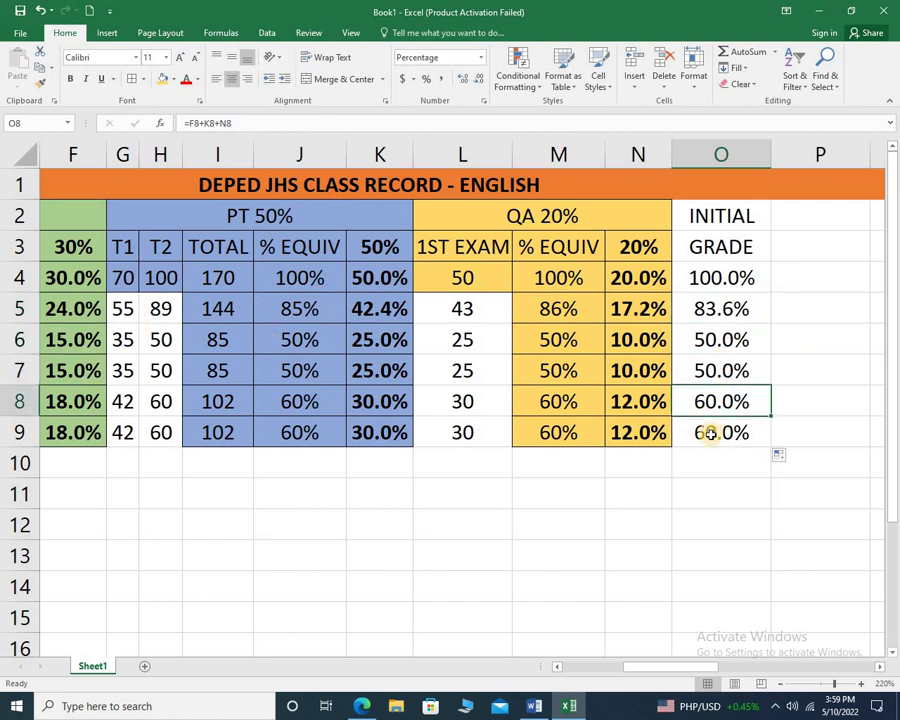
{"action": "left_click", "coordinate": [709, 432]}
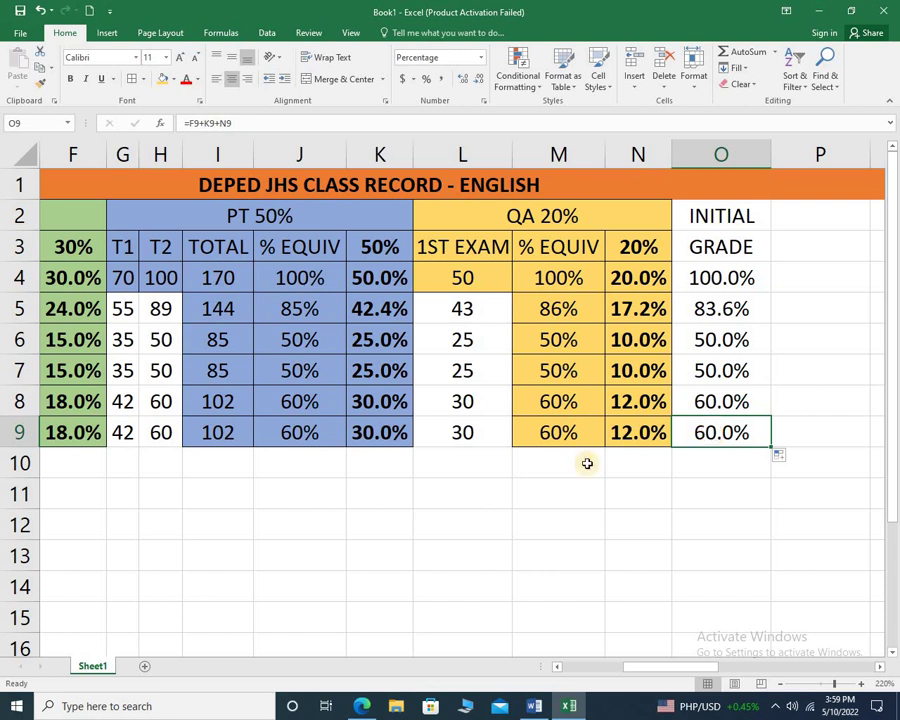
Step: Switch to the browser and look up the transmuted grade for an initial grade of 60.00 in the DepEd Transmutation Table
{"action": "left_click", "coordinate": [362, 706]}
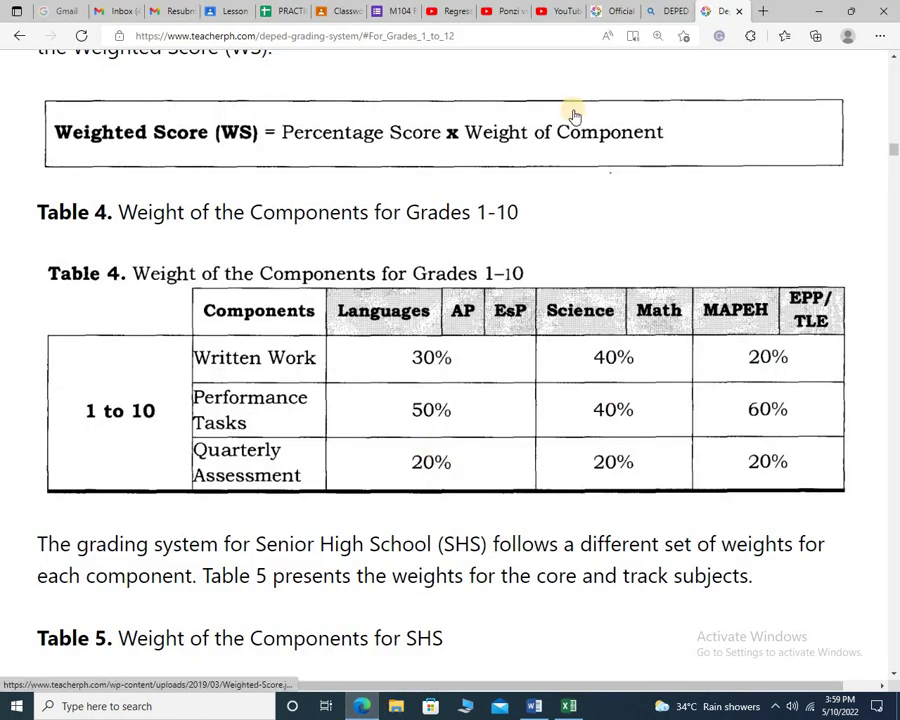
{"action": "left_click", "coordinate": [610, 11]}
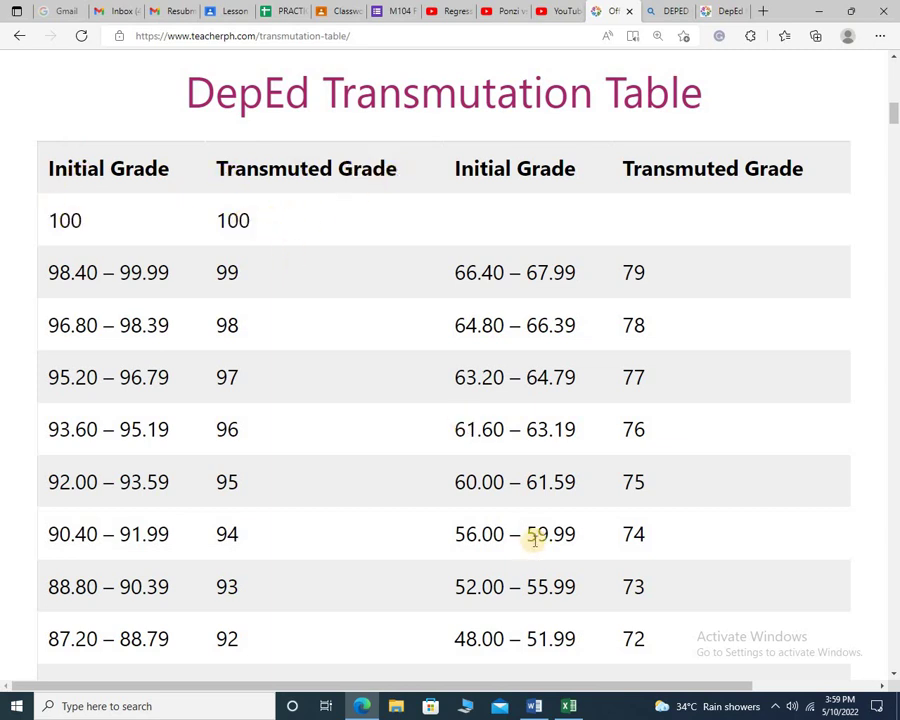
{"action": "left_click_drag", "start_coordinate": [460, 480], "coordinate": [516, 483]}
{"action": "left_click_drag", "start_coordinate": [624, 481], "coordinate": [657, 487]}
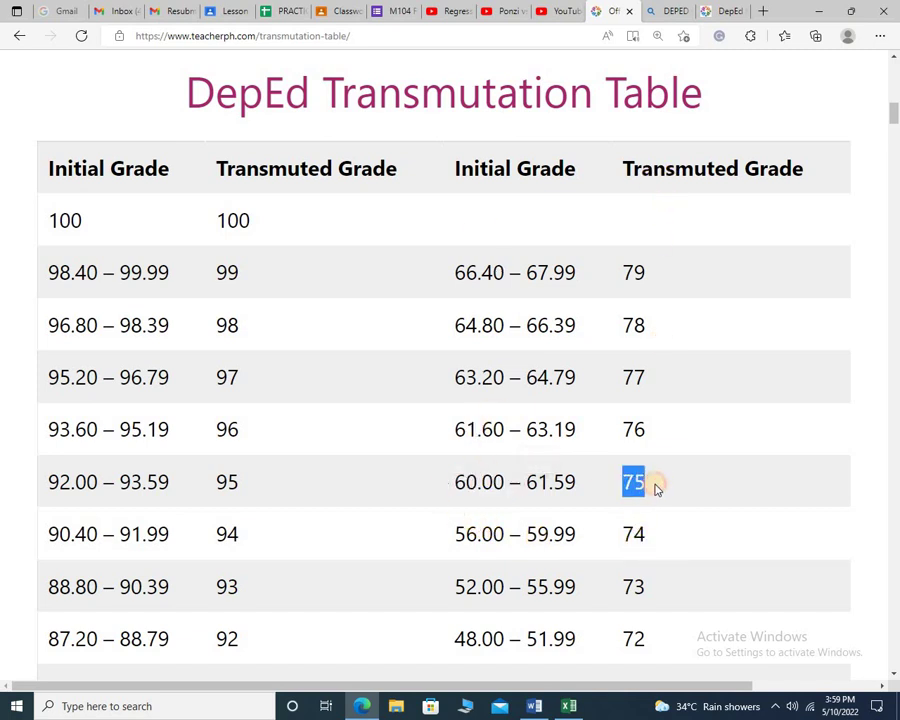
Step: Switch back to the Excel class record and enter the heading TRANS in P2 and GRADE in P3
{"action": "left_click", "coordinate": [567, 705]}
{"action": "left_click", "coordinate": [786, 216]}
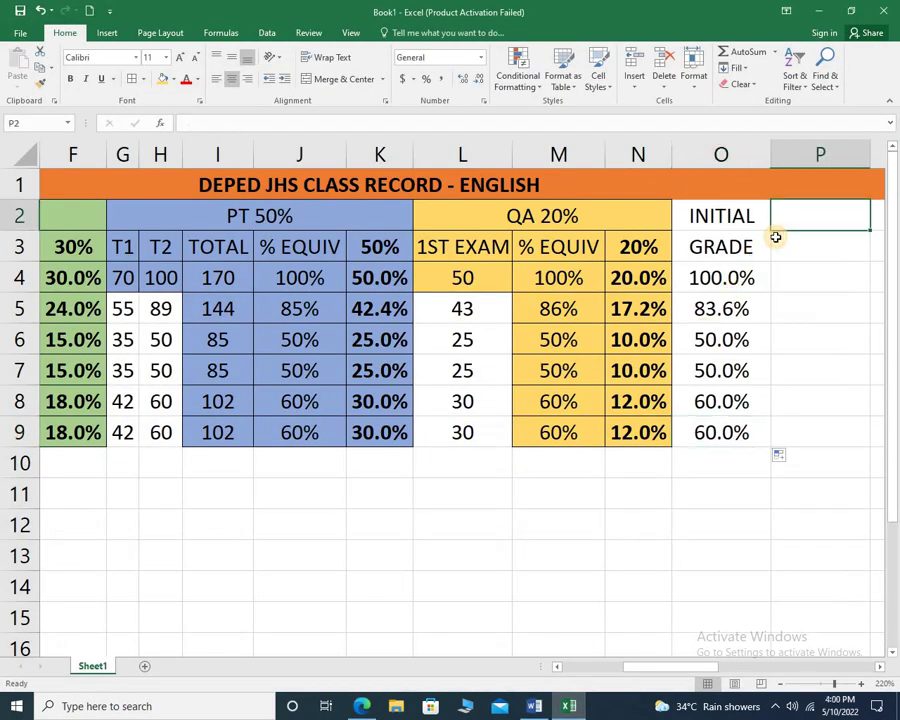
{"action": "type", "text": "TRANS"}
{"action": "key", "text": "Return"}
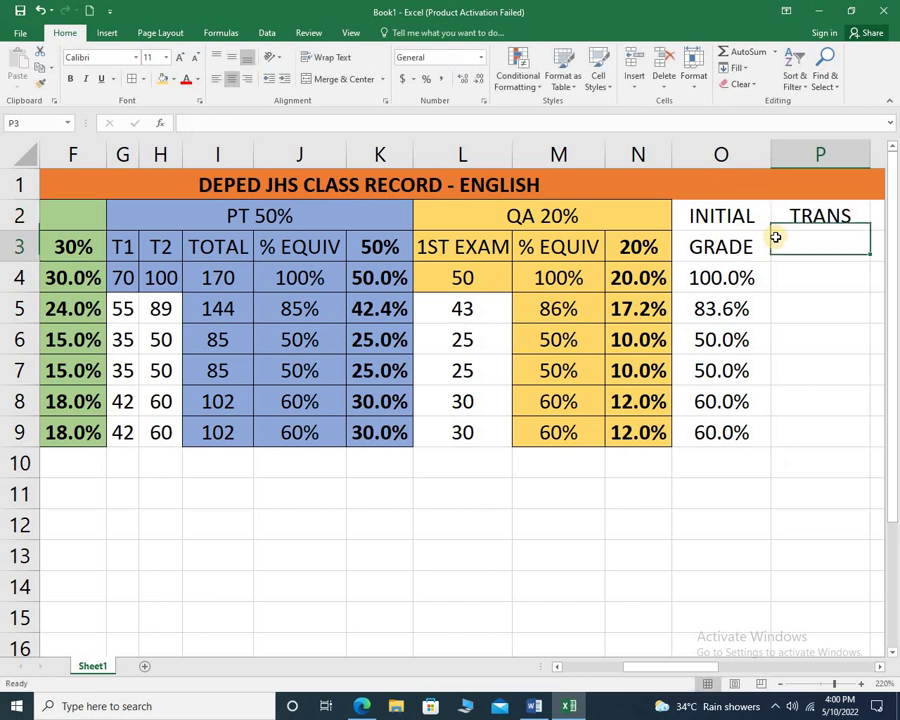
{"action": "type", "text": "GRADE"}
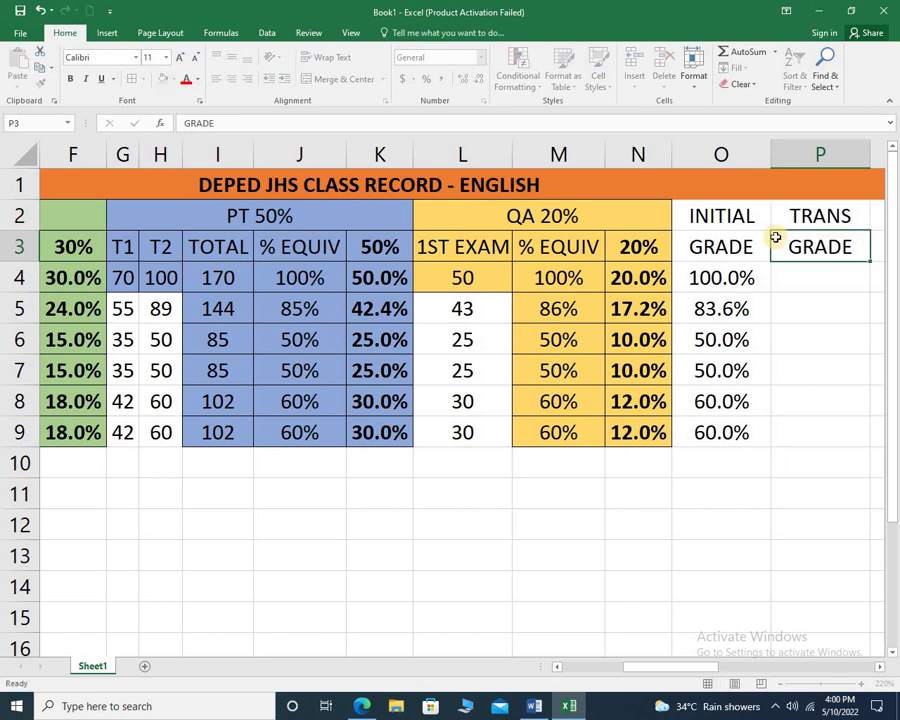
{"action": "key", "text": "Return"}
Step: Enter the transmuted grade 100 in P4 for the initial grade in O4
{"action": "left_click", "coordinate": [710, 277]}
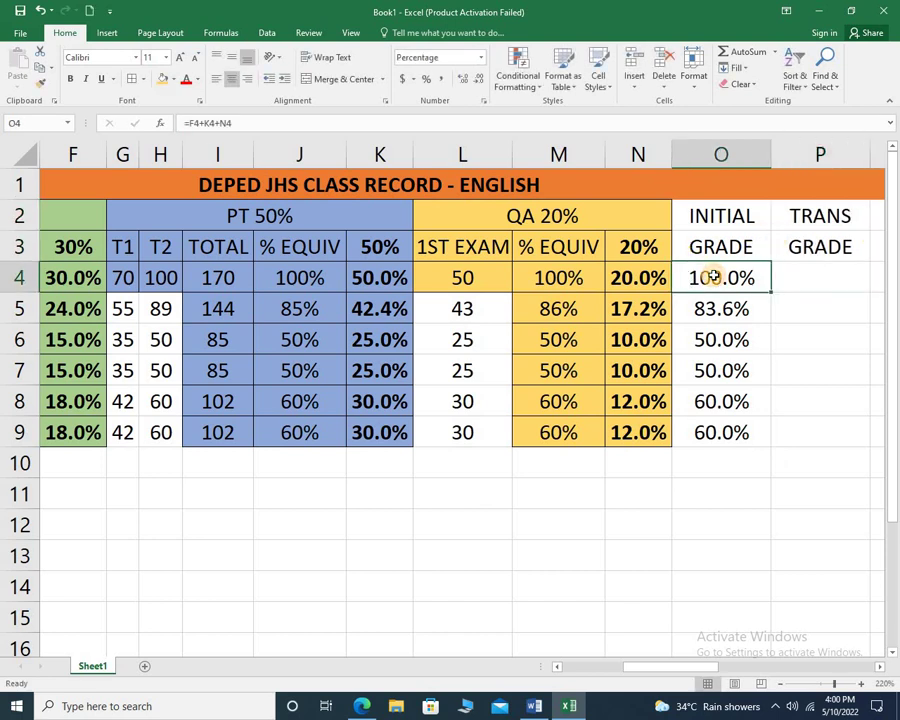
{"action": "left_click", "coordinate": [801, 286]}
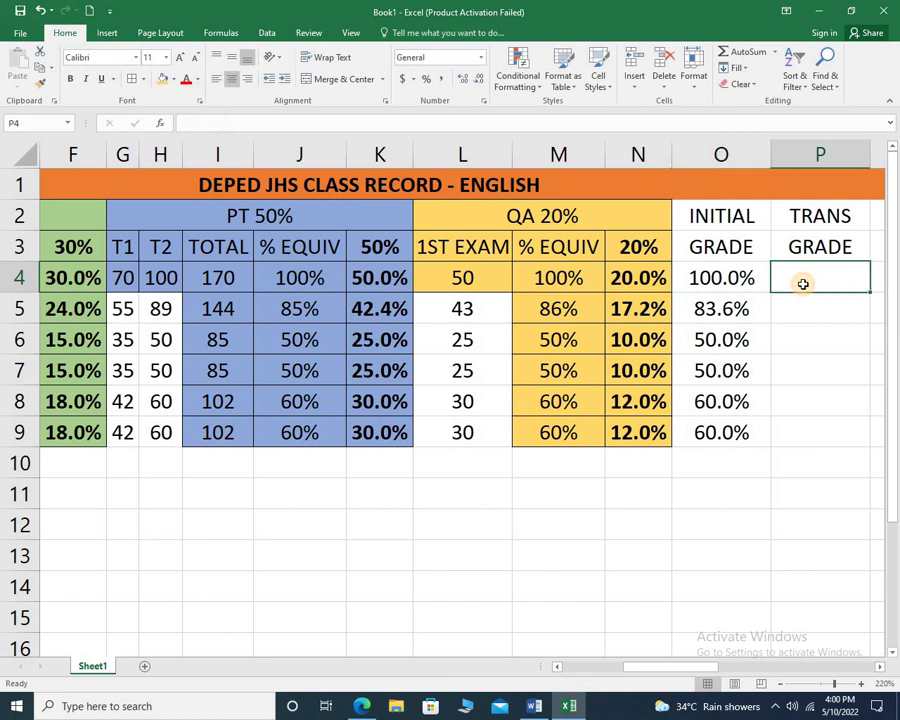
{"action": "type", "text": "1"}
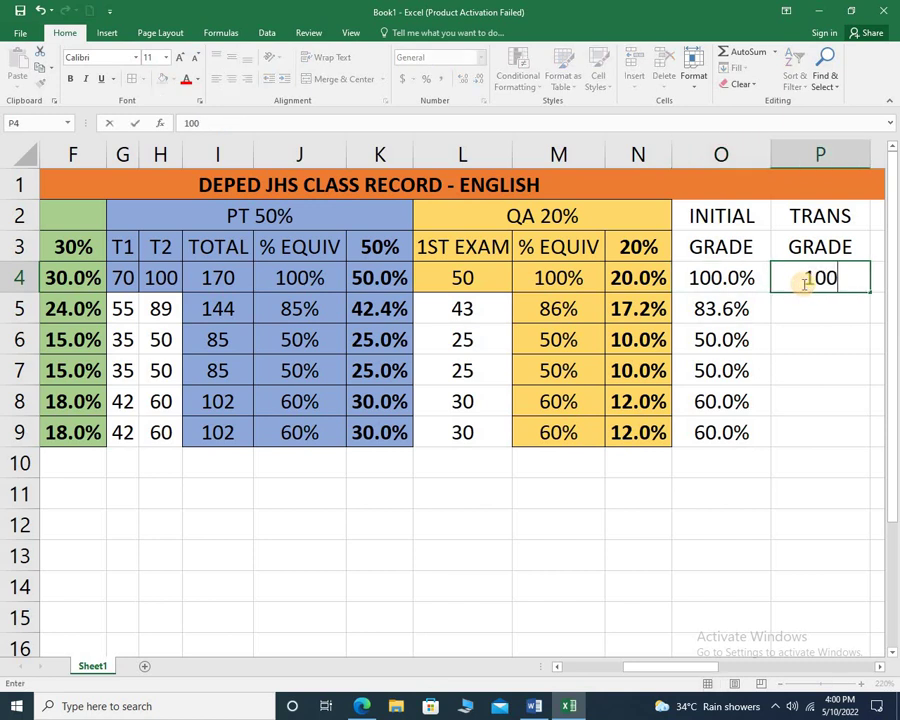
{"action": "type", "text": "00"}
{"action": "key", "text": "Return"}
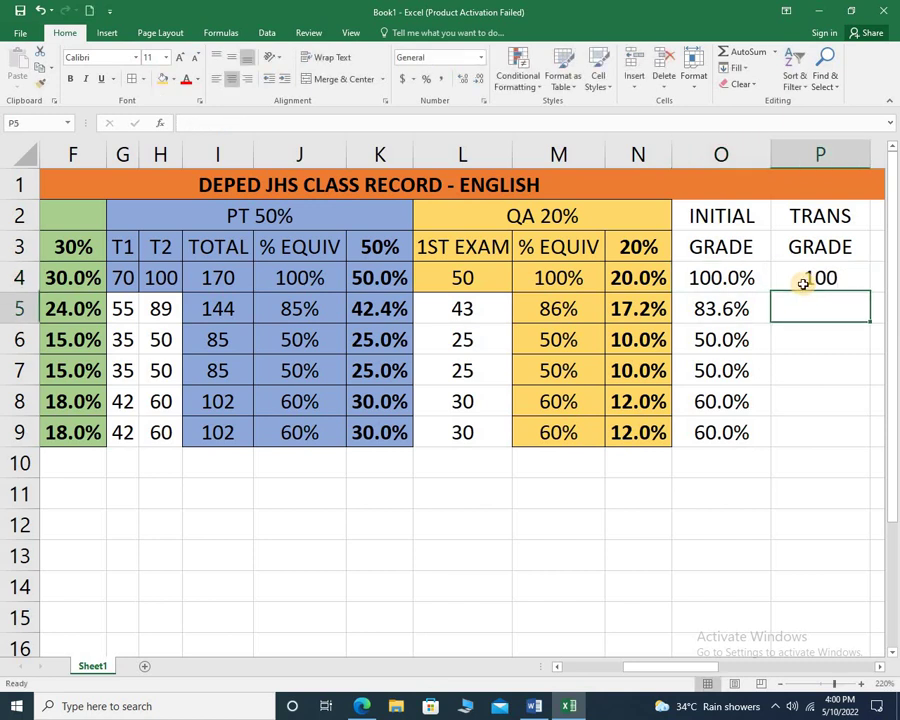
Step: Look up S1's initial grade of 83.6% in the browser's DepEd Transmutation Table and enter 89 in P5 of the class record
{"action": "left_click", "coordinate": [715, 312]}
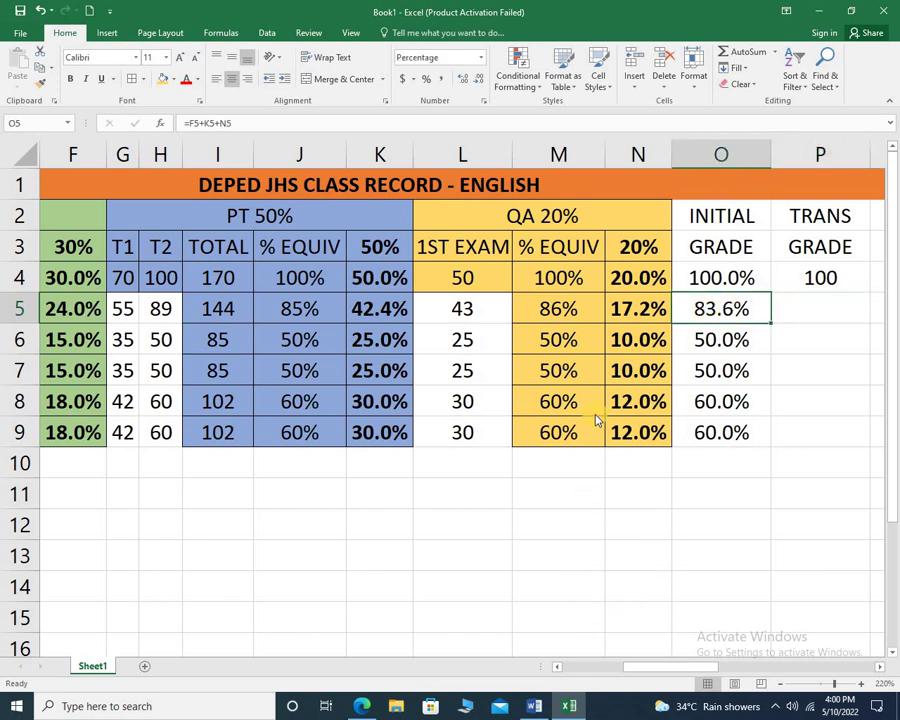
{"action": "key", "text": "alt+Tab"}
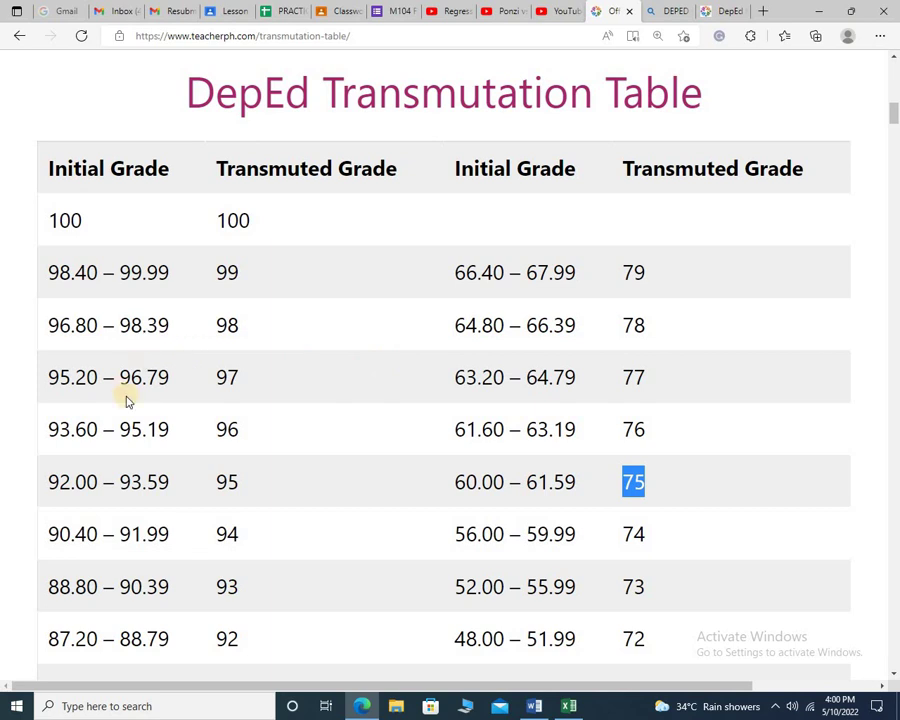
{"action": "scroll", "coordinate": [110, 420], "scroll_direction": "down", "scroll_amount": 3}
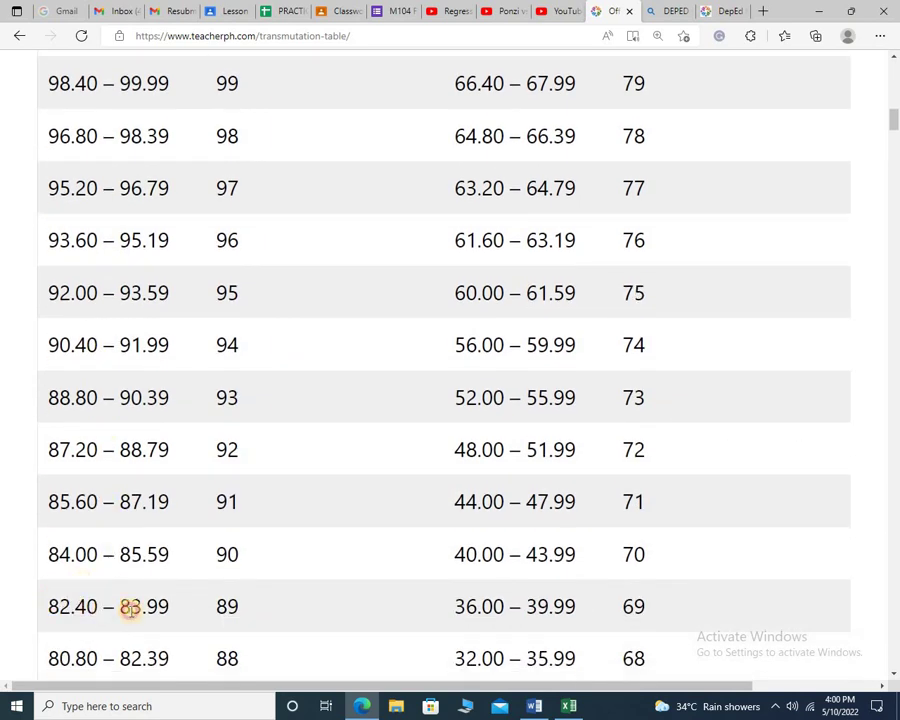
{"action": "left_click_drag", "start_coordinate": [48, 607], "coordinate": [161, 607]}
{"action": "left_click", "coordinate": [226, 606]}
{"action": "double_click", "coordinate": [227, 606]}
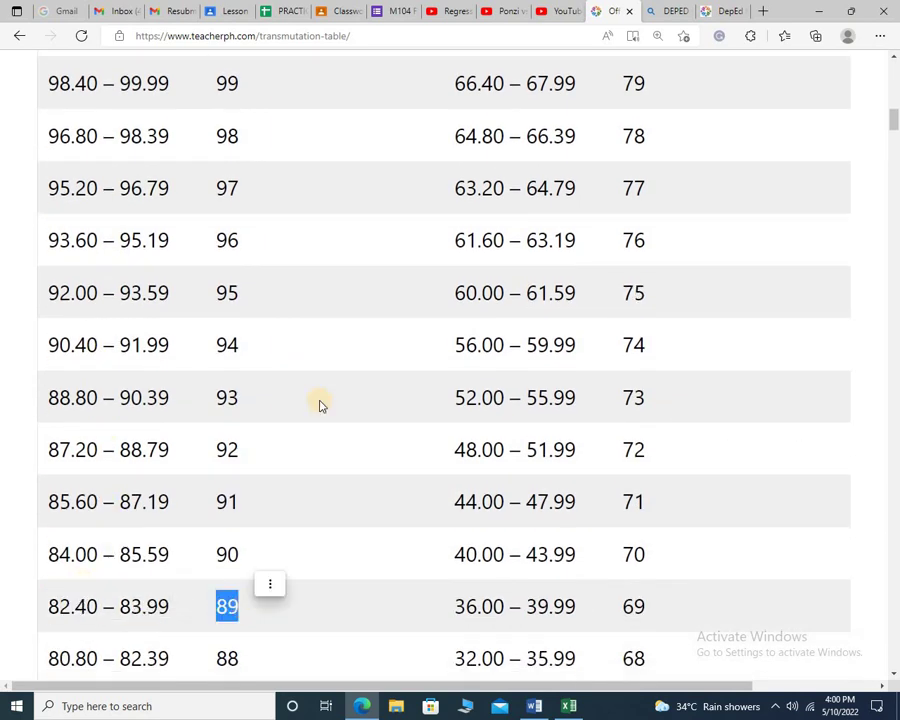
{"action": "key", "text": "alt+Tab"}
{"action": "left_click", "coordinate": [805, 318]}
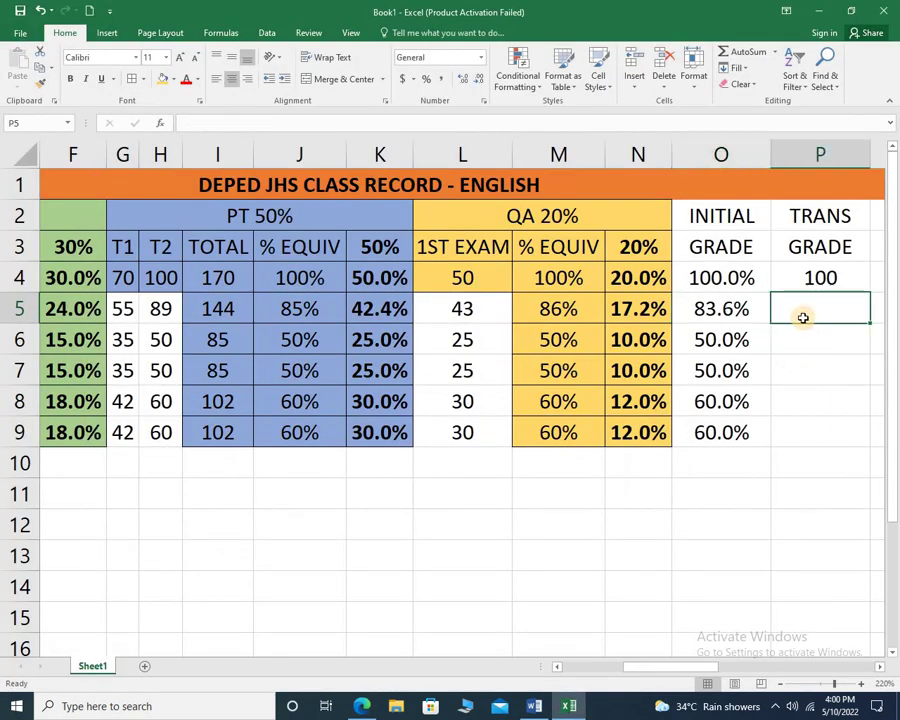
{"action": "type", "text": "89"}
Step: Switch to the browser and look up the transmuted grade for the 50.0% initial grade in O6
{"action": "left_click", "coordinate": [709, 348]}
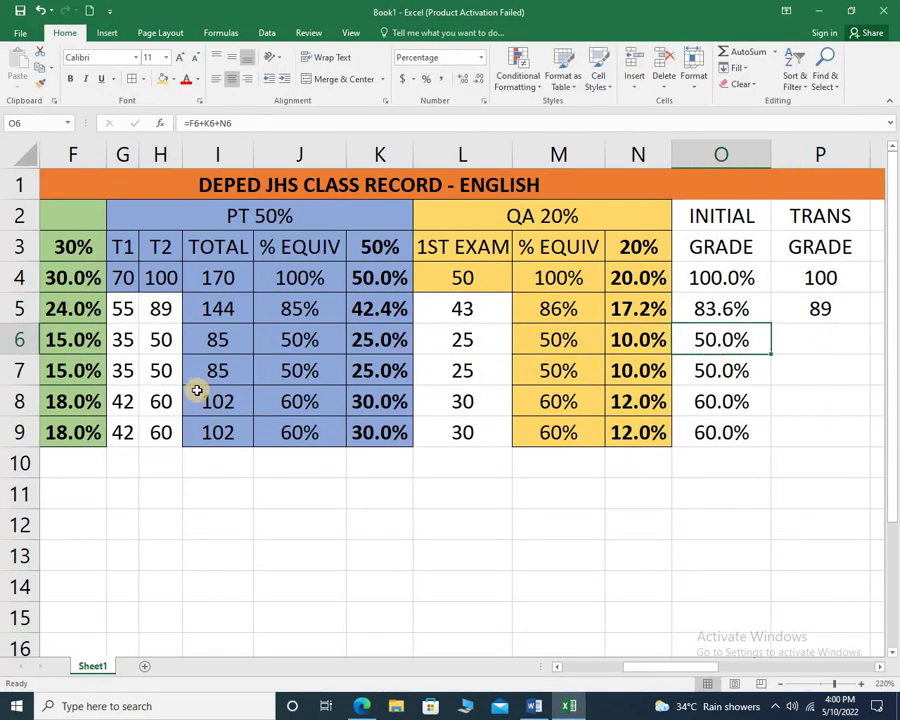
{"action": "key", "text": "alt+Tab"}
{"action": "scroll", "coordinate": [484, 430], "scroll_direction": "up", "scroll_amount": 2}
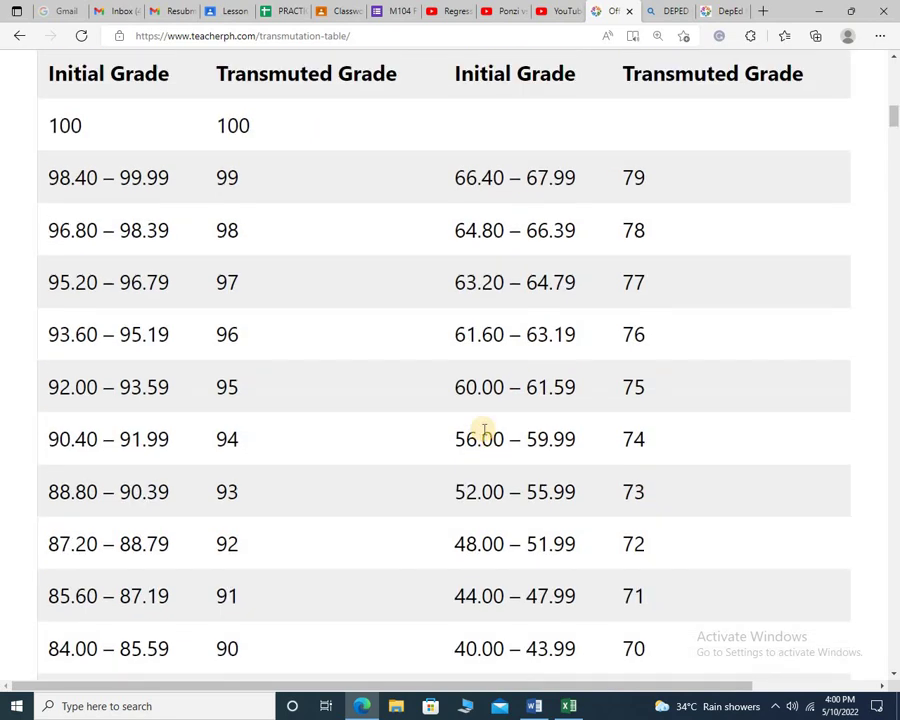
{"action": "scroll", "coordinate": [484, 430], "scroll_direction": "down", "scroll_amount": 4}
{"action": "scroll", "coordinate": [474, 468], "scroll_direction": "up", "scroll_amount": 1}
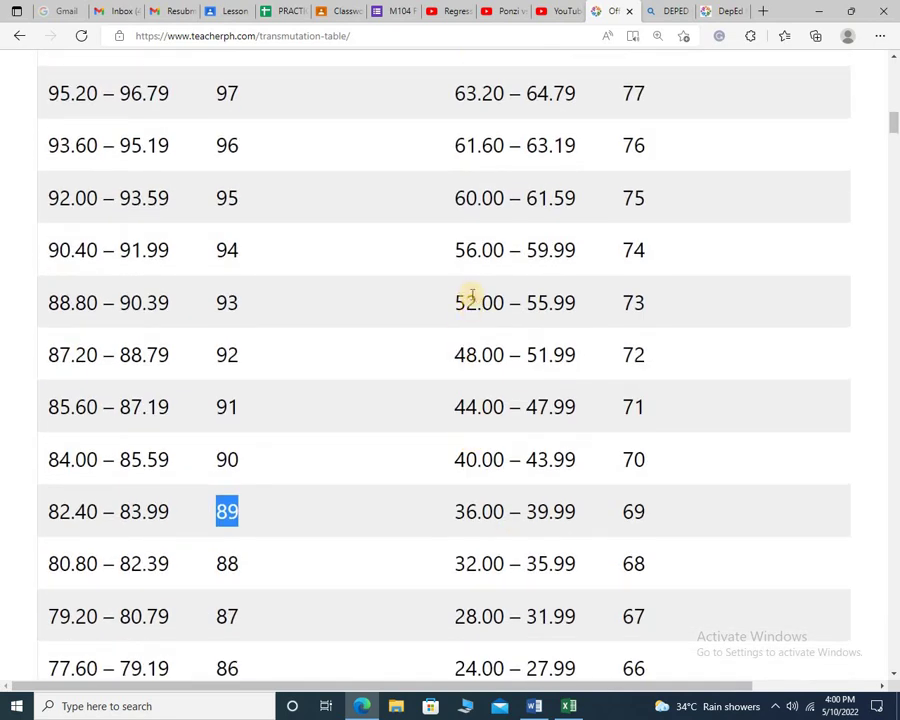
{"action": "left_click_drag", "start_coordinate": [465, 355], "coordinate": [617, 358]}
{"action": "double_click", "coordinate": [660, 358]}
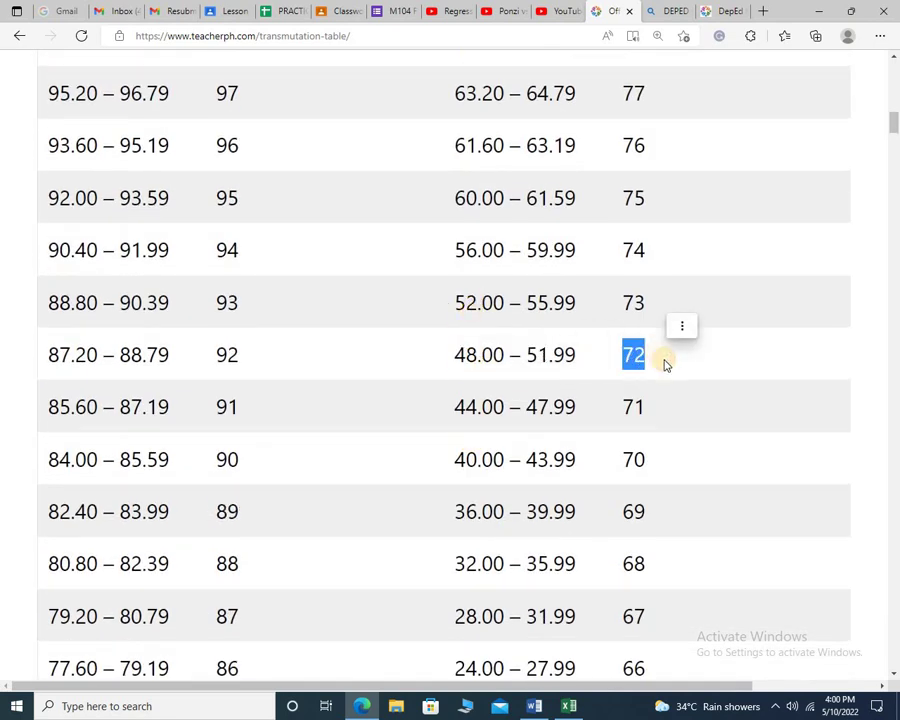
Step: Return to the Excel class record and enter 72 in P6 and P7, checking them against the initial grades in O6 and O7
{"action": "key", "text": "alt+Tab"}
{"action": "left_click", "coordinate": [818, 346]}
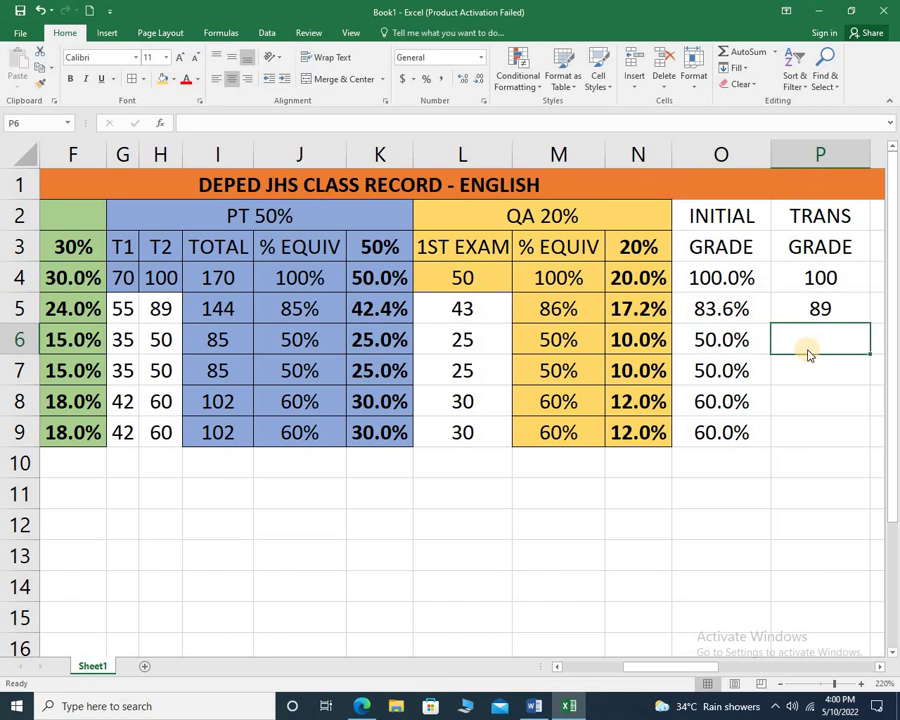
{"action": "key", "text": "alt+Tab"}
{"action": "key", "text": "alt+Tab"}
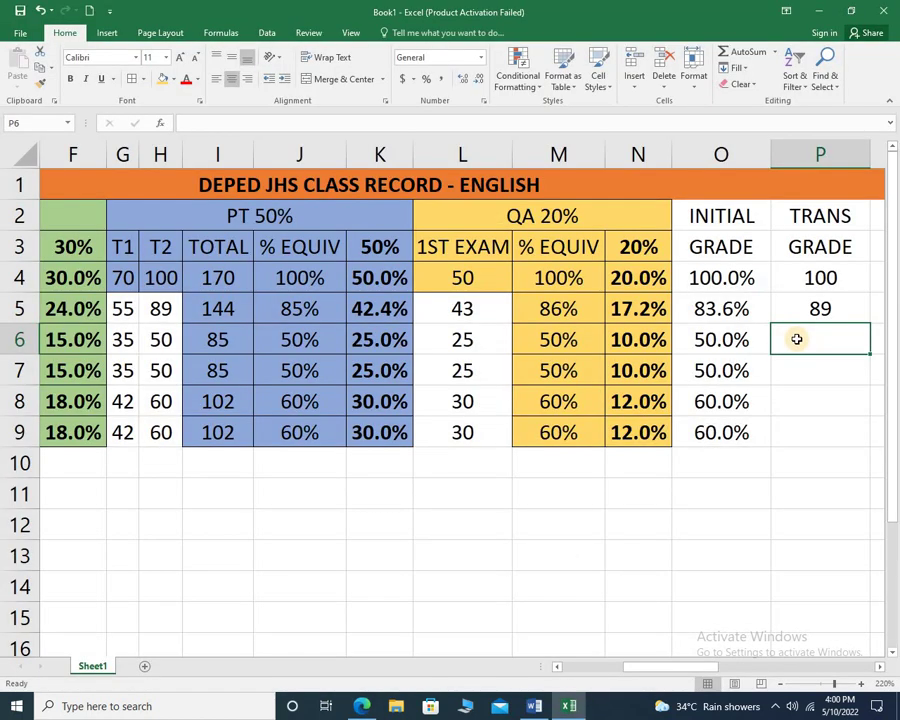
{"action": "type", "text": "72"}
{"action": "key", "text": "Return"}
{"action": "key", "text": "Up"}
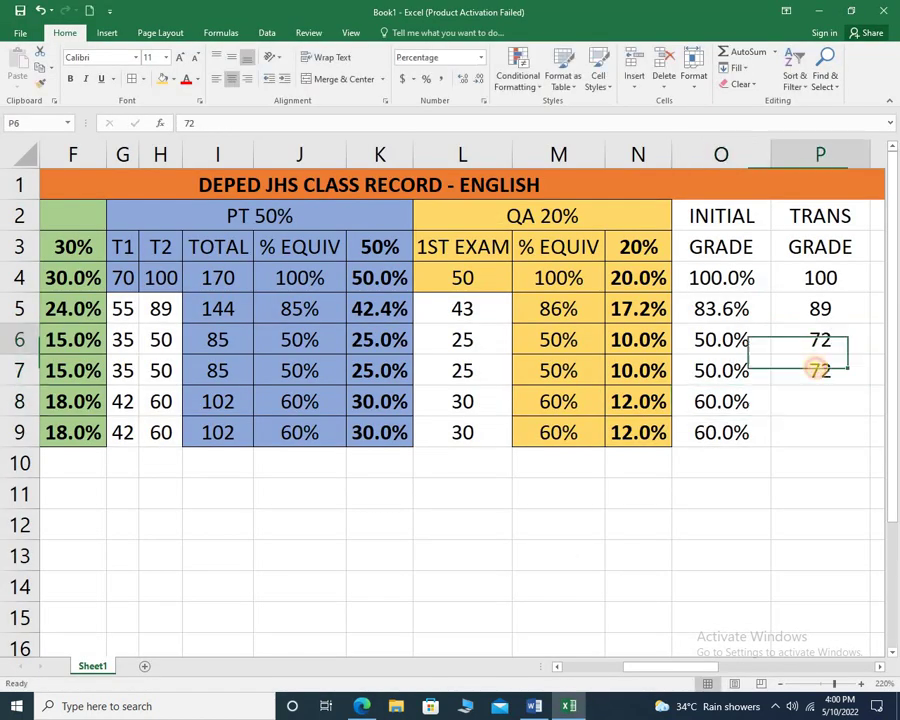
{"action": "left_click_drag", "start_coordinate": [820, 370], "coordinate": [822, 370]}
{"action": "left_click", "coordinate": [716, 340]}
{"action": "left_click", "coordinate": [716, 368]}
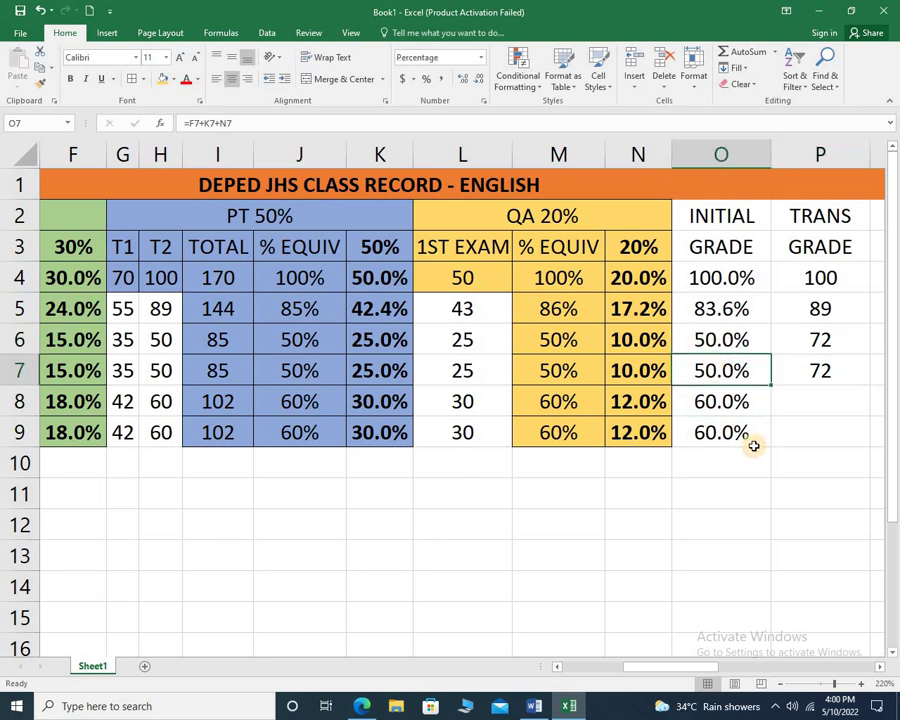
Step: Look up the 60.0% initial grade of O8 and O9 in the browser's transmutation table and enter 75 in P8 and P9
{"action": "left_click", "coordinate": [718, 402]}
{"action": "left_click", "coordinate": [716, 428]}
{"action": "left_click", "coordinate": [716, 402]}
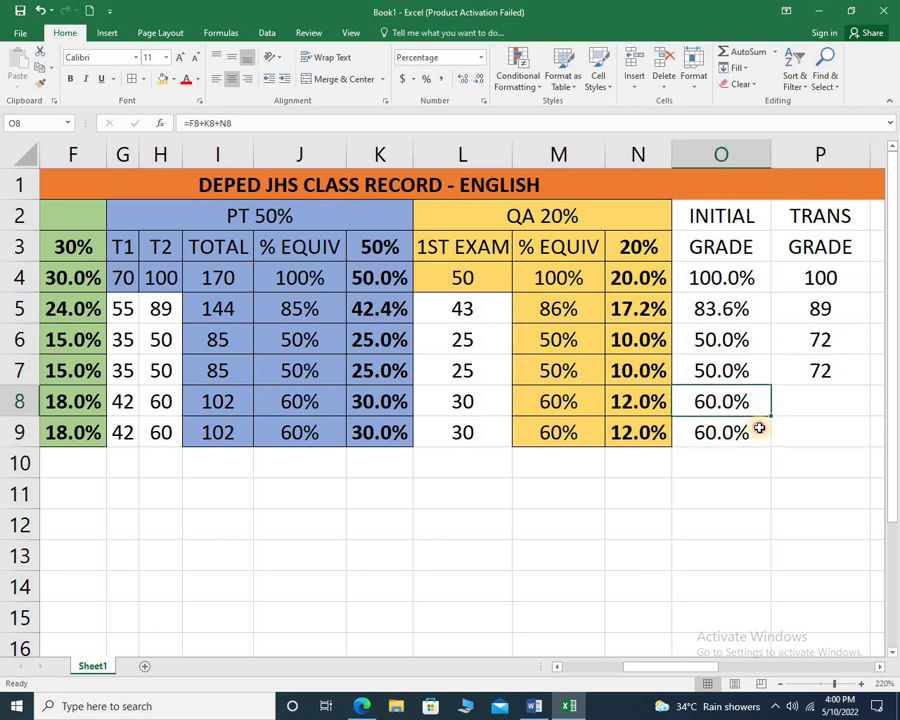
{"action": "left_click", "coordinate": [760, 428]}
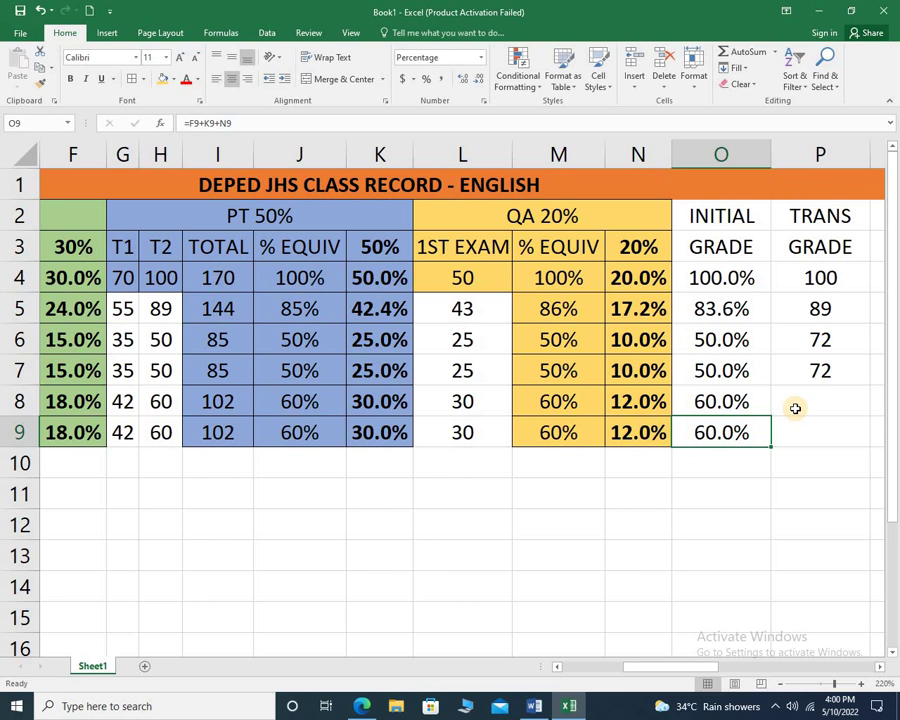
{"action": "key", "text": "alt+Tab"}
{"action": "left_click_drag", "start_coordinate": [445, 190], "coordinate": [635, 202]}
{"action": "double_click", "coordinate": [695, 200]}
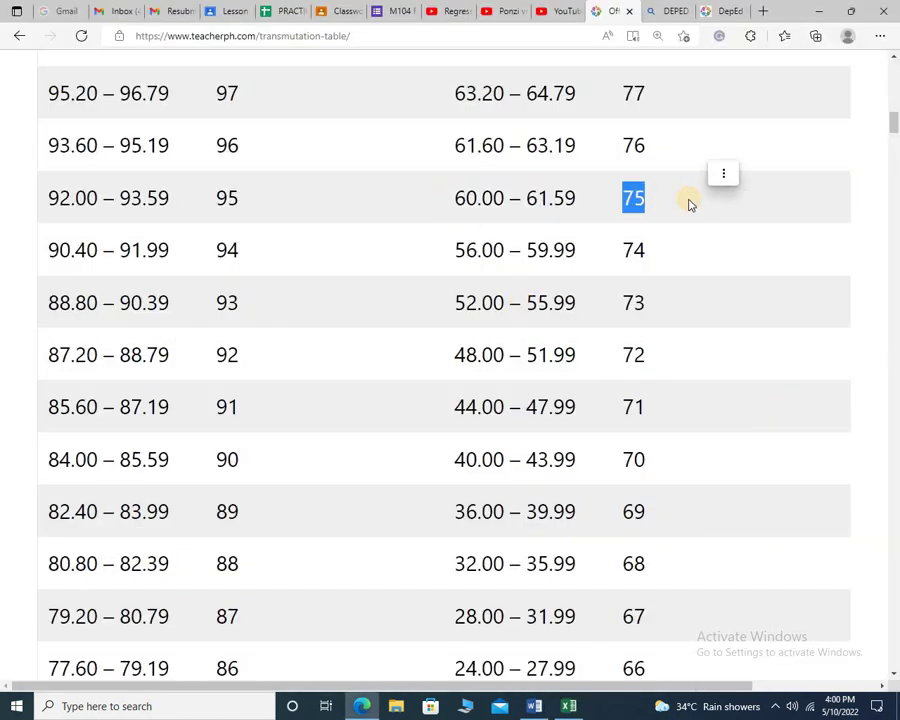
{"action": "key", "text": "alt+Tab"}
{"action": "left_click", "coordinate": [808, 410]}
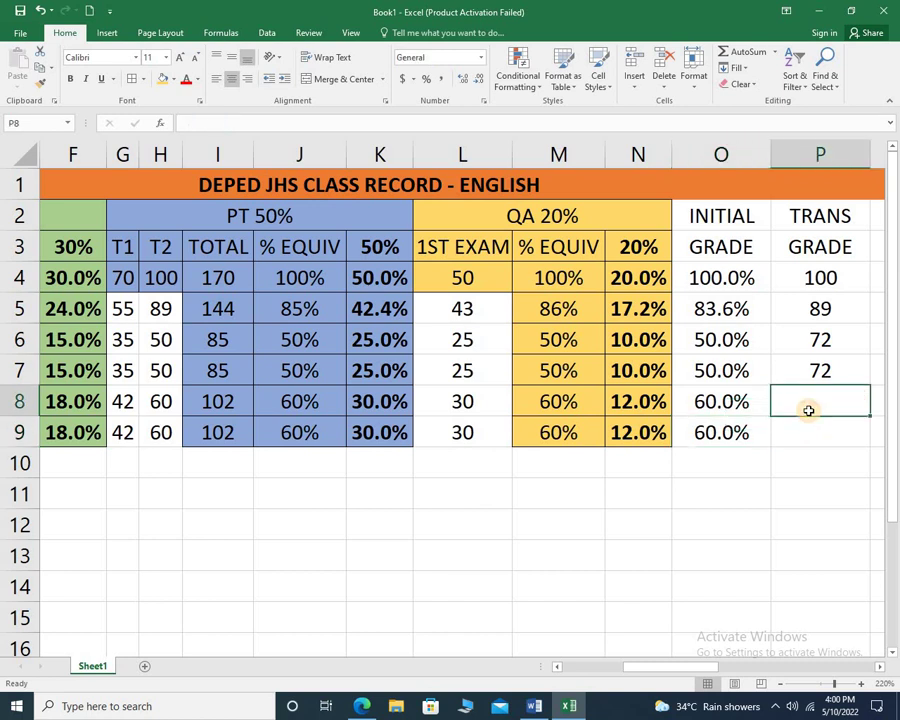
{"action": "type", "text": "75"}
{"action": "key", "text": "Return"}
{"action": "type", "text": "75"}
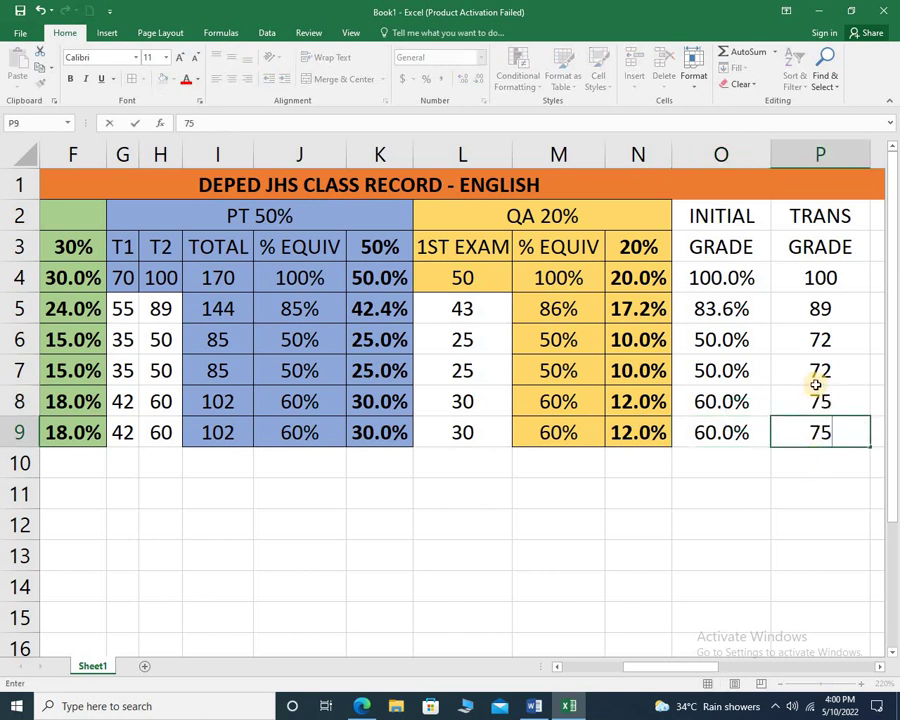
Step: Review the WW, PT and first exam scores of S2 and S3 that lead to their transmuted grades in P6 and P7
{"action": "left_click_drag", "start_coordinate": [808, 343], "coordinate": [812, 372]}
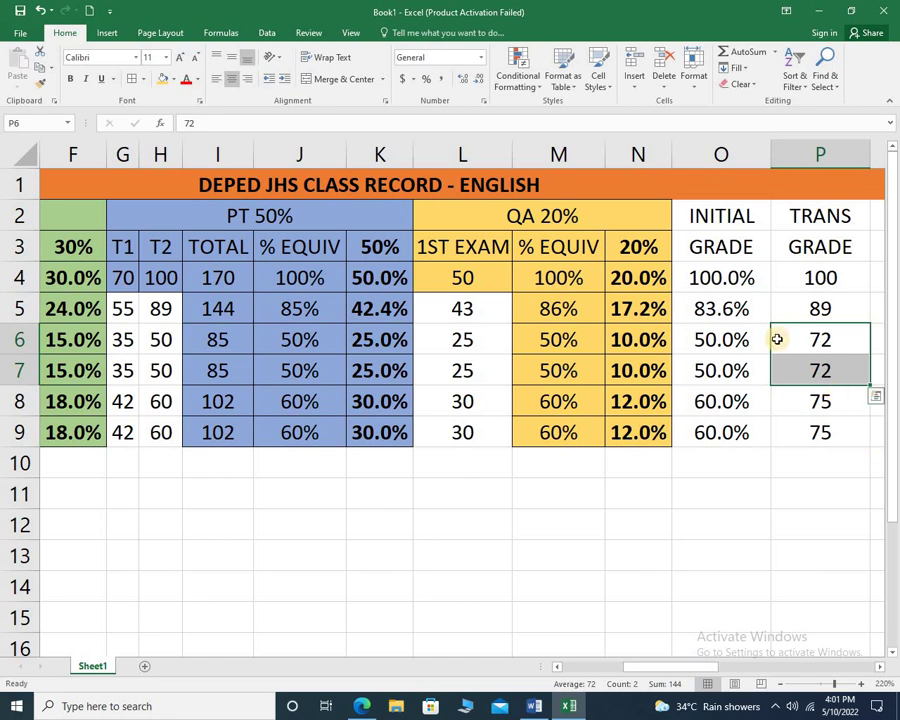
{"action": "left_click", "coordinate": [19, 370]}
{"action": "left_click", "coordinate": [91, 367]}
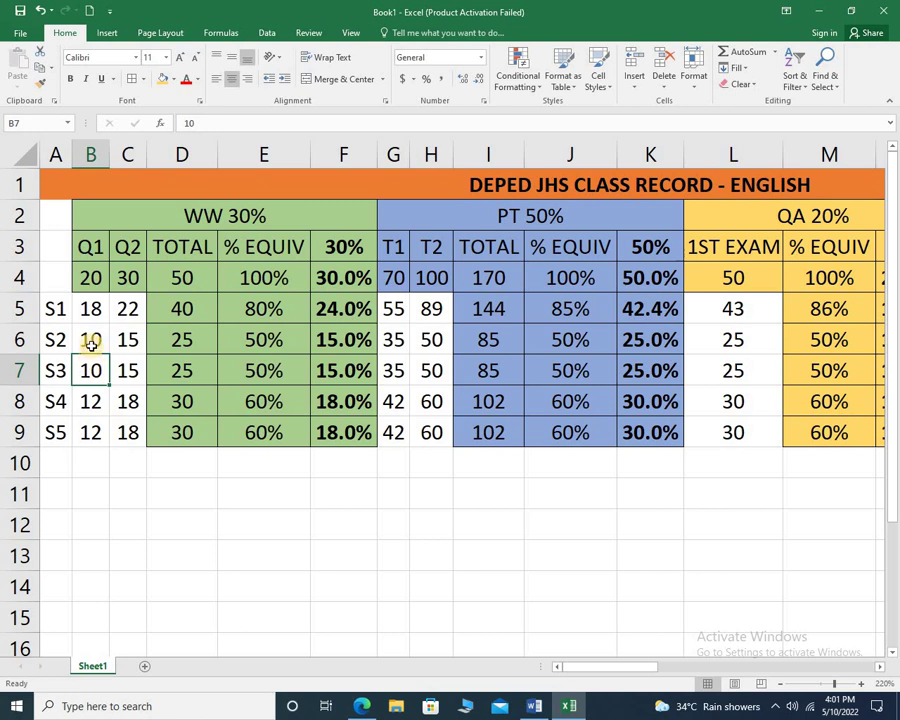
{"action": "left_click", "coordinate": [91, 340]}
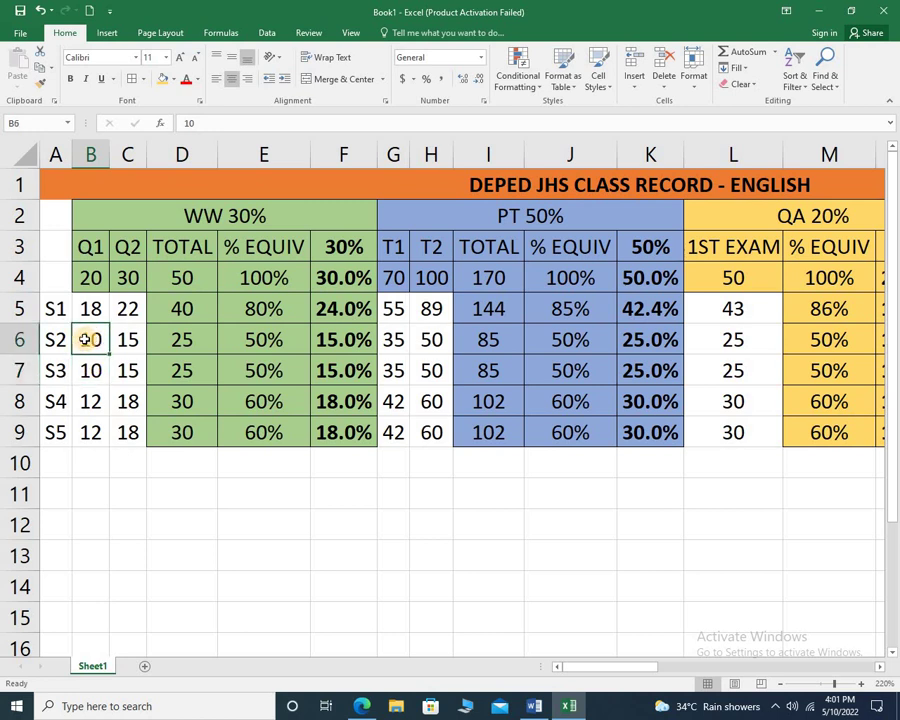
{"action": "left_click", "coordinate": [120, 342]}
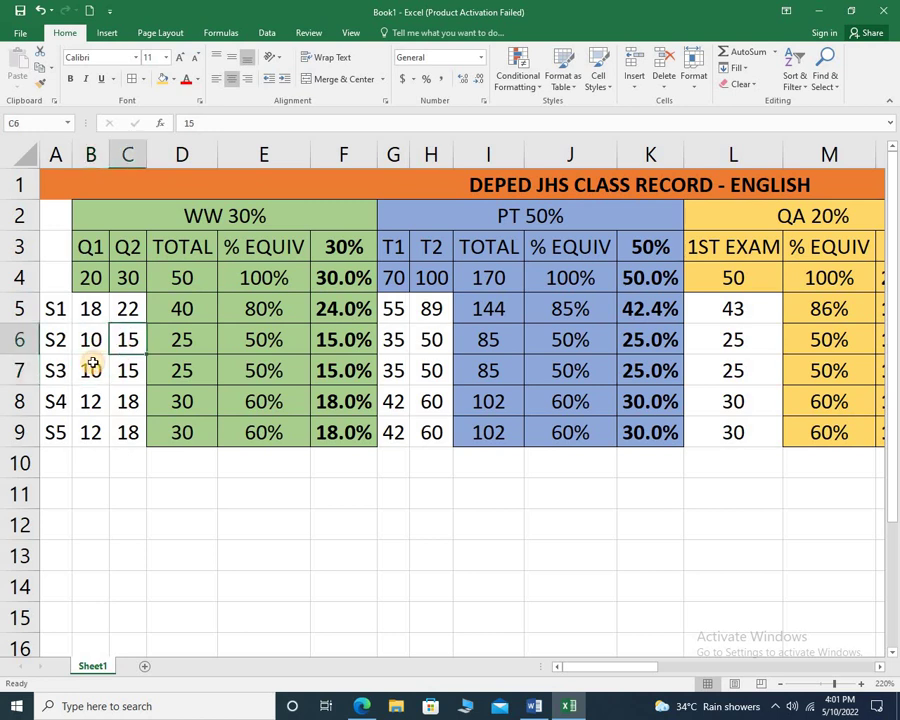
{"action": "left_click", "coordinate": [92, 367]}
{"action": "left_click", "coordinate": [128, 368]}
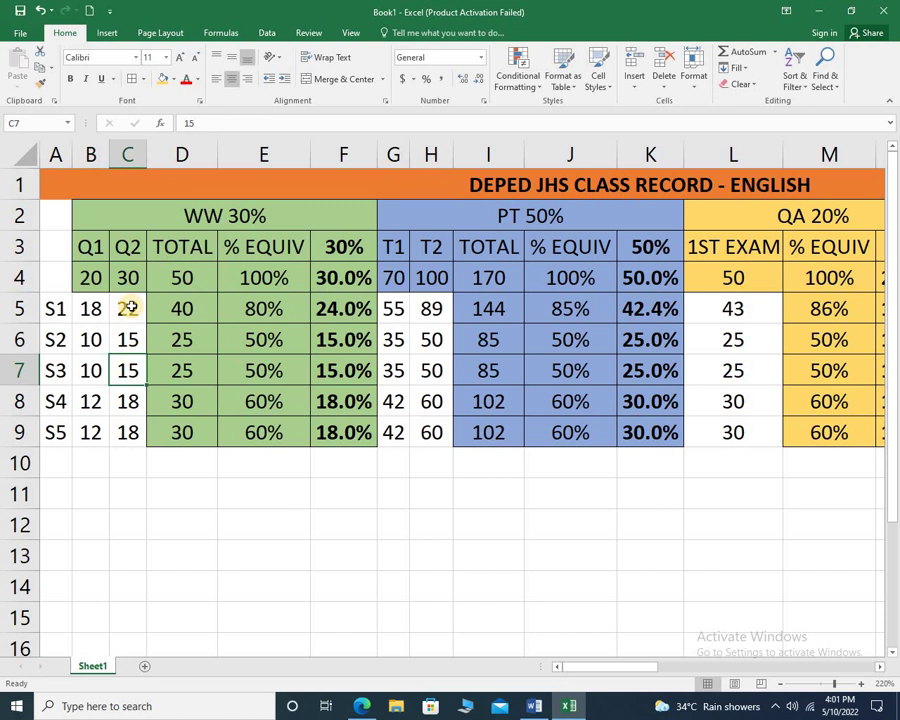
{"action": "left_click", "coordinate": [395, 344]}
{"action": "left_click", "coordinate": [278, 226]}
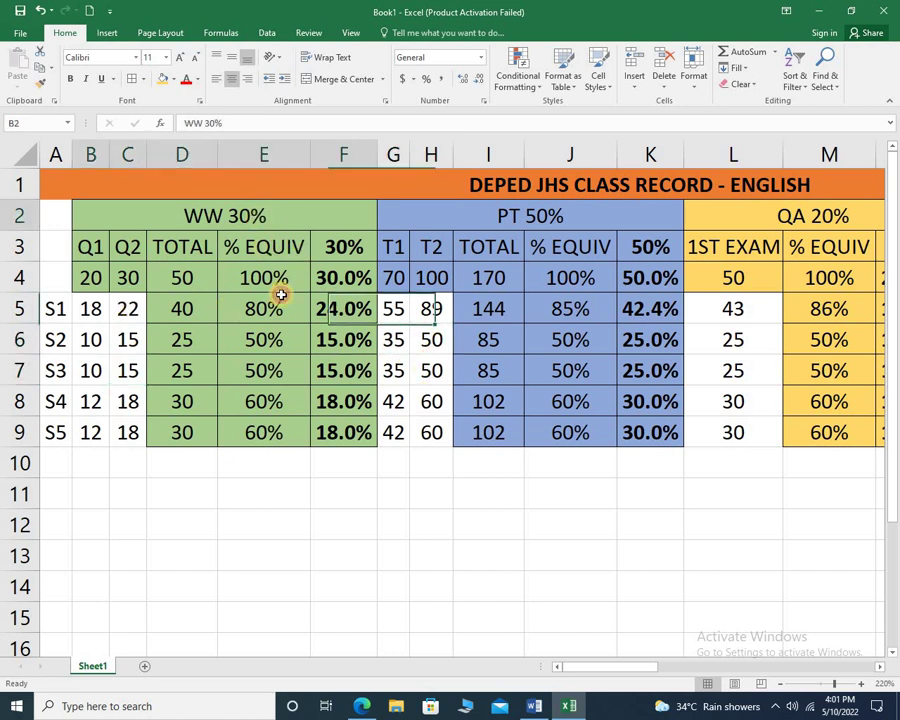
{"action": "left_click", "coordinate": [432, 370]}
{"action": "left_click", "coordinate": [501, 218]}
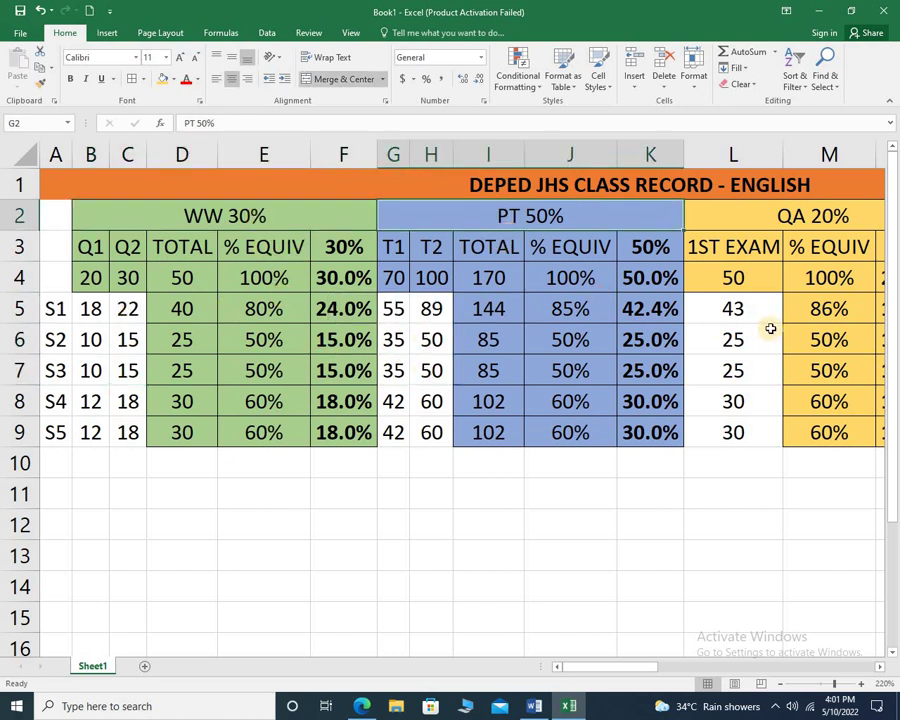
{"action": "left_click", "coordinate": [745, 216]}
{"action": "left_click", "coordinate": [748, 373]}
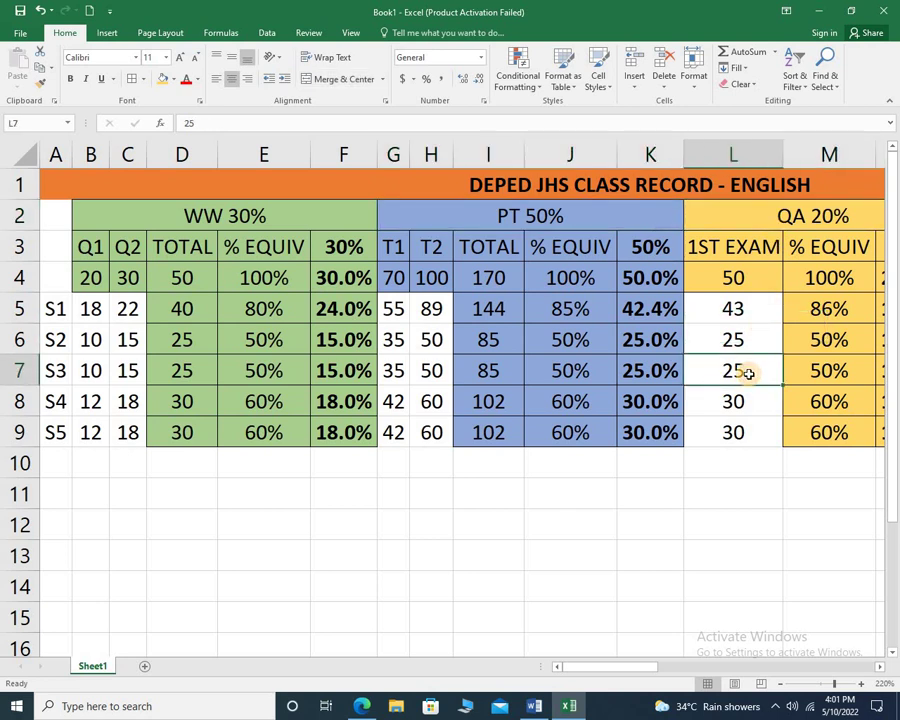
Step: Follow S3's row from the exam score across to the initial and transmuted grades in O7 and P7
{"action": "scroll", "coordinate": [748, 373], "scroll_direction": "right", "scroll_amount": 1}
{"action": "left_click", "coordinate": [748, 373]}
{"action": "scroll", "coordinate": [748, 373], "scroll_direction": "right", "scroll_amount": 1}
{"action": "left_click", "coordinate": [748, 373]}
{"action": "scroll", "coordinate": [748, 373], "scroll_direction": "right", "scroll_amount": 1}
{"action": "left_click", "coordinate": [748, 373]}
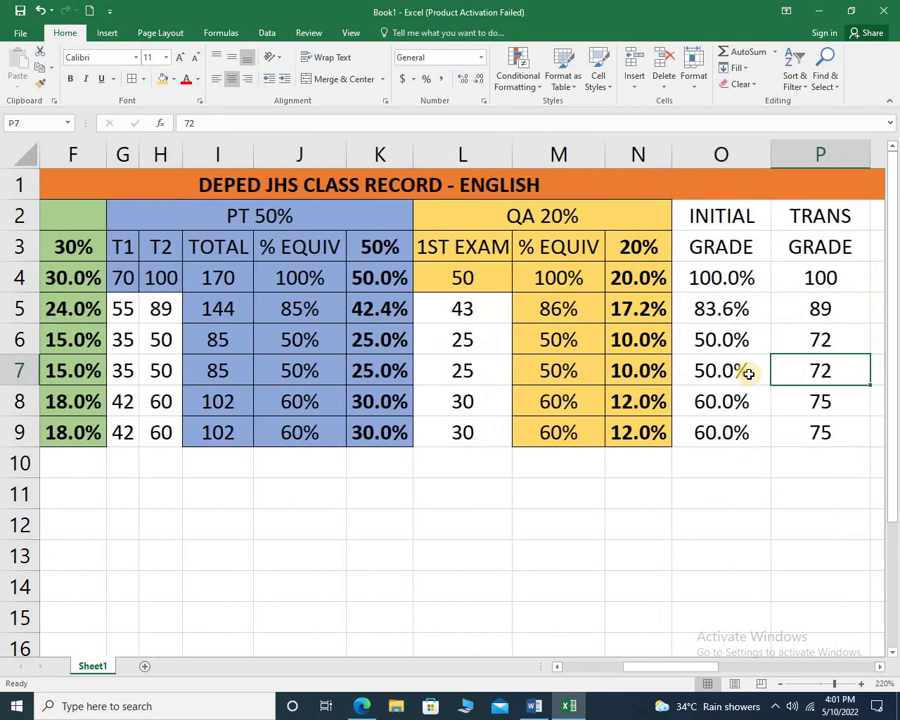
{"action": "scroll", "coordinate": [748, 373], "scroll_direction": "right", "scroll_amount": 1}
{"action": "left_click", "coordinate": [746, 373]}
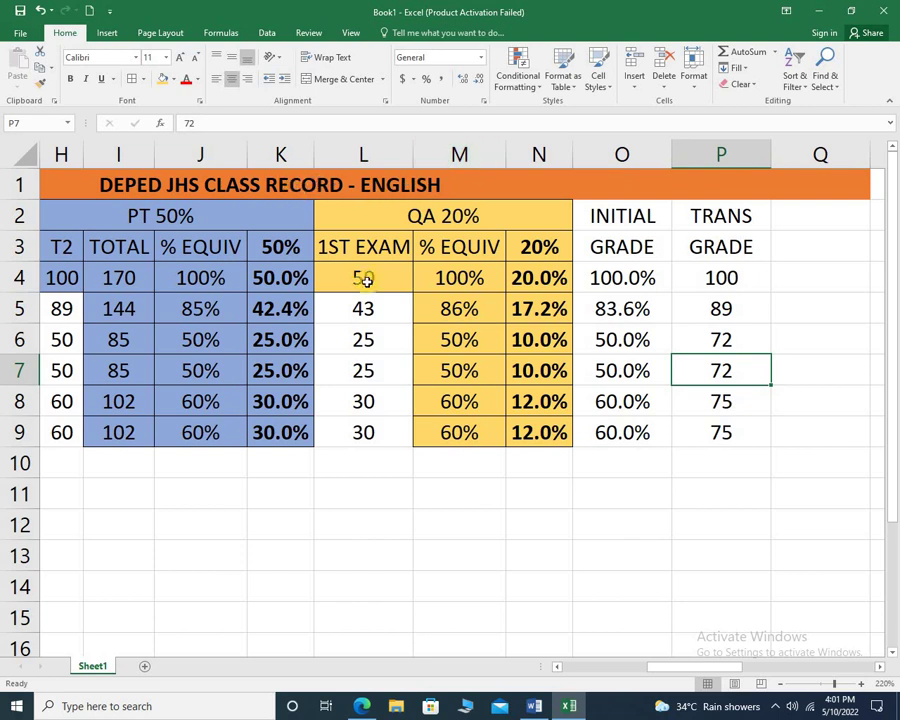
Step: Review the initial grades of S4 and S5 in O8 and O9 and trace them back to their WW scores
{"action": "left_click", "coordinate": [621, 410]}
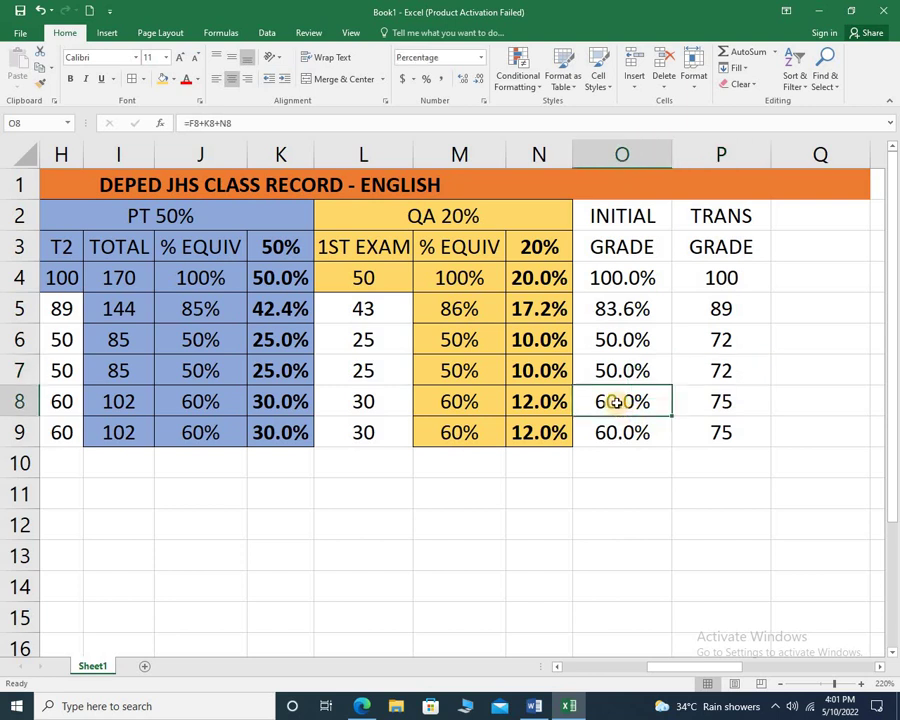
{"action": "left_click", "coordinate": [622, 430]}
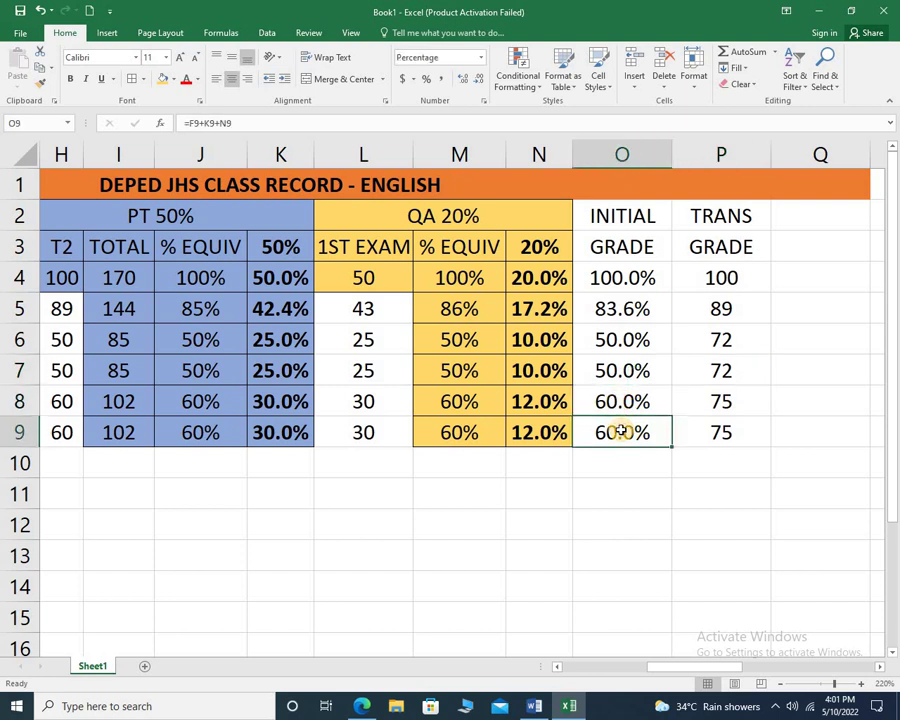
{"action": "left_click_drag", "start_coordinate": [687, 665], "coordinate": [512, 672]}
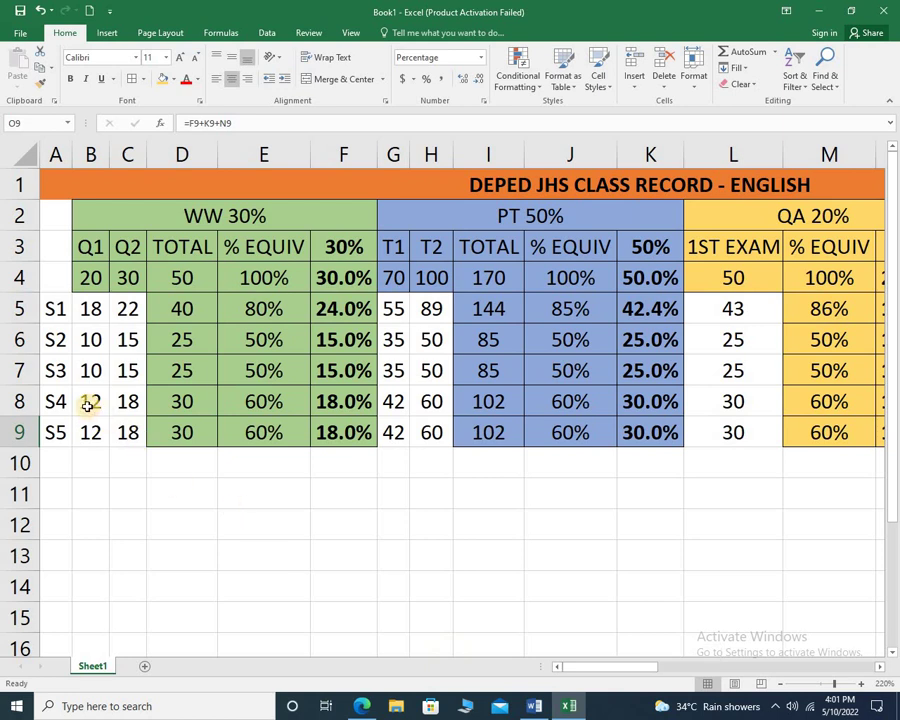
{"action": "left_click", "coordinate": [215, 216]}
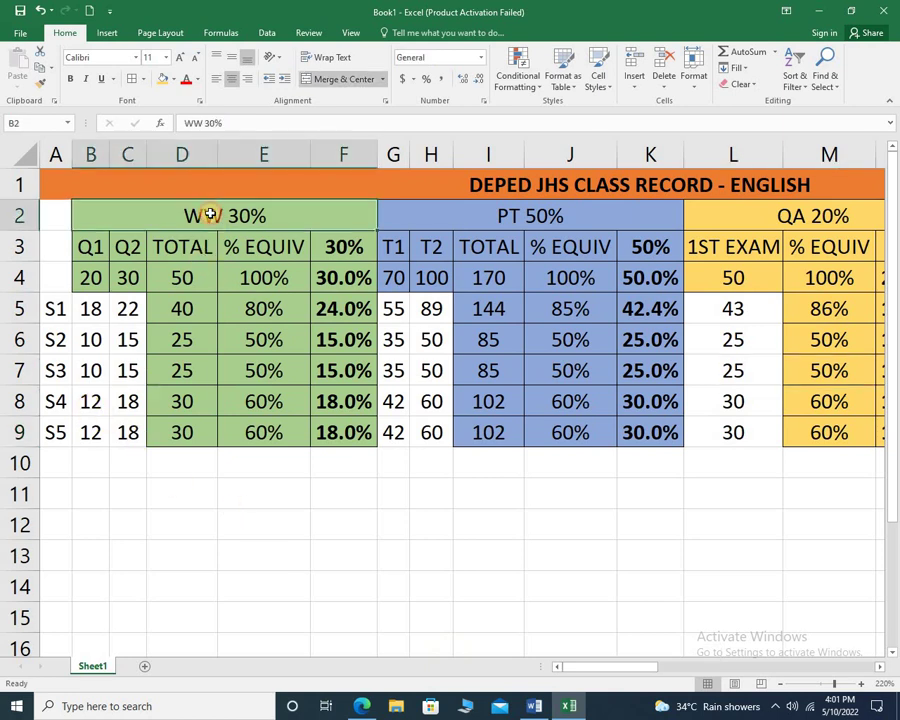
{"action": "left_click", "coordinate": [466, 220]}
{"action": "key", "text": "Right"}
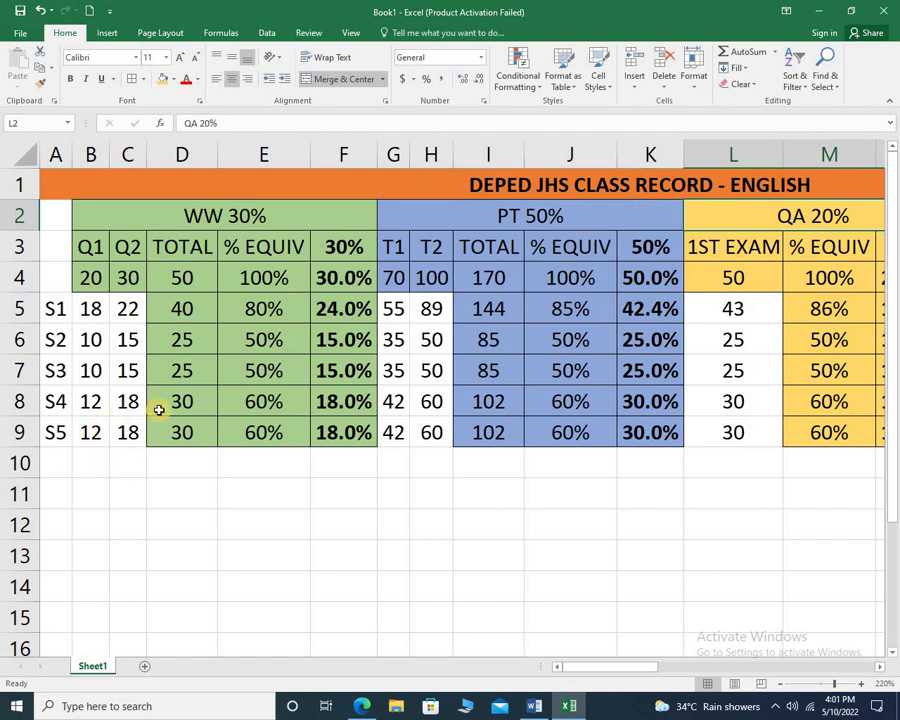
{"action": "left_click", "coordinate": [97, 401]}
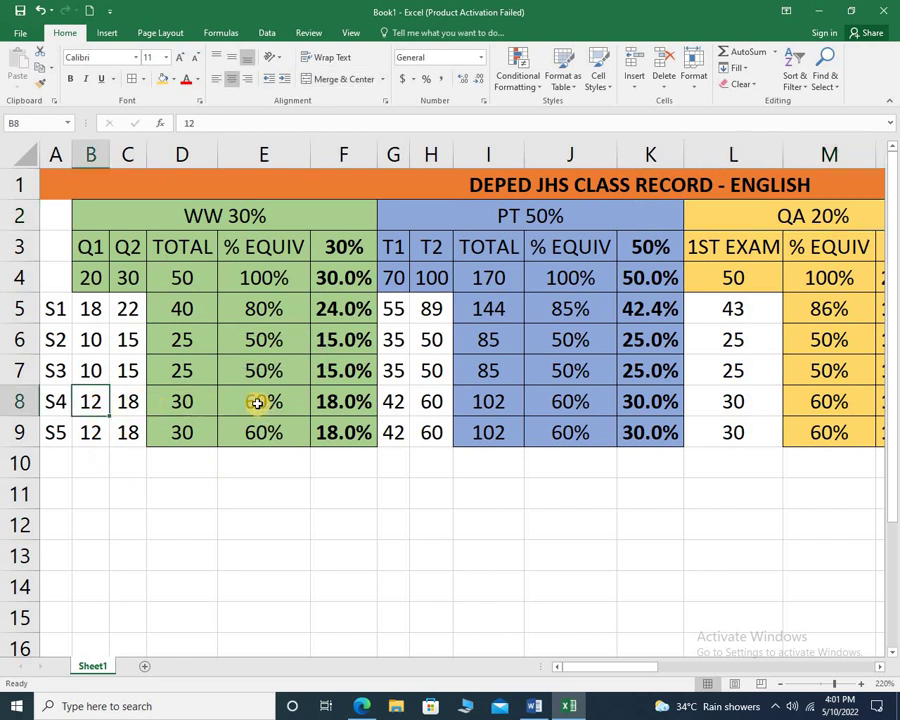
{"action": "left_click", "coordinate": [249, 433]}
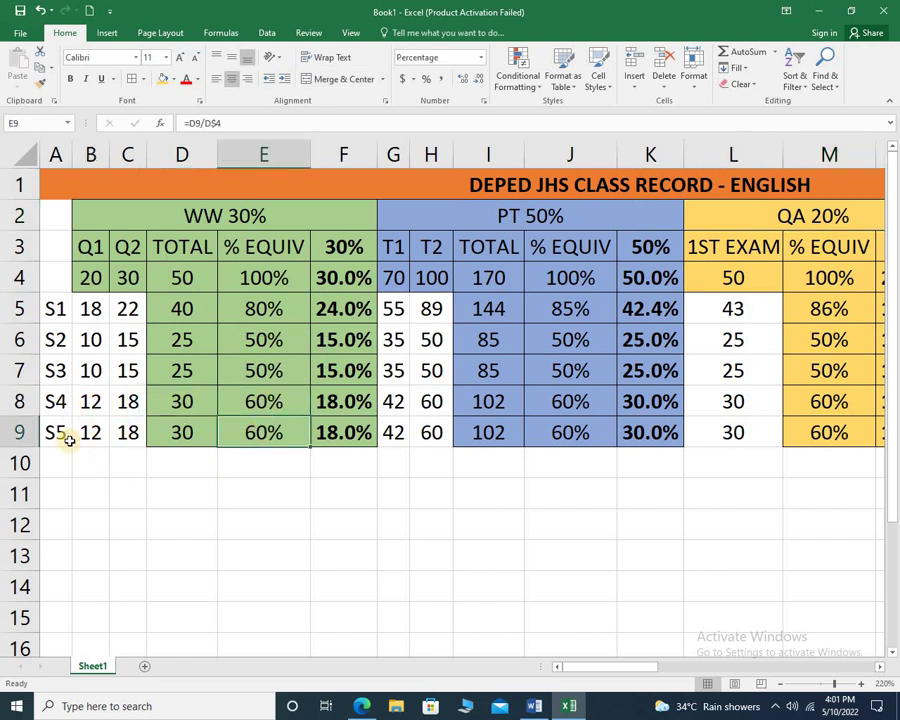
{"action": "left_click", "coordinate": [263, 452]}
Step: Examine the WW 30% and PT 50% components, following S5's PT percentage equivalent in J9 across to the first exam score
{"action": "left_click", "coordinate": [258, 219]}
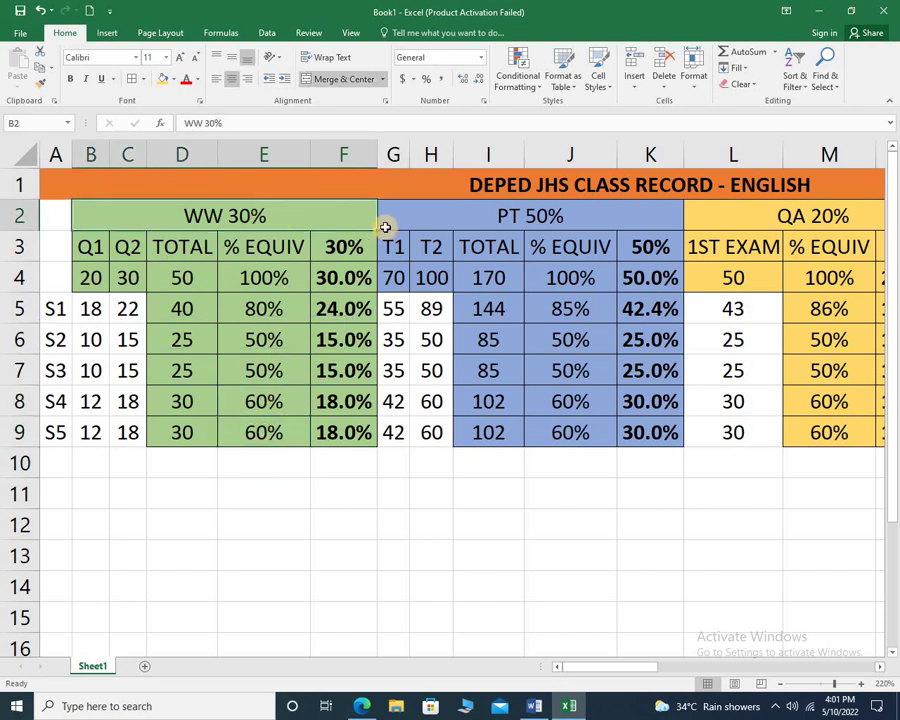
{"action": "key", "text": "Right"}
{"action": "key", "text": "Right"}
{"action": "key", "text": "Left"}
{"action": "left_click", "coordinate": [501, 432]}
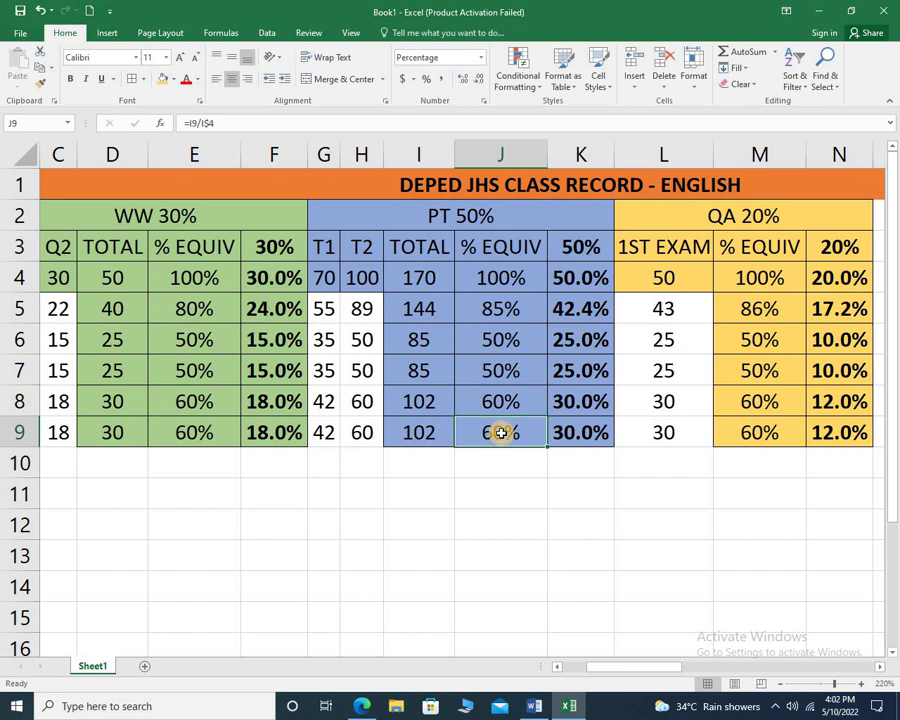
{"action": "key", "text": "Right"}
{"action": "key", "text": "Right"}
{"action": "key", "text": "Right"}
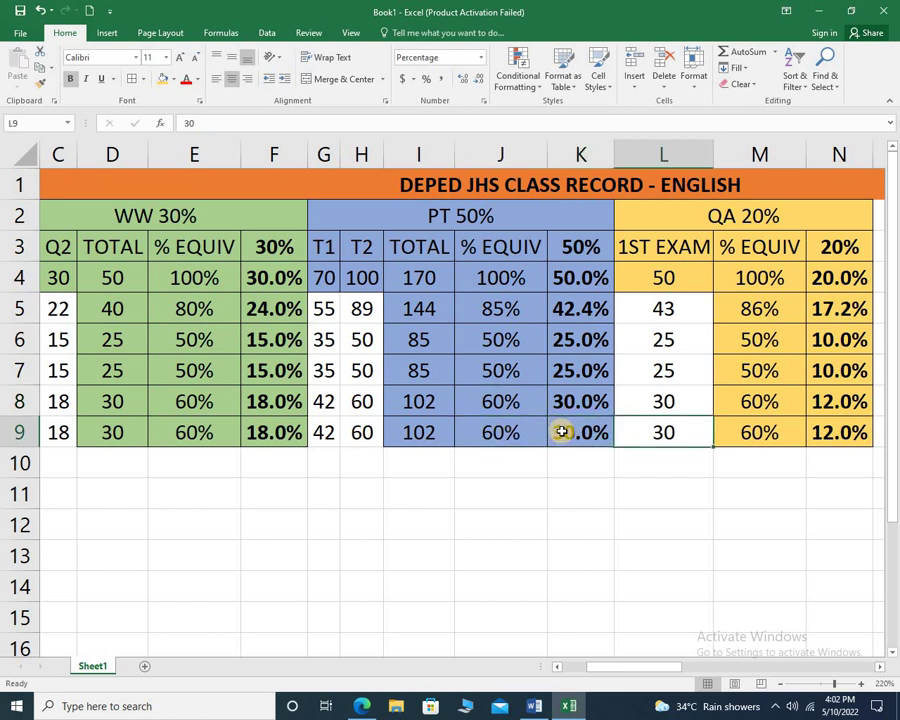
Step: Examine the QA 20% component and follow S5's row from the percentage equivalent in M9 to the initial grade
{"action": "left_click", "coordinate": [702, 215]}
{"action": "key", "text": "Right"}
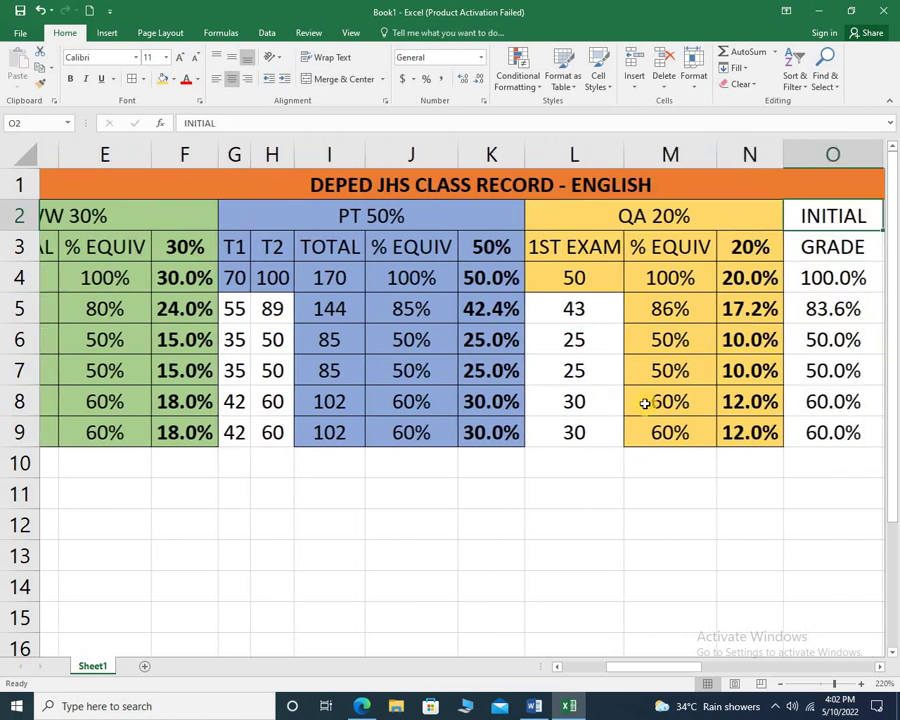
{"action": "left_click", "coordinate": [653, 444]}
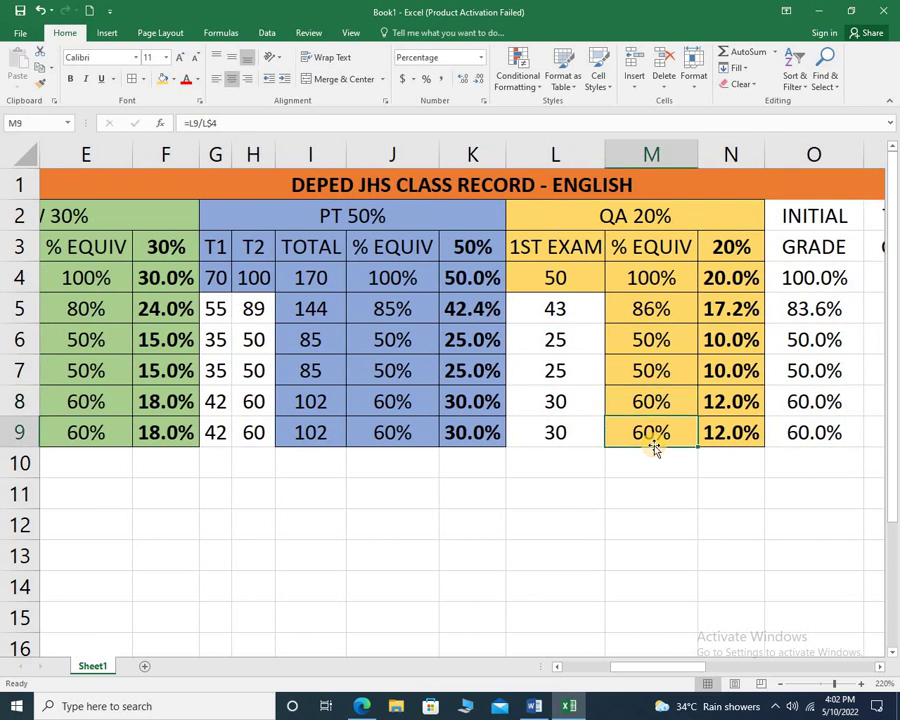
{"action": "key", "text": "Right"}
{"action": "key", "text": "Right"}
{"action": "key", "text": "Right"}
{"action": "key", "text": "Right"}
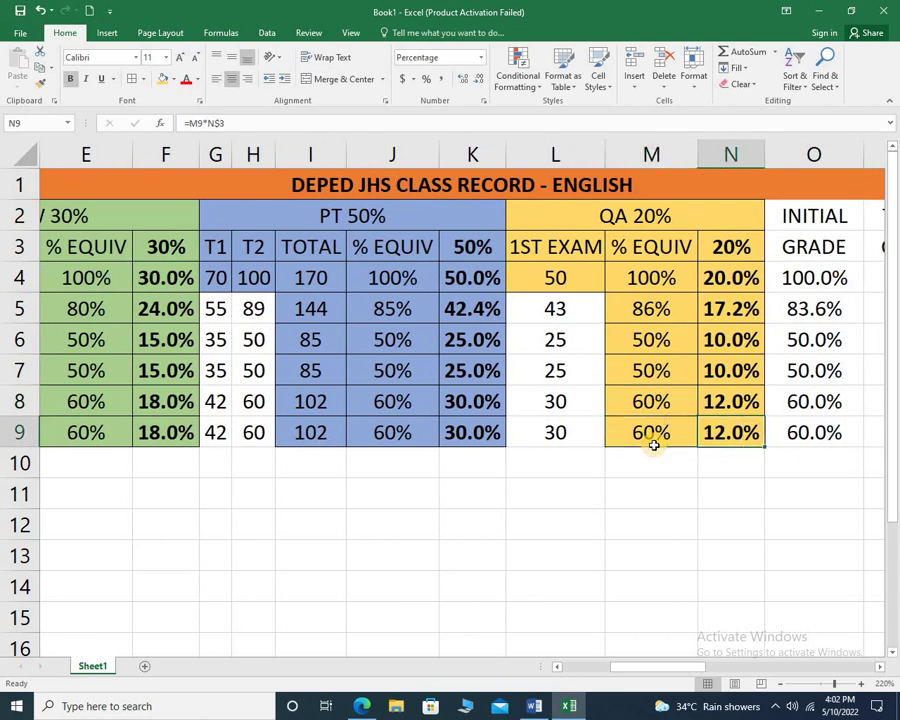
Step: Compare the initial grades in O8:O9 and the QA percentage equivalents in M8:M9 with the transmuted grades in P8:P9
{"action": "left_click", "coordinate": [645, 436]}
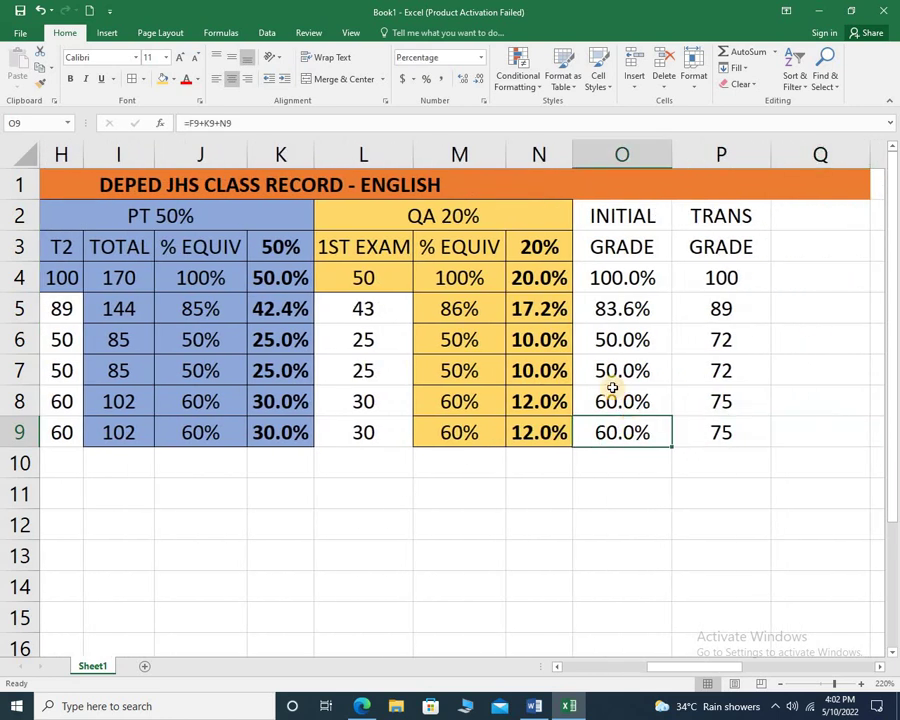
{"action": "left_click", "coordinate": [616, 401]}
{"action": "left_click", "coordinate": [608, 430]}
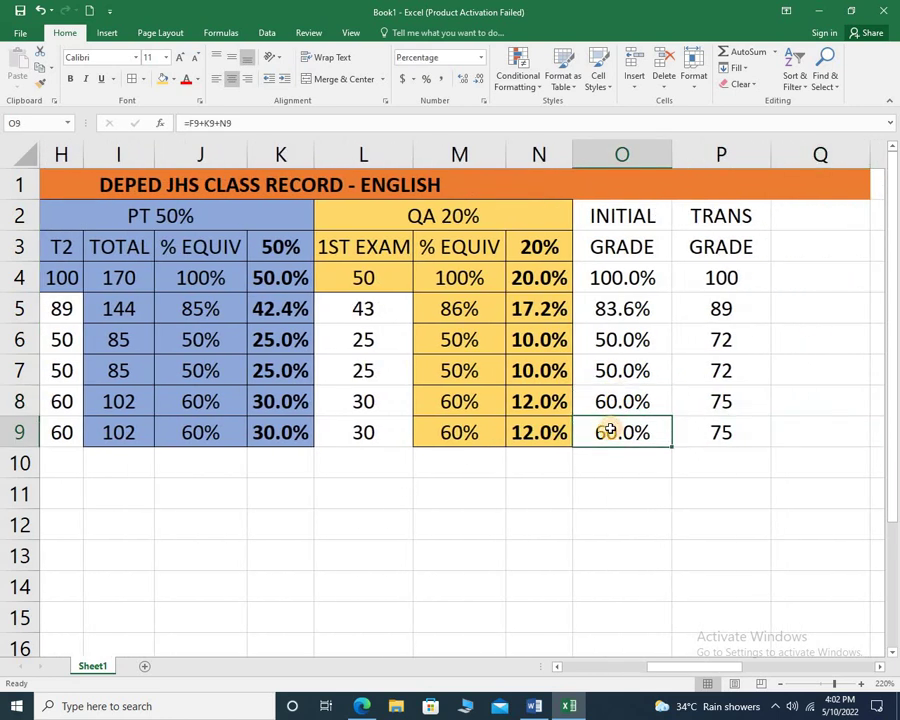
{"action": "left_click", "coordinate": [446, 400]}
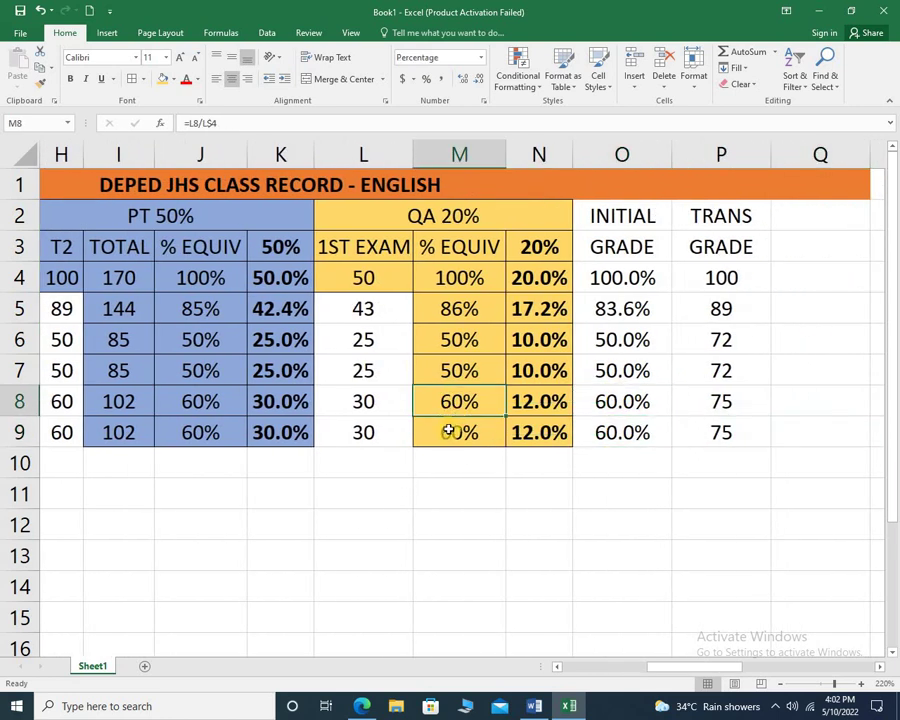
{"action": "left_click", "coordinate": [448, 432]}
{"action": "left_click", "coordinate": [706, 408]}
{"action": "left_click", "coordinate": [716, 432]}
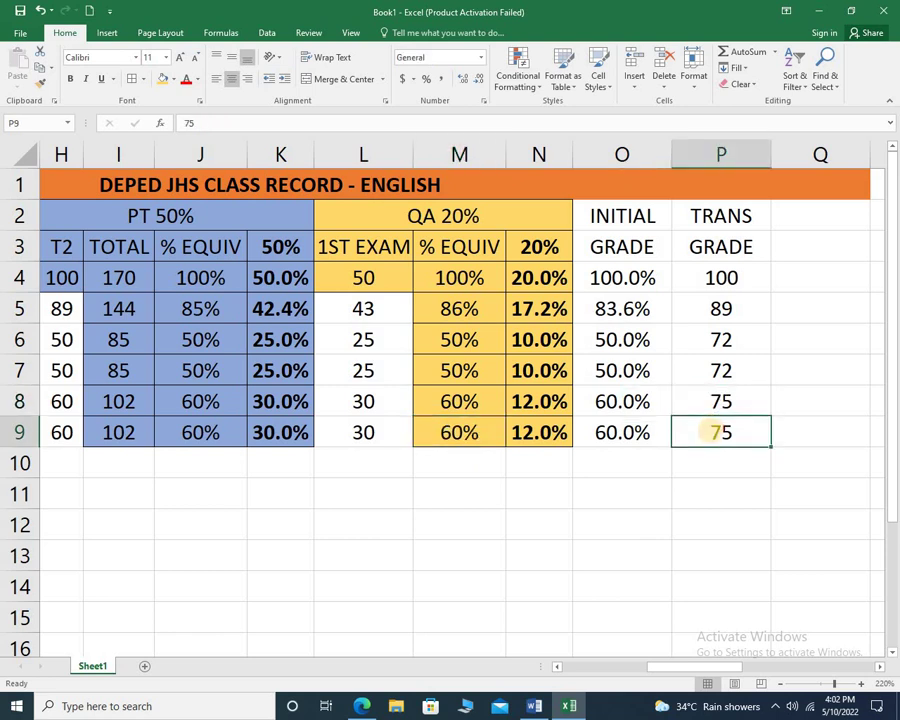
Step: Enter the labels MEAN, MEDIAN, MODE and SD in cells O11 to O14 below the initial grades
{"action": "left_click", "coordinate": [604, 496]}
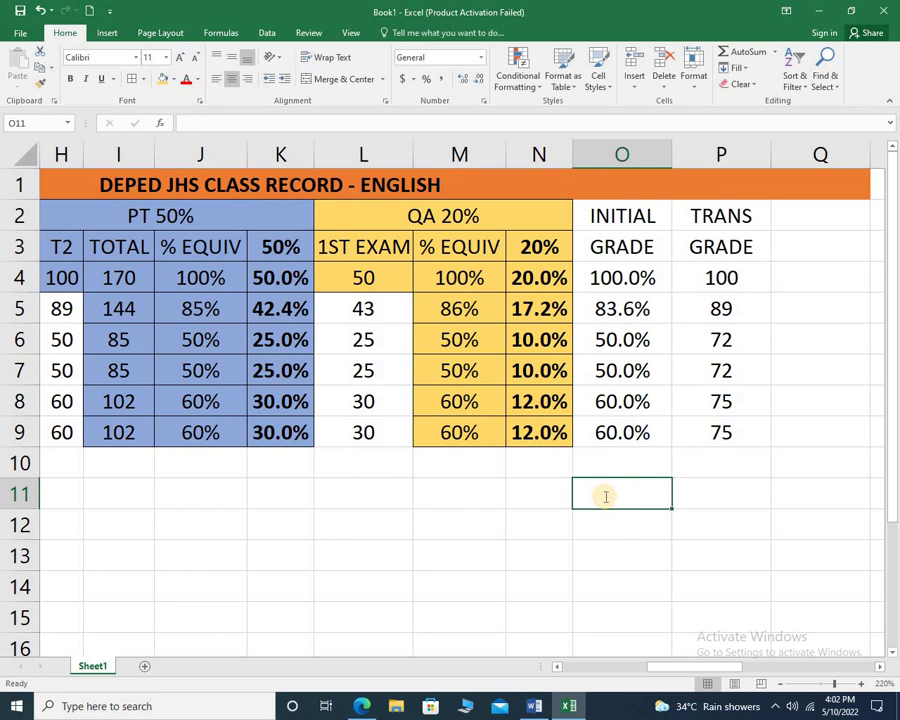
{"action": "type", "text": "MEAN"}
{"action": "key", "text": "Return"}
{"action": "type", "text": "MEDIAN"}
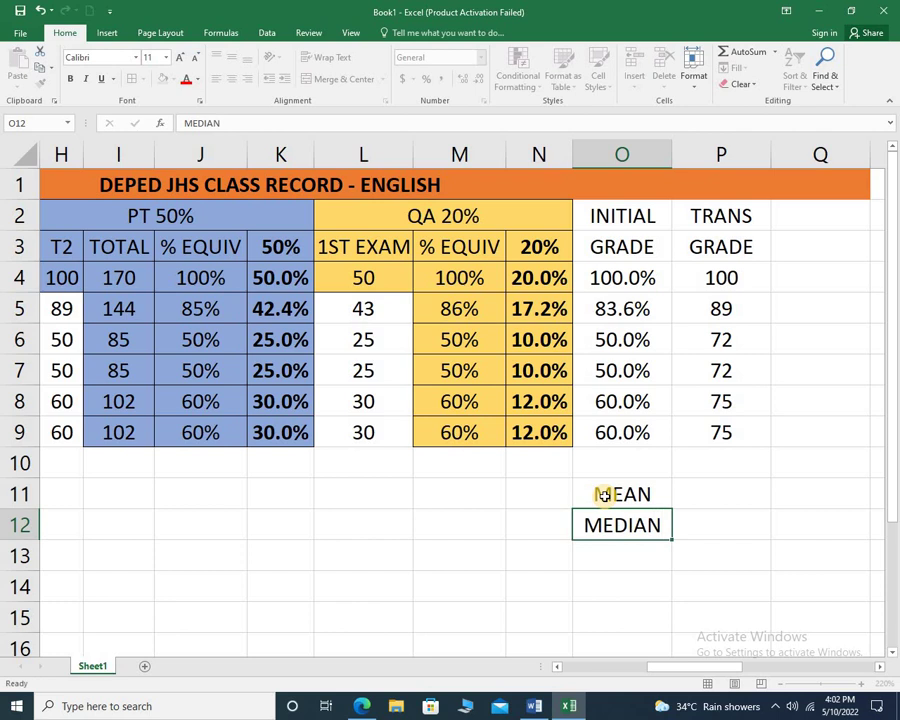
{"action": "key", "text": "Return"}
{"action": "type", "text": "MODE"}
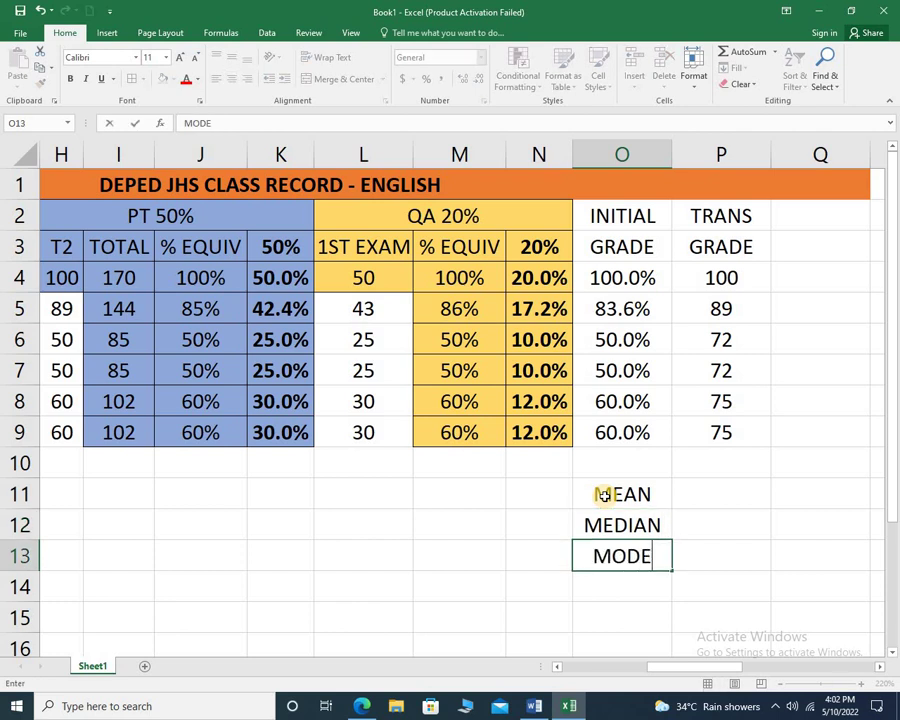
{"action": "type", "text": " SD"}
{"action": "key", "text": "BackSpace"}
{"action": "key", "text": "BackSpace"}
{"action": "key", "text": "BackSpace"}
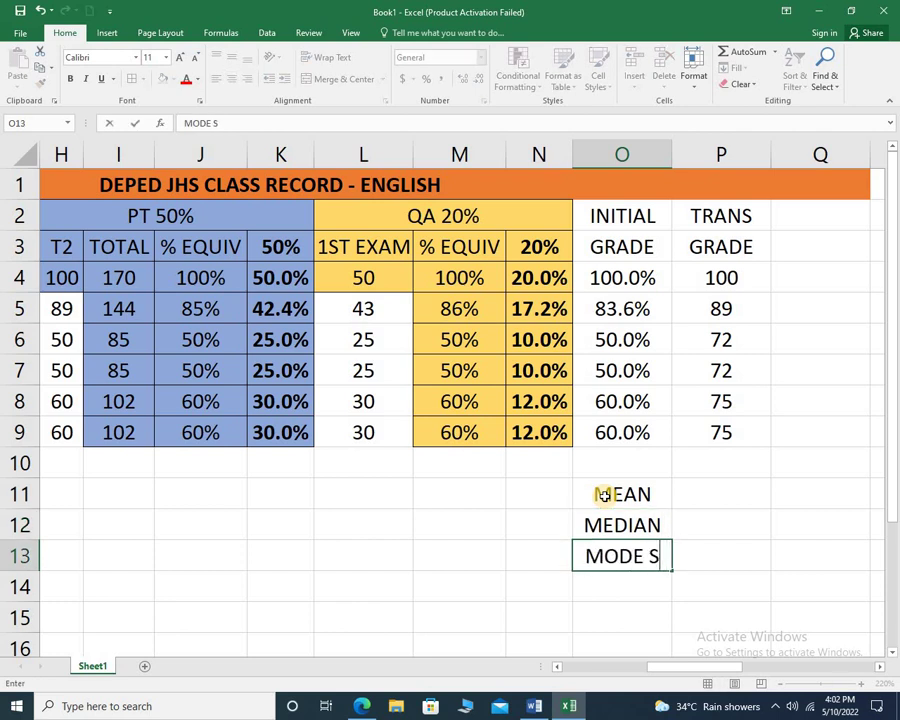
{"action": "key", "text": "Return"}
{"action": "type", "text": "SD"}
{"action": "key", "text": "Tab"}
Step: Calculate the mean of the transmuted grades in P11 with an AVERAGE formula over P5:P9
{"action": "key", "text": "Up"}
{"action": "key", "text": "Up"}
{"action": "key", "text": "Up"}
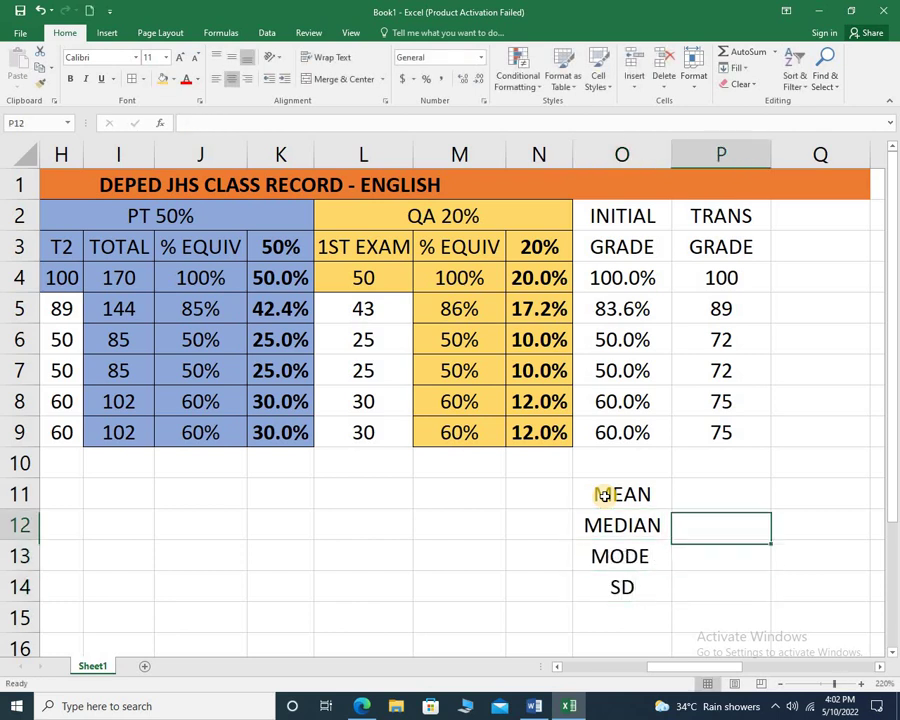
{"action": "scroll", "coordinate": [518, 522], "scroll_direction": "up", "scroll_amount": 2}
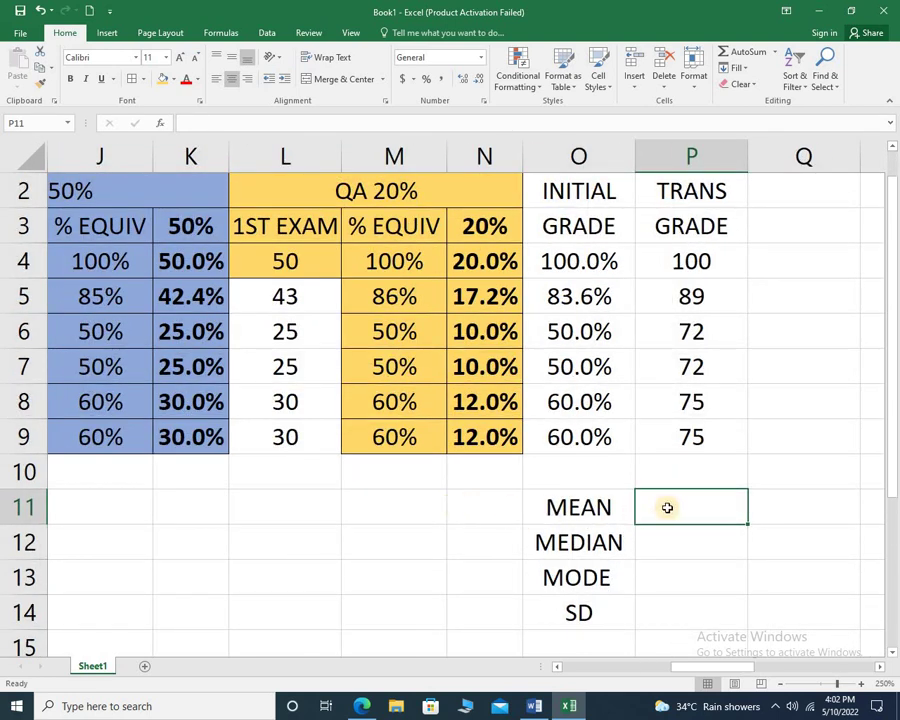
{"action": "type", "text": "="}
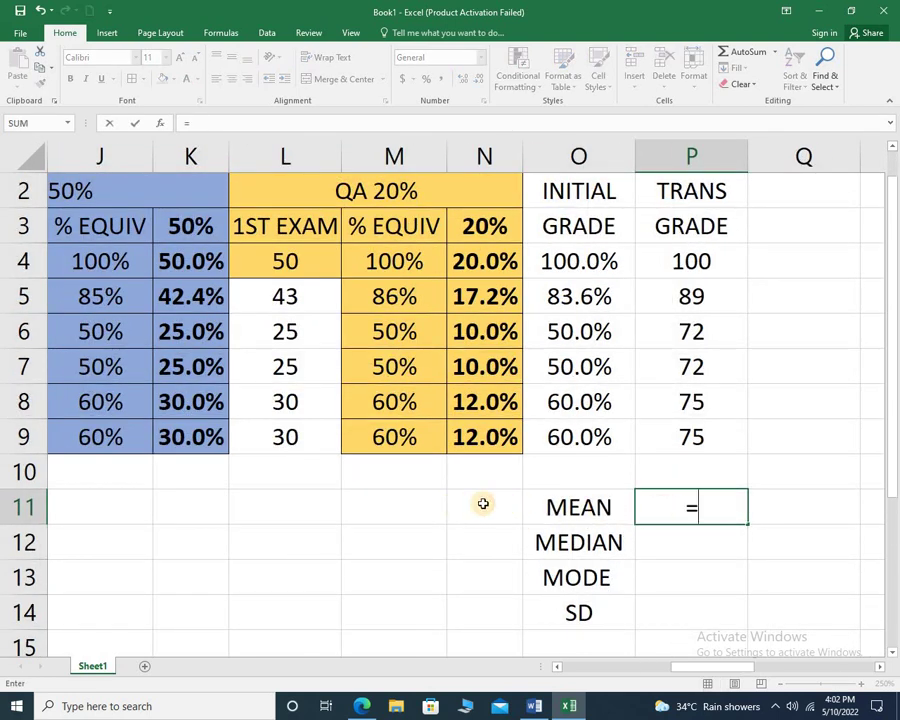
{"action": "type", "text": "AVERAGE("}
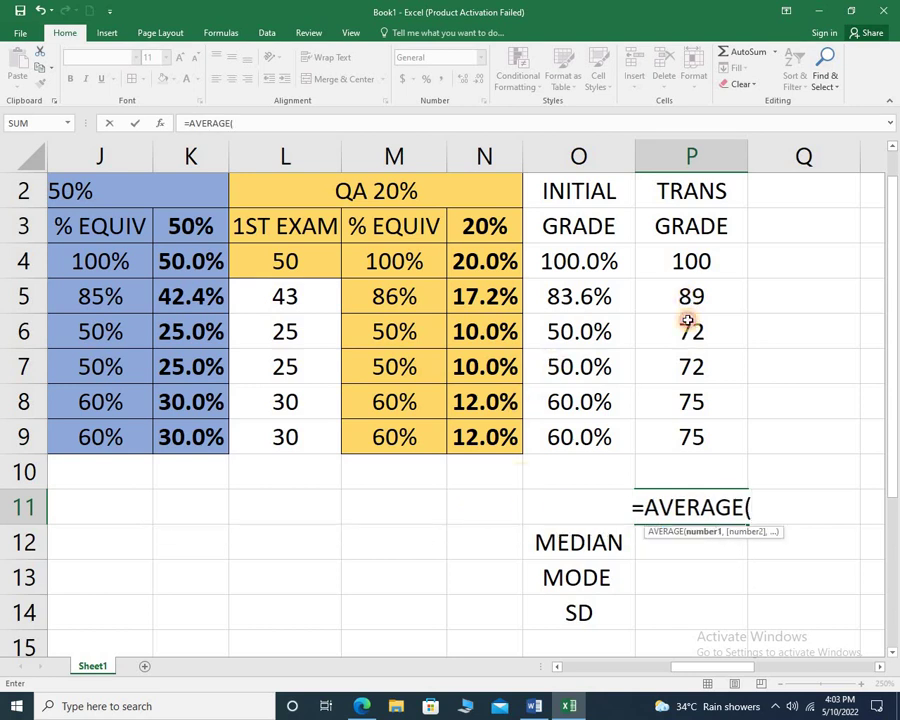
{"action": "left_click_drag", "start_coordinate": [688, 312], "coordinate": [690, 434]}
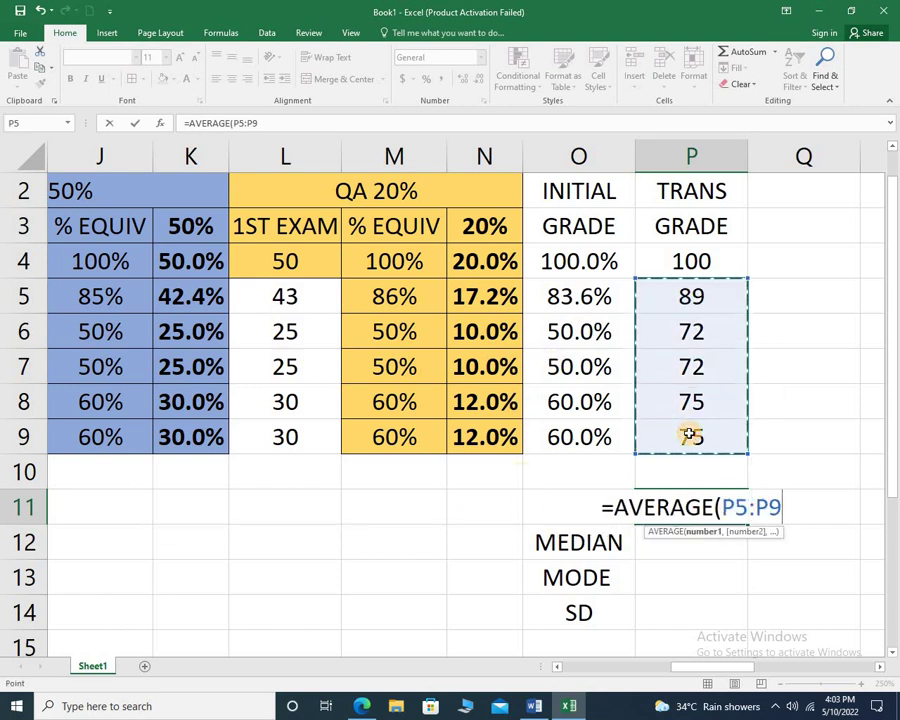
{"action": "key", "text": "Return"}
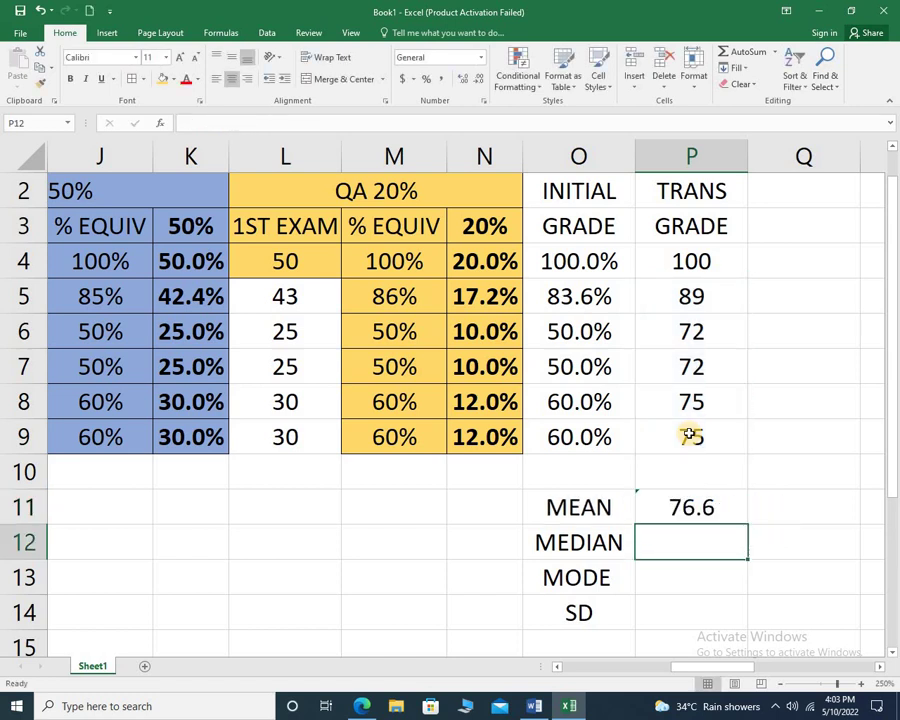
Step: Calculate the median of the transmuted grades in P12 with a MEDIAN formula over P5:P9
{"action": "type", "text": "="}
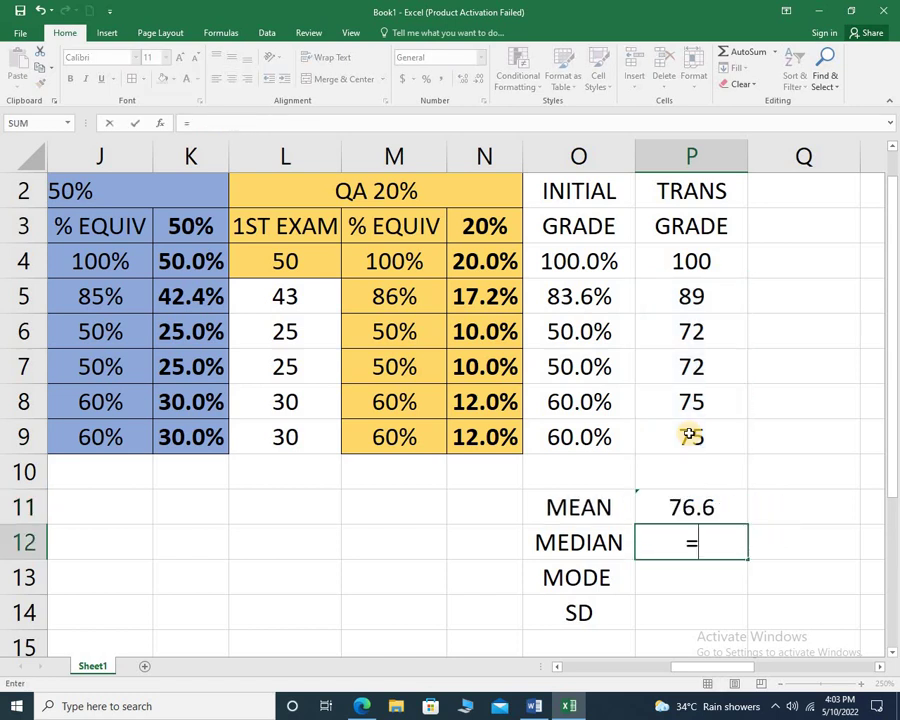
{"action": "type", "text": "MEDIA"}
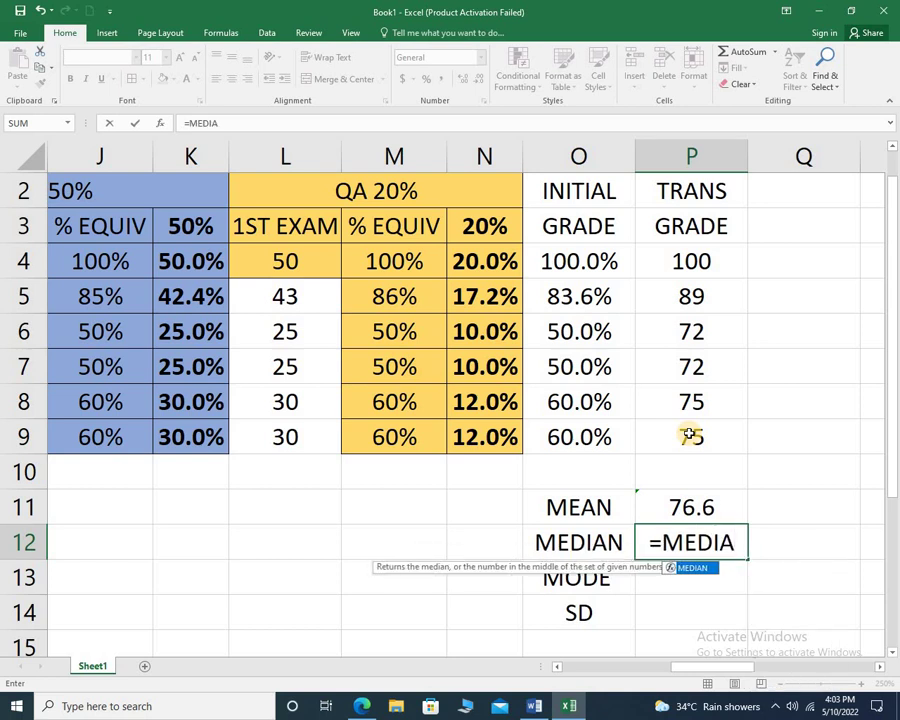
{"action": "type", "text": "N("}
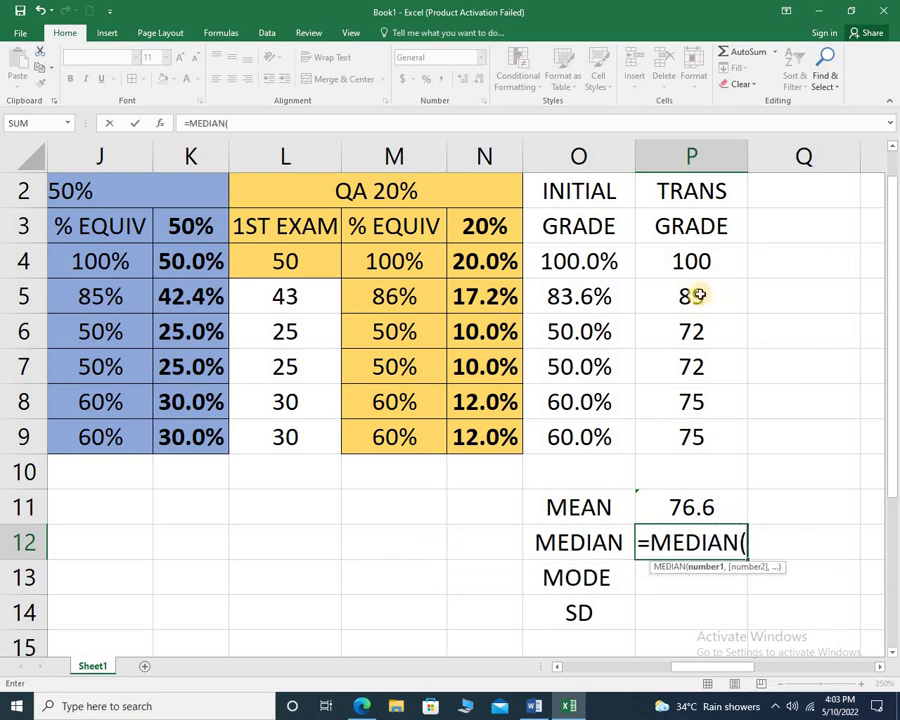
{"action": "left_click_drag", "start_coordinate": [699, 295], "coordinate": [713, 433]}
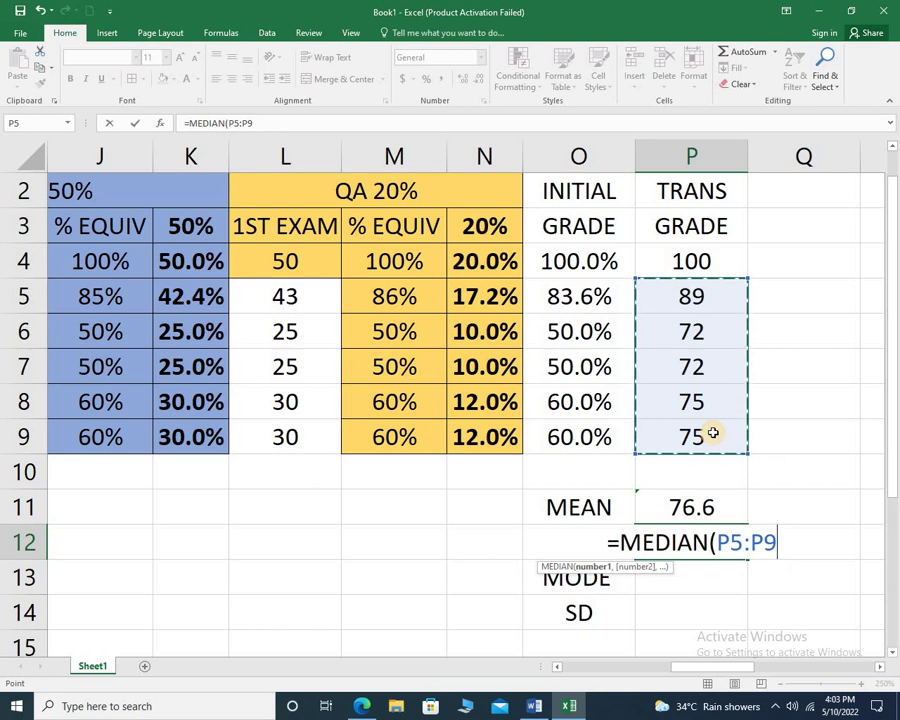
{"action": "key", "text": "Return"}
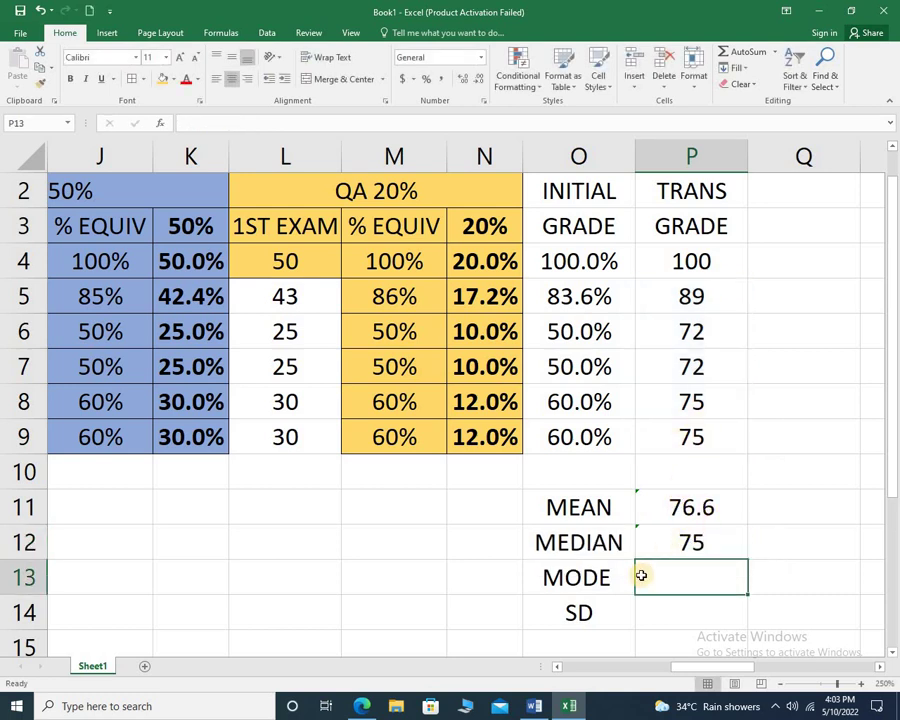
Step: Calculate the mode of the transmuted grades in P13 with a MODE formula over P5:P9
{"action": "type", "text": "=MODE("}
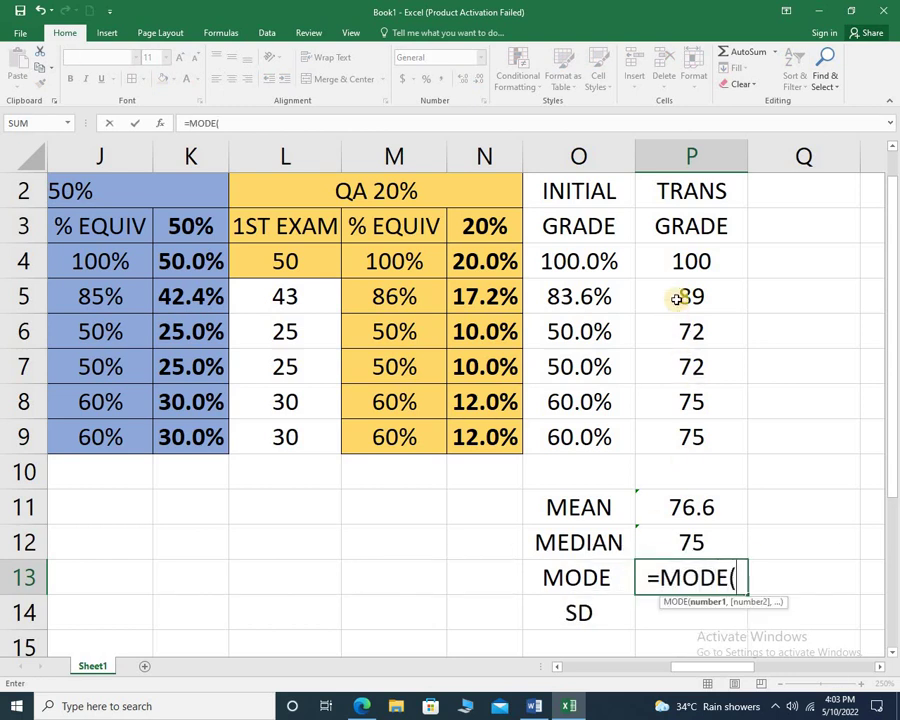
{"action": "left_click_drag", "start_coordinate": [624, 296], "coordinate": [689, 438]}
{"action": "key", "text": "Return"}
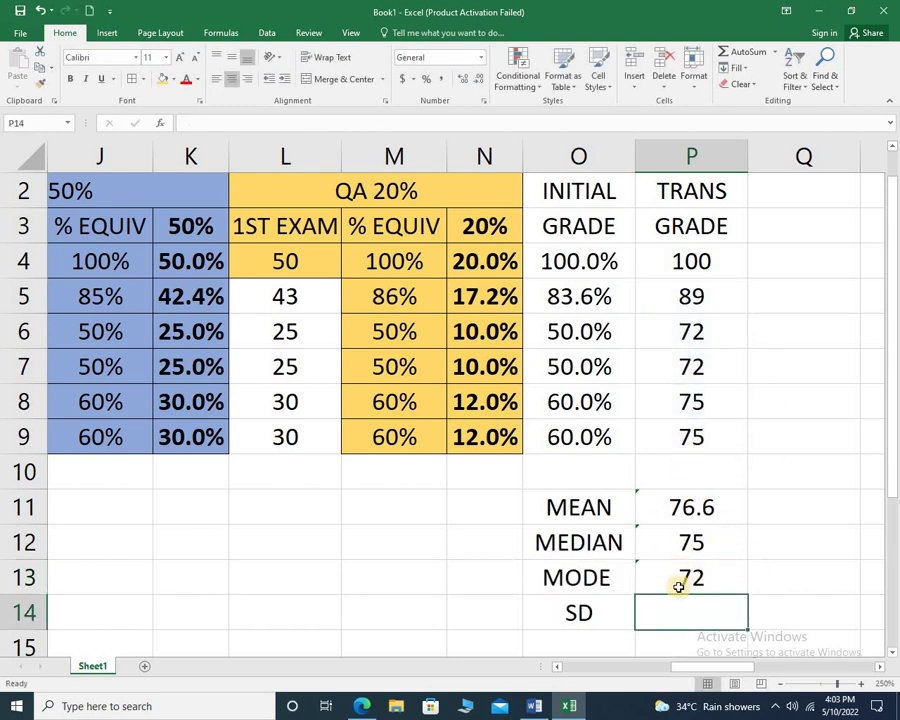
Step: Check the mode in P13 against the repeated transmuted grades in P6 to P9
{"action": "left_click", "coordinate": [638, 578]}
{"action": "left_click", "coordinate": [717, 331]}
{"action": "key", "text": "Down"}
{"action": "key", "text": "Down"}
{"action": "key", "text": "Down"}
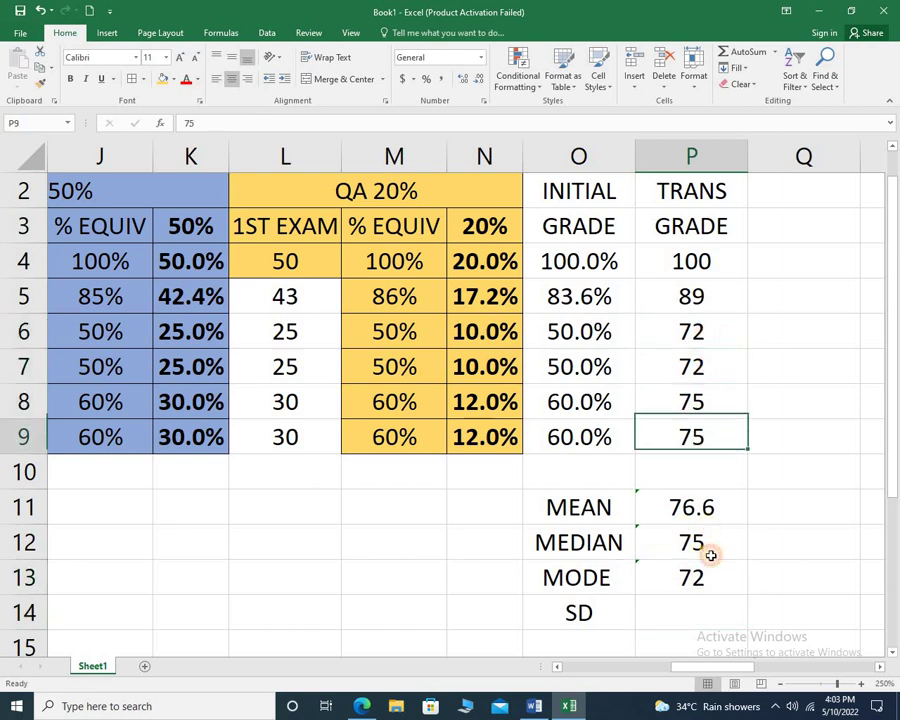
Step: Compare the MODE formula's result in P13 with the matching transmuted grades in P6 and P7
{"action": "left_click", "coordinate": [701, 581]}
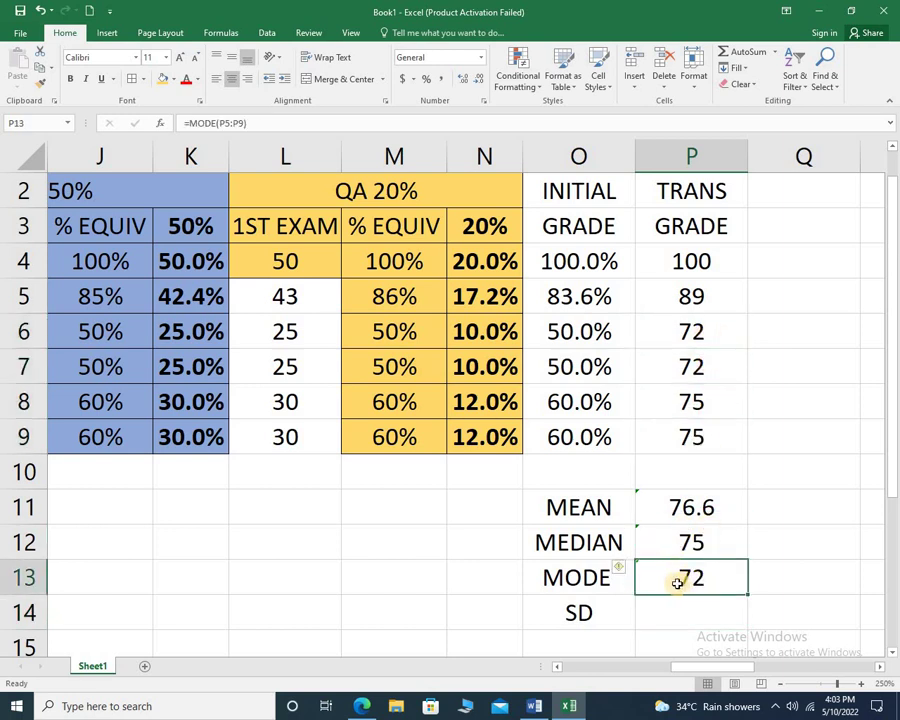
{"action": "left_click", "coordinate": [684, 338]}
{"action": "left_click", "coordinate": [687, 356]}
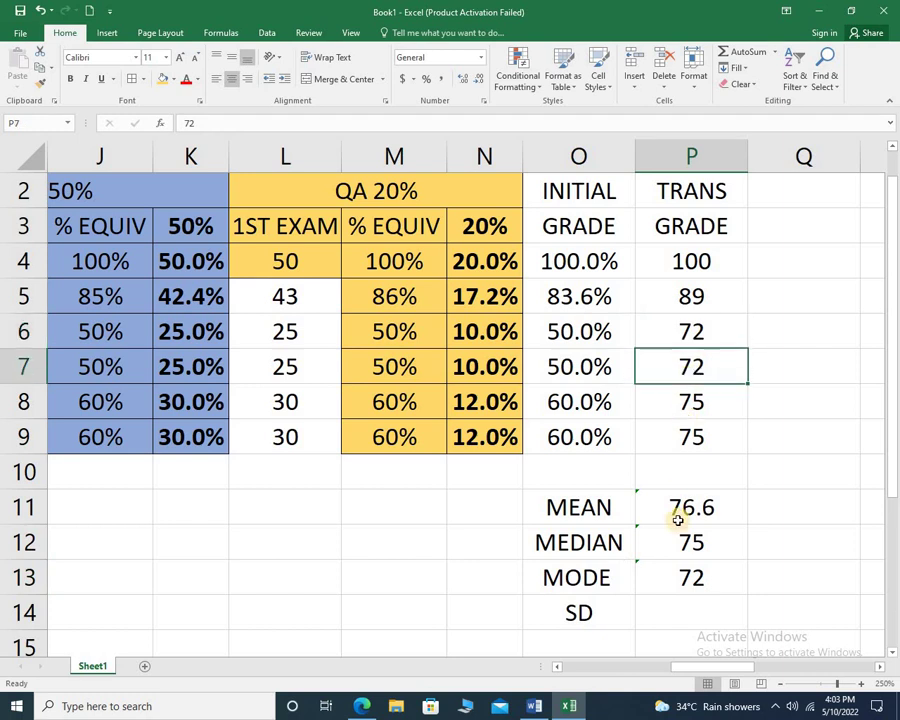
{"action": "left_click", "coordinate": [691, 578]}
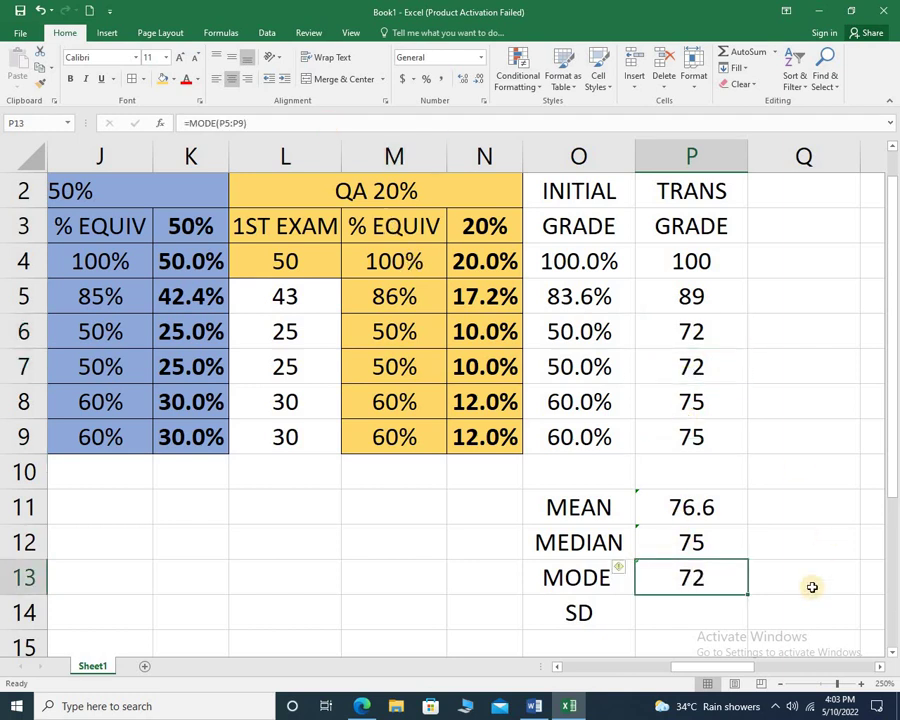
{"action": "left_click", "coordinate": [700, 346]}
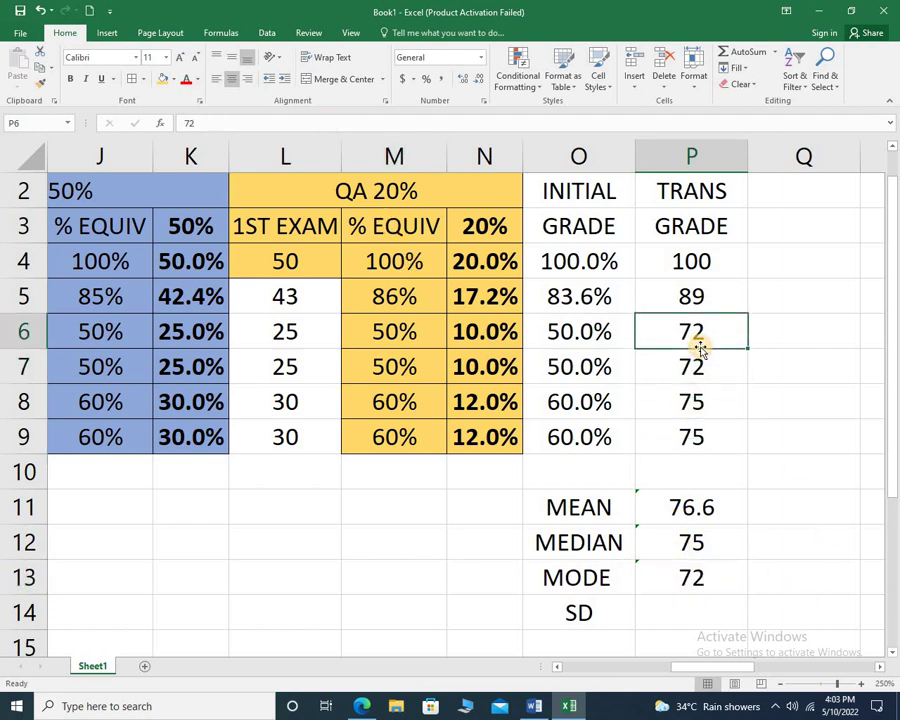
Step: Calculate the population standard deviation of the transmuted grades in P14 with a STDEV.P formula over P5:P9
{"action": "left_click", "coordinate": [675, 617]}
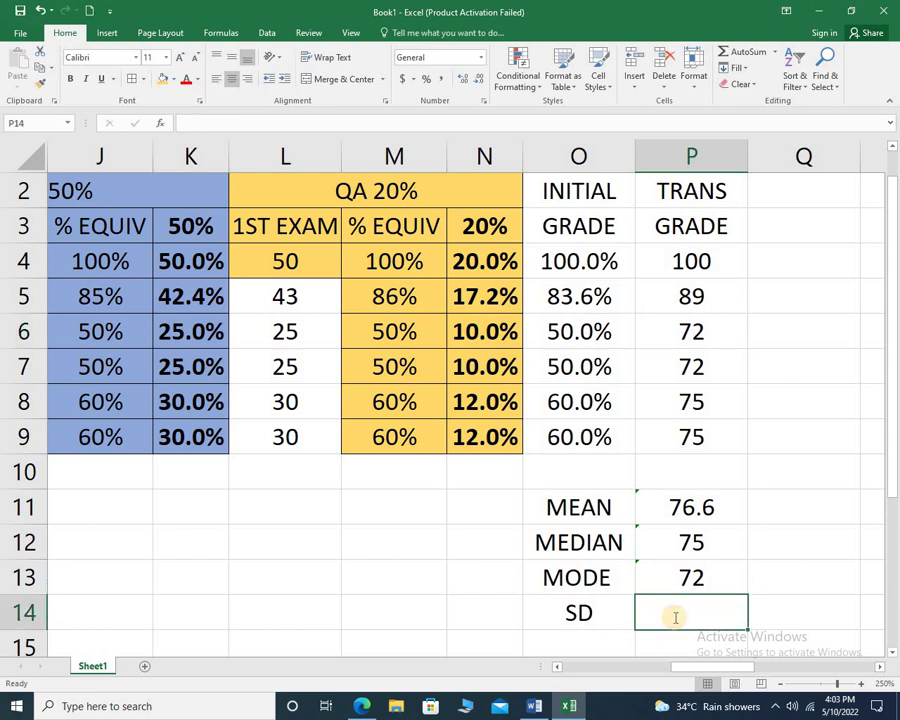
{"action": "type", "text": "=ST"}
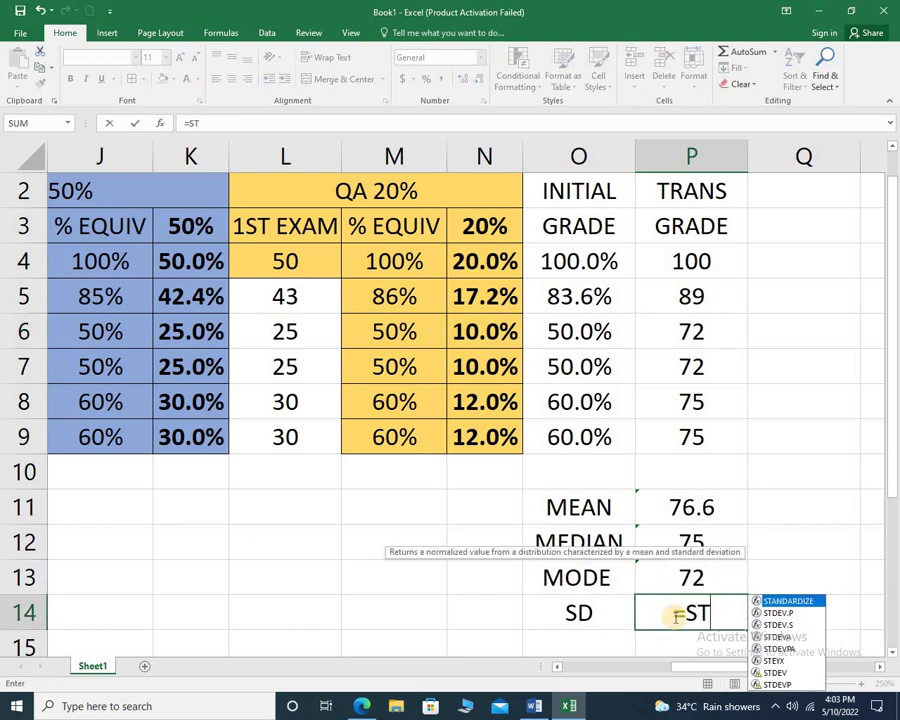
{"action": "type", "text": "DEV"}
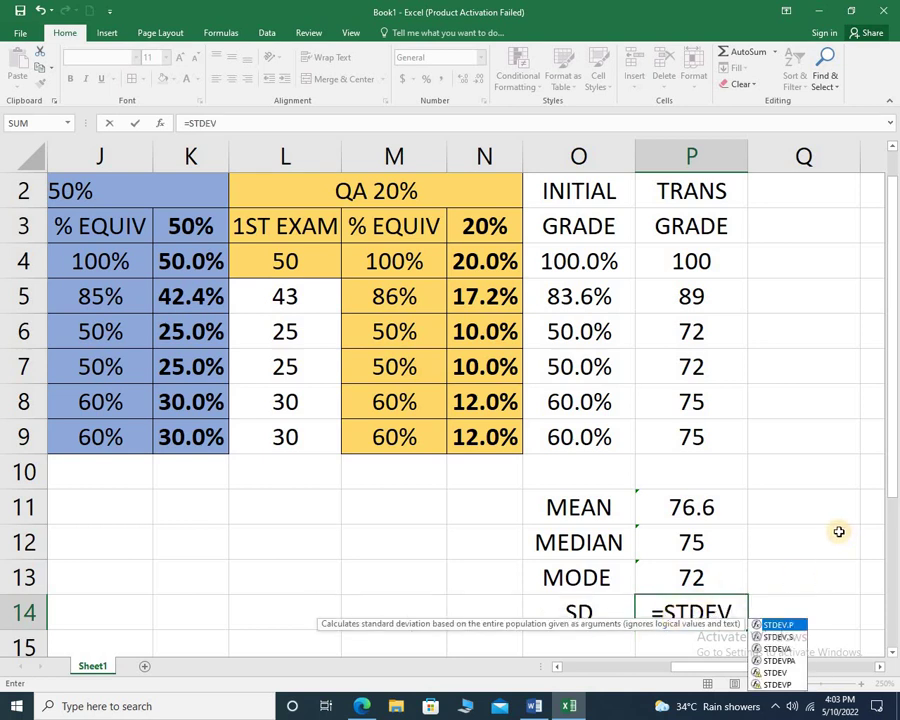
{"action": "type", "text": ".P"}
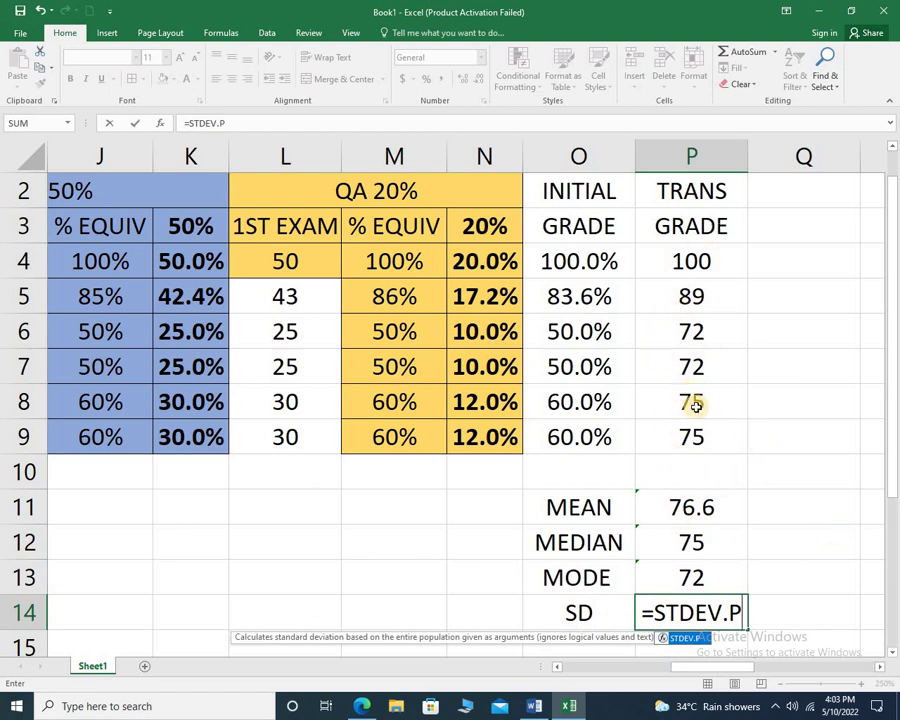
{"action": "type", "text": "("}
{"action": "left_click_drag", "start_coordinate": [691, 296], "coordinate": [688, 428]}
{"action": "key", "text": "Return"}
Step: Review the standard deviation in P14 together with the transmuted grades in P5:P9 that it is based on
{"action": "left_click", "coordinate": [684, 586]}
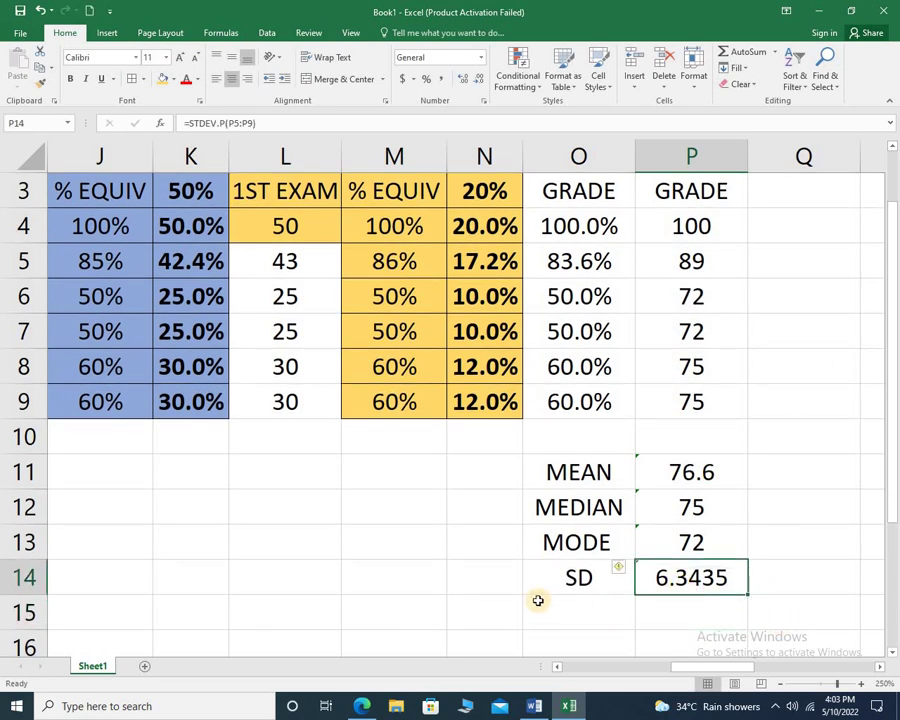
{"action": "scroll", "coordinate": [500, 585], "scroll_direction": "up", "scroll_amount": 1}
{"action": "scroll", "coordinate": [440, 568], "scroll_direction": "down", "scroll_amount": 1}
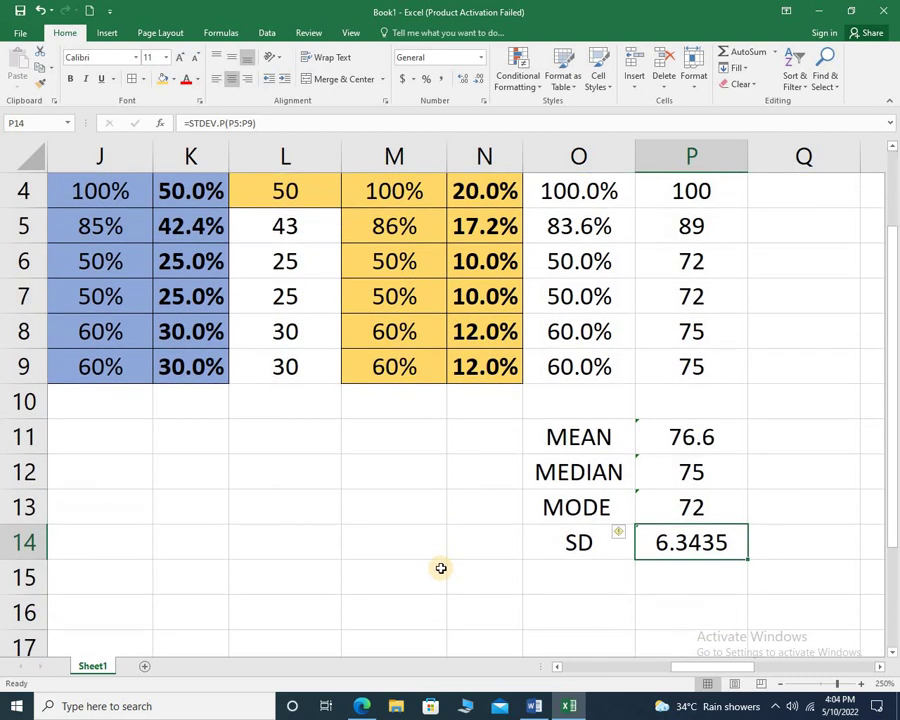
{"action": "scroll", "coordinate": [440, 568], "scroll_direction": "up", "scroll_amount": 1}
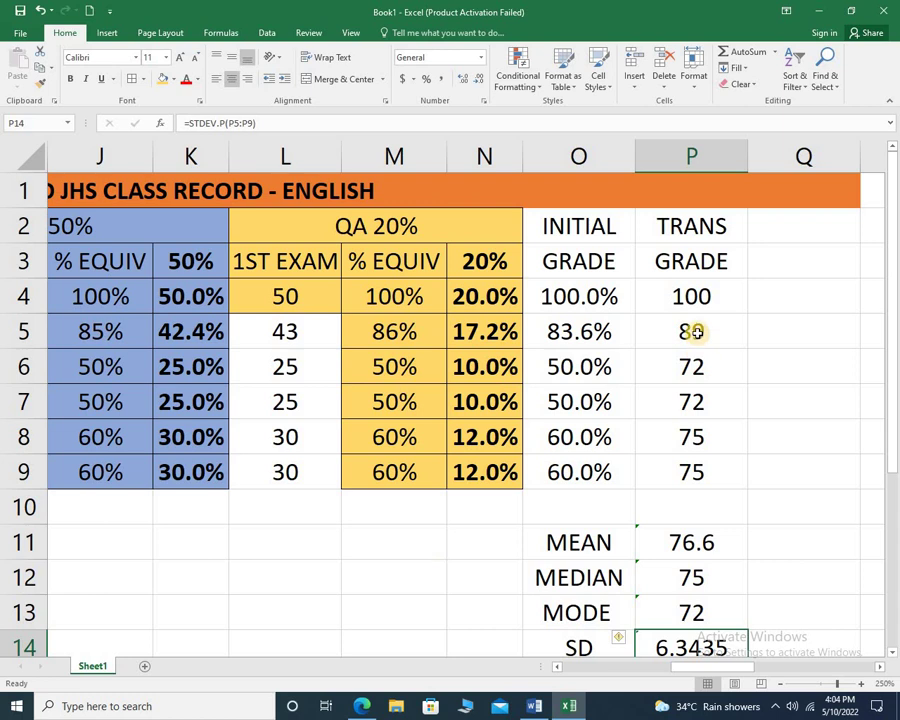
{"action": "left_click_drag", "start_coordinate": [697, 332], "coordinate": [692, 470]}
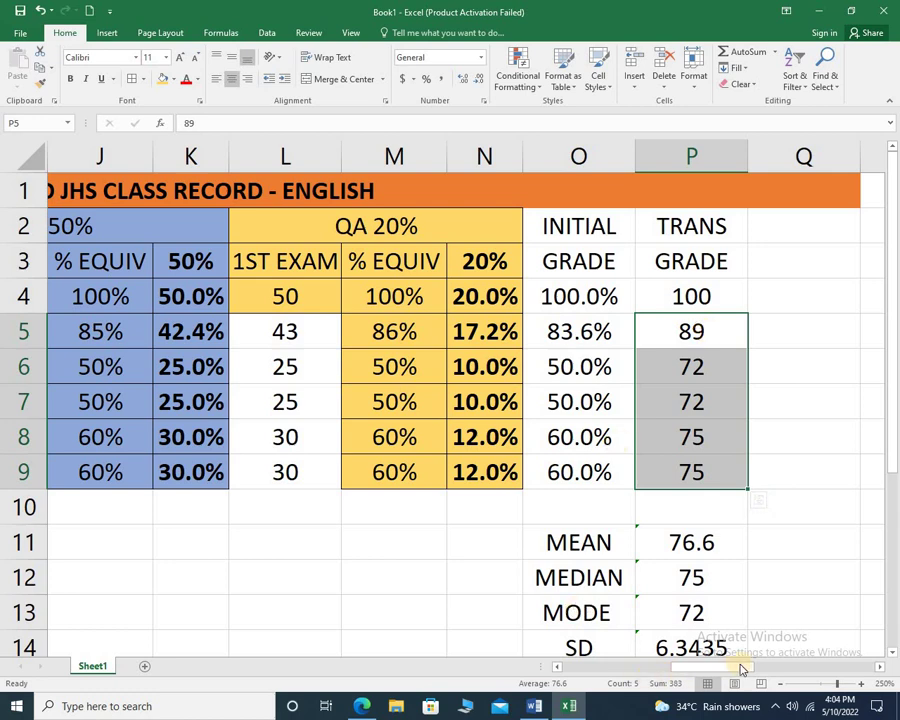
Step: Review the whole class record, going through the WW 30%, PT 50%, QA 20%, initial grade and transmuted grade headings
{"action": "left_click", "coordinate": [783, 688]}
{"action": "left_click", "coordinate": [783, 688]}
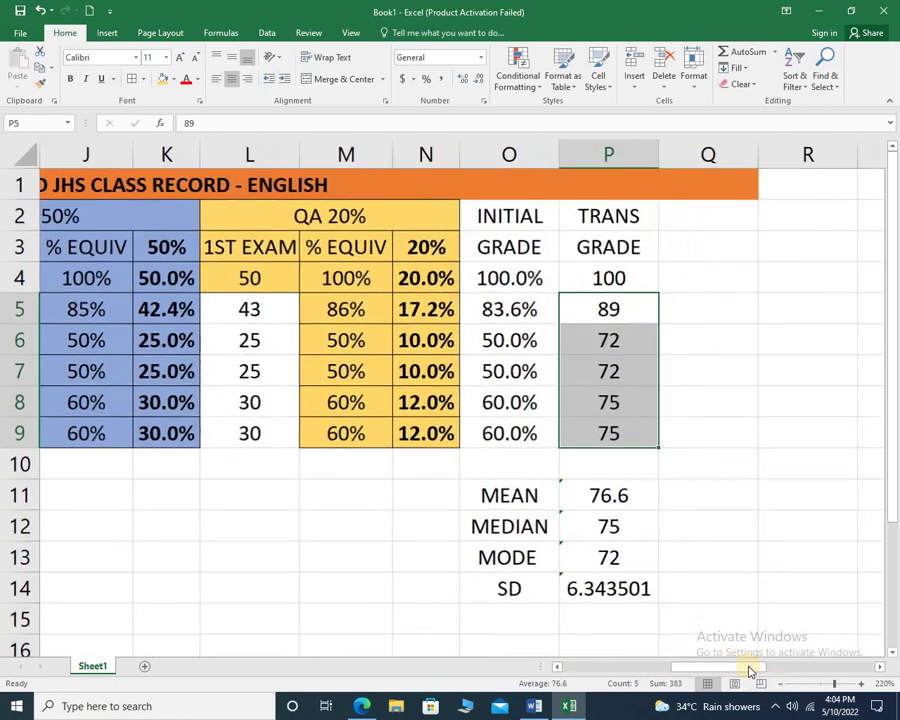
{"action": "left_click", "coordinate": [783, 688]}
{"action": "left_click", "coordinate": [783, 688]}
{"action": "left_click", "coordinate": [783, 688]}
{"action": "left_click", "coordinate": [783, 688]}
{"action": "left_click", "coordinate": [783, 688]}
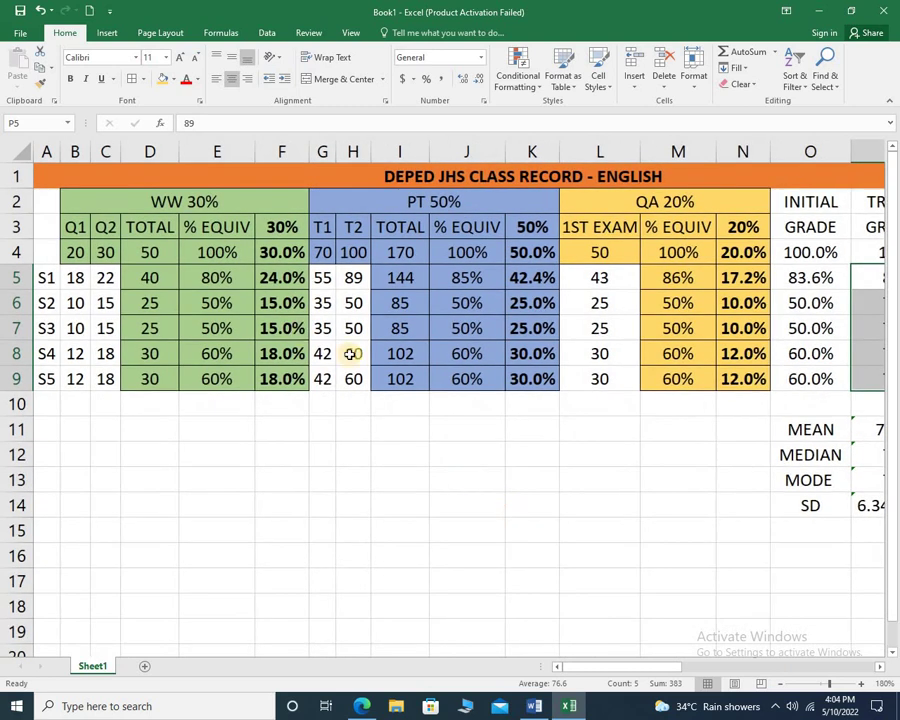
{"action": "left_click", "coordinate": [199, 200]}
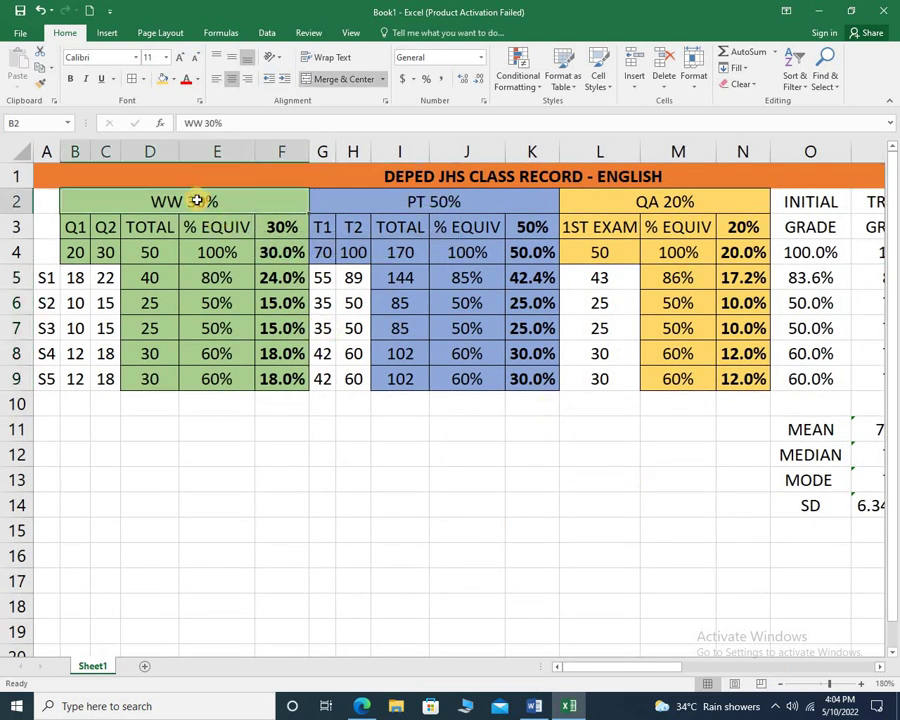
{"action": "left_click", "coordinate": [375, 202]}
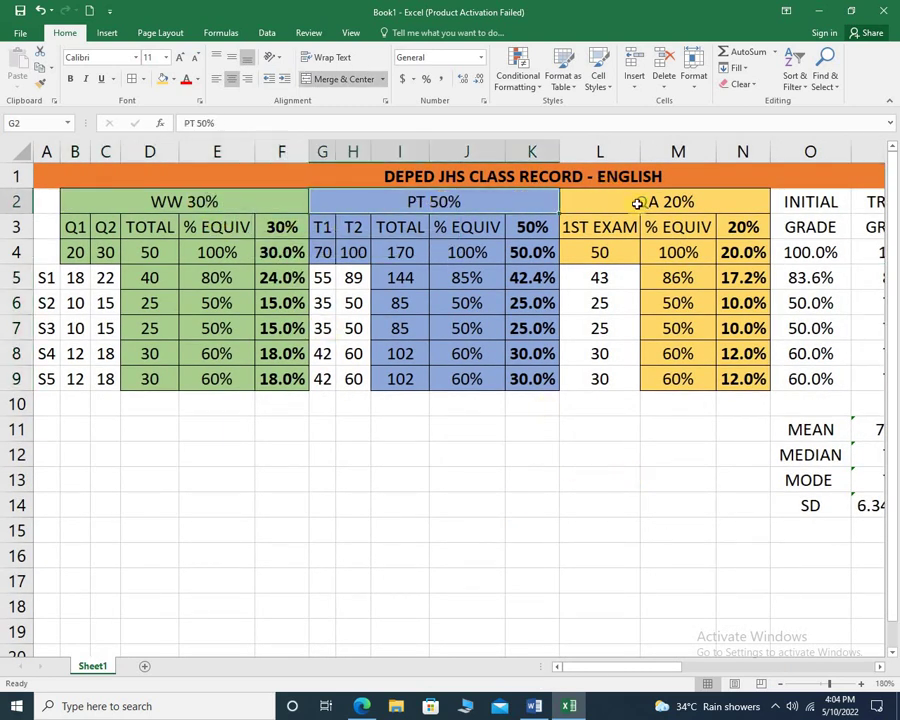
{"action": "left_click", "coordinate": [637, 204]}
{"action": "left_click_drag", "start_coordinate": [647, 672], "coordinate": [693, 670]}
{"action": "left_click", "coordinate": [718, 212]}
{"action": "left_click", "coordinate": [801, 212]}
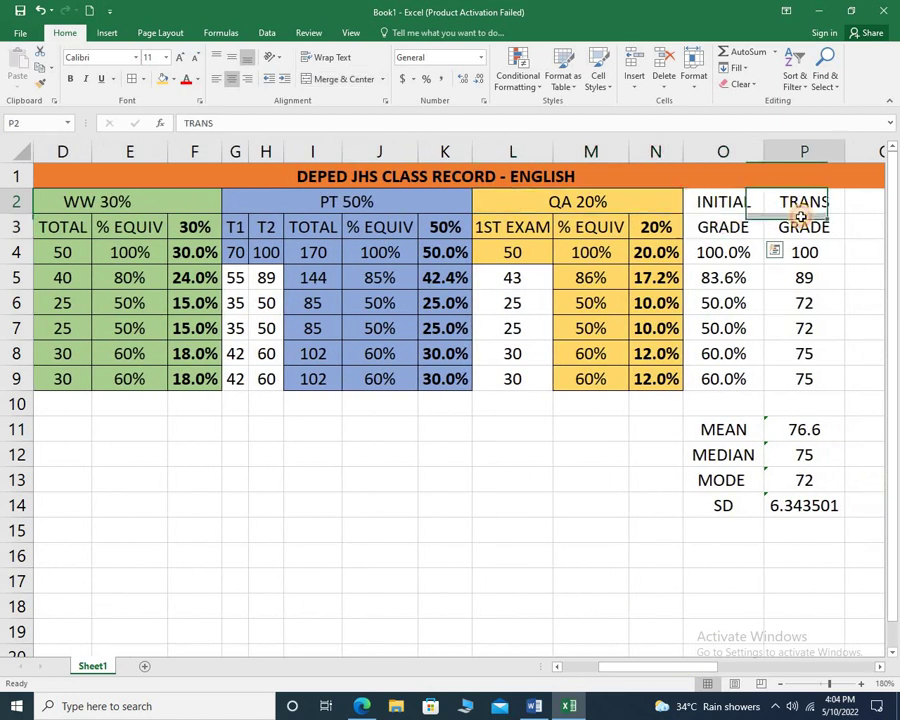
{"action": "left_click_drag", "start_coordinate": [801, 216], "coordinate": [800, 226]}
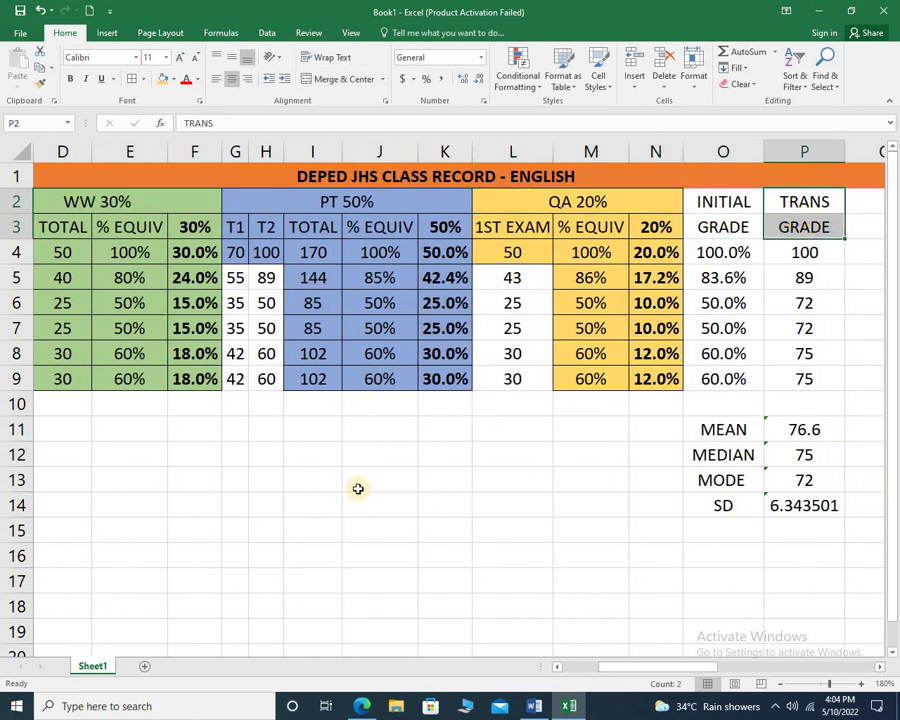